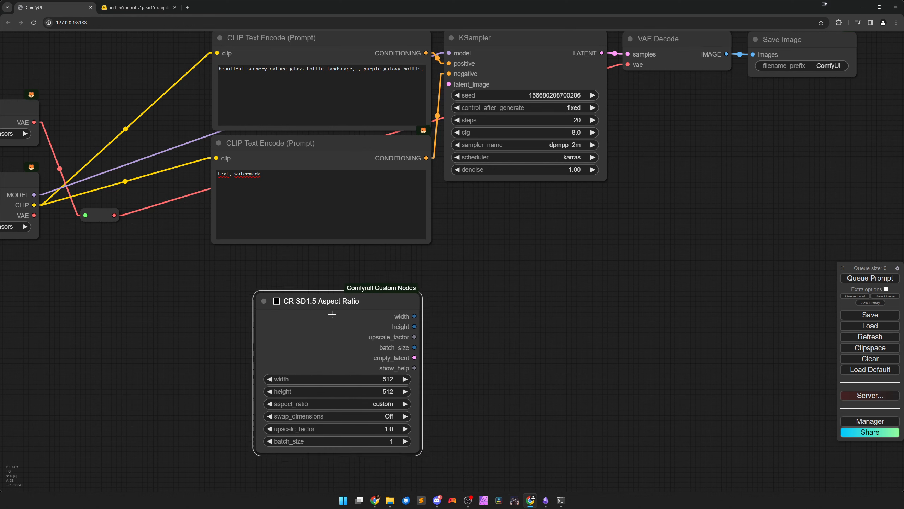
Set the CR SD1.5 Aspect Ratio node's aspect ratio to 4:3 landscape 682x512 and connect its empty_latent output to the KSampler's latent_image input.
scroll(449, 376, up, 3)
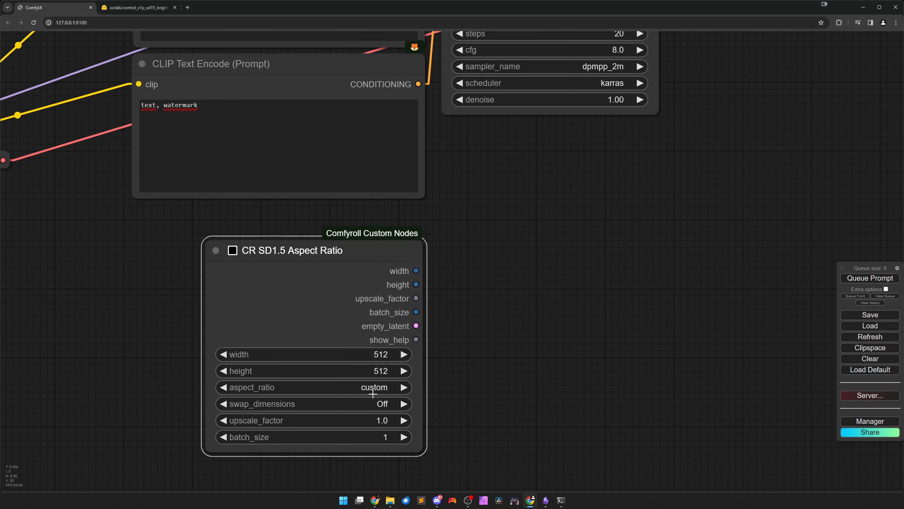
click(370, 388)
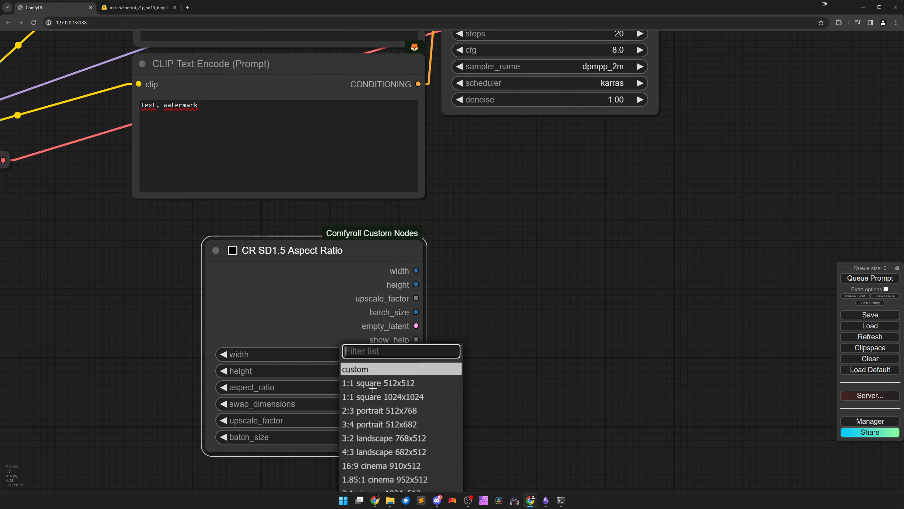
click(376, 452)
scroll(458, 388, down, 2)
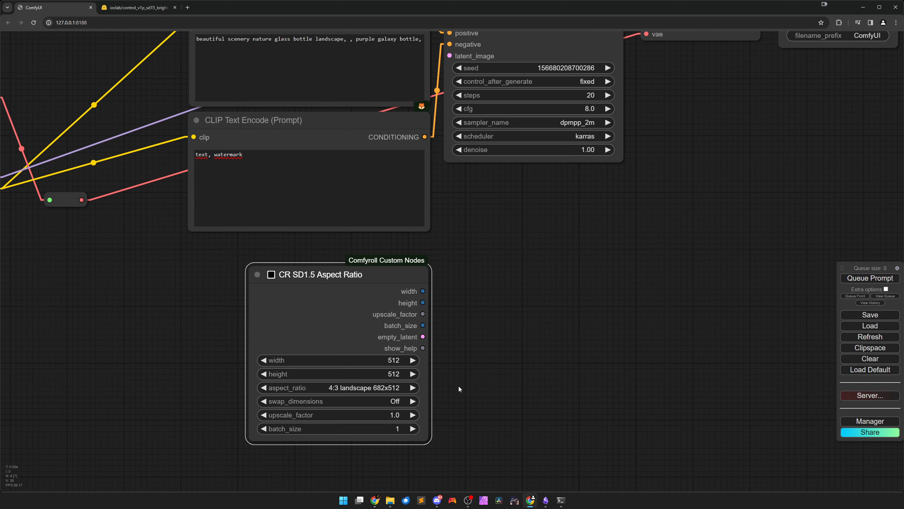
click(380, 387)
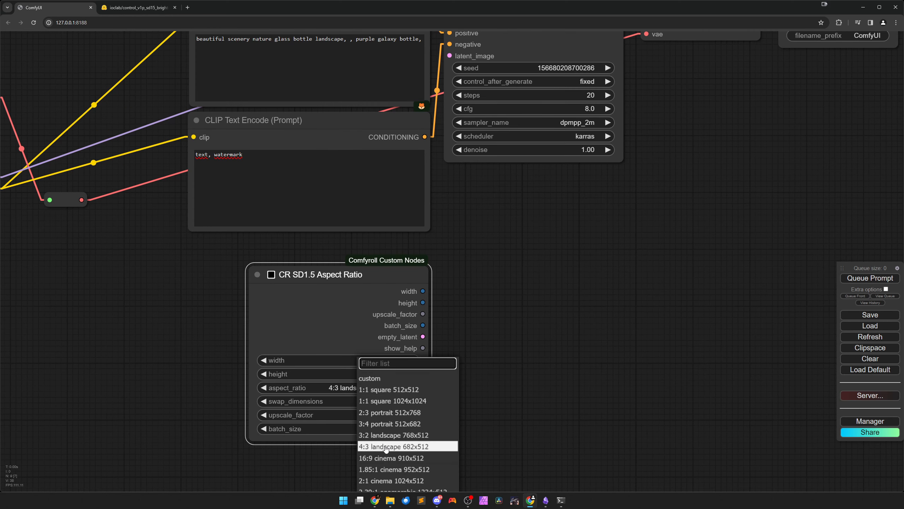
click(386, 448)
drag(436, 332, 439, 139)
scroll(509, 277, down, 3)
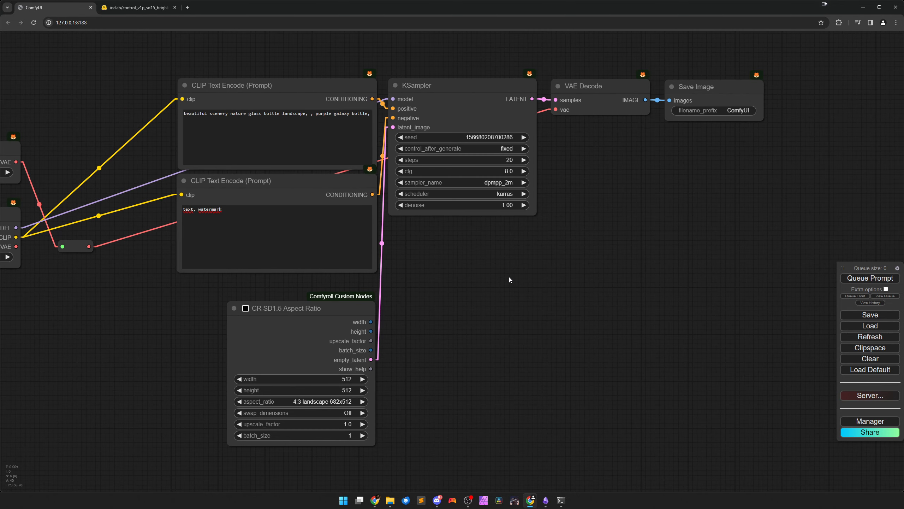
Move the KSampler, VAE Decode and Save Image nodes together to the right, leaving a gap after the prompt nodes.
scroll(496, 313, up, 1)
drag(414, 90, 690, 314)
drag(443, 157, 595, 150)
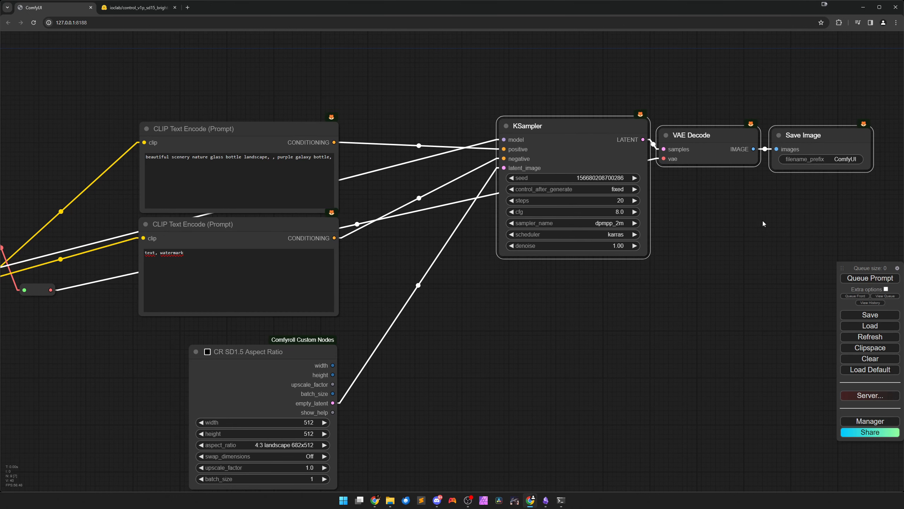
click(764, 220)
Delete the Save Image node and replace it with an Image Save node.
drag(748, 267, 555, 259)
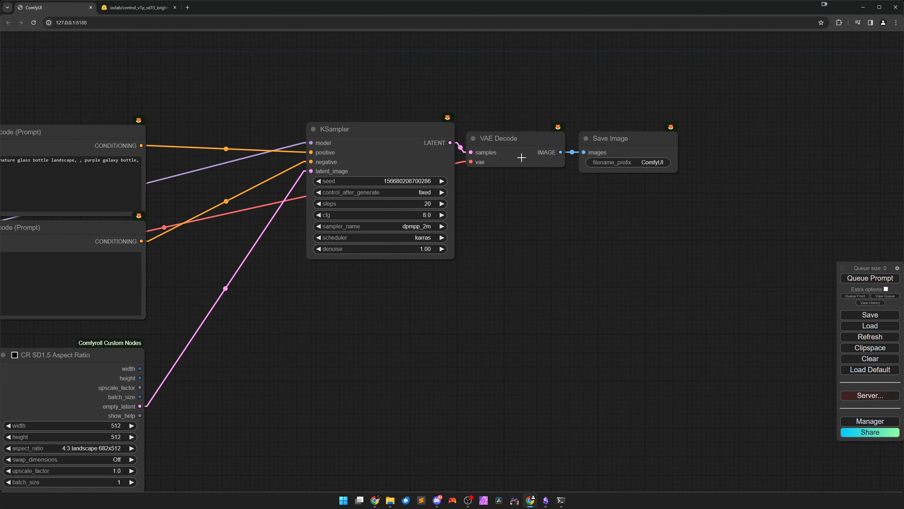
click(623, 144)
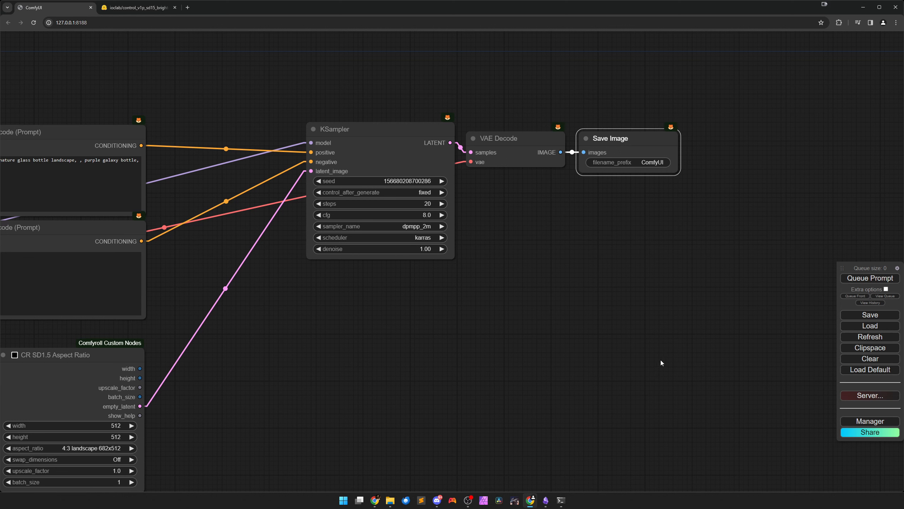
key(Delete)
double_click(625, 317)
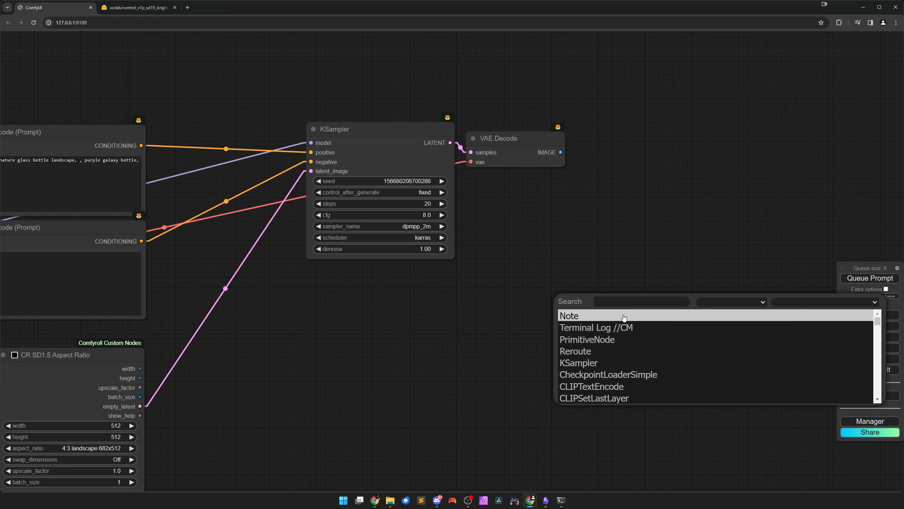
text(imagesa)
key(BackSpace)
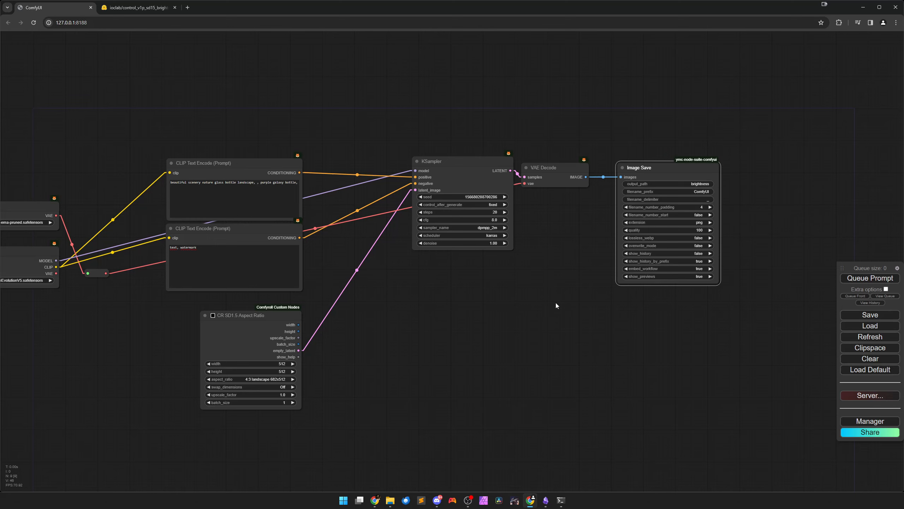
Move the Image Save node far to the right and add an enlarged Preview Image node connected to the VAE Decode's IMAGE output.
scroll(555, 304, down, 3)
drag(515, 316, 431, 334)
drag(544, 224, 792, 213)
scroll(505, 254, up, 6)
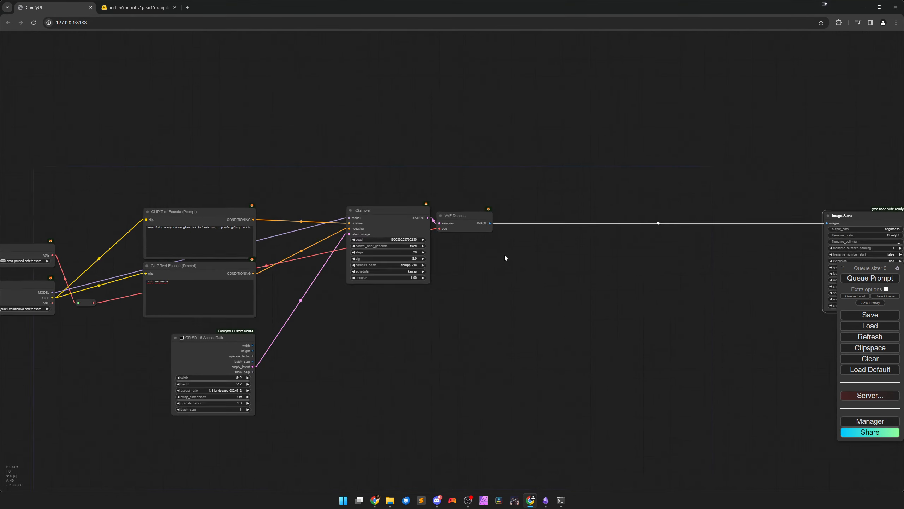
drag(482, 205, 819, 452)
click(566, 290)
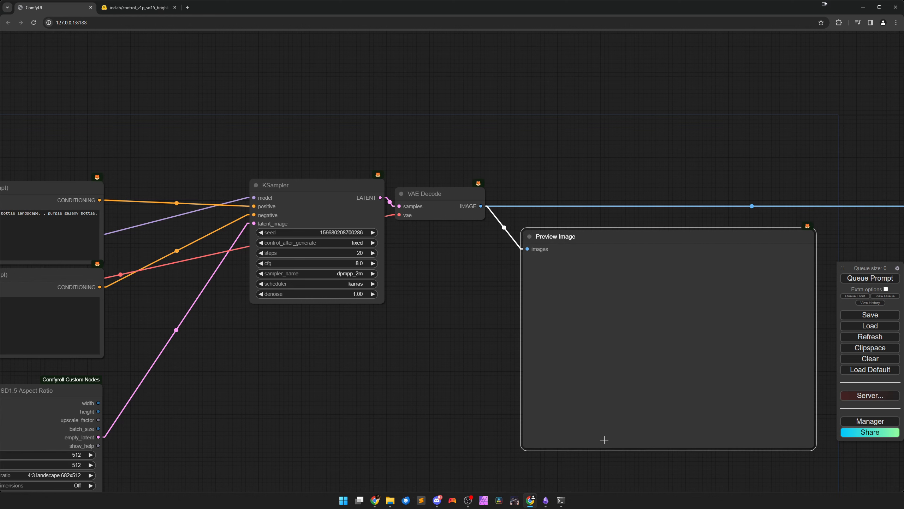
click(390, 434)
Replace the positive prompt with "a beautiful landscape, mountains, clouds, blue sky, trees, green meadows, houses".
drag(399, 425, 621, 358)
scroll(622, 358, down, 3)
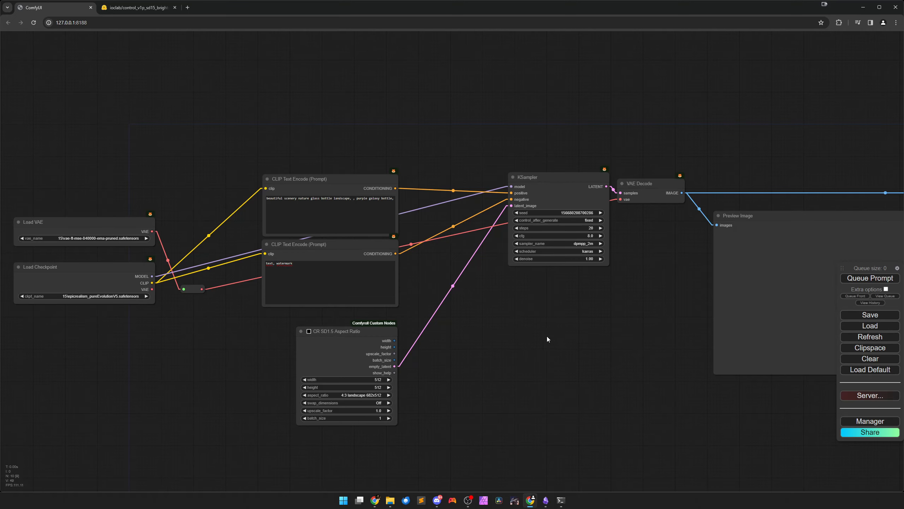
drag(543, 341, 639, 339)
scroll(589, 329, up, 1)
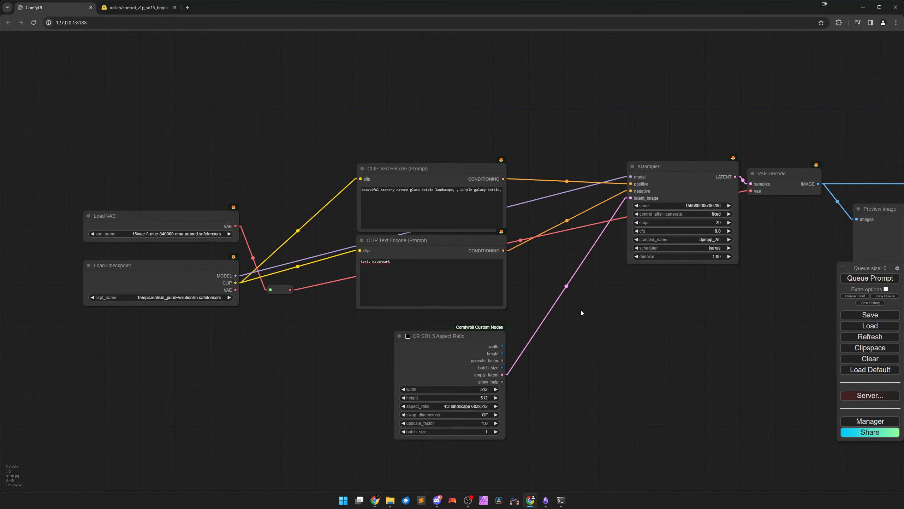
click(501, 209)
scroll(514, 250, up, 5)
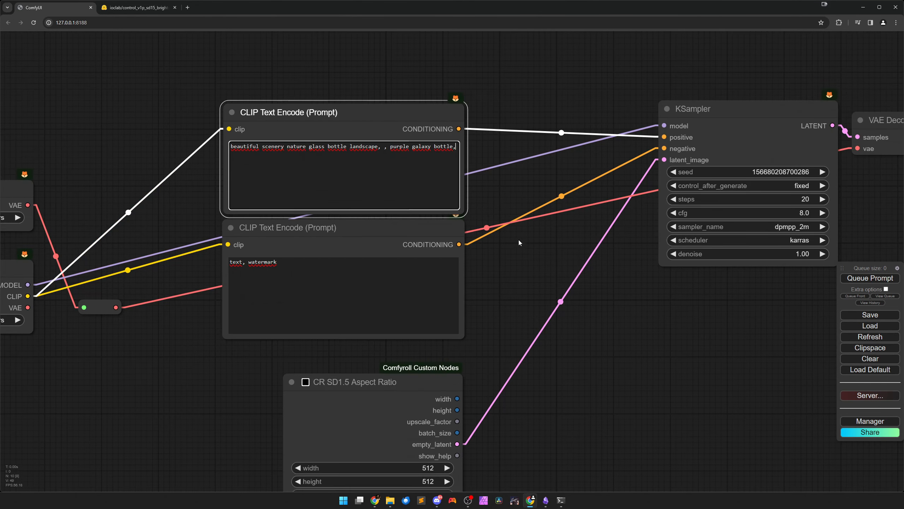
drag(542, 216, 702, 270)
click(572, 241)
key(ctrl+a)
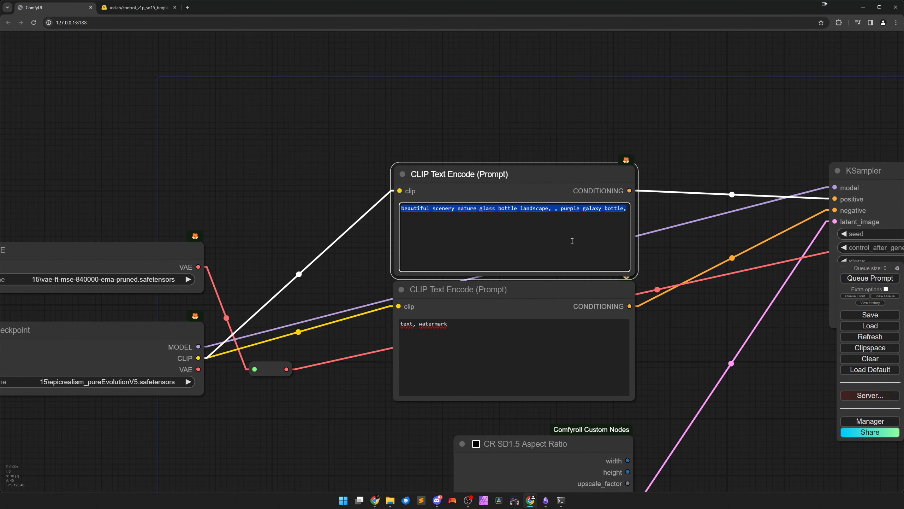
text(a bea)
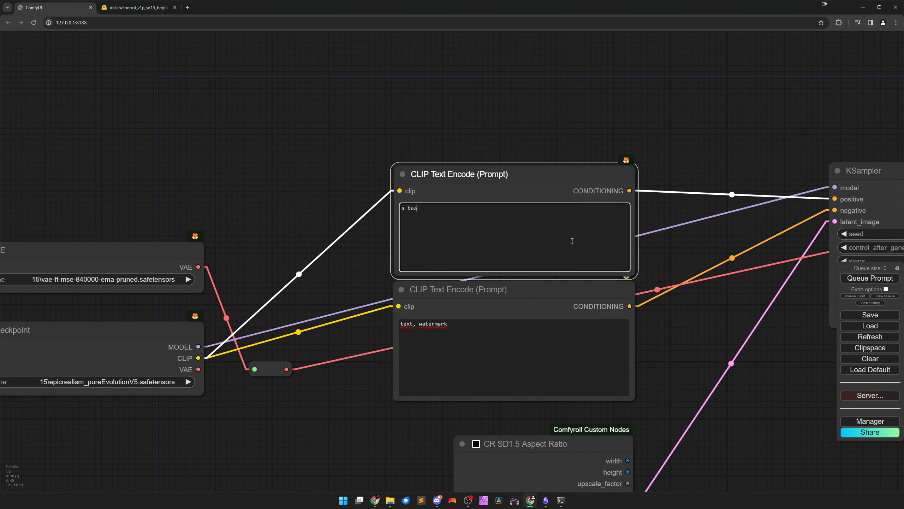
text(utiful landscape, mountains, clouds)
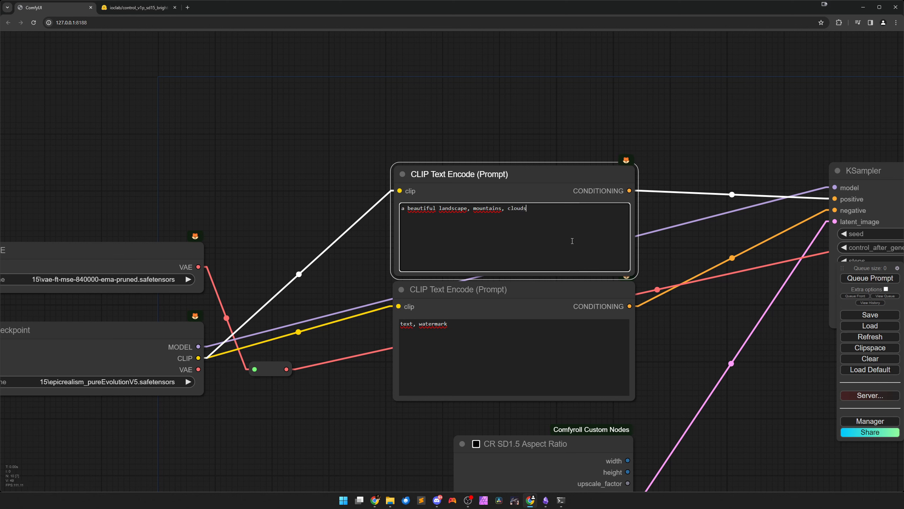
text(, blue sky, trees, green meadows, houses)
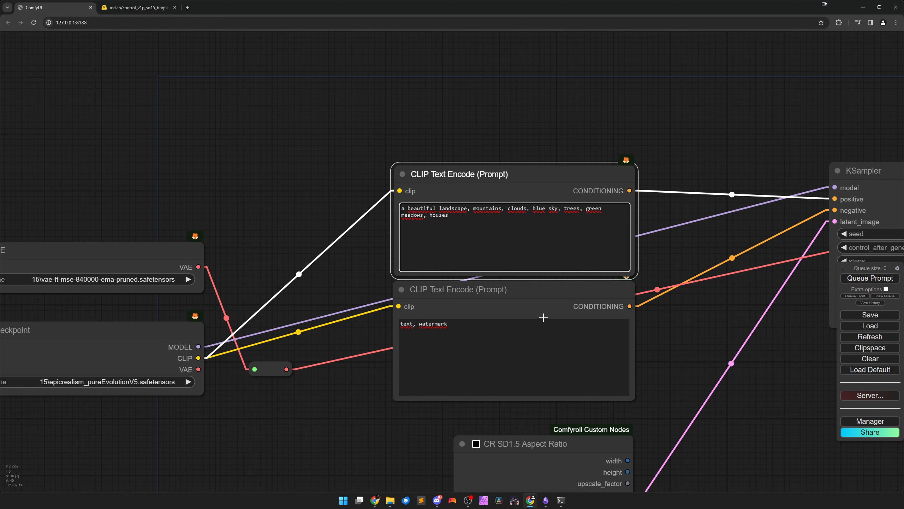
Append "horror" to the negative prompt after "text, watermark", and queue the prompt to generate and inspect the preview image.
click(534, 363)
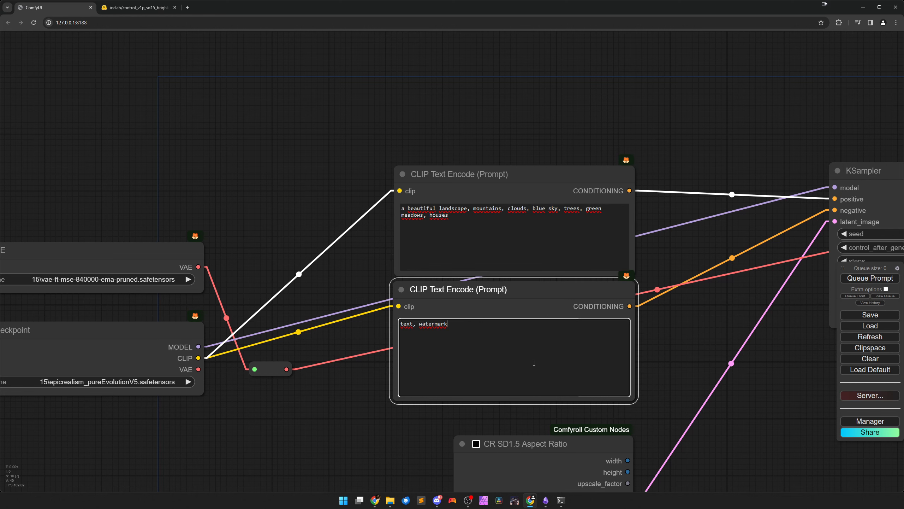
text(, horror)
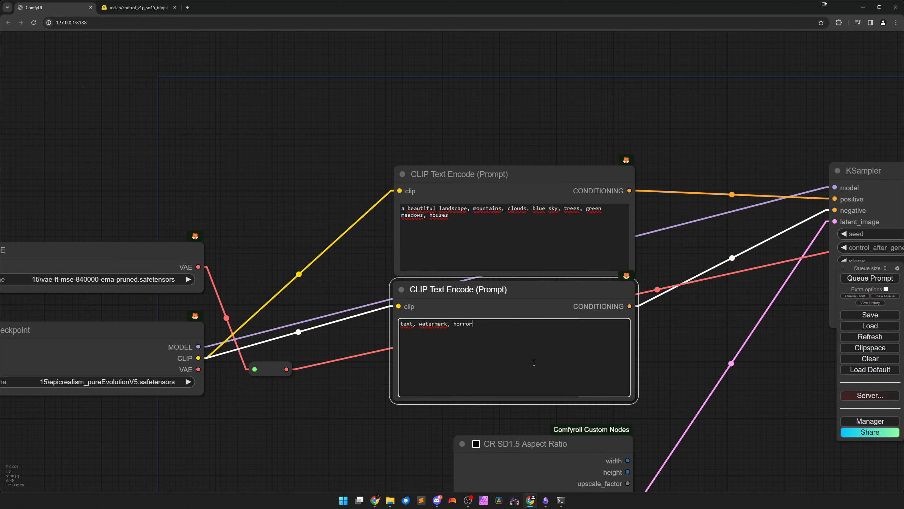
scroll(671, 391, down, 4)
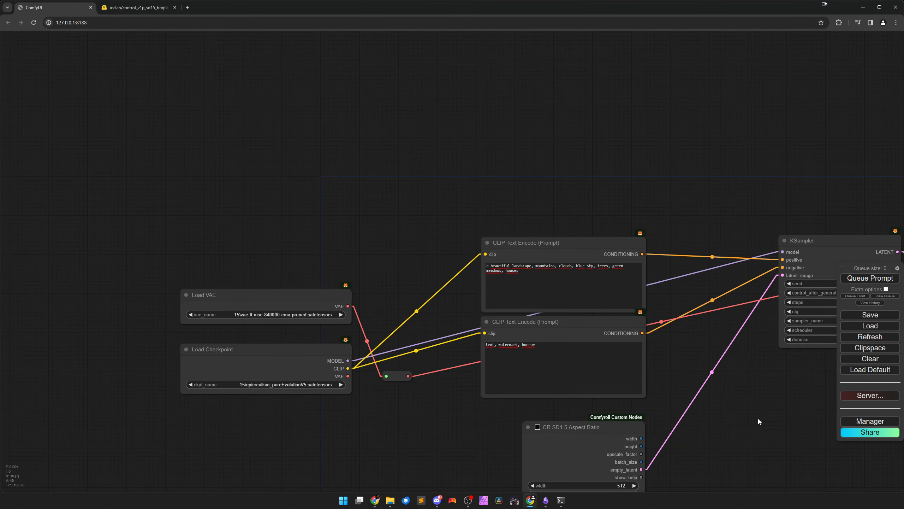
drag(758, 418, 594, 296)
click(870, 279)
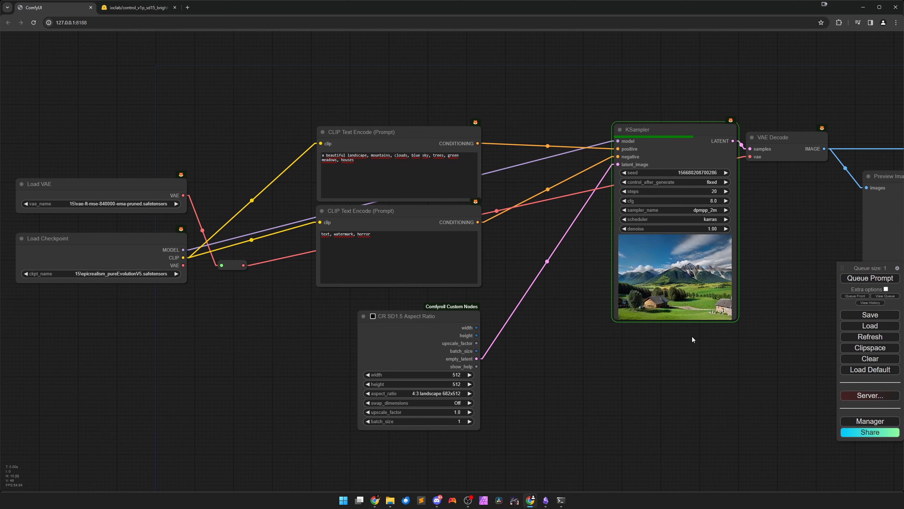
drag(690, 347, 532, 349)
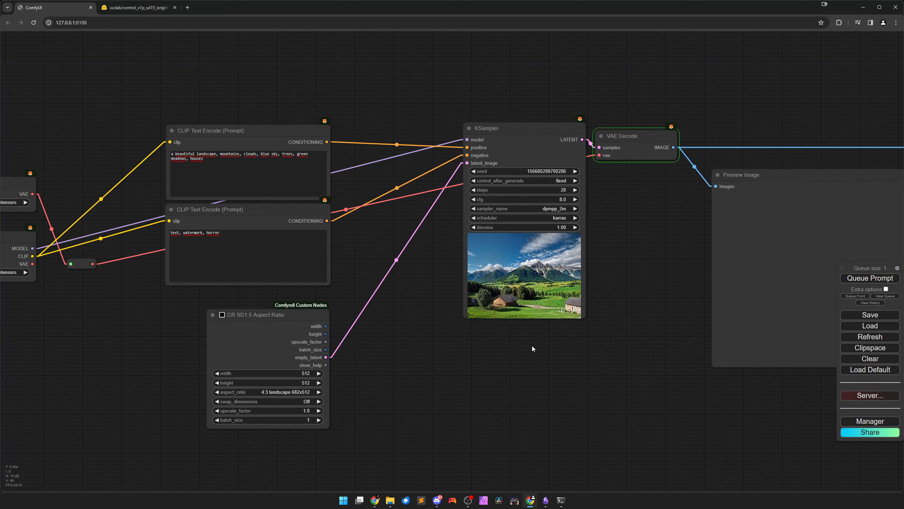
drag(653, 359, 495, 352)
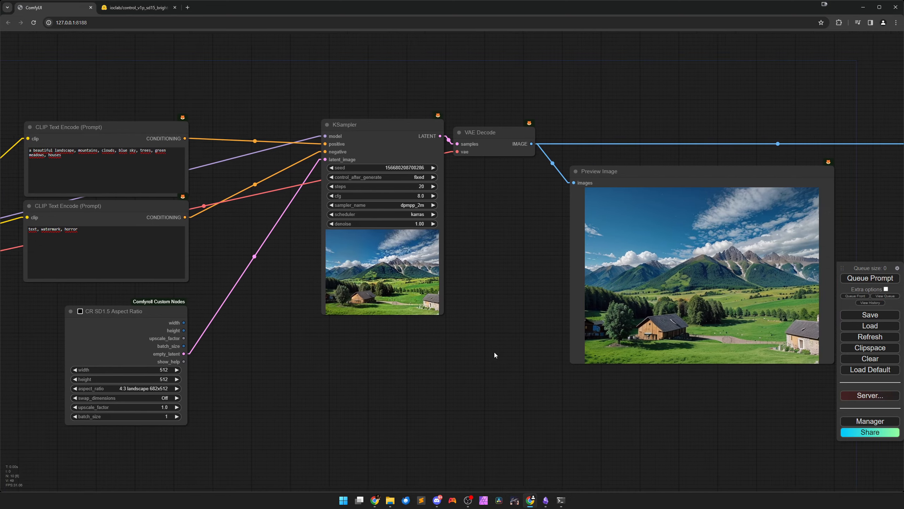
scroll(700, 324, up, 8)
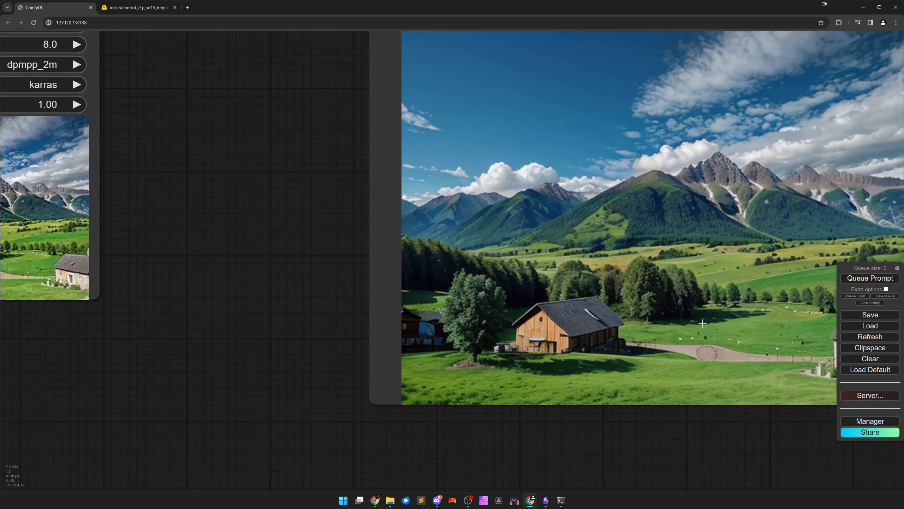
scroll(702, 324, down, 10)
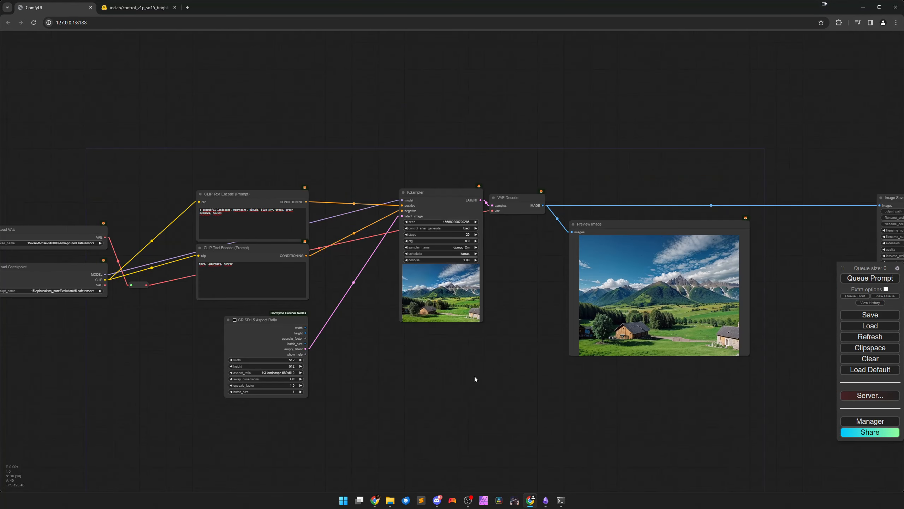
Move the loader, prompt and aspect ratio nodes together to the left to widen the space before the KSampler.
drag(475, 377, 661, 360)
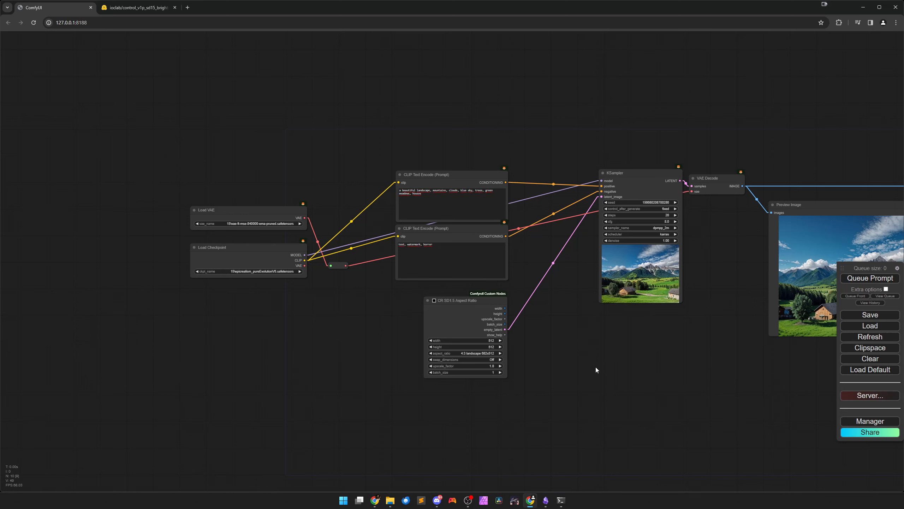
drag(243, 146, 514, 381)
drag(459, 178, 329, 176)
click(475, 315)
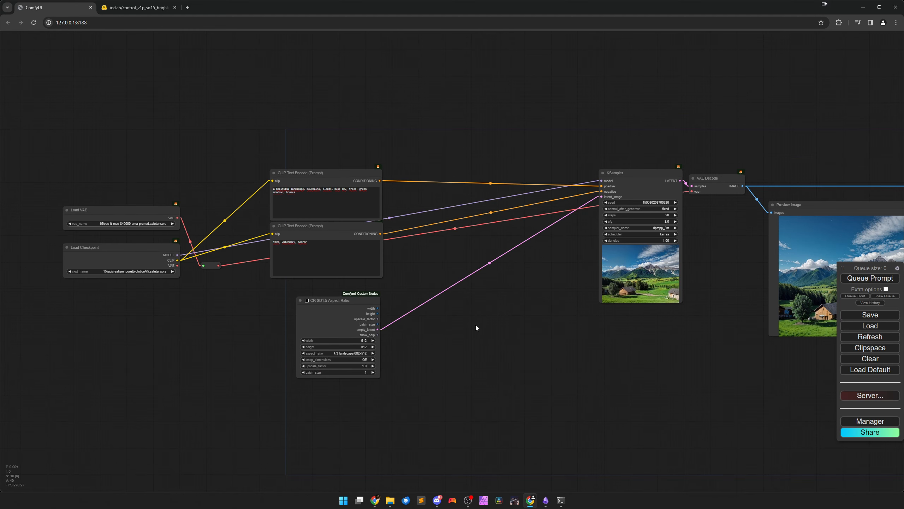
Add an Apply ControlNet node in the open space between the aspect ratio node and the KSampler.
double_click(475, 326)
text(control)
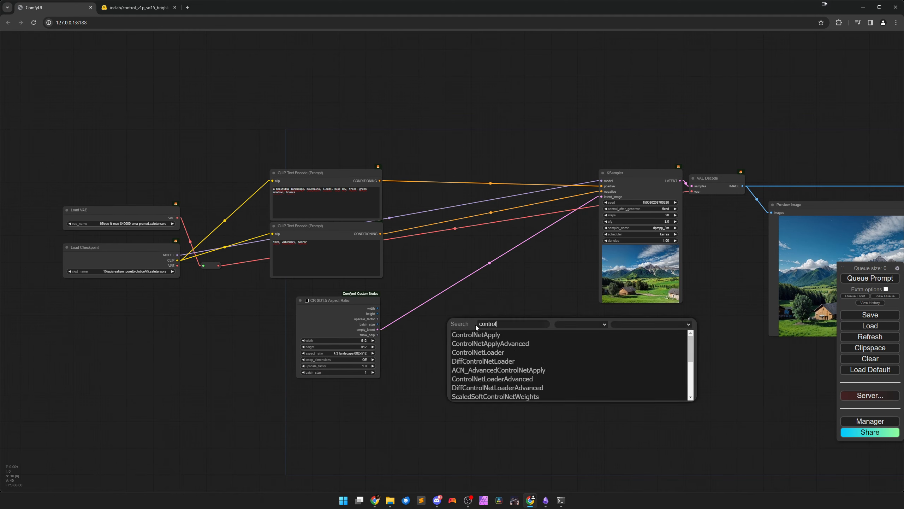
key(Return)
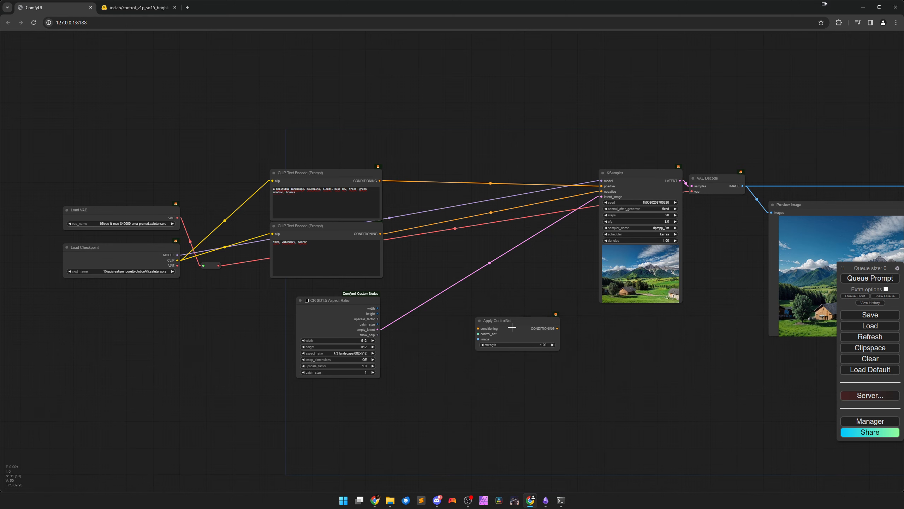
drag(512, 327, 496, 301)
scroll(495, 307, up, 3)
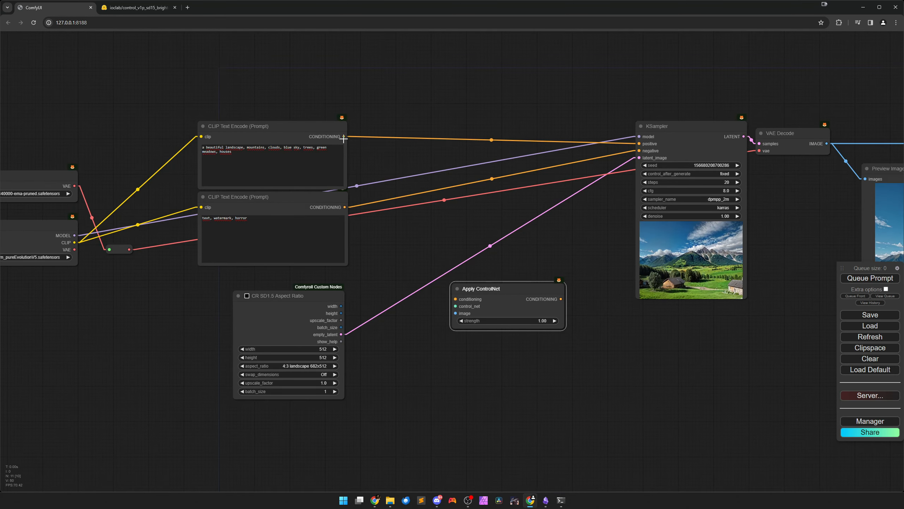
Route the positive prompt's conditioning through Apply ControlNet into the KSampler's positive input, and move the node up between them.
drag(344, 138, 456, 299)
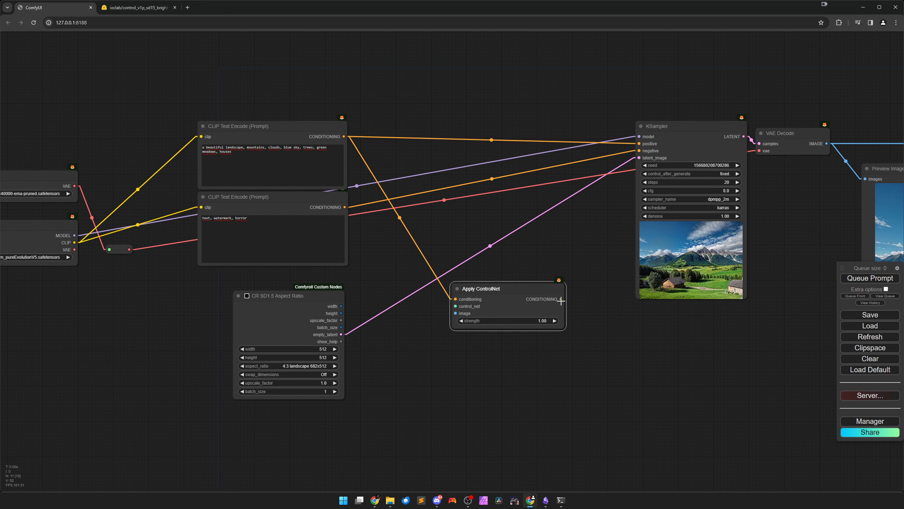
drag(561, 300, 640, 144)
drag(517, 300, 522, 240)
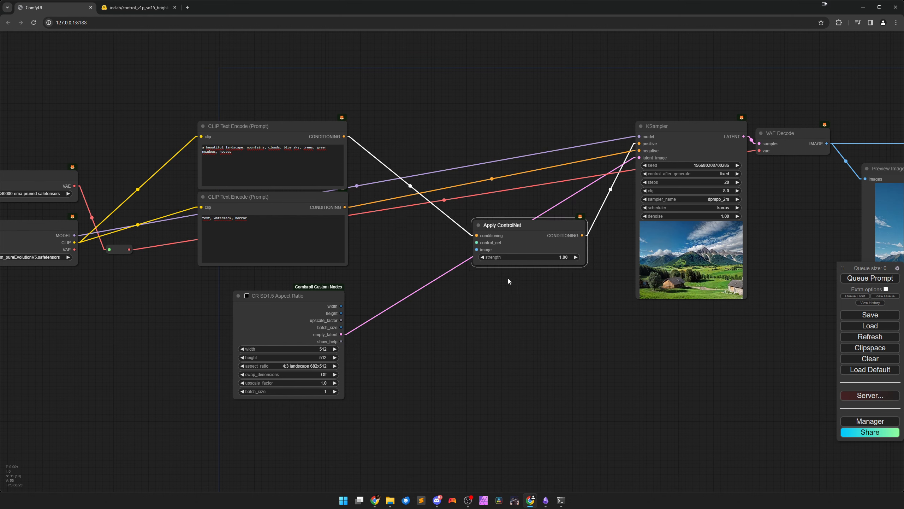
Move the CR SD1.5 Aspect Ratio node above the two CLIP Text Encode nodes.
scroll(492, 294, up, 2)
drag(255, 321, 208, 317)
scroll(403, 331, down, 3)
drag(407, 338, 412, 412)
drag(251, 391, 288, 120)
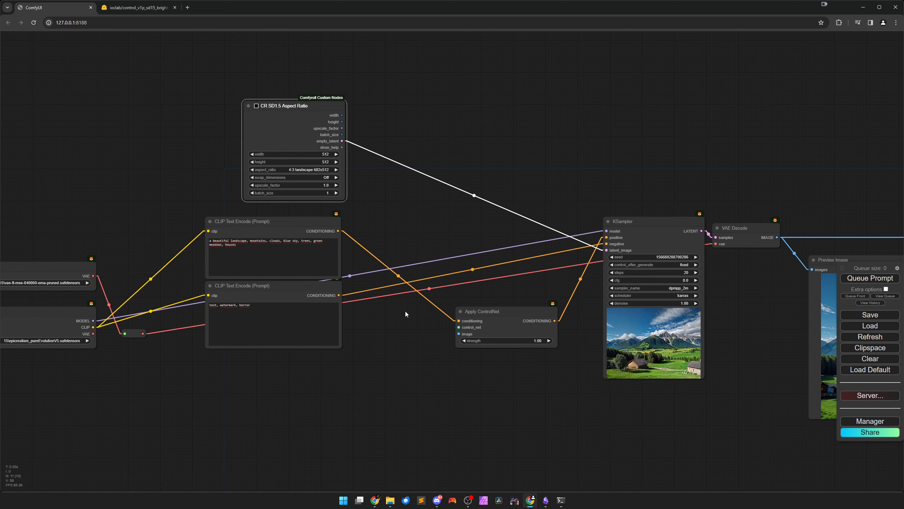
Add a Load ControlNet Model node feeding Apply ControlNet's control_net input and select 15\control_v1p_sd15_brightness.safetensors as its model.
scroll(406, 310, up, 5)
drag(444, 348, 530, 294)
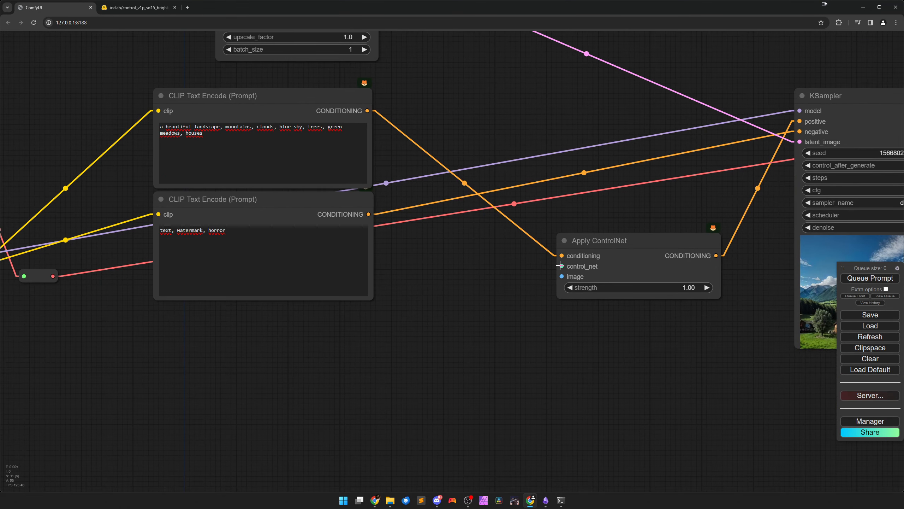
drag(559, 266, 332, 321)
click(352, 345)
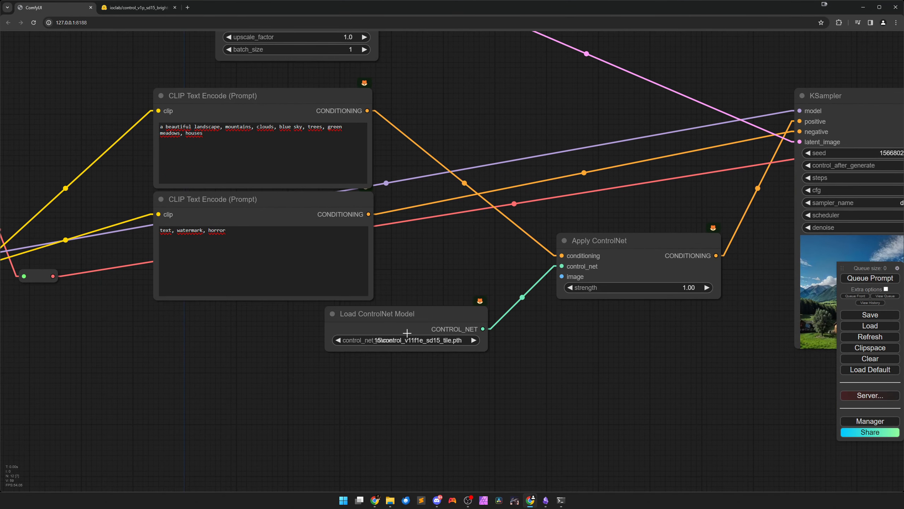
click(406, 340)
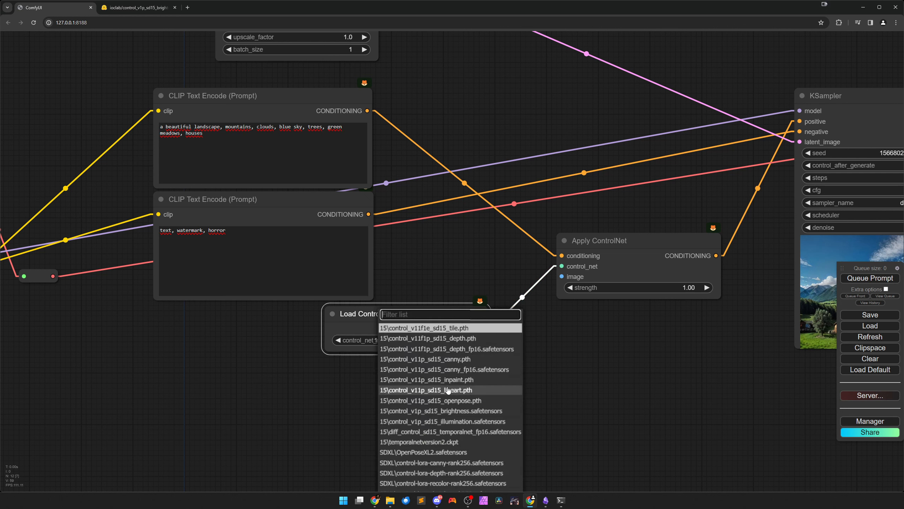
click(444, 411)
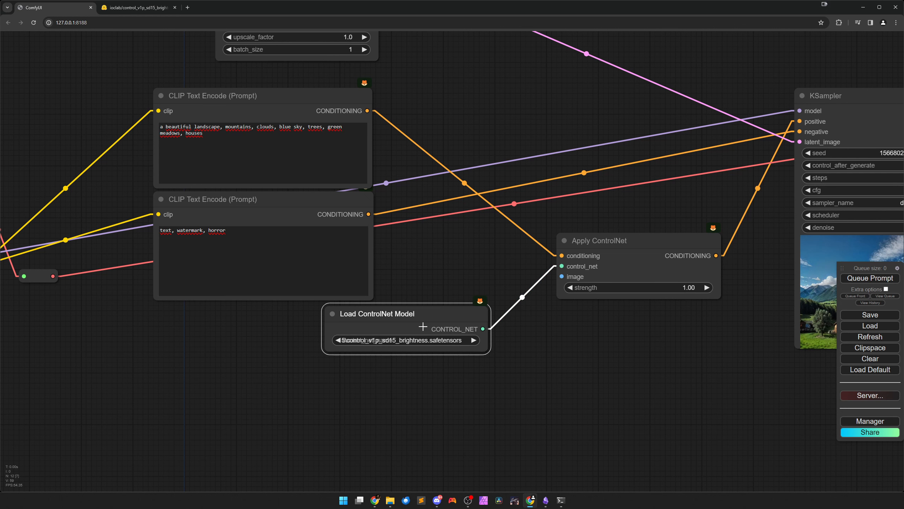
Move the Load ControlNet Model node beneath the negative prompt and widen it to fit the full model name.
drag(422, 327, 261, 336)
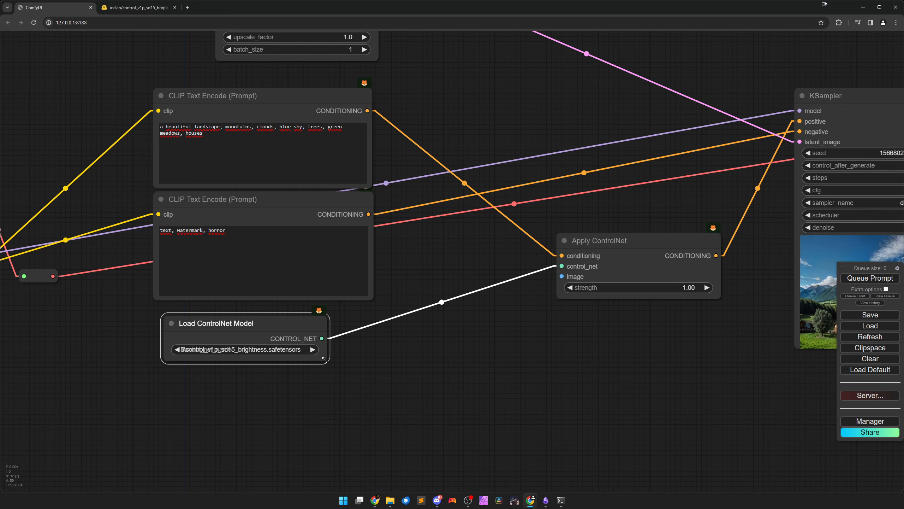
drag(324, 359, 397, 357)
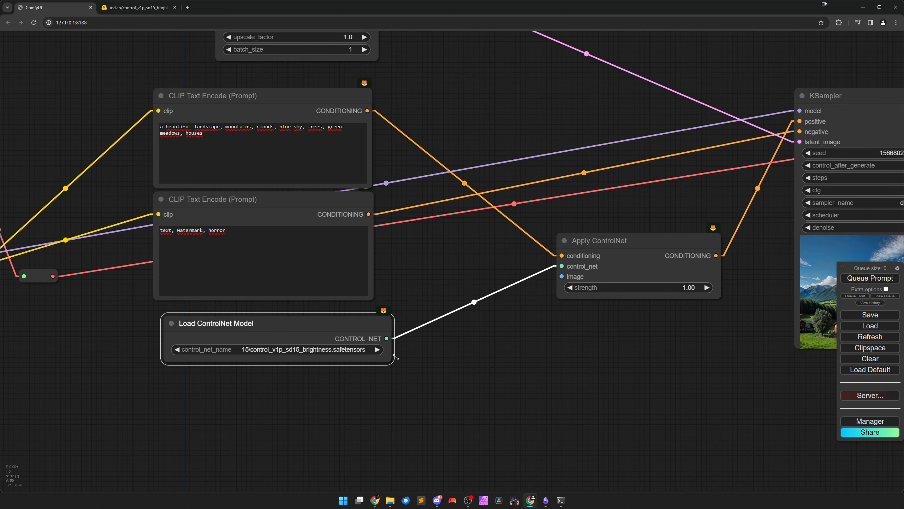
drag(329, 327, 317, 327)
click(405, 381)
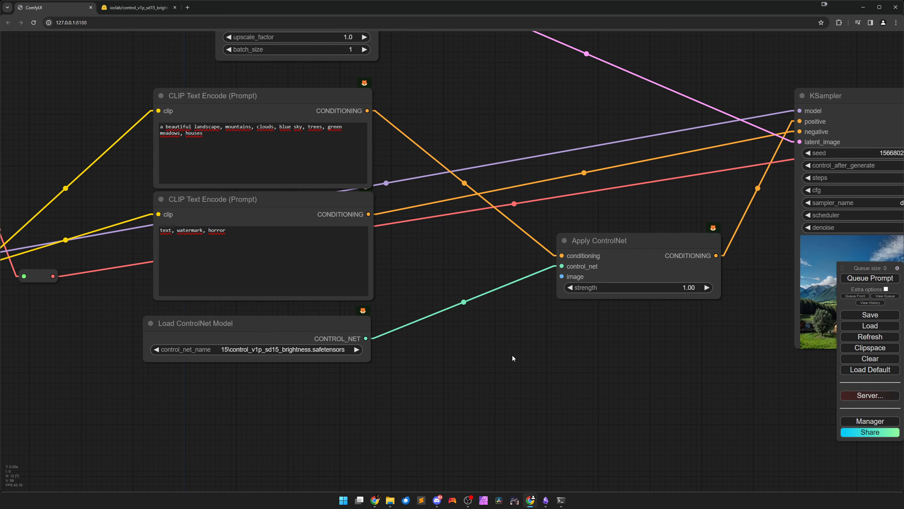
Add a Comfyroll CR Draw Text node and place it beneath the Load ControlNet Model node.
drag(512, 357, 457, 364)
scroll(456, 361, down, 3)
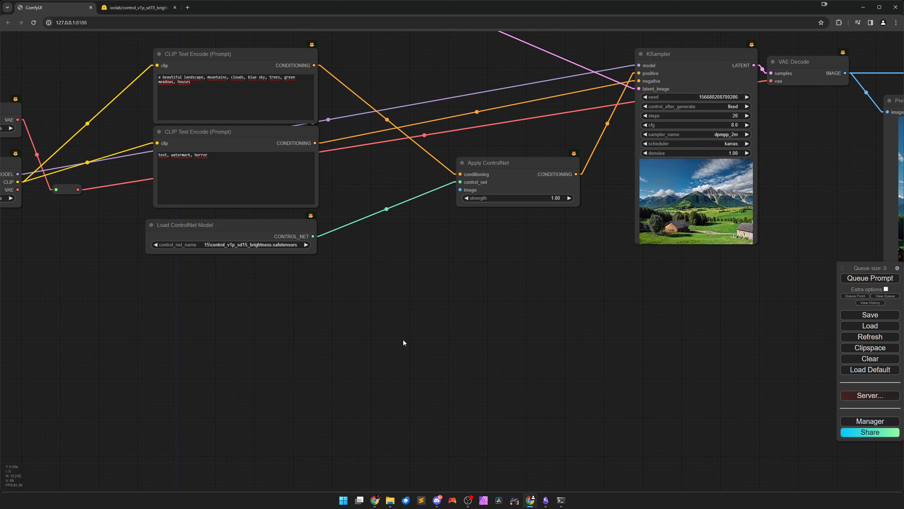
drag(403, 339, 352, 322)
right_click(323, 311)
click(329, 312)
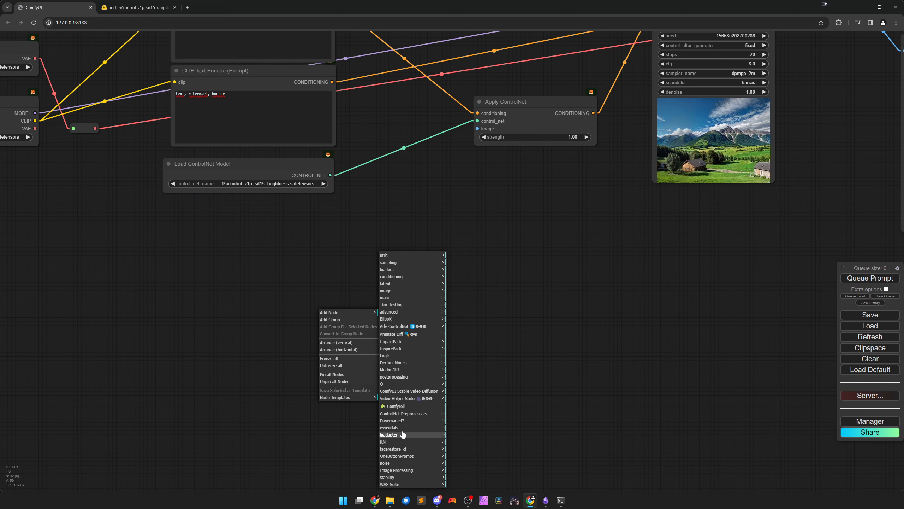
click(404, 407)
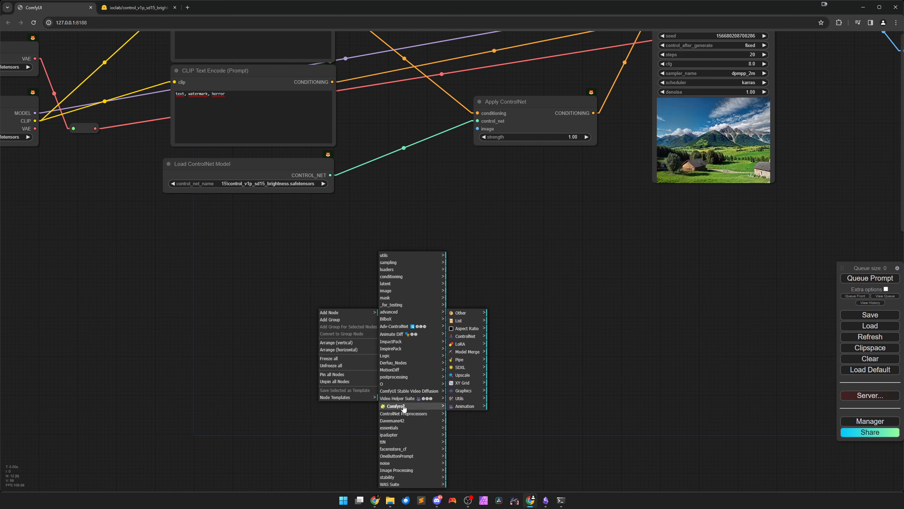
click(464, 392)
click(502, 321)
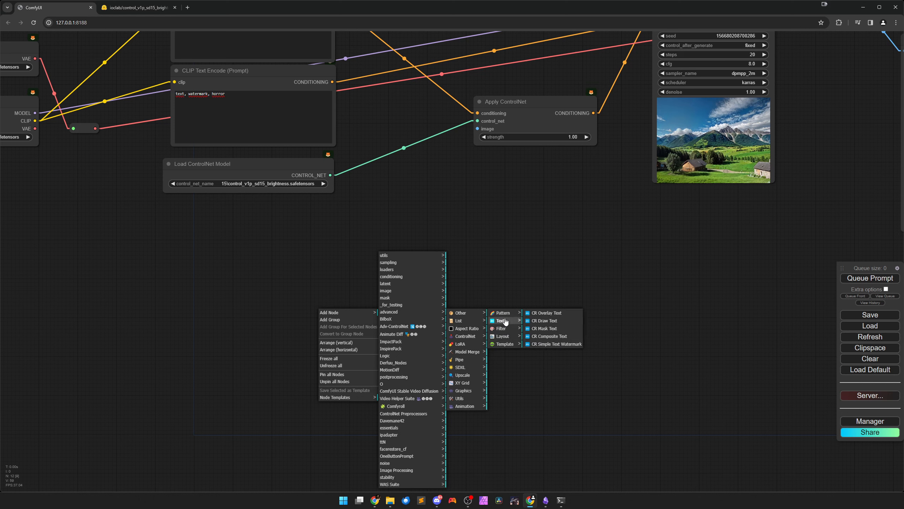
click(551, 320)
drag(415, 319, 269, 236)
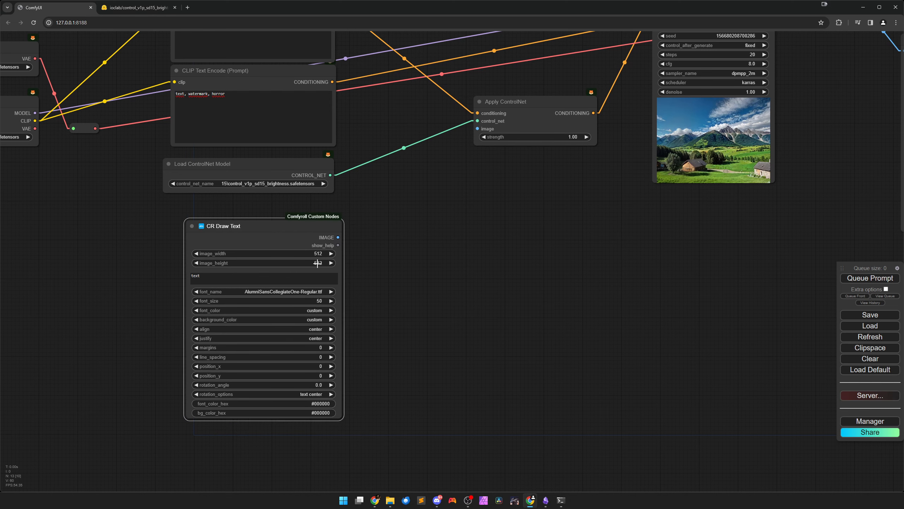
scroll(376, 333, up, 2)
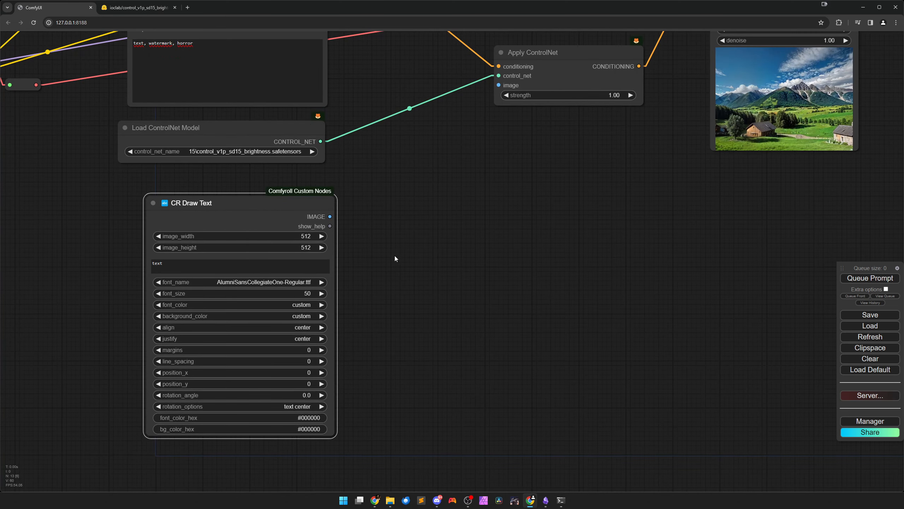
scroll(394, 256, down, 4)
drag(319, 226, 312, 219)
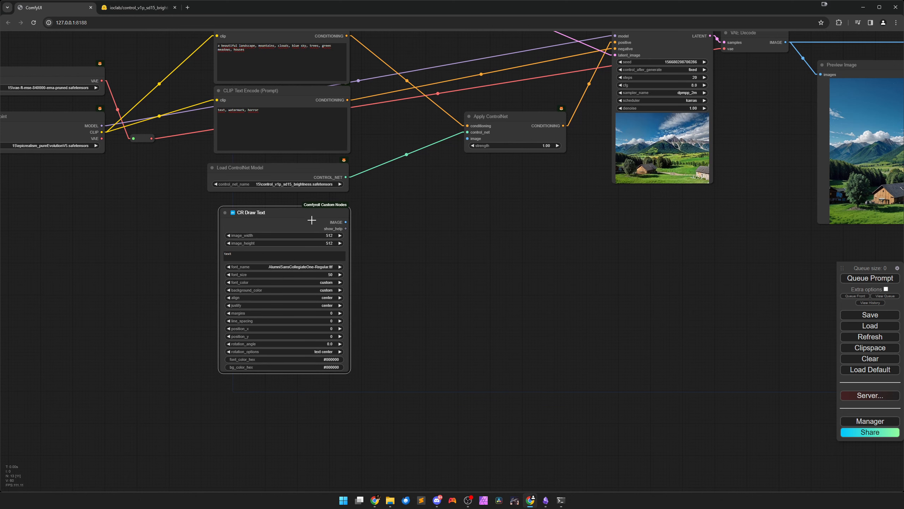
Set the CR Draw Text node's font to impact.ttf.
drag(435, 230, 459, 272)
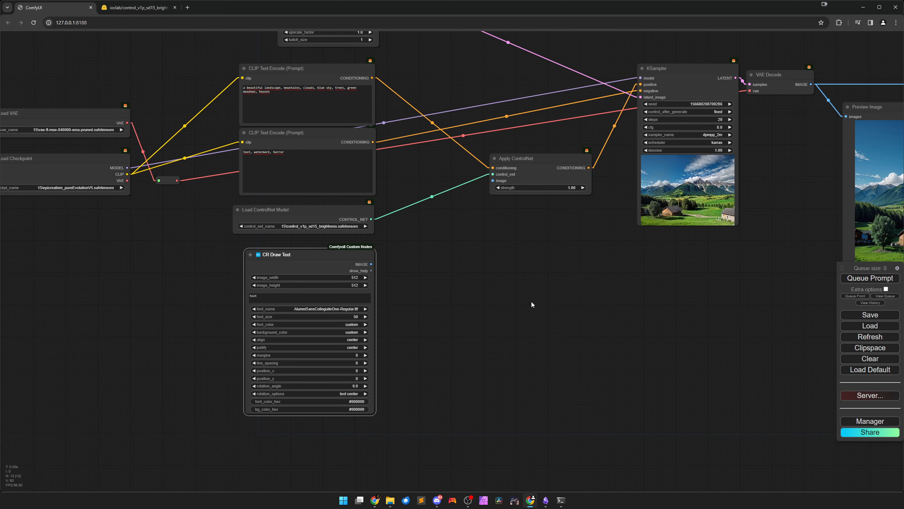
scroll(443, 322, up, 6)
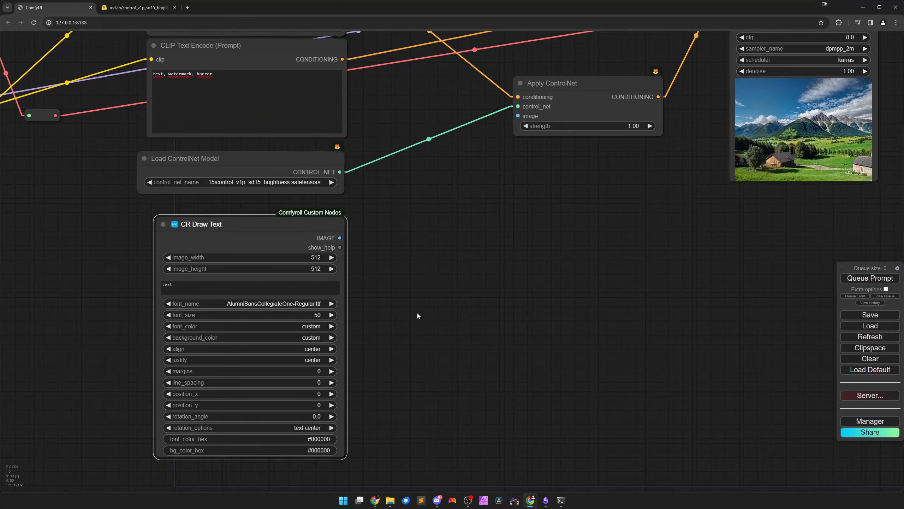
click(358, 263)
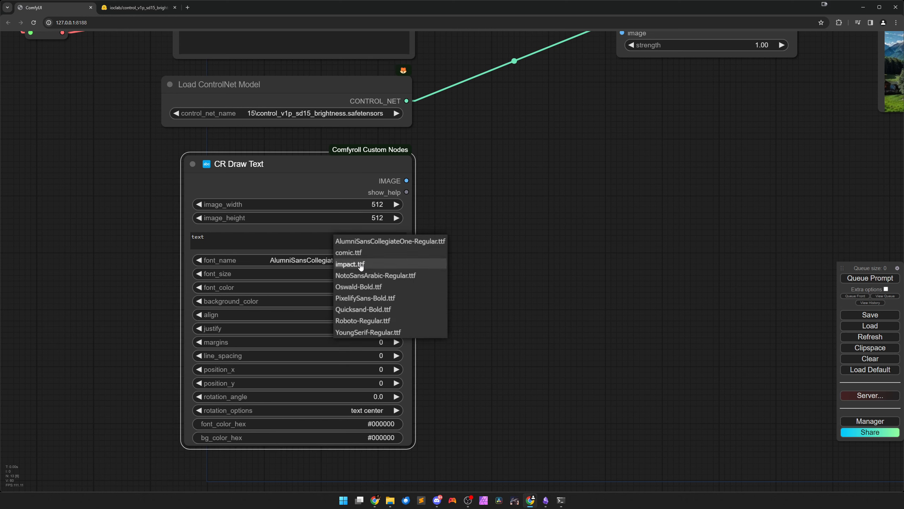
click(336, 263)
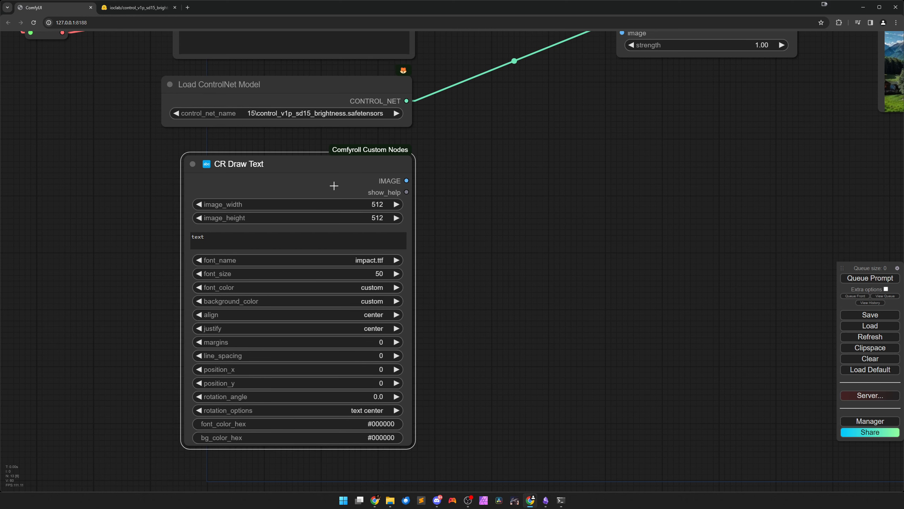
Convert the CR Draw Text node's image_width and image_height widgets to inputs.
drag(334, 186, 333, 196)
scroll(374, 276, down, 4)
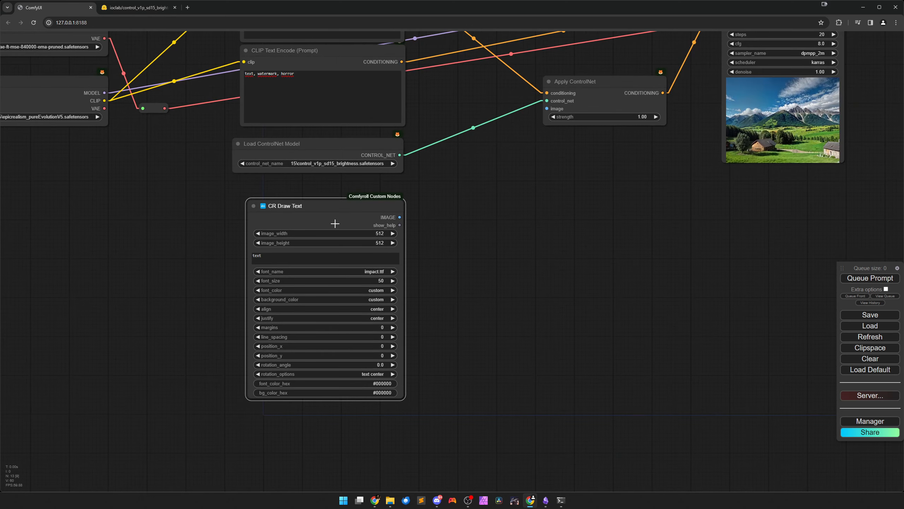
right_click(332, 222)
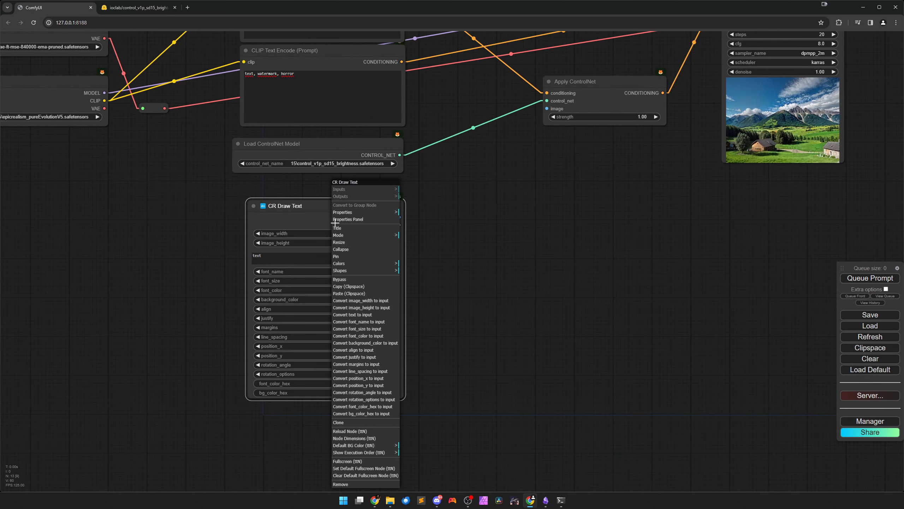
click(351, 301)
right_click(317, 219)
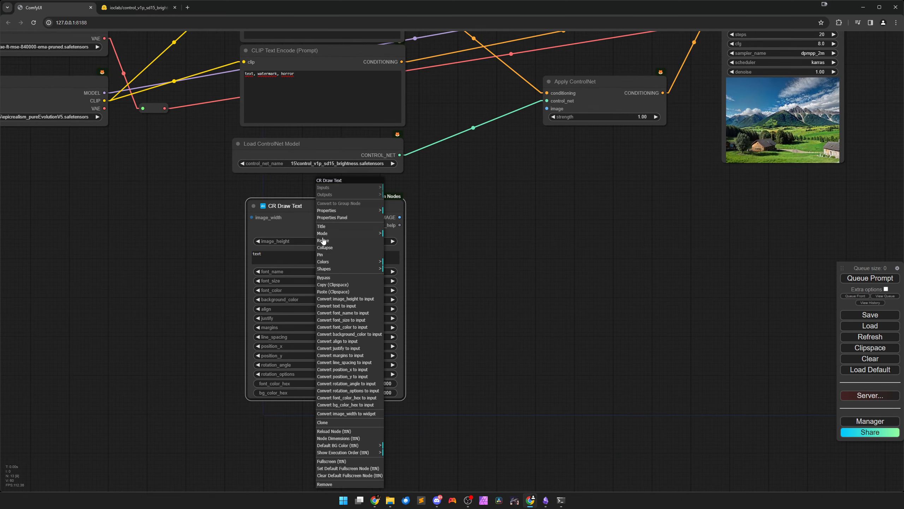
click(333, 299)
Shift the CR SD1.5 Aspect Ratio node to the left and link its width and height outputs to CR Draw Text's image_width and image_height.
scroll(356, 285, down, 5)
drag(338, 102, 200, 101)
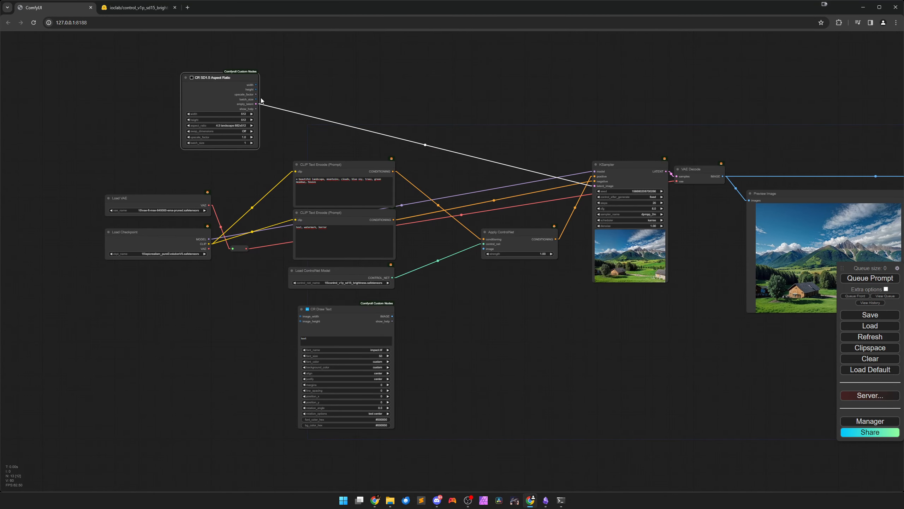
mouse_move(257, 85)
mouse_down()
mouse_move(288, 313)
mouse_move(300, 316)
mouse_up()
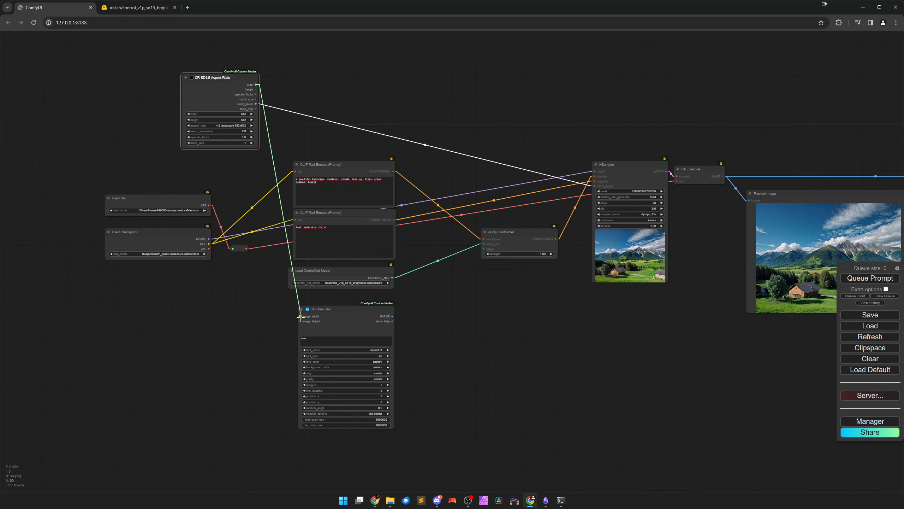
mouse_move(257, 90)
mouse_down()
mouse_move(286, 326)
mouse_move(301, 321)
mouse_up()
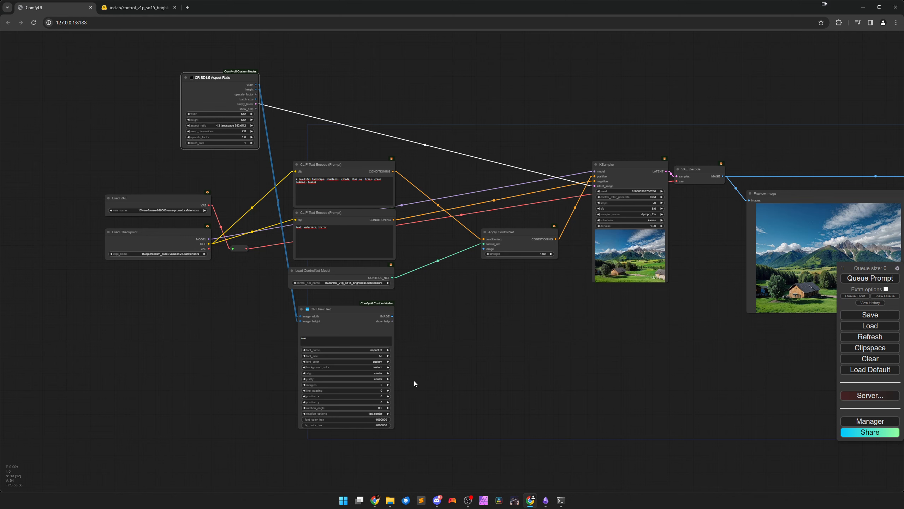
Connect CR Draw Text's IMAGE output to Apply ControlNet's image input and to a new Preview Image node.
scroll(414, 381, up, 2)
drag(389, 302, 499, 221)
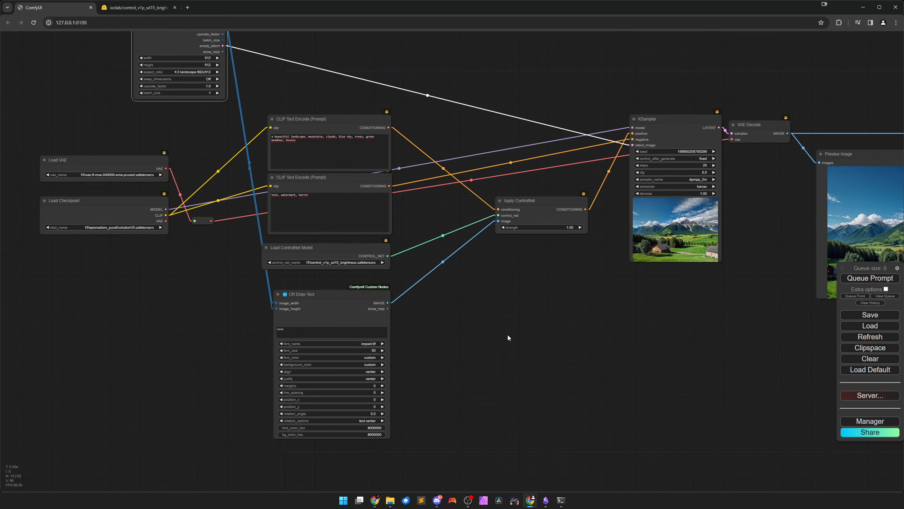
scroll(499, 344, down, 2)
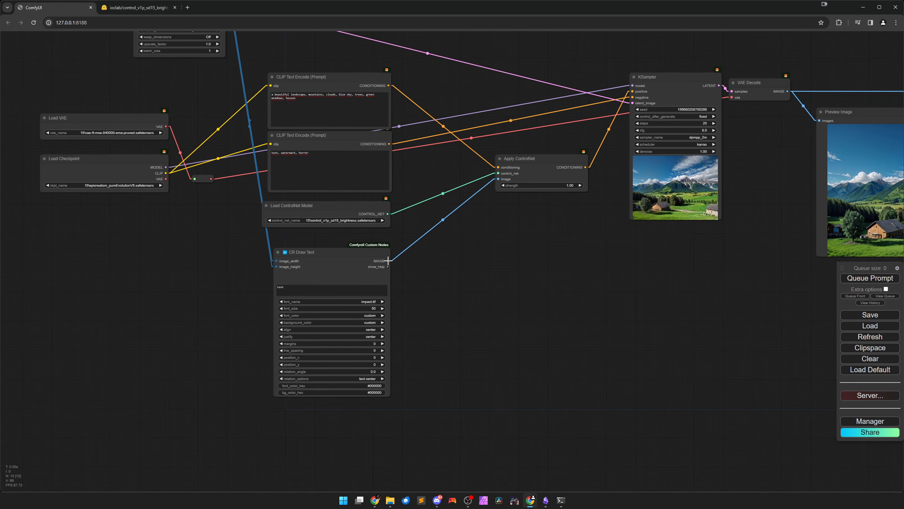
drag(389, 260, 450, 252)
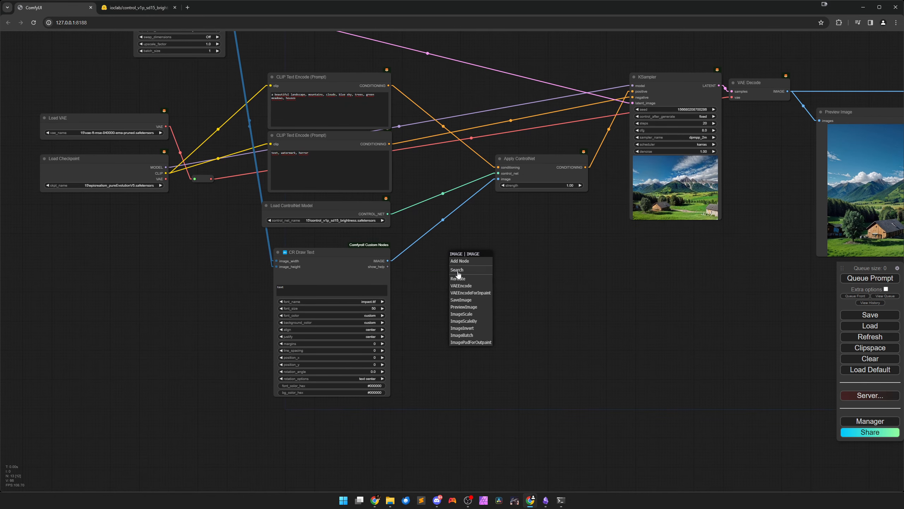
click(466, 307)
scroll(469, 303, down, 3)
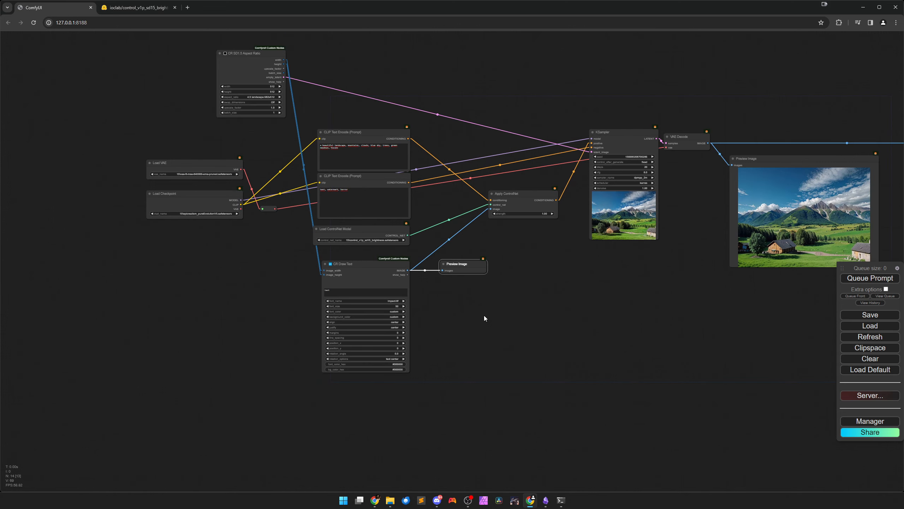
Select all nodes except CR Draw Text and its Preview Image, and mute them.
scroll(602, 323, down, 2)
drag(605, 323, 504, 329)
scroll(468, 306, down, 2)
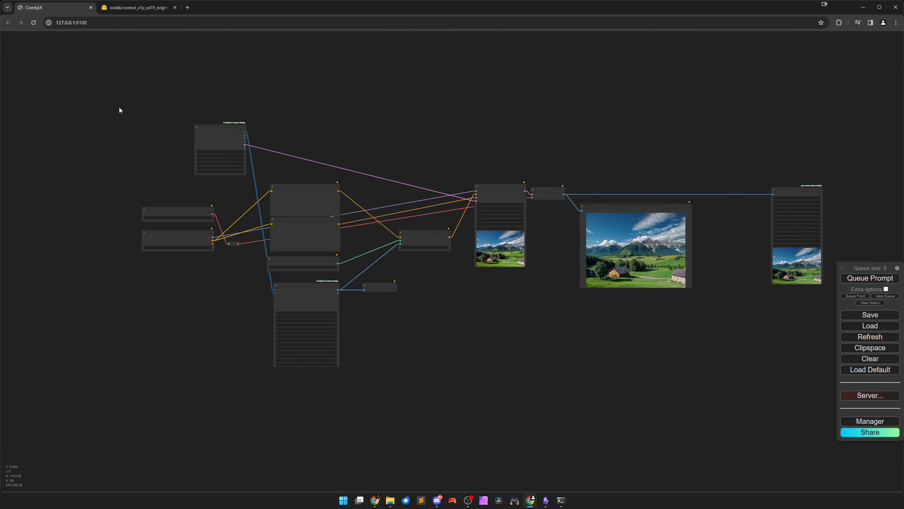
drag(119, 109, 834, 263)
scroll(413, 347, up, 12)
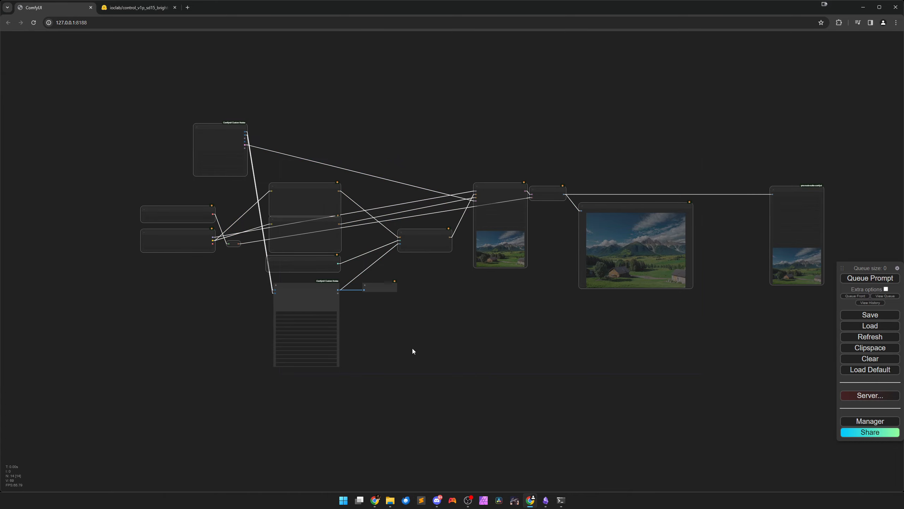
mouse_move(354, 304)
mouse_down()
mouse_move(570, 250)
mouse_move(507, 267)
mouse_move(475, 293)
mouse_up()
scroll(569, 250, up, 1)
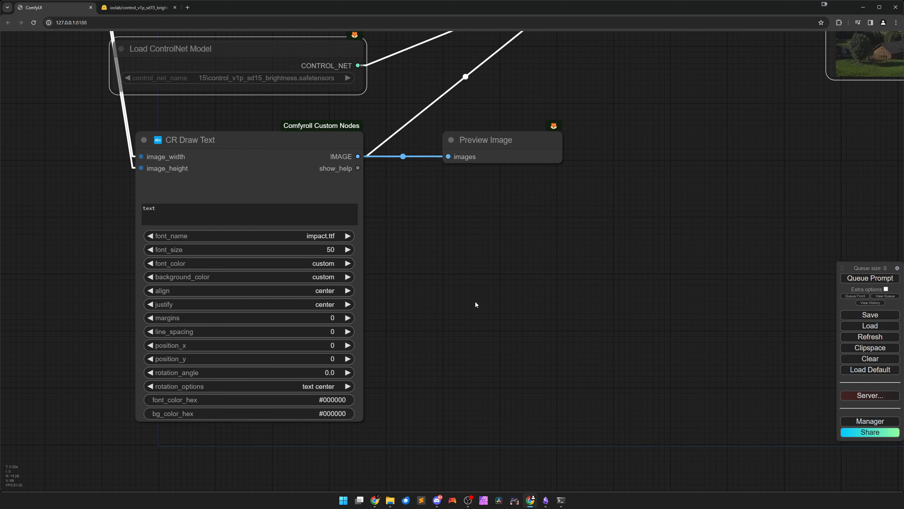
Show the extra queue options, enable Auto Queue, and try to queue the prompt.
click(886, 289)
click(884, 310)
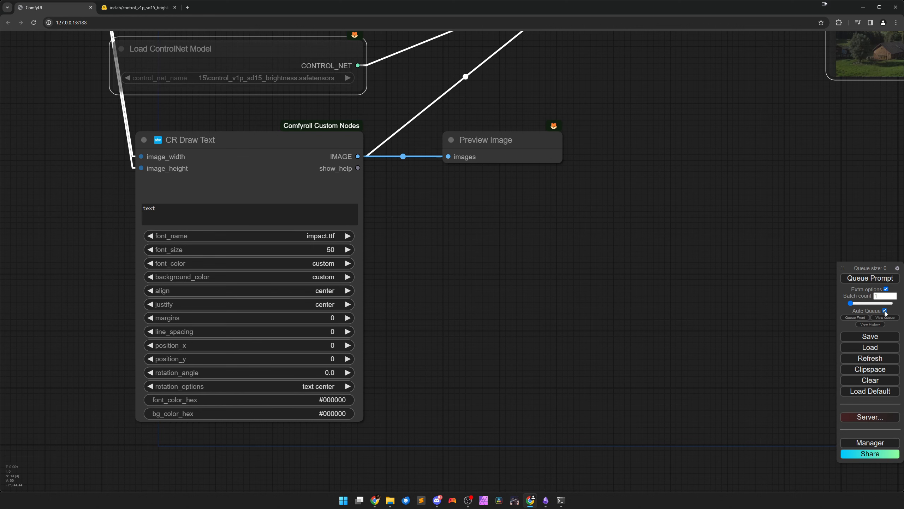
click(871, 278)
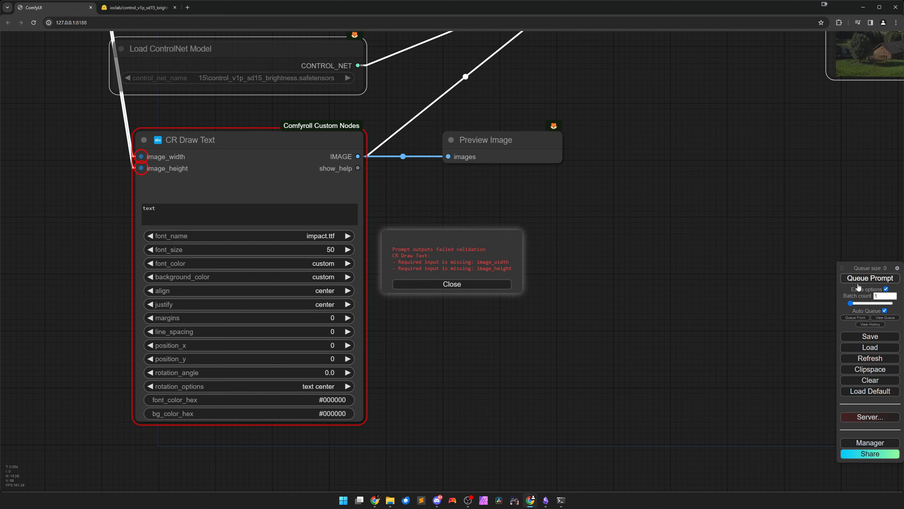
click(452, 284)
Unmute the CR SD1.5 Aspect Ratio node that supplies the width and height to CR Draw Text.
scroll(449, 289, down, 1)
scroll(379, 284, down, 6)
drag(193, 288, 254, 435)
click(233, 92)
key(ctrl+m)
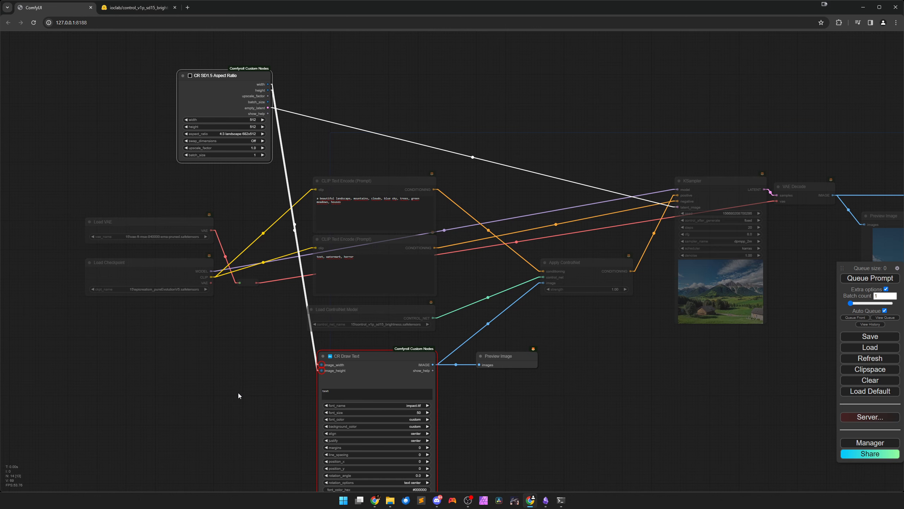
Queue the prompt with the CR Draw Text node and its preview in view.
scroll(239, 395, up, 3)
drag(235, 361, 180, 200)
scroll(457, 278, up, 3)
click(859, 279)
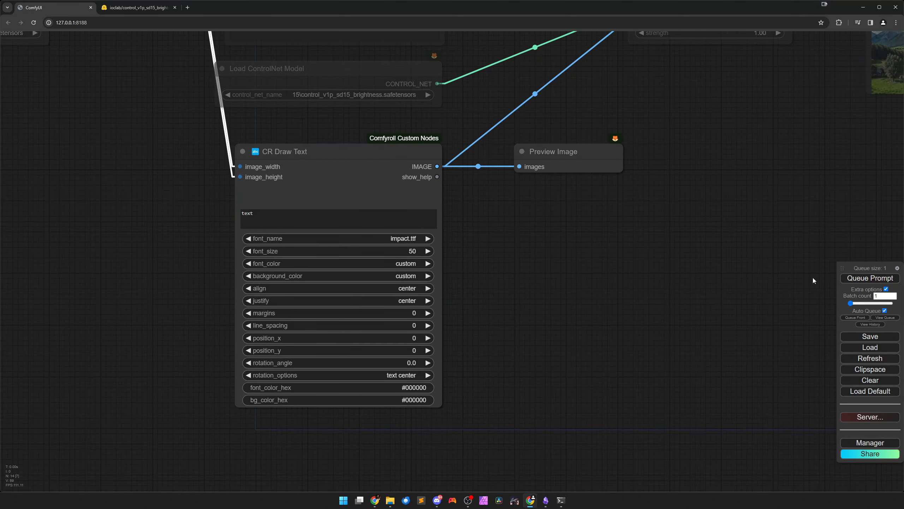
Set the CR Draw Text node's font color to white.
drag(576, 289, 518, 270)
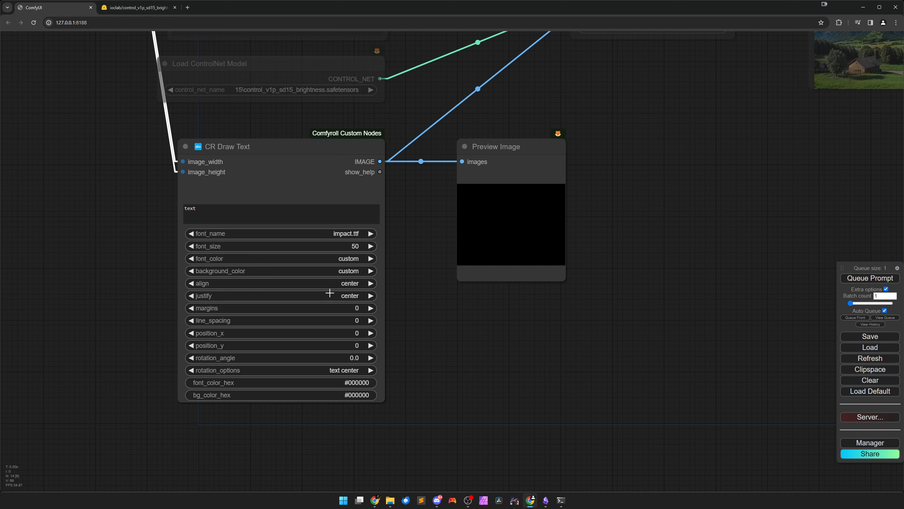
click(351, 257)
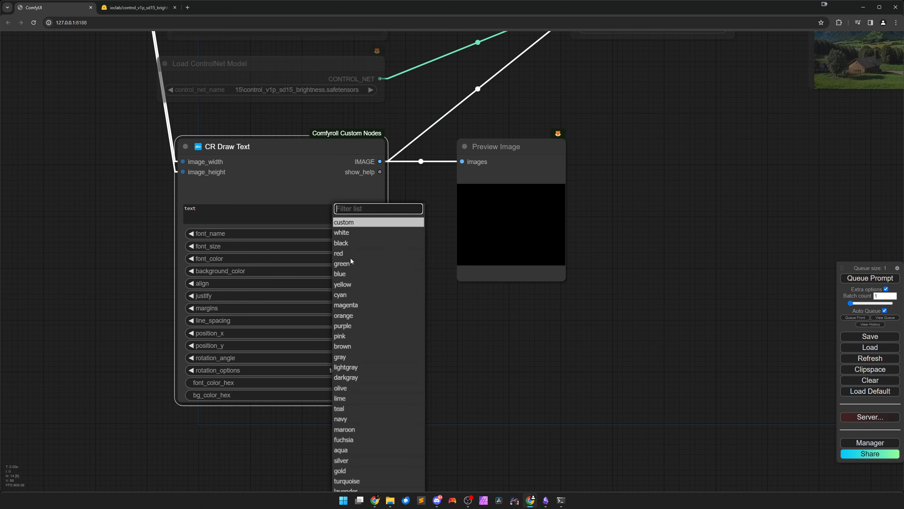
click(349, 236)
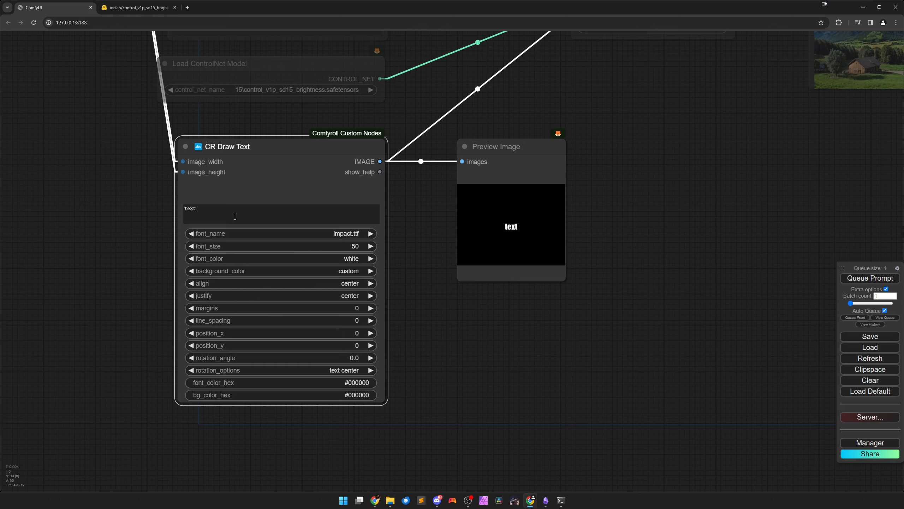
Replace the CR Draw Text content with "HAVE A", "BEAUTIFUL" and "DAY" on three separate lines.
click(190, 219)
key(ctrl+a)
key(BackSpace)
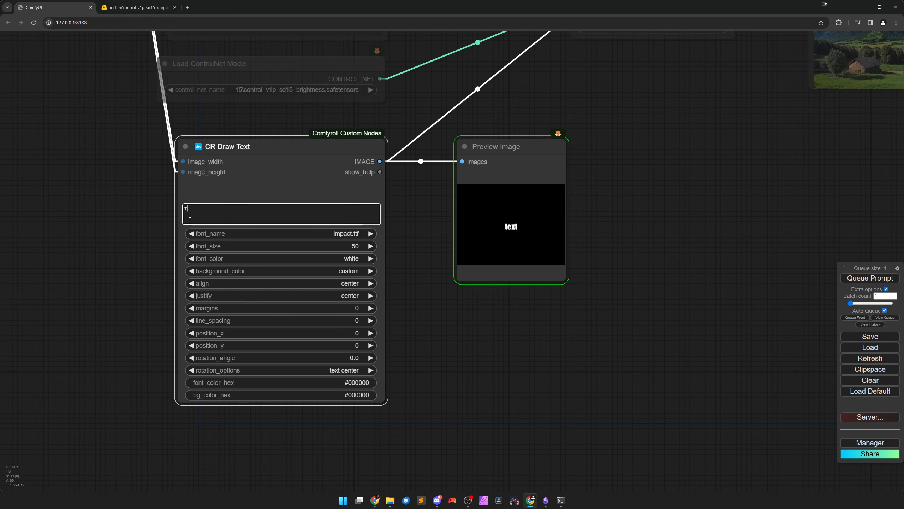
text(HAVE A)
key(Return)
text(BEAUTIFUL)
key(Return)
text(DAY)
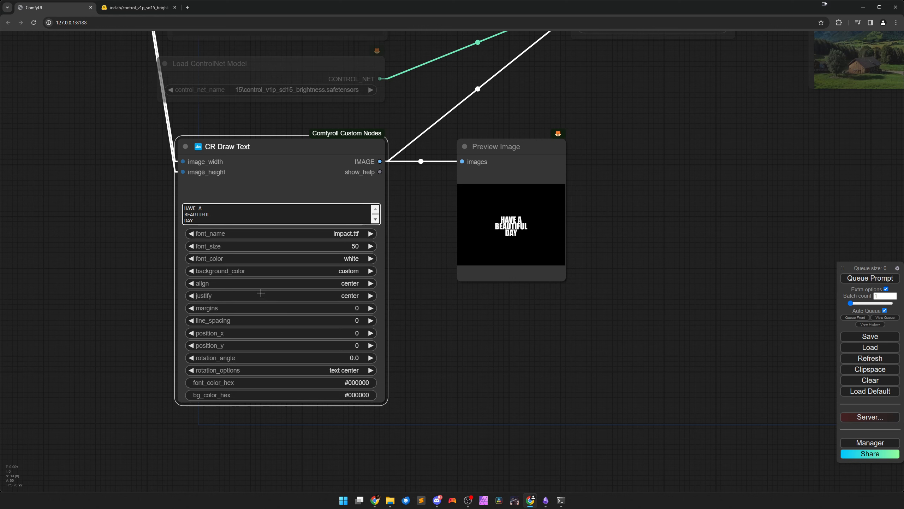
Set the CR Draw Text font size to 146 and its line spacing to 32.
click(258, 246)
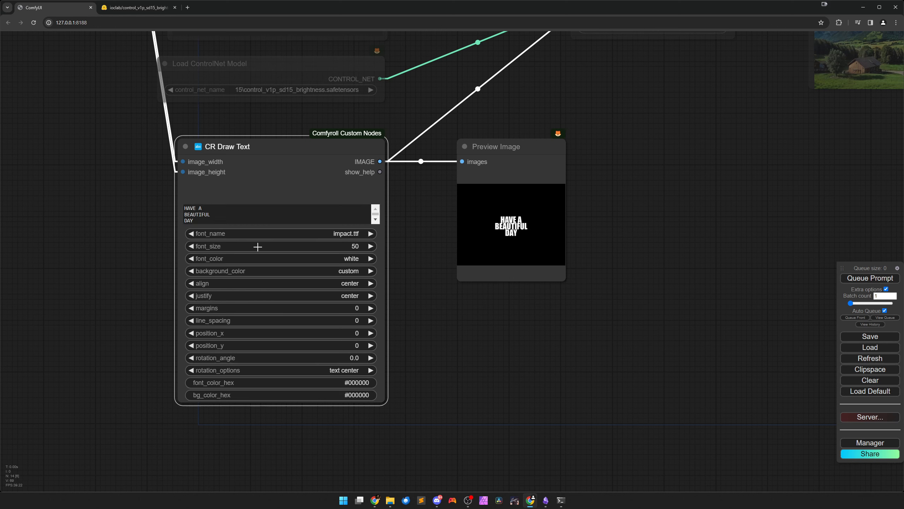
drag(258, 247, 293, 247)
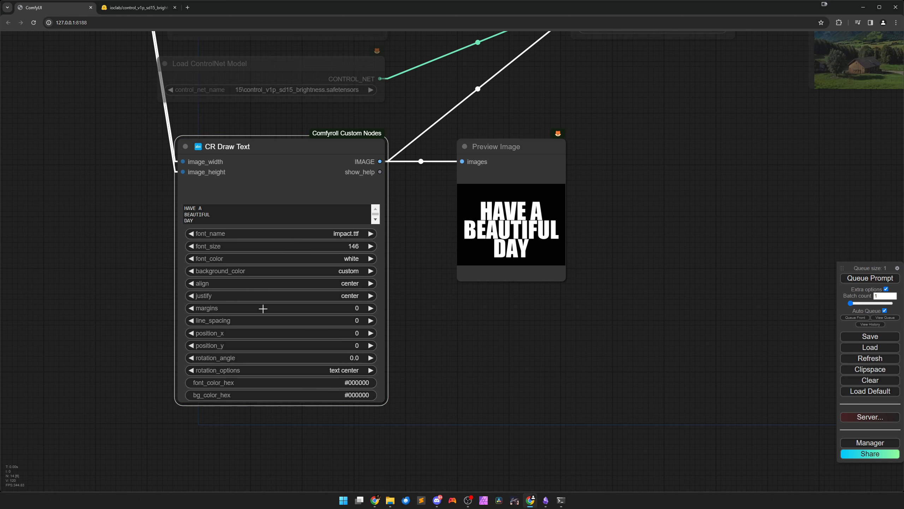
drag(244, 323, 256, 321)
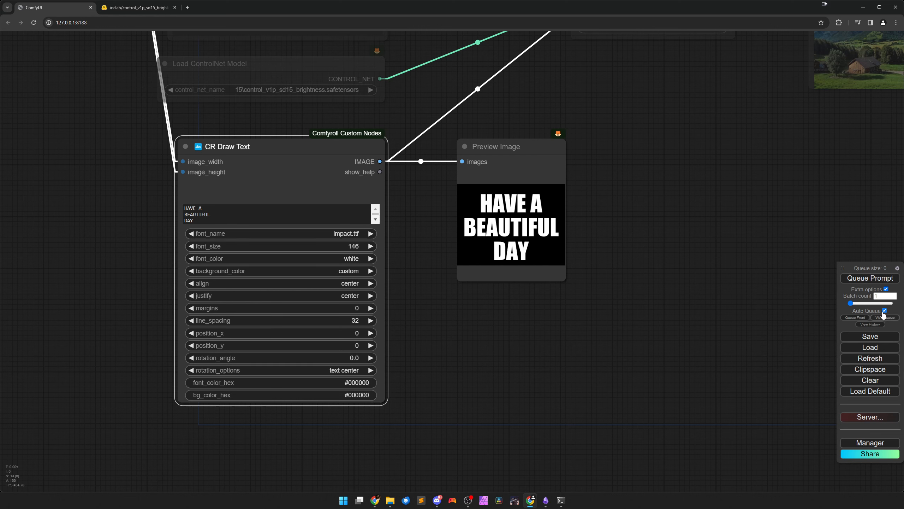
Turn off Auto Queue and unmute all the muted nodes in the workflow.
scroll(762, 306, down, 10)
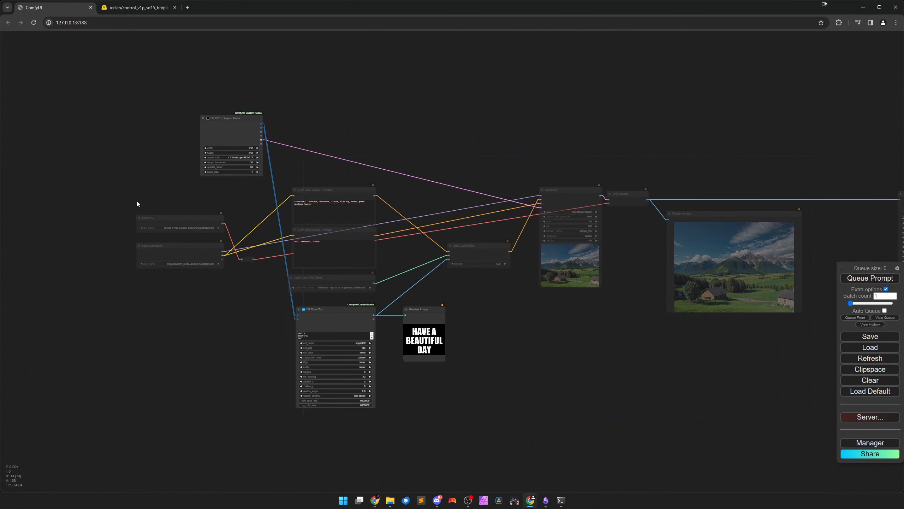
drag(126, 193, 778, 300)
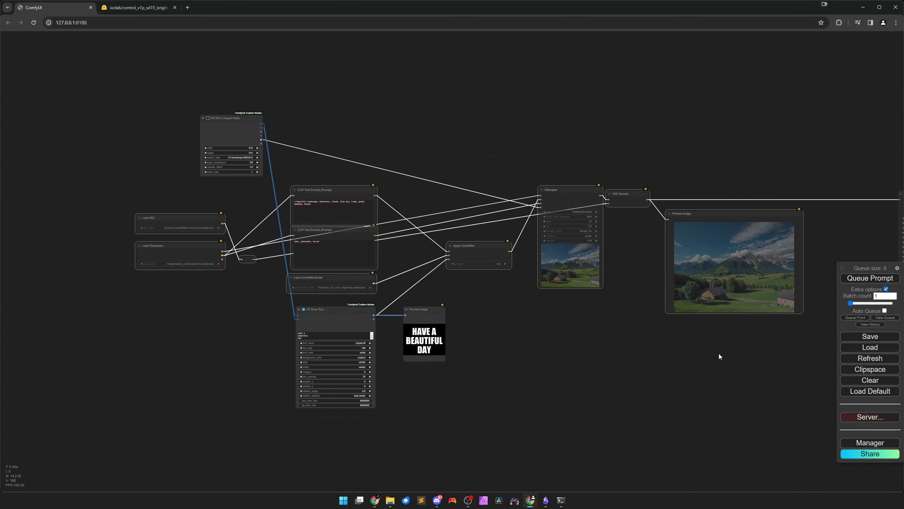
drag(719, 357, 671, 321)
click(505, 185)
key(ctrl+m)
click(295, 372)
drag(520, 338, 541, 386)
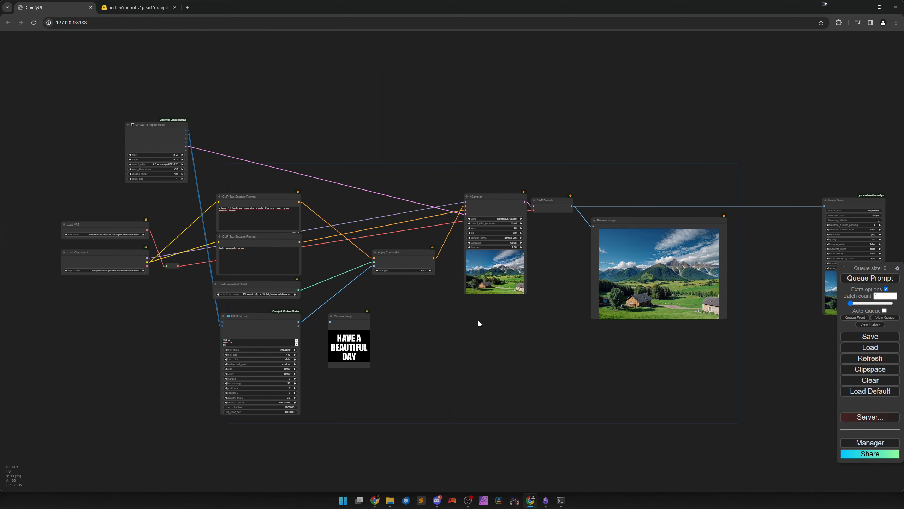
key(ctrl+m)
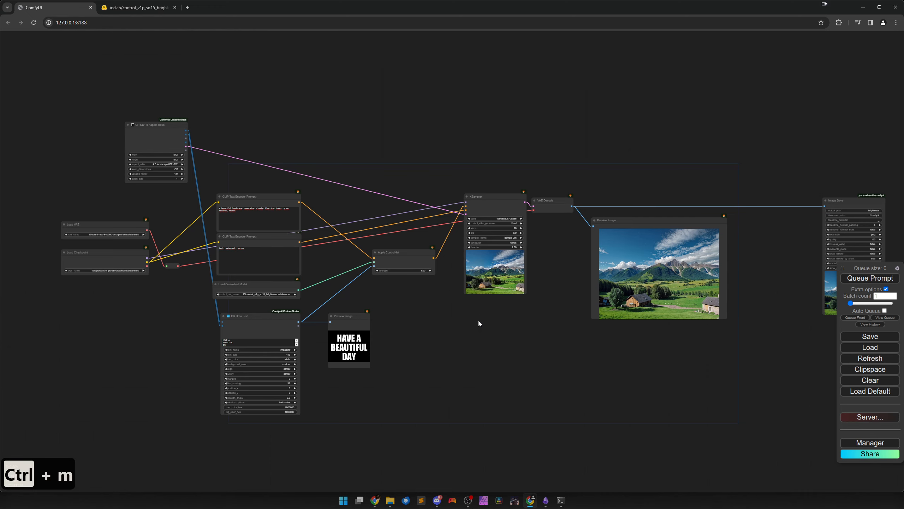
Queue the prompt once with the whole workflow active and the KSampler preview in view.
mouse_move(523, 351)
mouse_down()
mouse_move(434, 338)
mouse_move(519, 338)
mouse_up()
scroll(392, 333, up, 4)
click(869, 279)
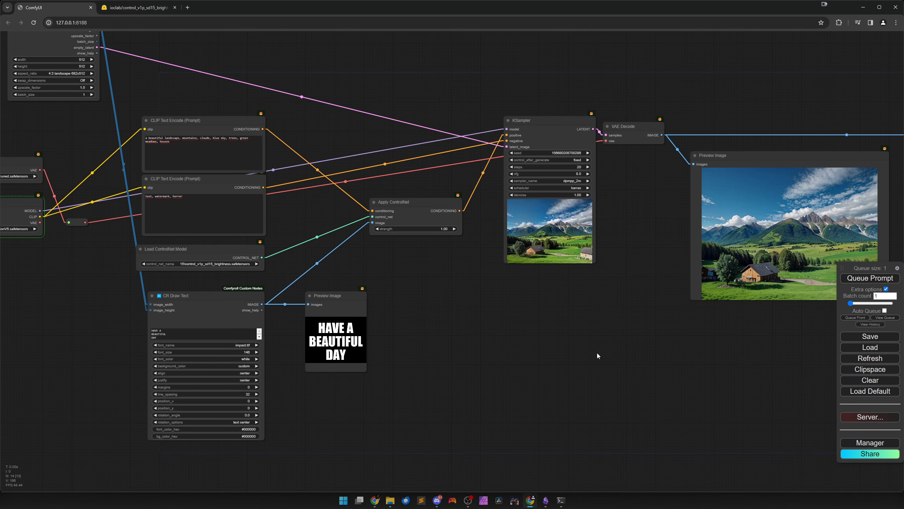
drag(508, 369, 459, 379)
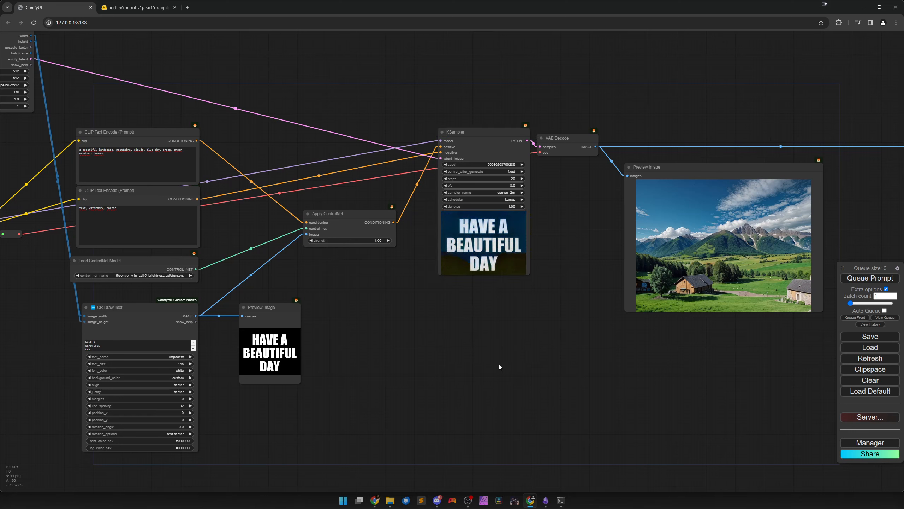
Set the Apply ControlNet strength to 0.50 and generate a new image.
scroll(470, 354, up, 3)
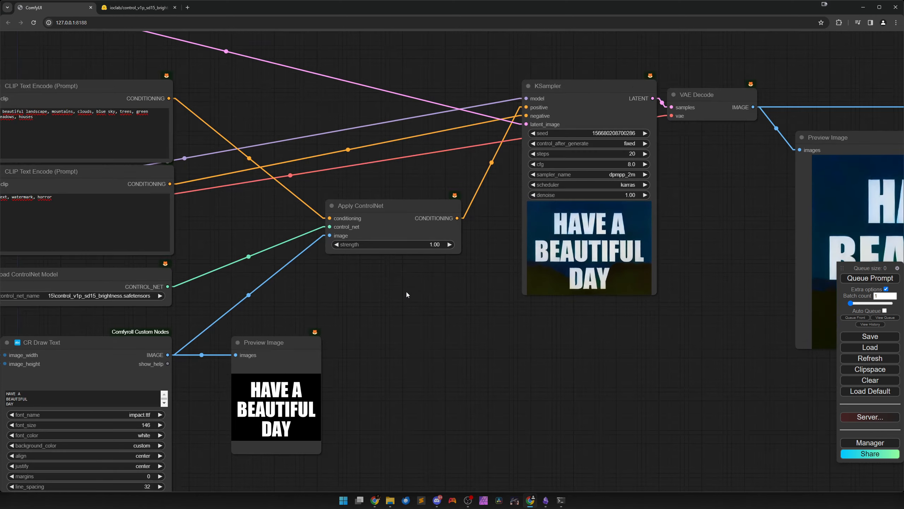
drag(409, 245, 390, 245)
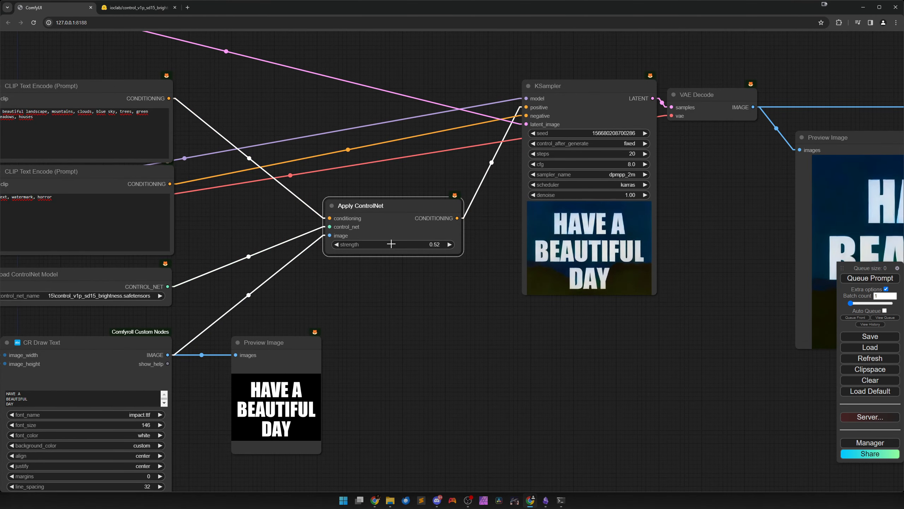
click(336, 244)
click(335, 245)
click(879, 277)
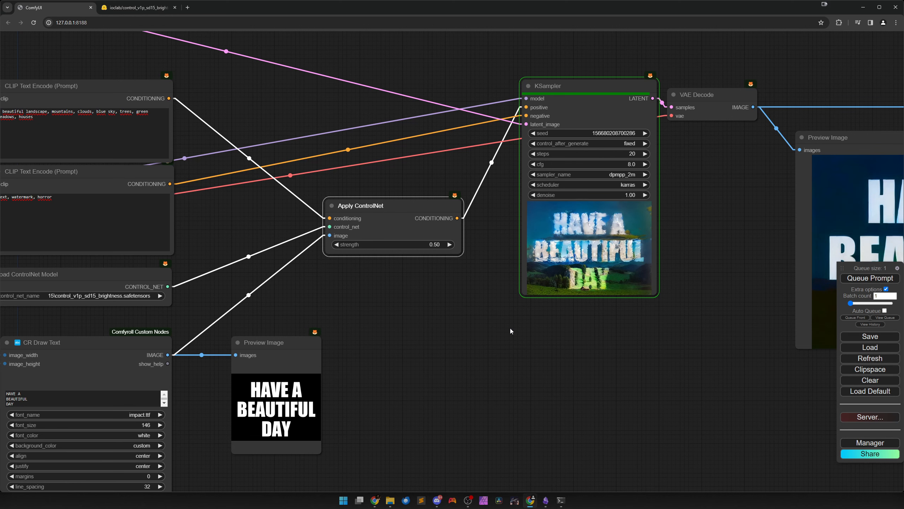
drag(540, 334, 199, 307)
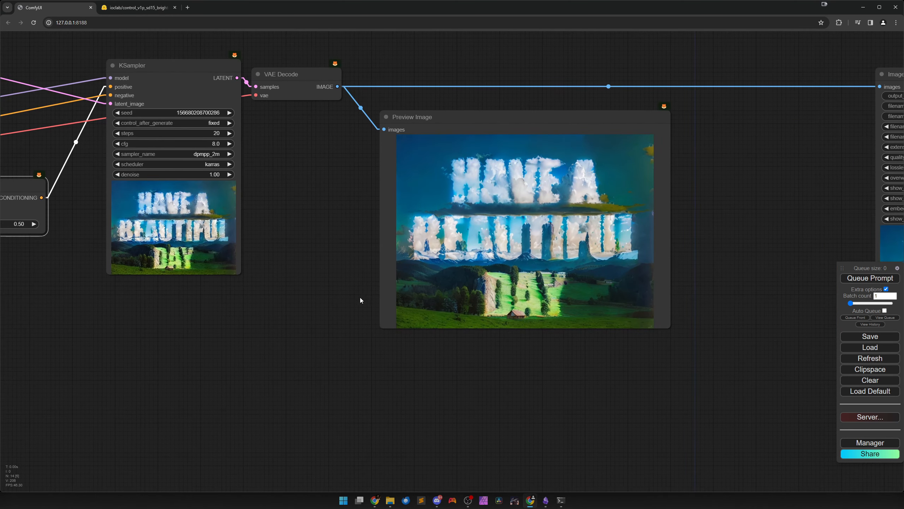
scroll(511, 240, up, 4)
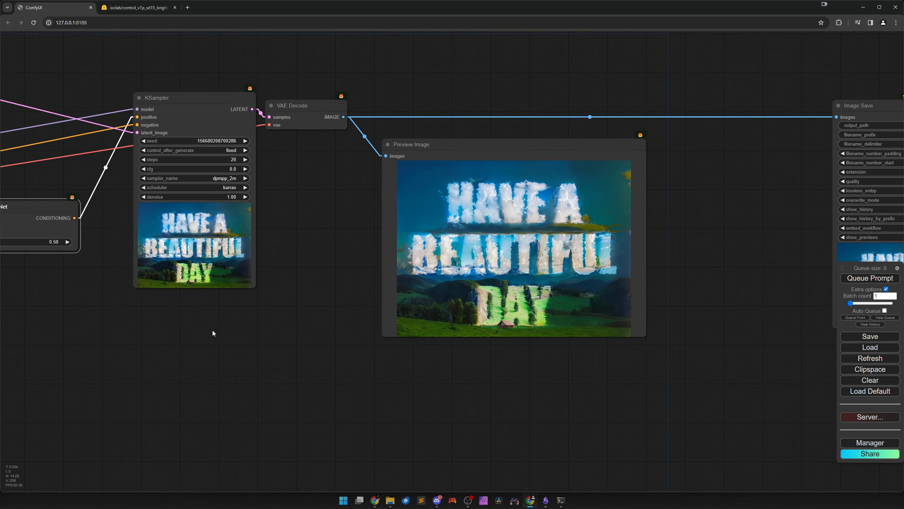
Insert "snow covered" before "mountains" in the positive prompt and queue the prompt.
drag(213, 333, 588, 331)
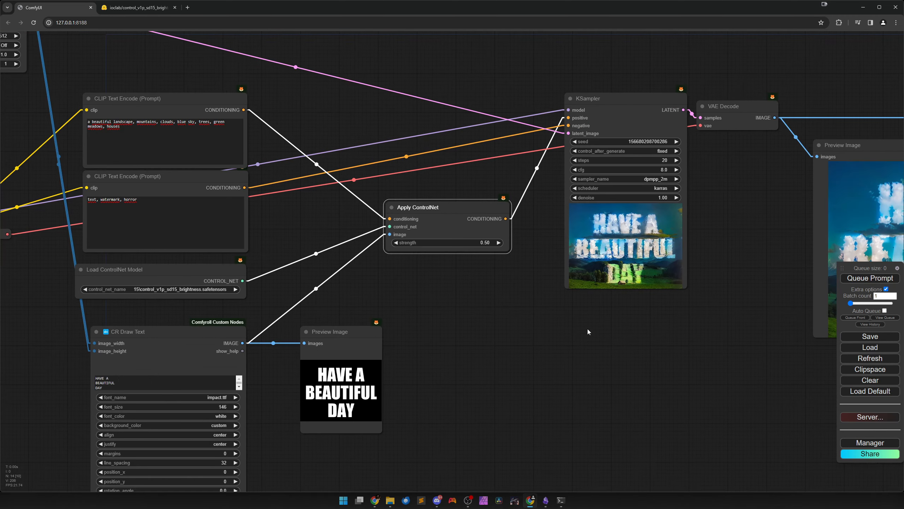
scroll(273, 215, up, 3)
drag(272, 216, 486, 299)
click(306, 174)
text(snow covered)
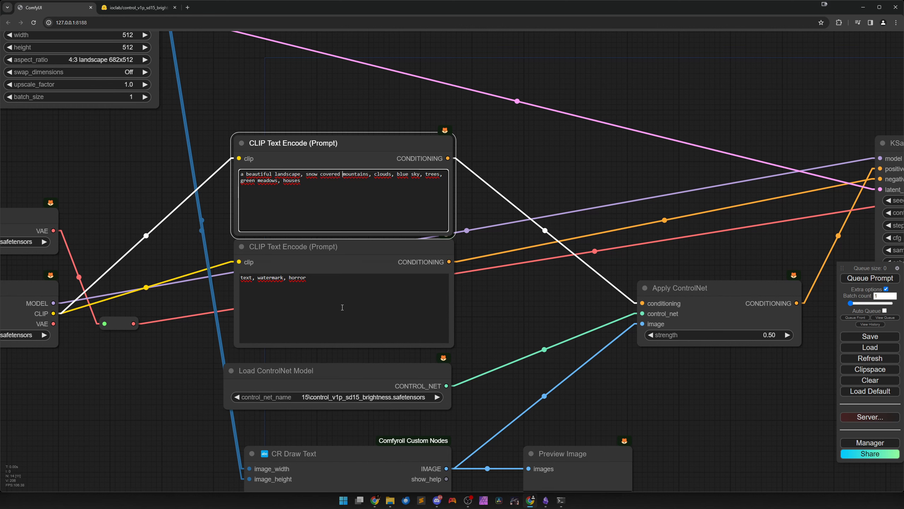
click(860, 279)
Examine the snowy landscape output in the Preview Image node, checking how the lettering blends into the scenery.
drag(801, 419, 335, 357)
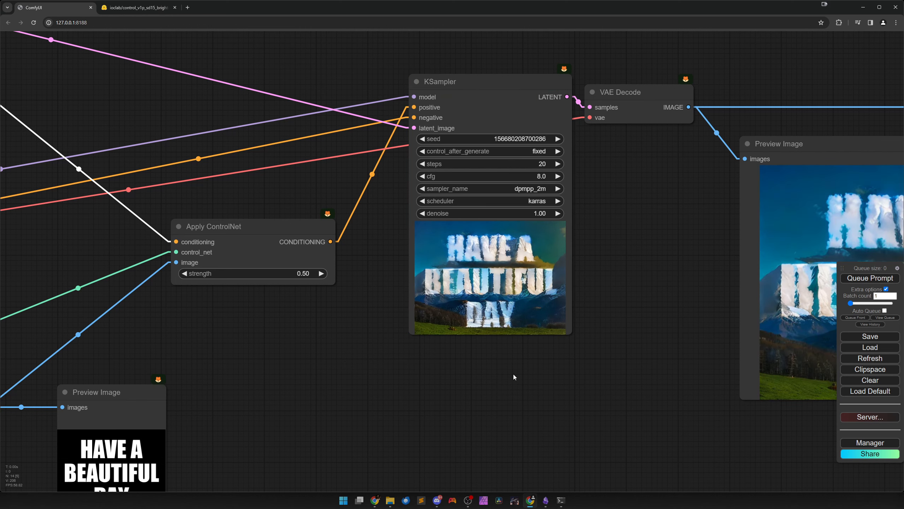
drag(457, 369, 292, 369)
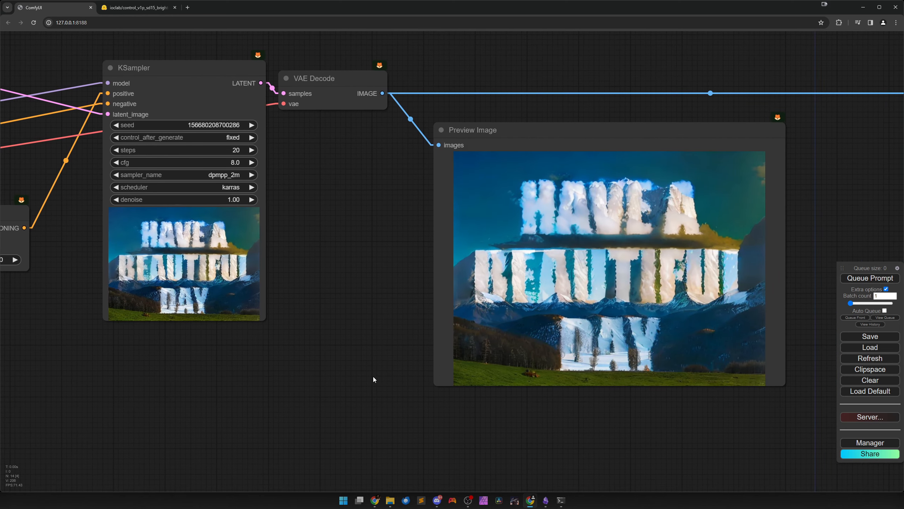
scroll(383, 377, up, 2)
drag(383, 377, 232, 409)
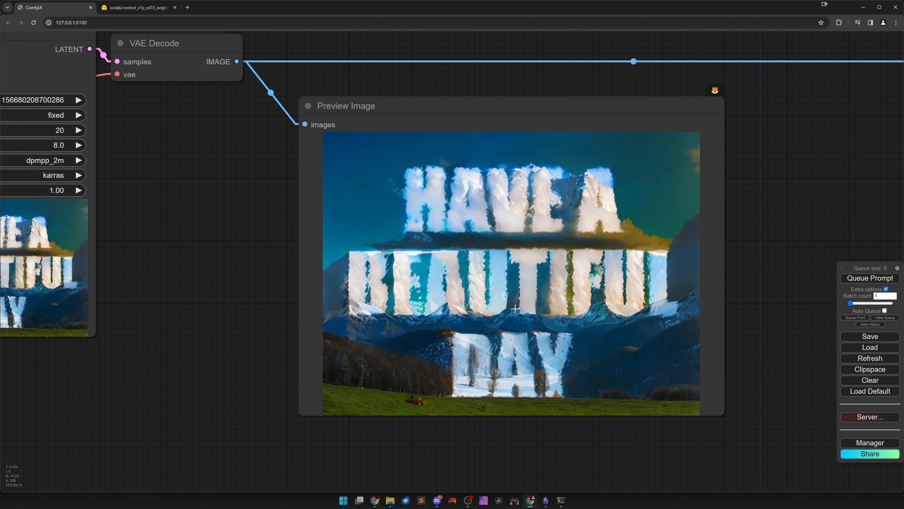
scroll(505, 385, up, 2)
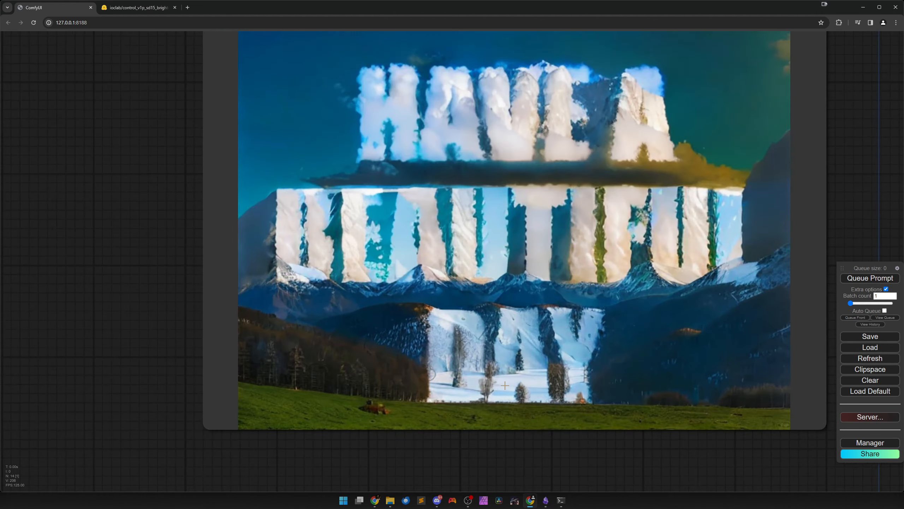
scroll(505, 385, up, 2)
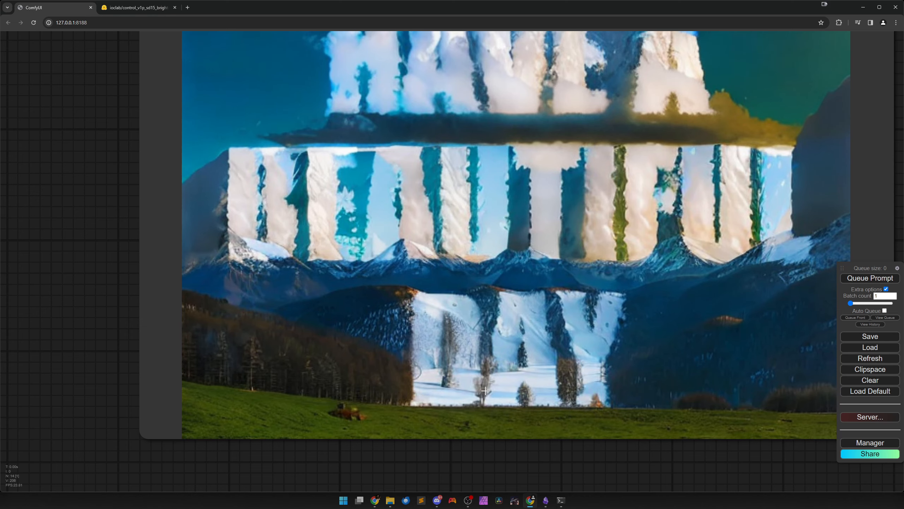
scroll(575, 372, down, 8)
drag(276, 367, 564, 397)
scroll(359, 403, down, 2)
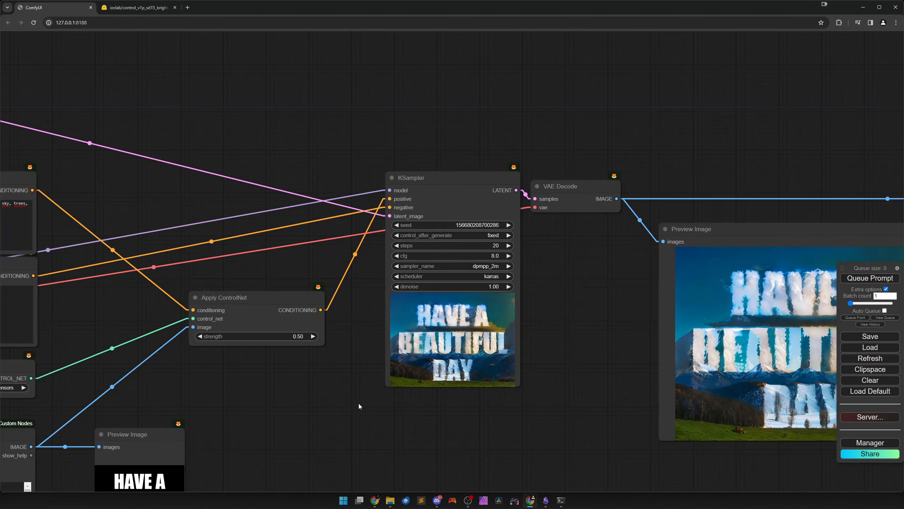
Set the Apply ControlNet strength to 0.20 and queue the prompt.
scroll(368, 379, up, 1)
drag(335, 307, 325, 307)
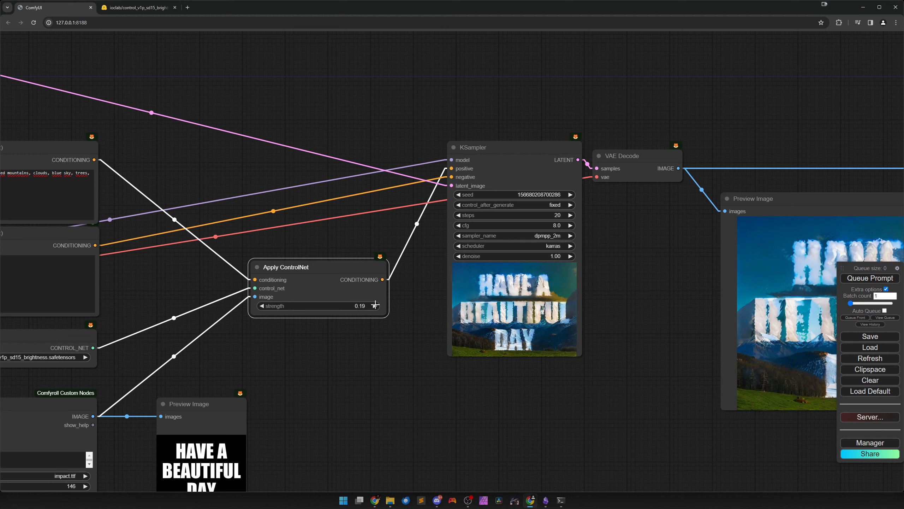
click(375, 305)
click(853, 278)
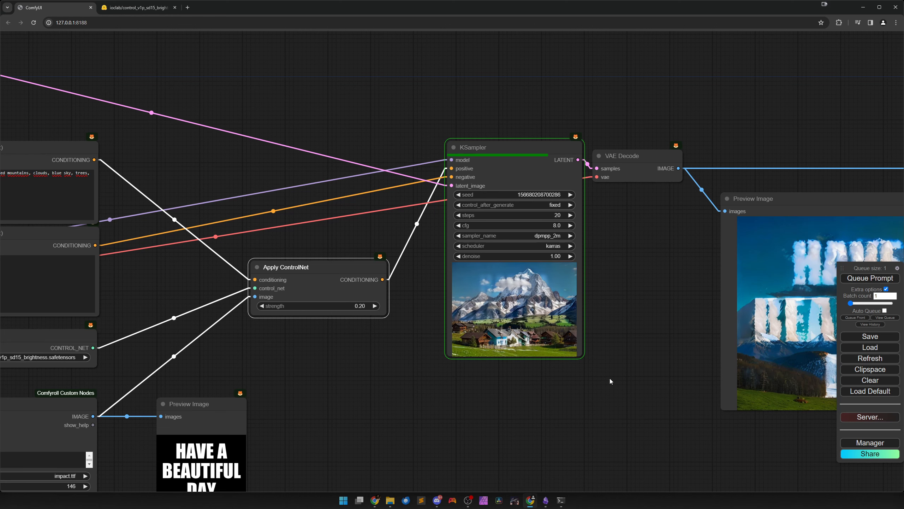
Examine the output generated at 0.20 strength at several zoom levels, checking how legible the text is.
drag(610, 379, 320, 340)
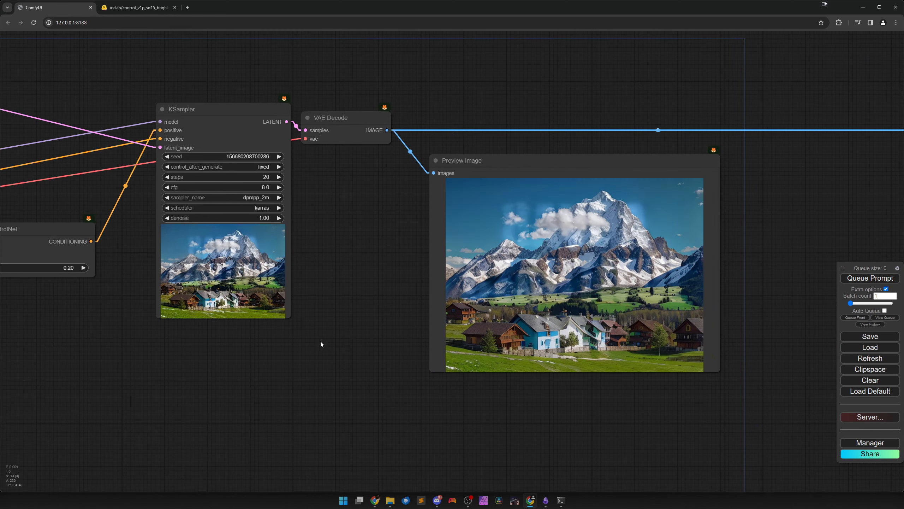
drag(587, 386, 471, 364)
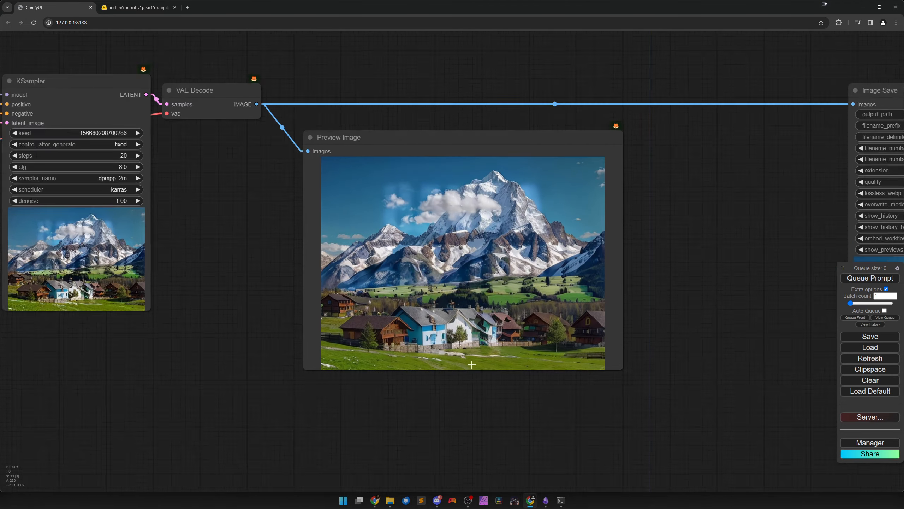
scroll(471, 364, up, 3)
scroll(462, 296, down, 15)
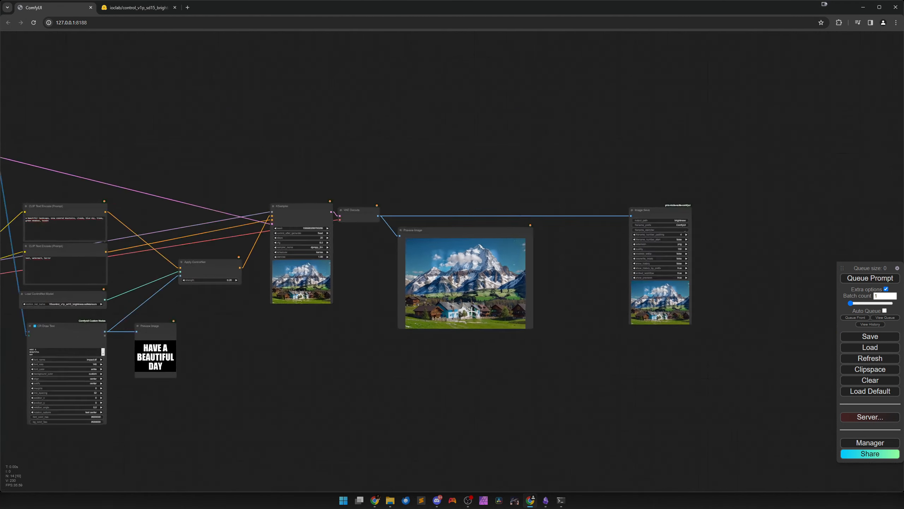
scroll(473, 331, down, 3)
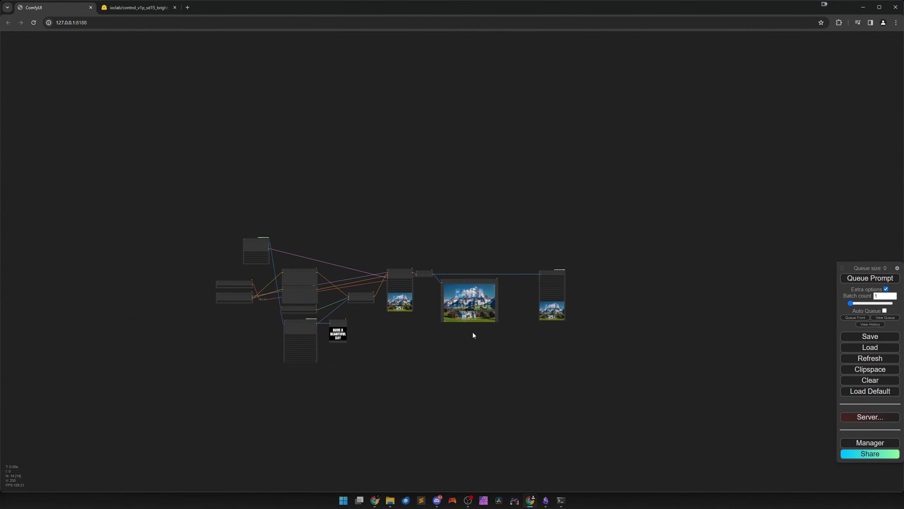
scroll(472, 335, up, 15)
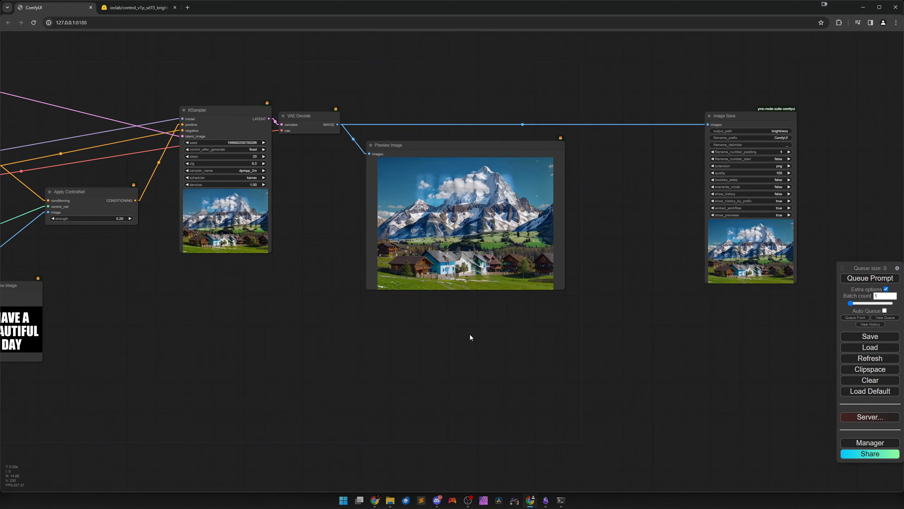
drag(107, 279, 551, 381)
scroll(469, 360, up, 2)
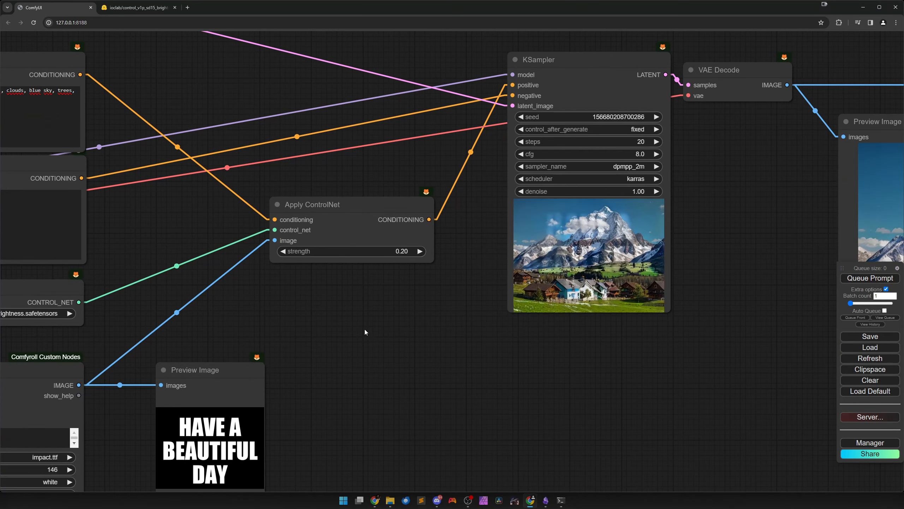
Add a ControlNetApplyAdvanced node and arrange it just below the existing Apply ControlNet node.
drag(369, 326, 517, 330)
click(471, 220)
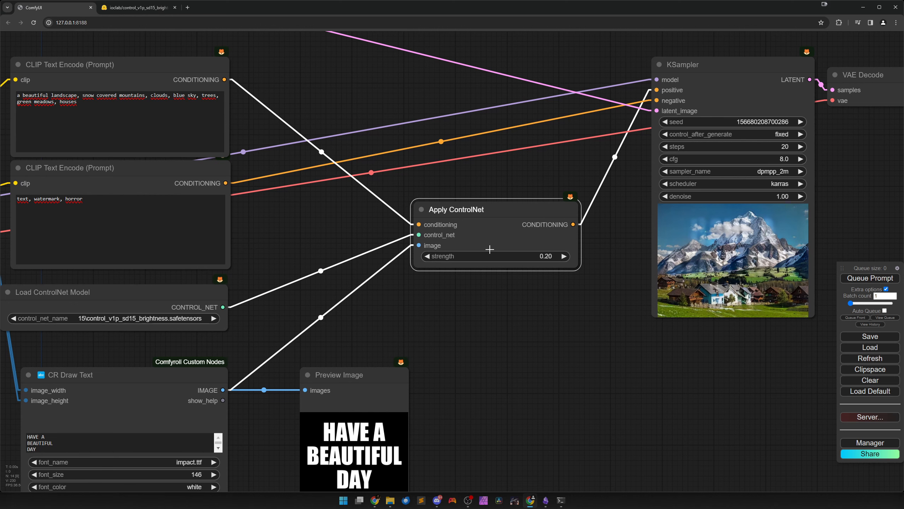
scroll(496, 301, down, 1)
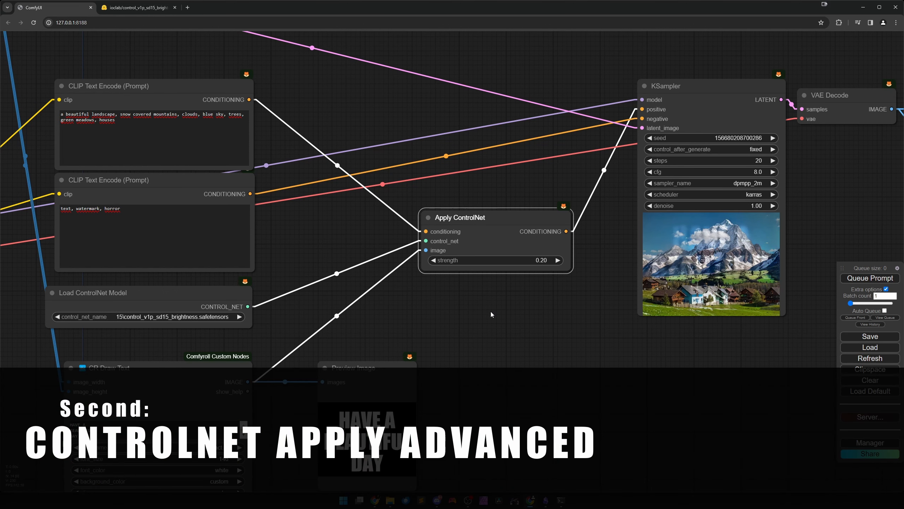
double_click(491, 312)
text(control)
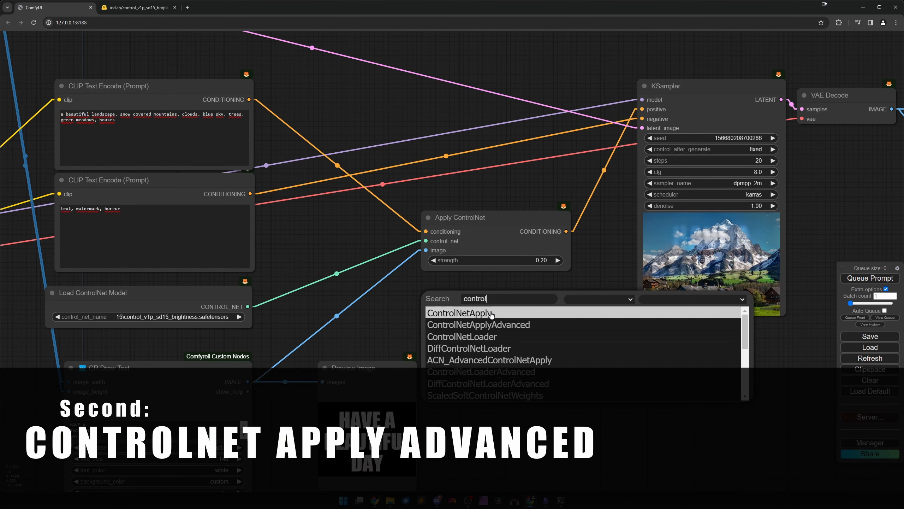
click(484, 325)
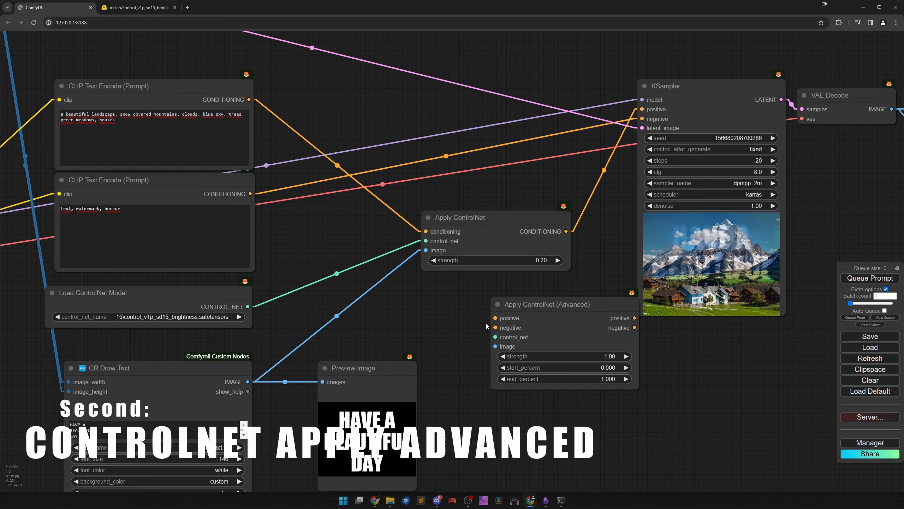
drag(564, 333, 506, 316)
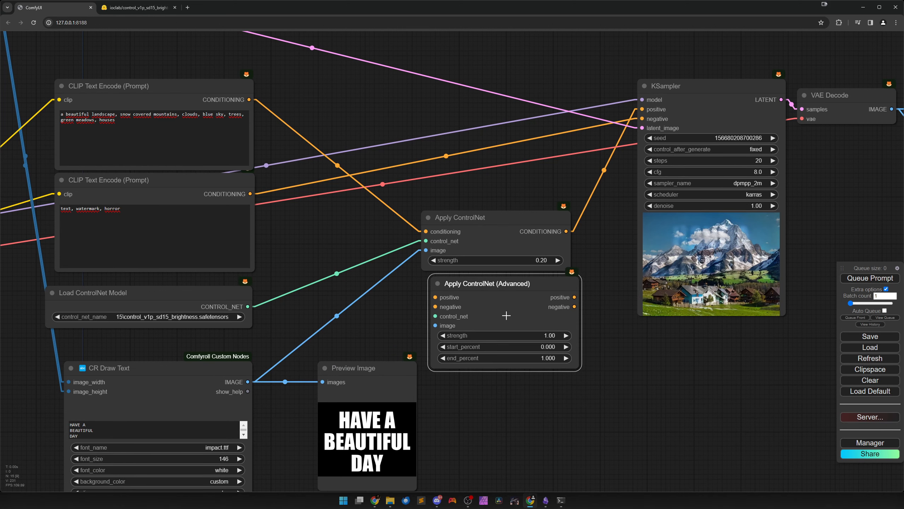
drag(478, 245, 479, 226)
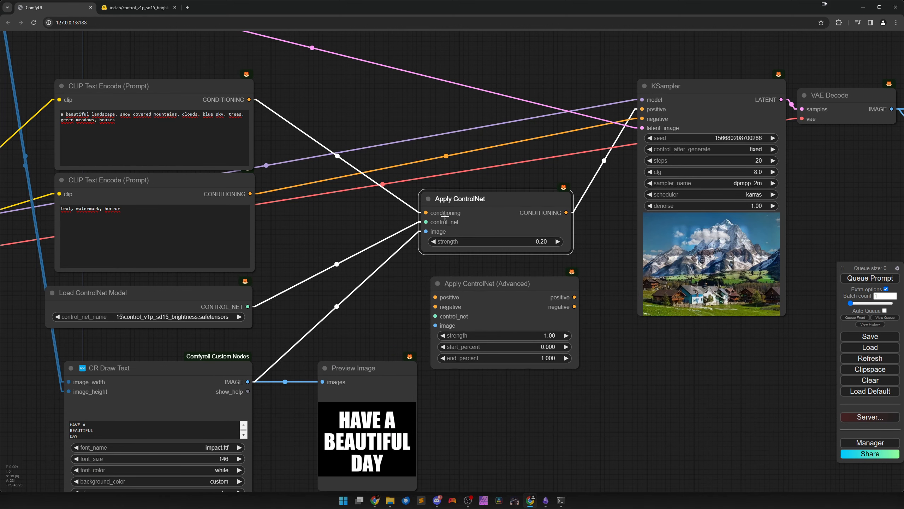
Route the positive and negative prompt conditioning through Apply ControlNet (Advanced) into the matching KSampler inputs.
drag(426, 212, 436, 297)
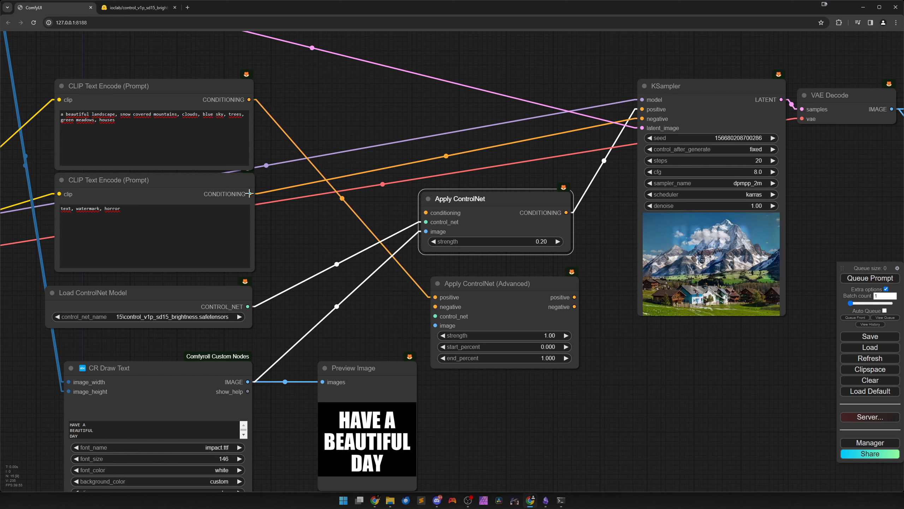
drag(249, 193, 435, 307)
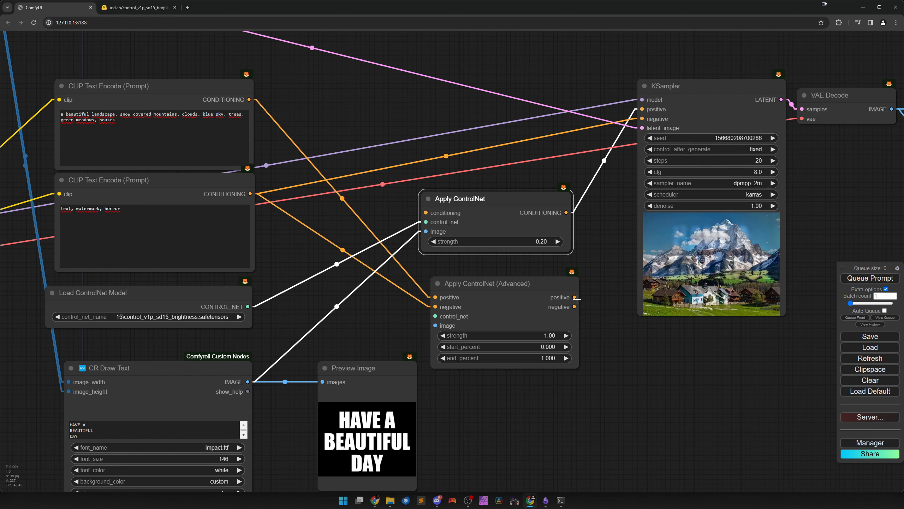
drag(576, 299, 640, 109)
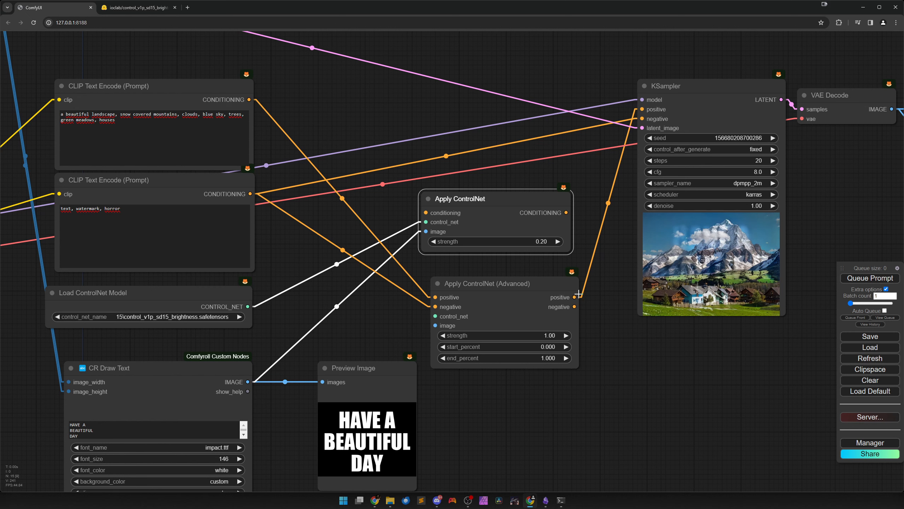
drag(575, 307, 643, 119)
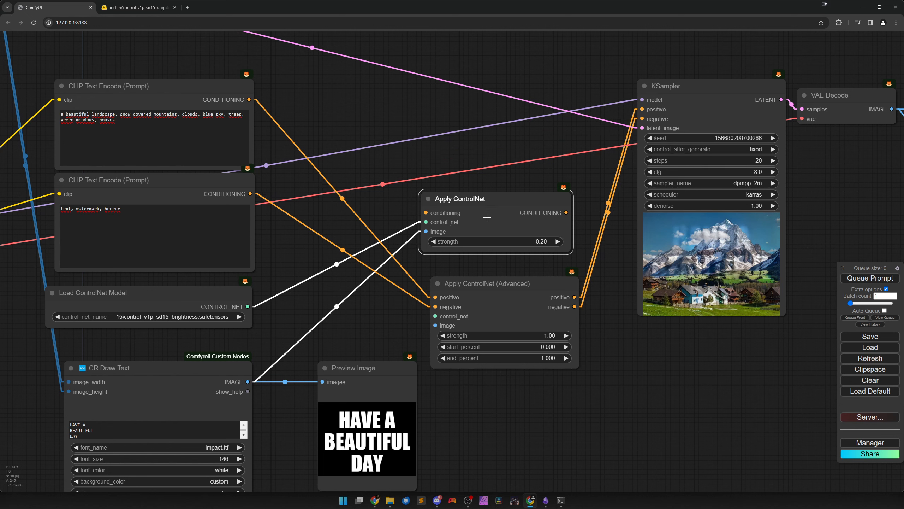
Connect the loaded ControlNet model and the CR Draw Text image to the advanced node, and put it in place of the deleted Apply ControlNet node.
drag(249, 307, 451, 309)
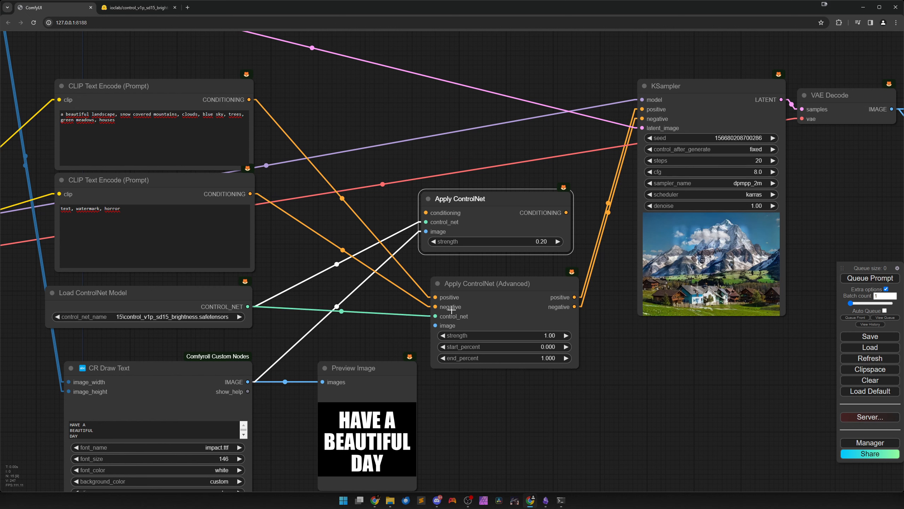
drag(248, 381, 436, 325)
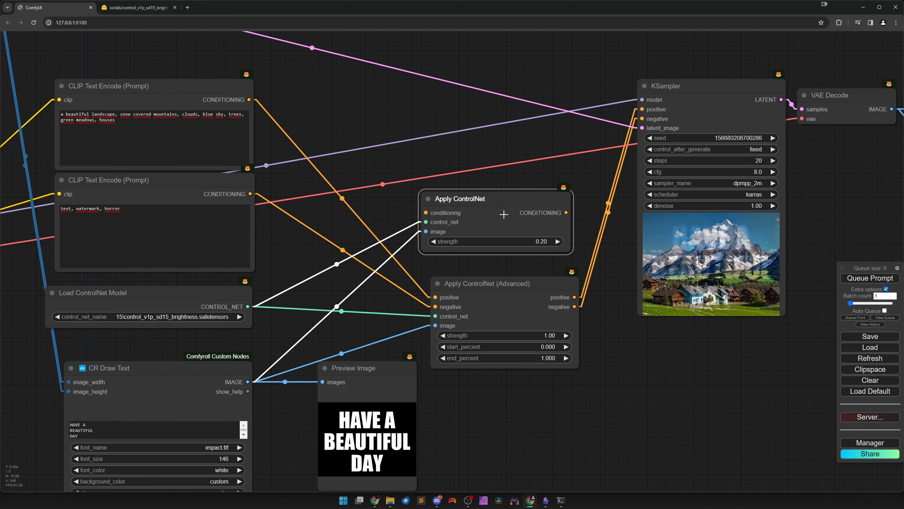
key(Delete)
drag(510, 310, 463, 225)
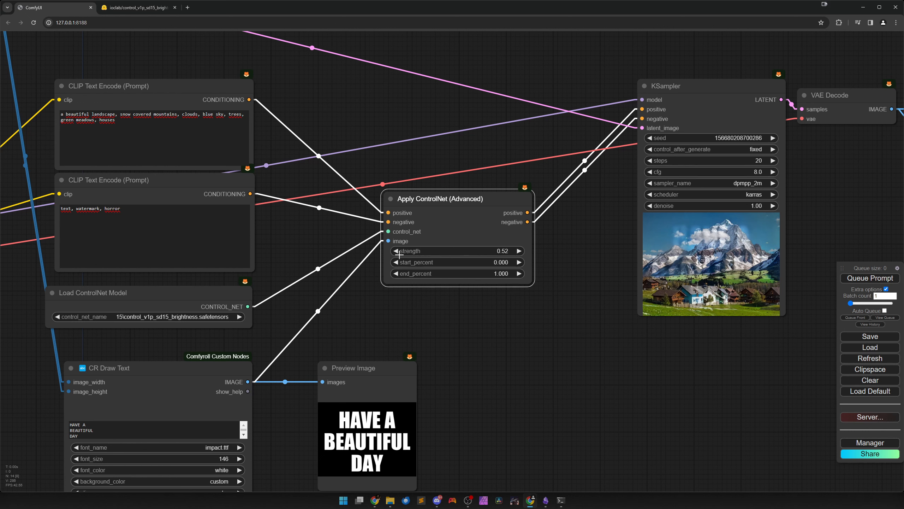
Set the Apply ControlNet (Advanced) strength to 0.50 and queue the prompt.
click(396, 251)
click(870, 278)
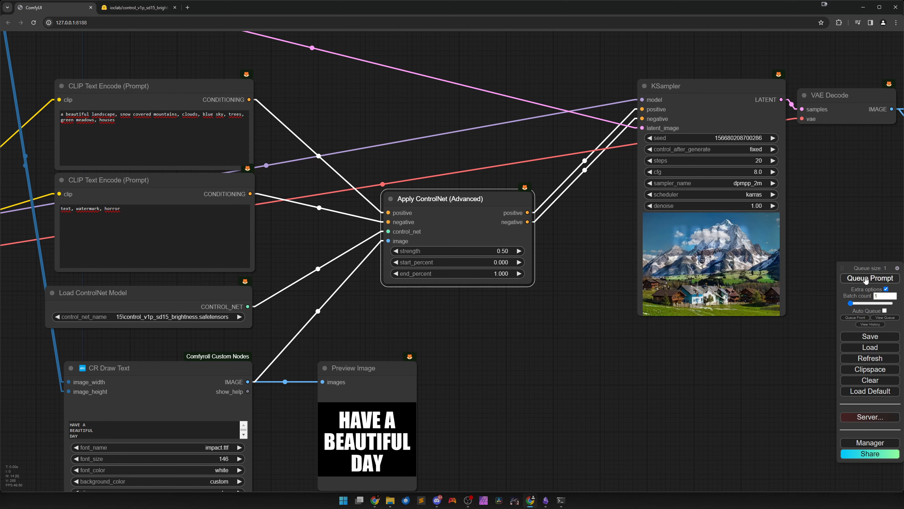
mouse_move(725, 362)
mouse_down()
mouse_move(300, 354)
mouse_move(654, 375)
mouse_up()
click(654, 375)
double_click(465, 393)
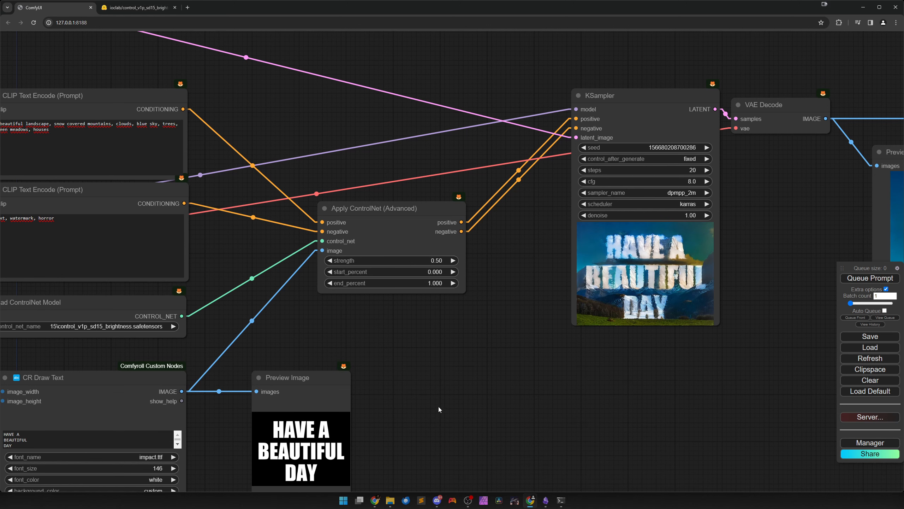
Set start_percent to 0.100 and end_percent to 0.900 on Apply ControlNet (Advanced) and queue the prompt.
drag(426, 404, 487, 335)
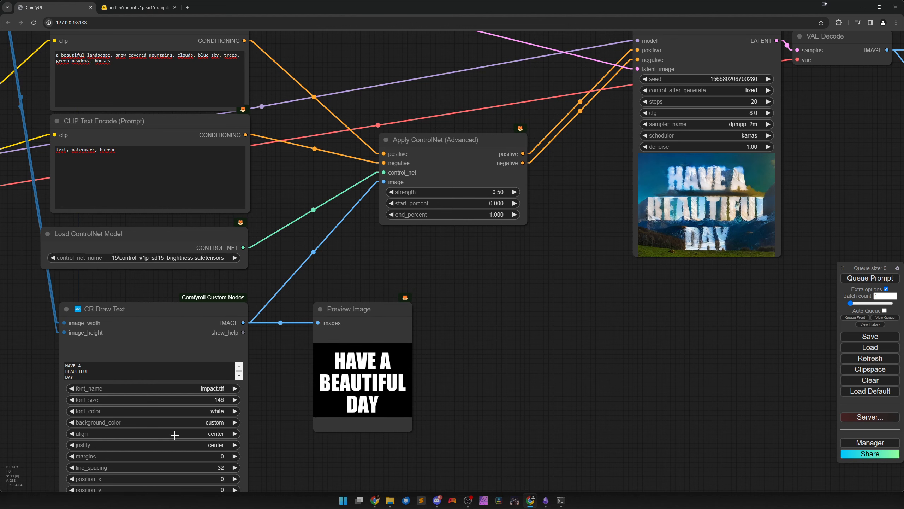
drag(495, 303, 465, 401)
scroll(503, 367, up, 1)
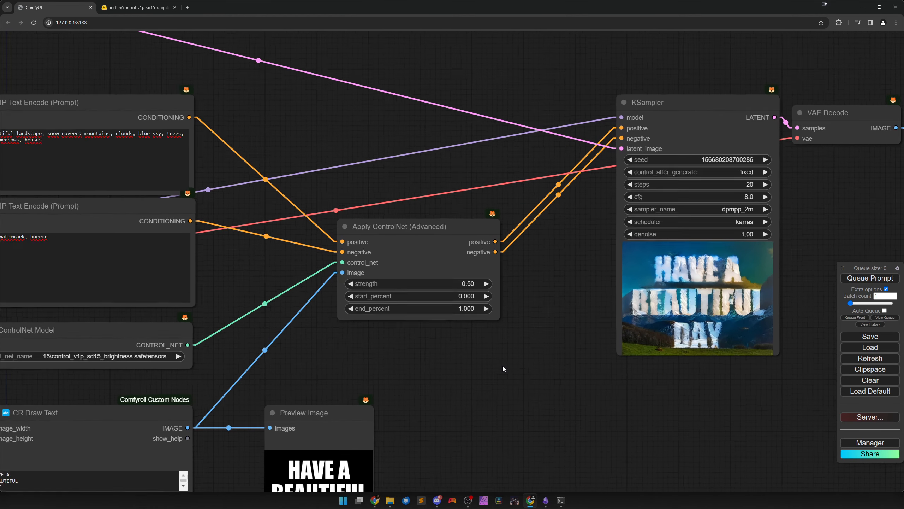
scroll(503, 366, up, 2)
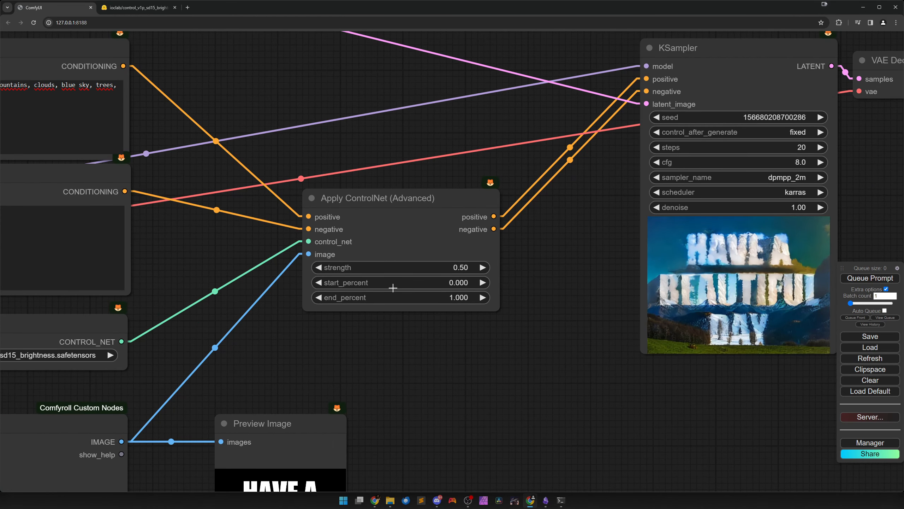
click(401, 282)
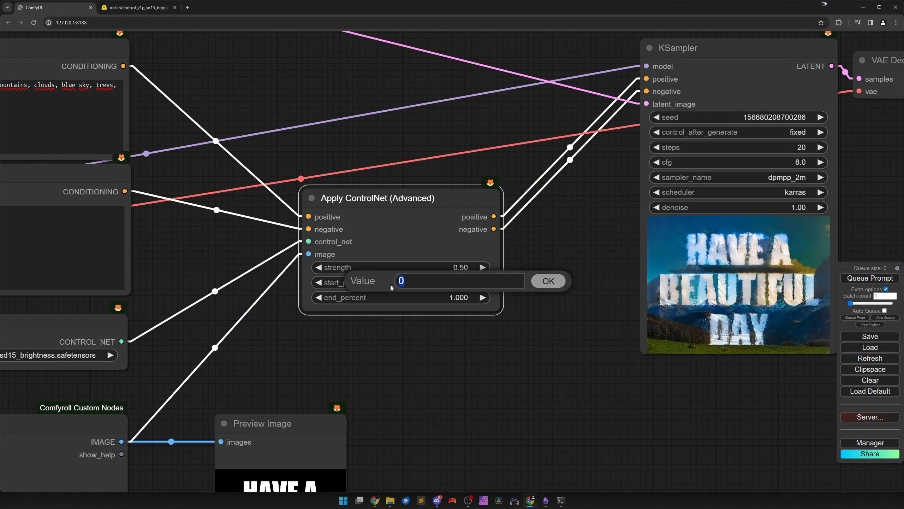
text(.1)
key(Return)
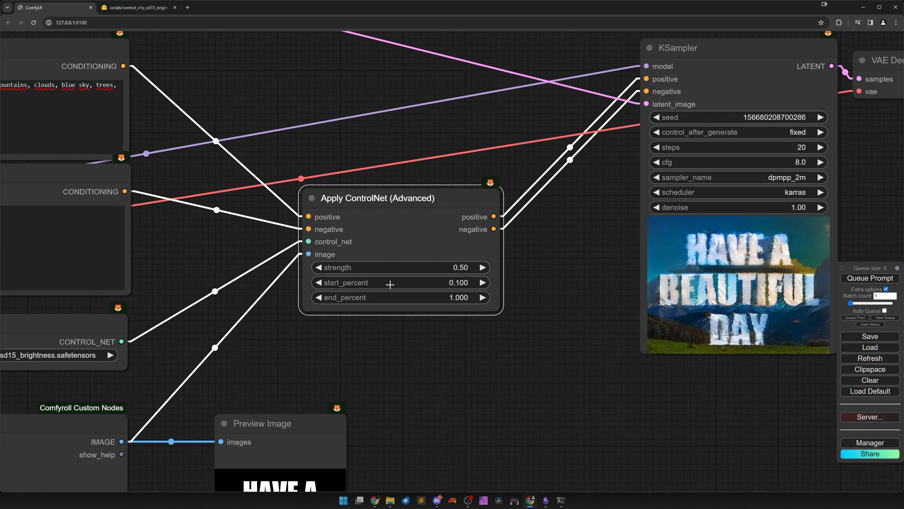
click(440, 298)
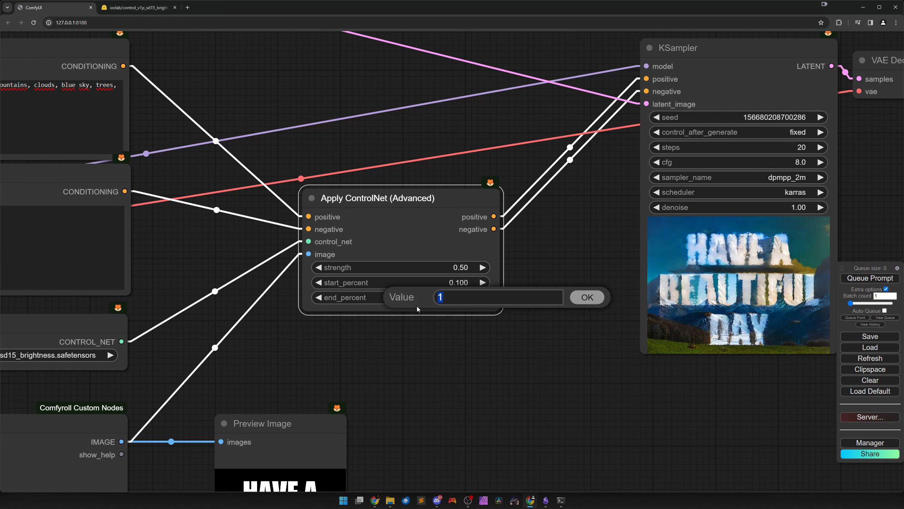
text(0.9)
key(Return)
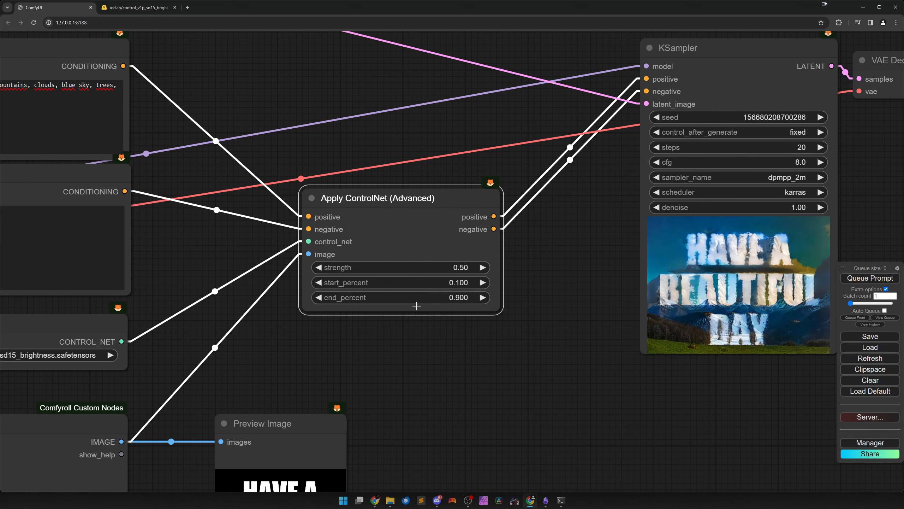
click(873, 278)
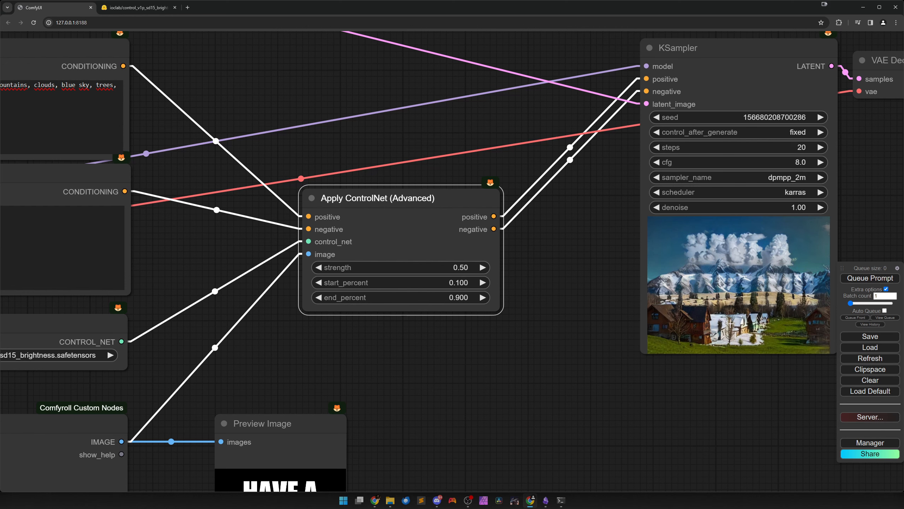
Examine the output in the Preview Image node up close and from afar, checking how the text blends into clouds, mountains and houses.
drag(621, 388, 78, 379)
drag(410, 384, 186, 350)
scroll(532, 397, up, 2)
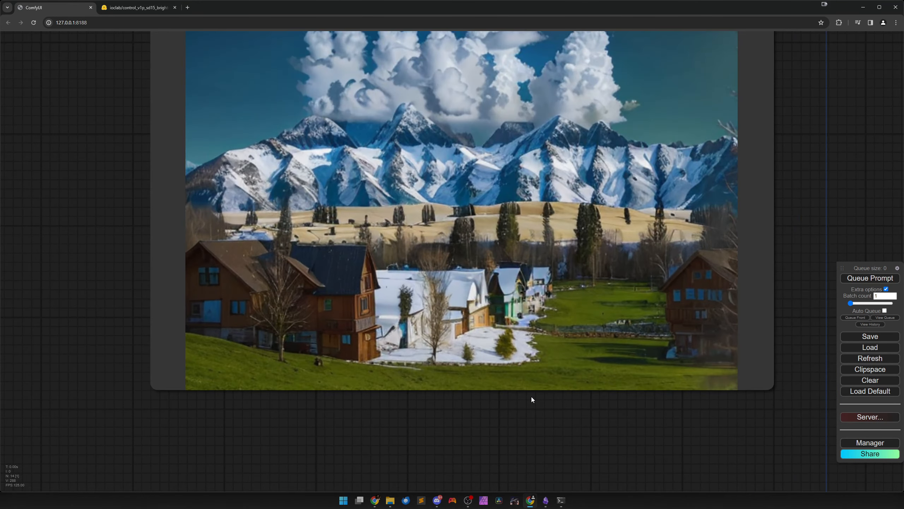
scroll(531, 397, up, 5)
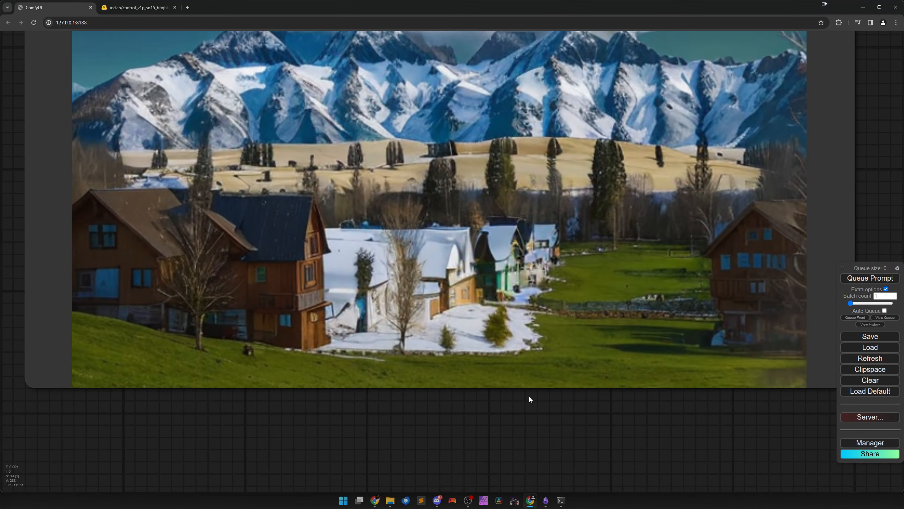
scroll(525, 397, down, 10)
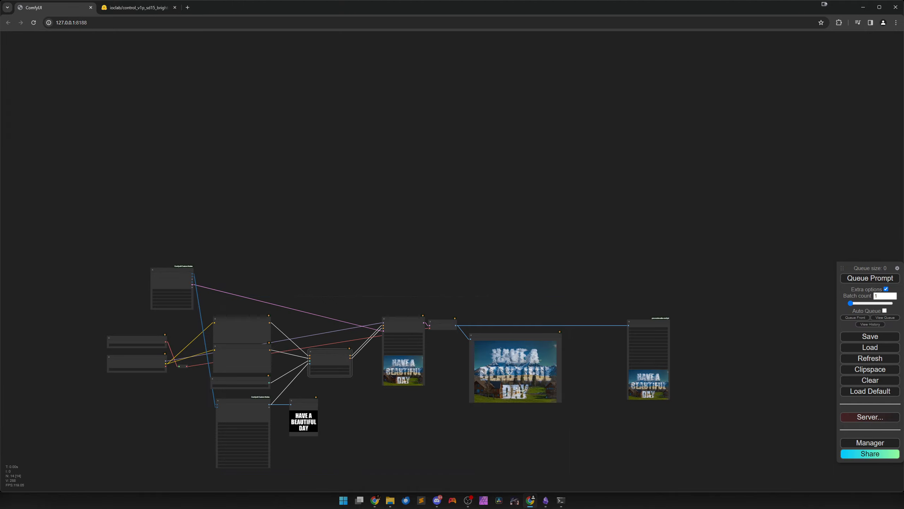
scroll(520, 390, up, 12)
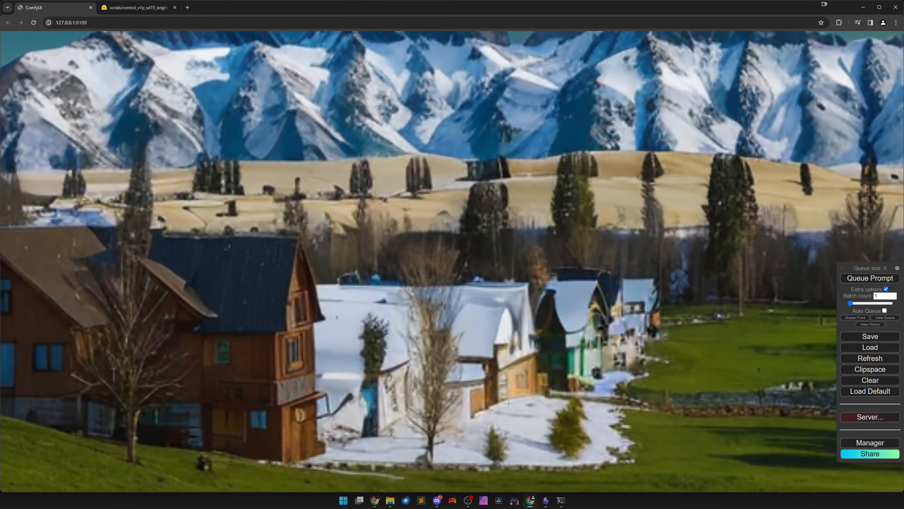
scroll(508, 402, down, 2)
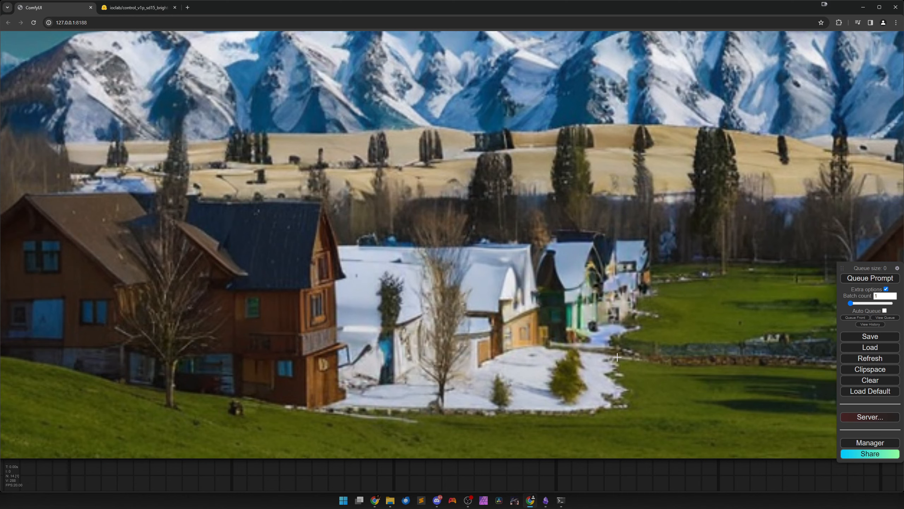
scroll(598, 361, down, 2)
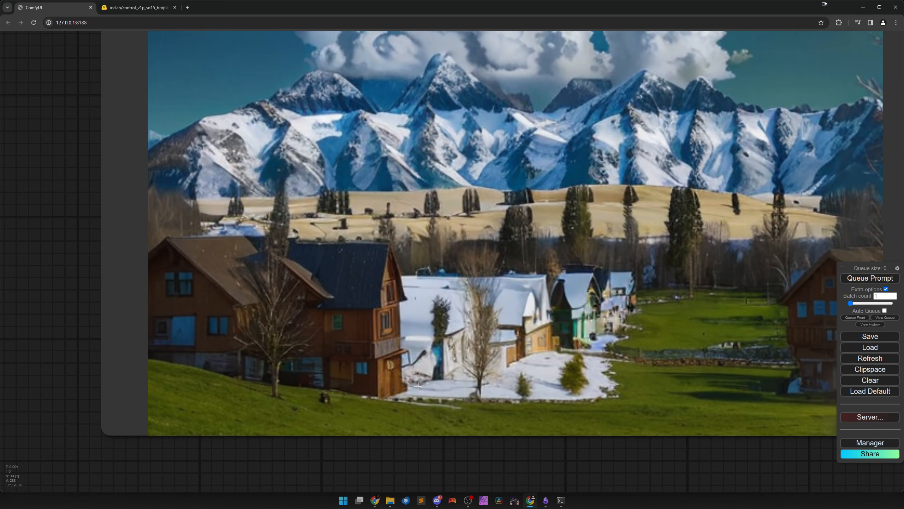
scroll(533, 371, down, 4)
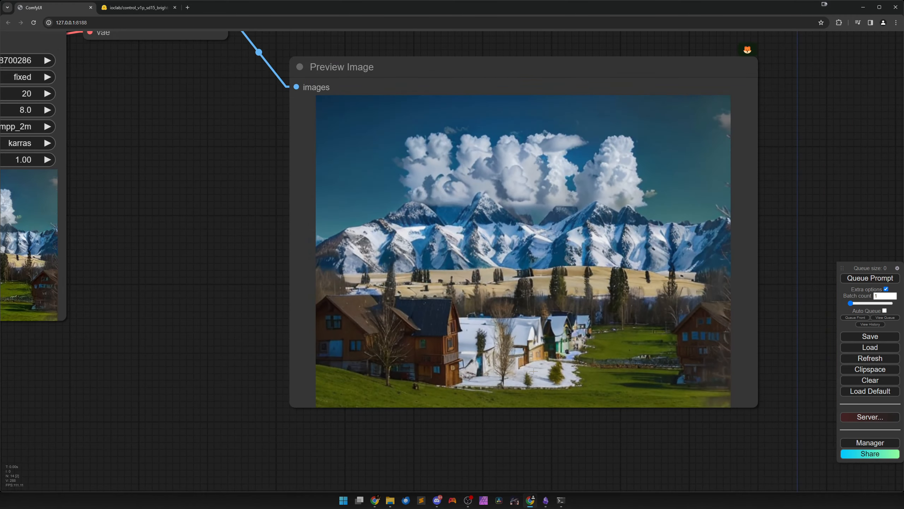
scroll(533, 371, up, 5)
scroll(522, 307, up, 2)
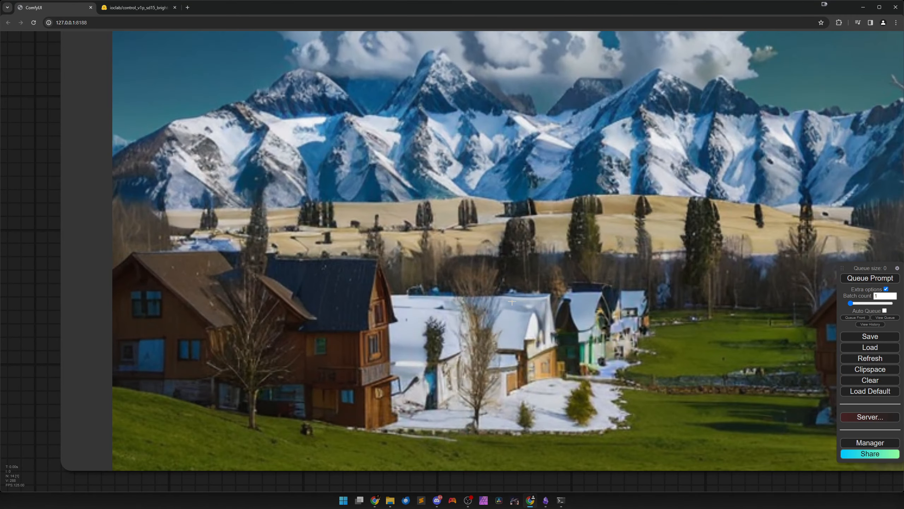
drag(512, 302, 458, 329)
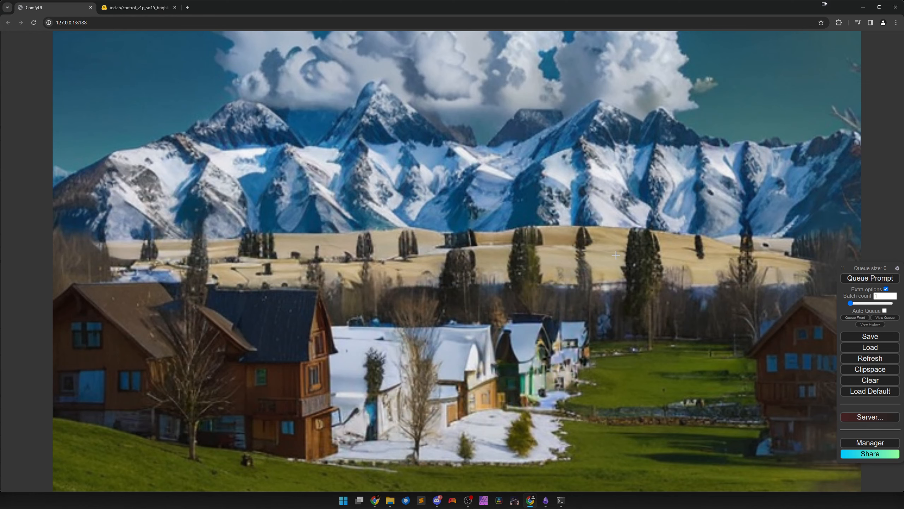
scroll(615, 255, down, 20)
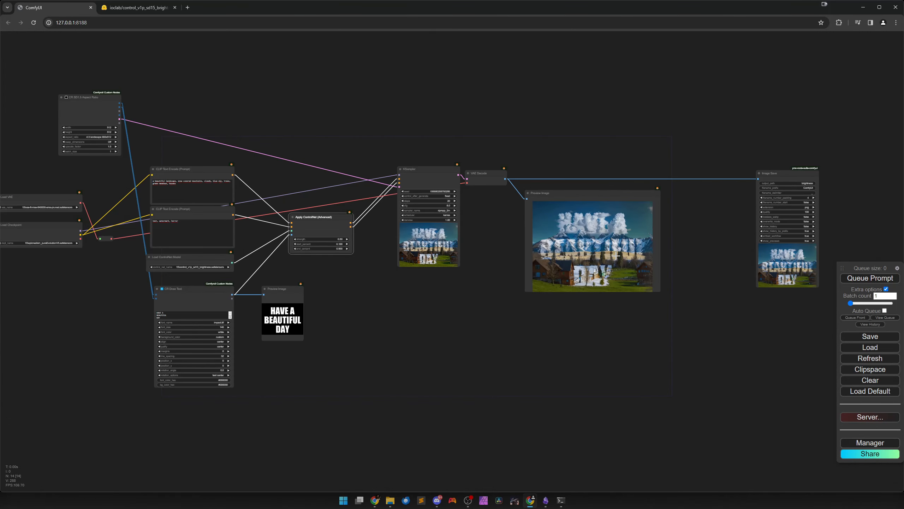
scroll(616, 256, up, 6)
drag(311, 326, 601, 341)
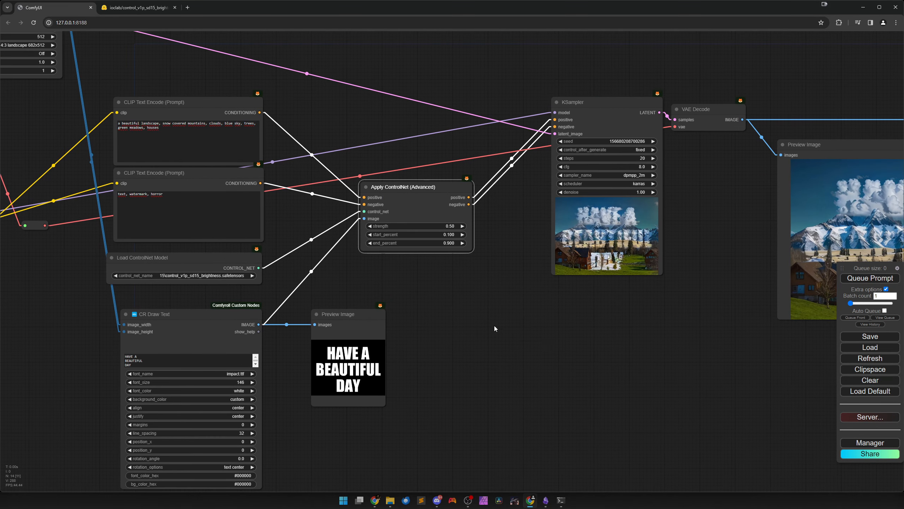
drag(477, 321, 535, 349)
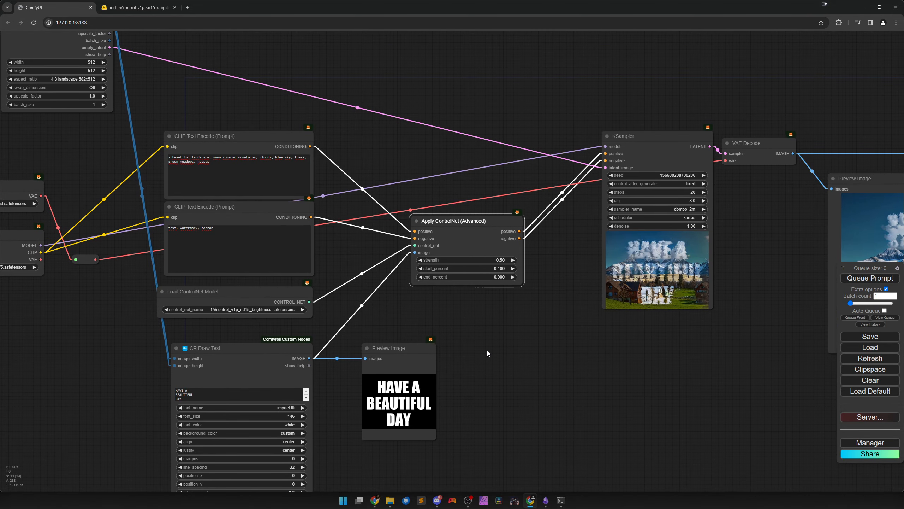
Set the CR Draw Text font_color to lightgray and queue the prompt.
scroll(488, 352, down, 1)
drag(489, 378, 544, 254)
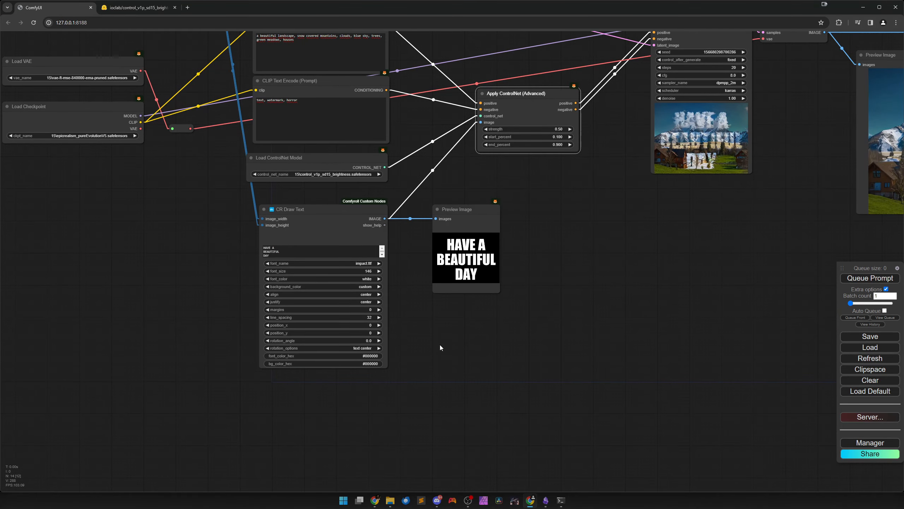
scroll(440, 344, up, 7)
drag(450, 331, 503, 356)
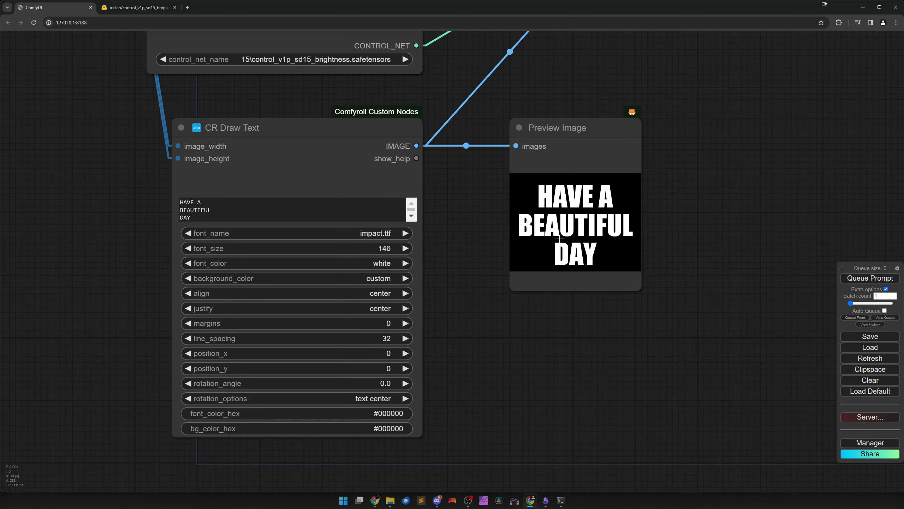
click(377, 267)
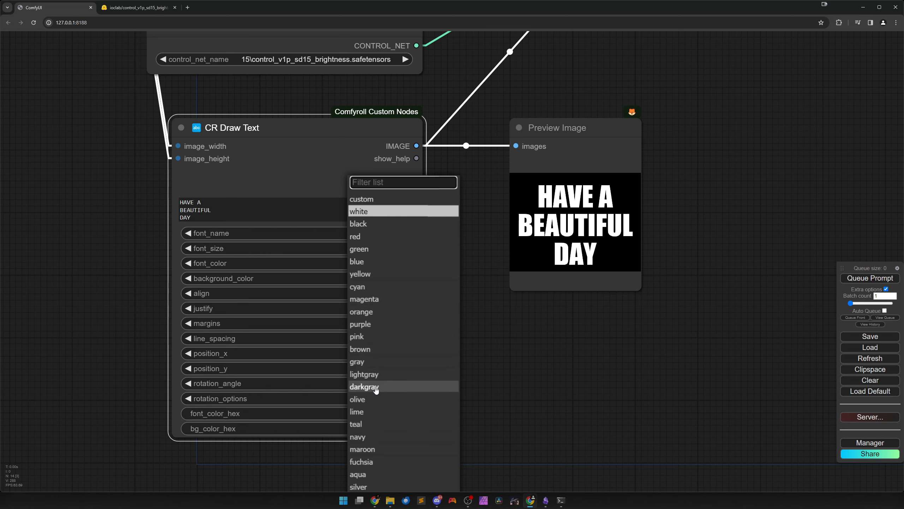
click(374, 375)
scroll(509, 349, down, 6)
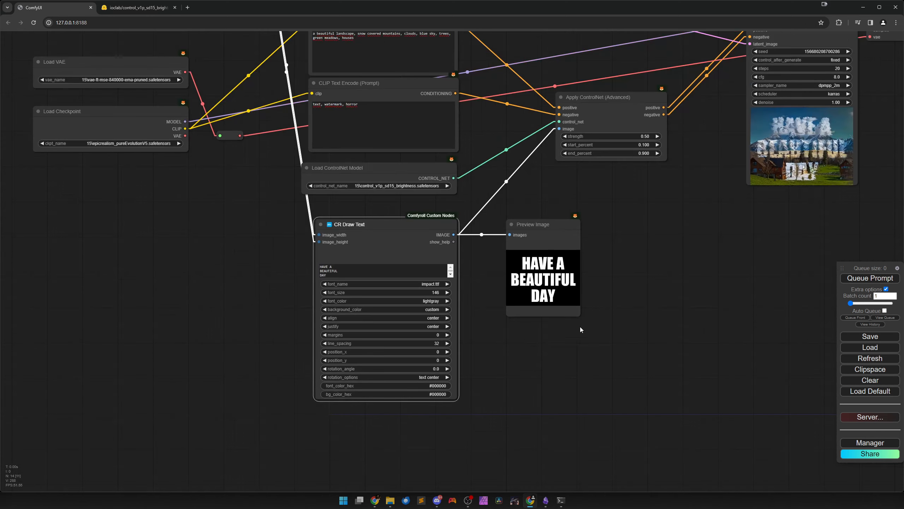
drag(649, 308, 352, 389)
click(853, 281)
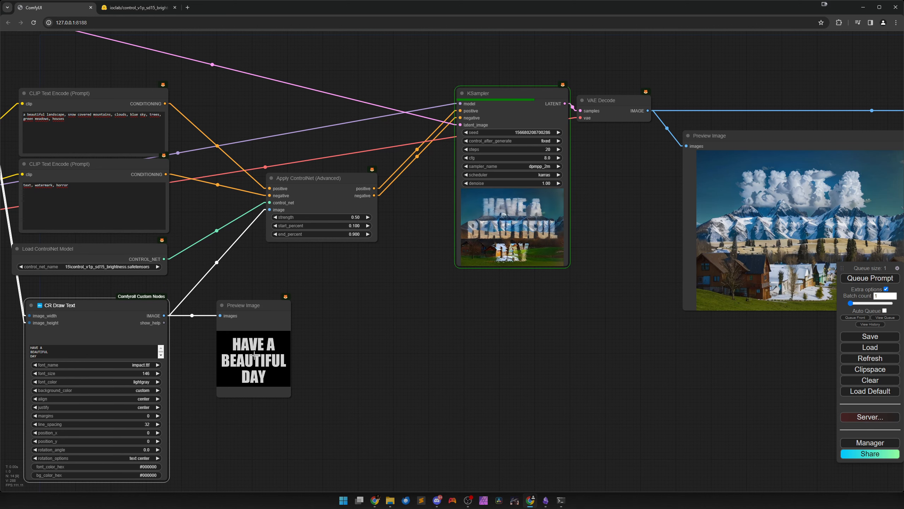
Examine the newly generated landscape up close and from afar, checking how legible the text is and how it blends into the houses.
drag(517, 347, 246, 370)
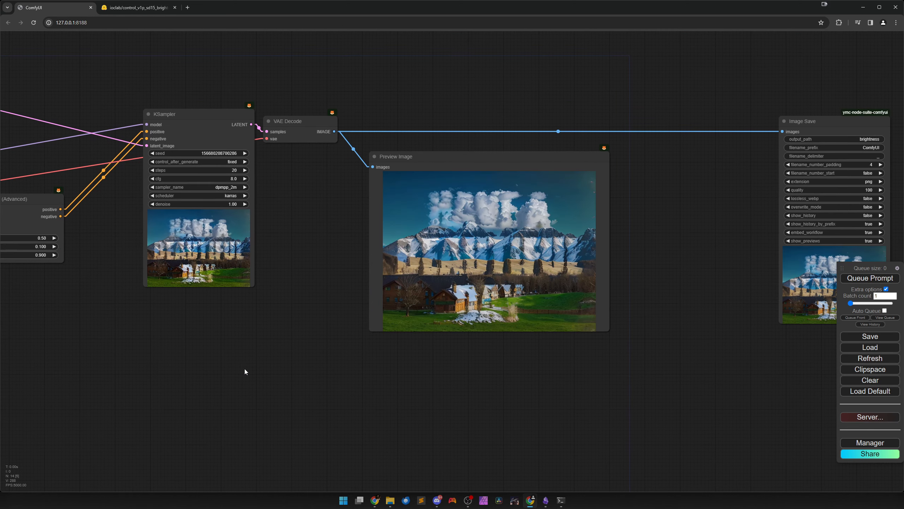
scroll(406, 349, up, 2)
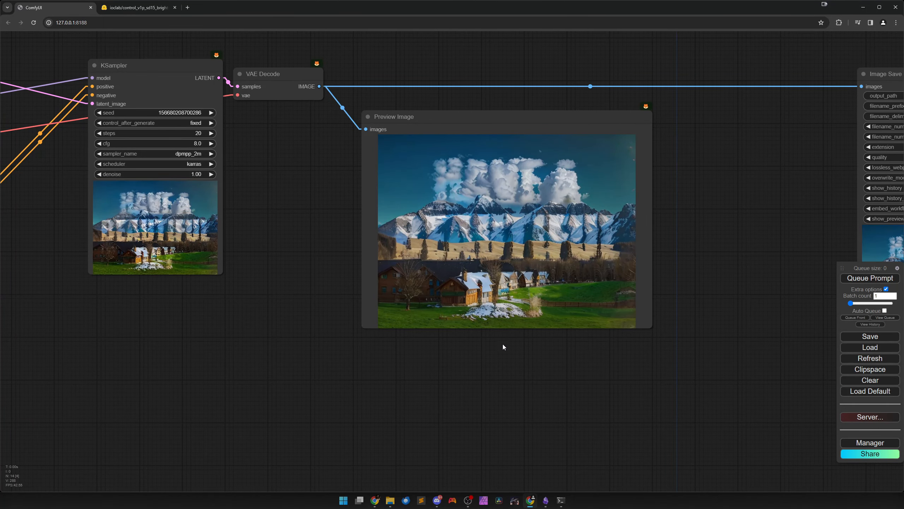
scroll(503, 343, down, 8)
scroll(508, 352, down, 3)
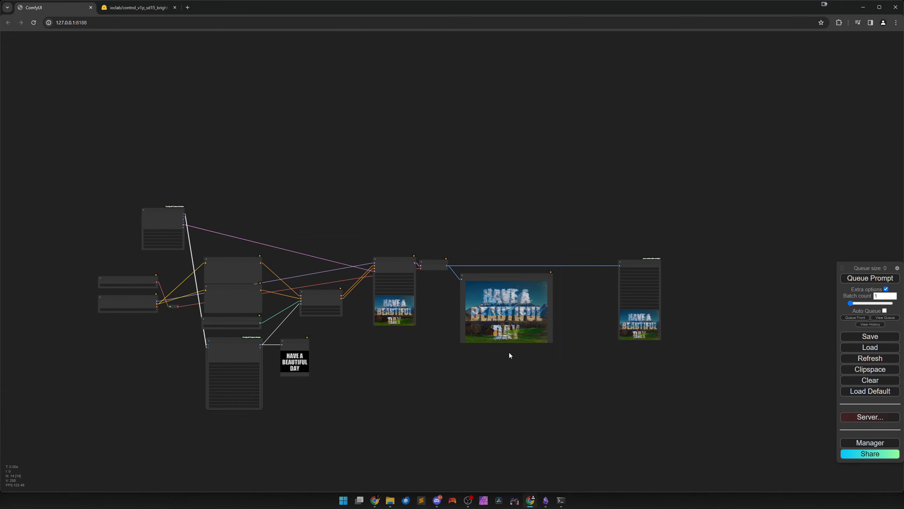
scroll(515, 343, up, 3)
scroll(516, 343, up, 10)
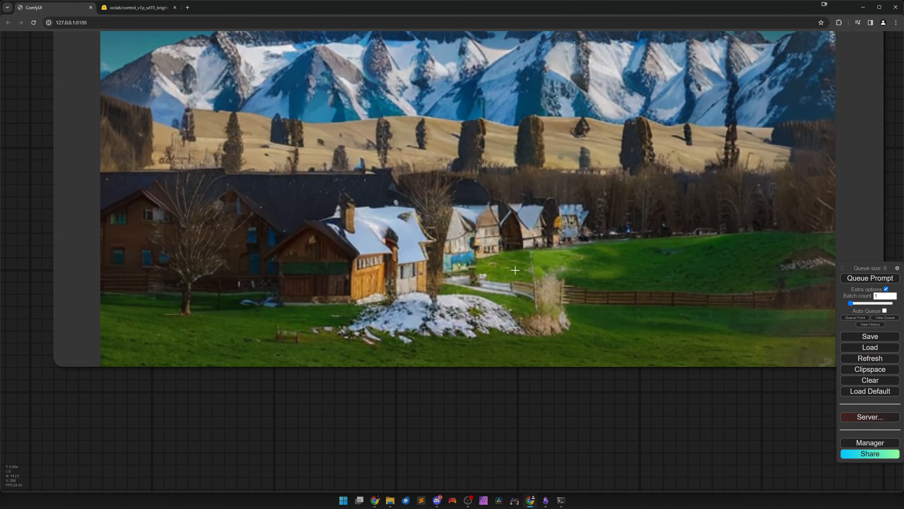
scroll(448, 274, down, 20)
Set the CR Draw Text font_color to darkgray, queue the prompt and inspect the generated image.
click(306, 297)
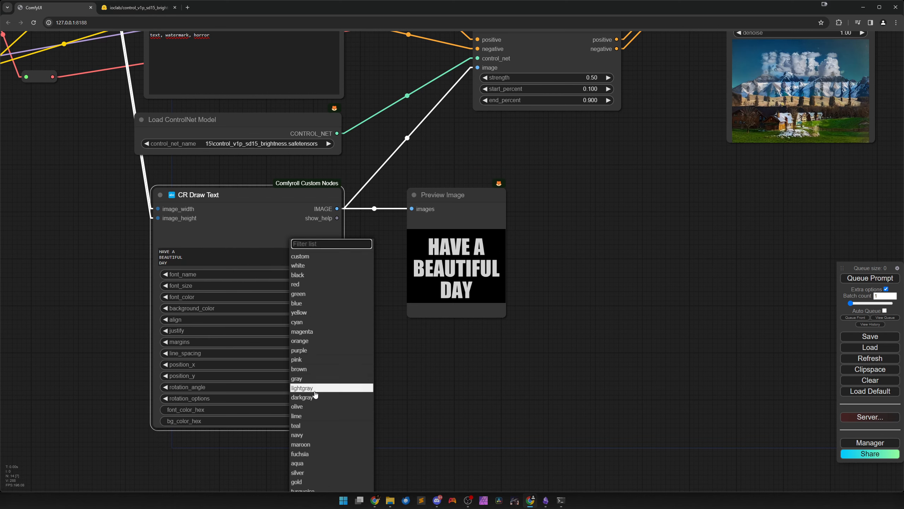
click(352, 388)
click(855, 280)
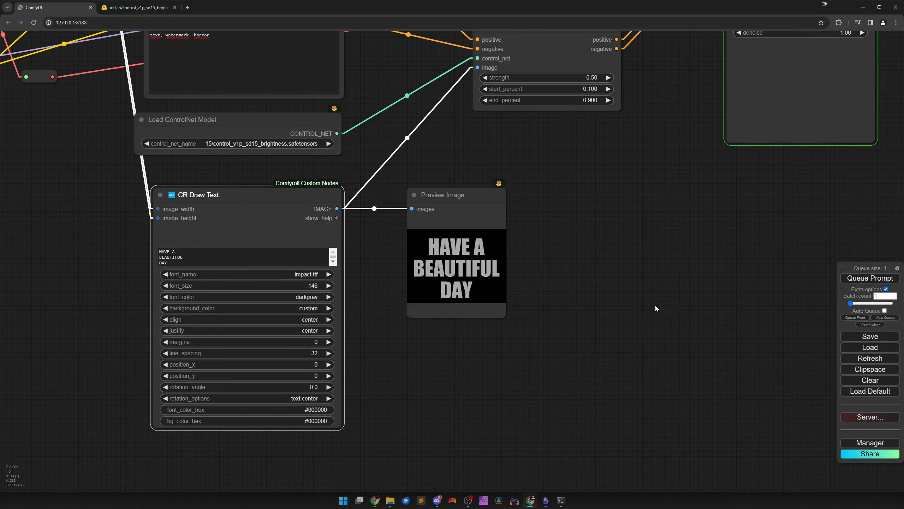
scroll(656, 305, down, 5)
drag(702, 267, 321, 377)
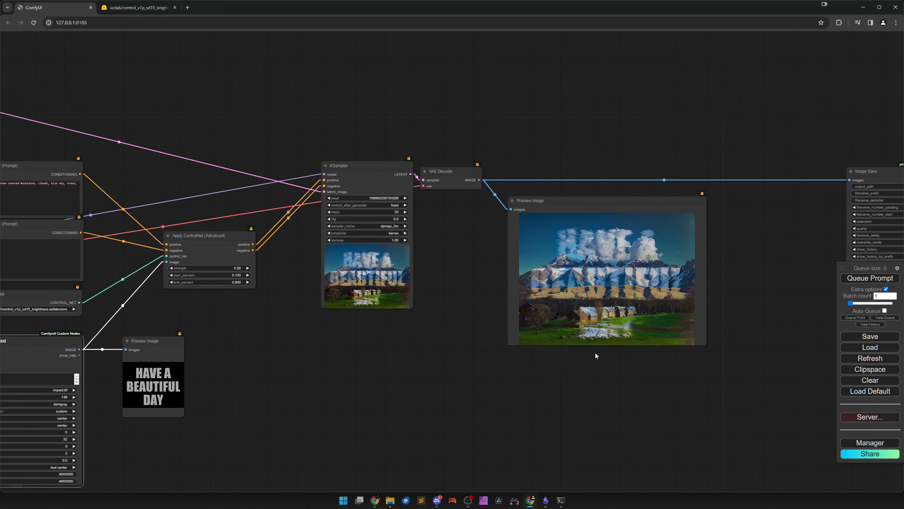
scroll(622, 347, up, 6)
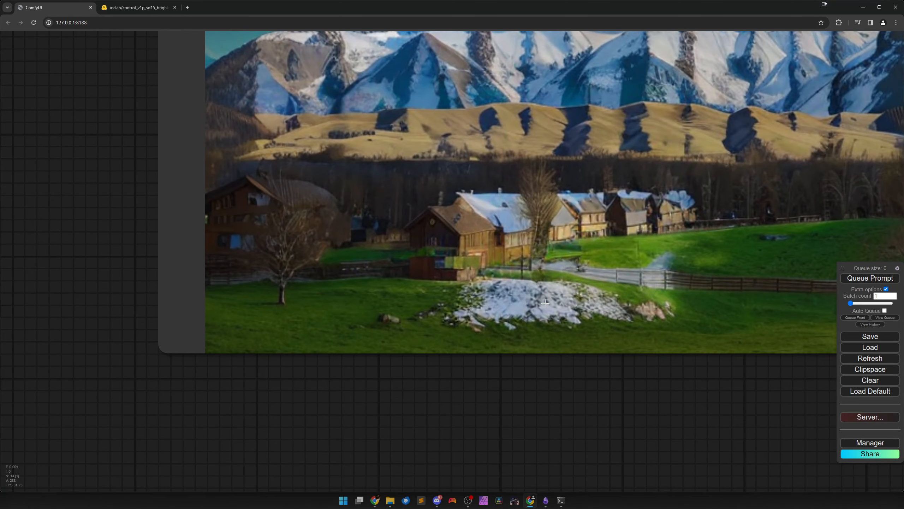
scroll(545, 302, down, 10)
Set the CR Draw Text font_color to custom with font_color_hex #EEEEEE and queue the prompt.
drag(402, 346, 580, 326)
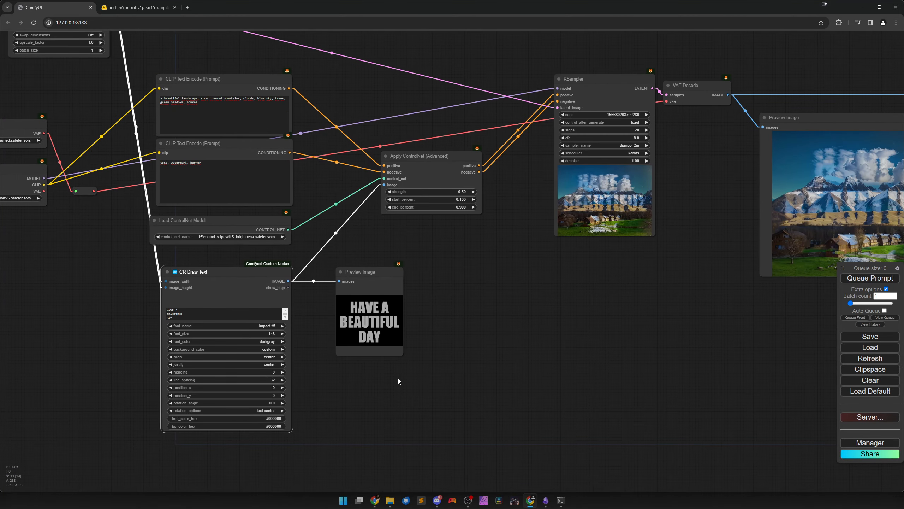
scroll(391, 385, up, 2)
drag(311, 405, 367, 372)
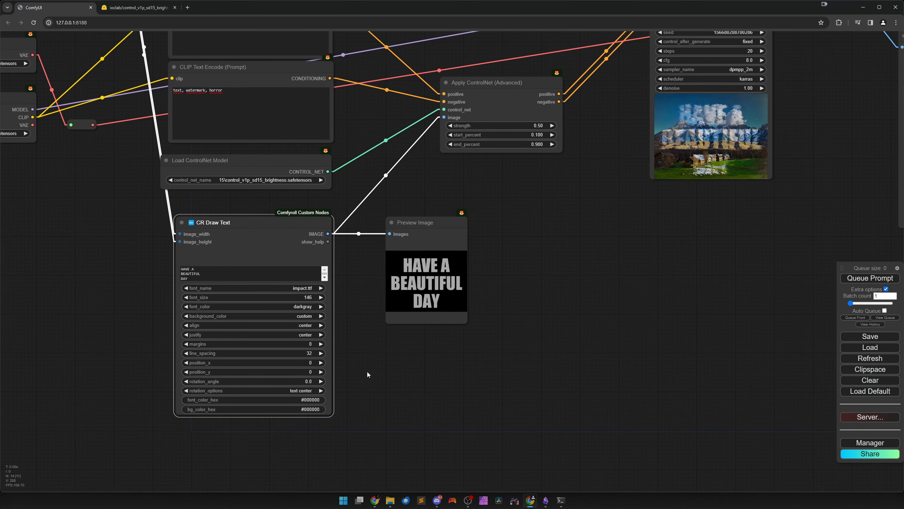
click(304, 307)
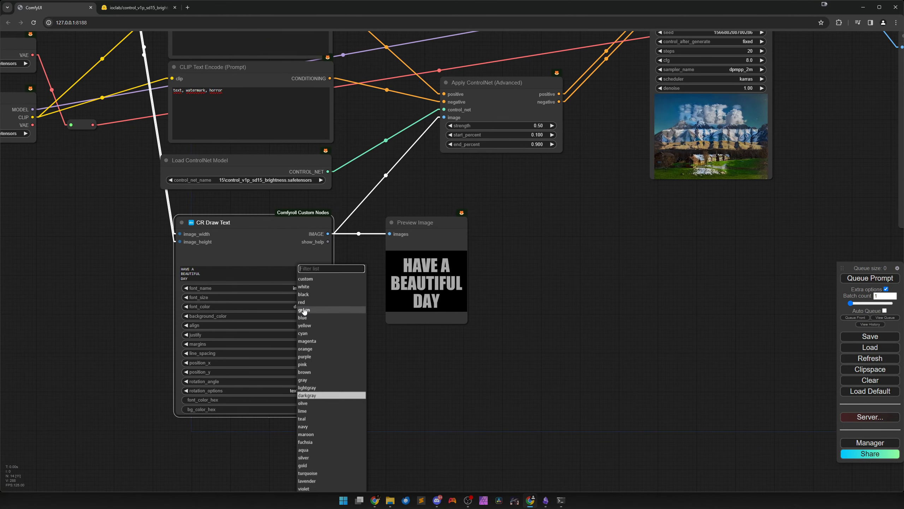
click(312, 280)
scroll(359, 322, up, 4)
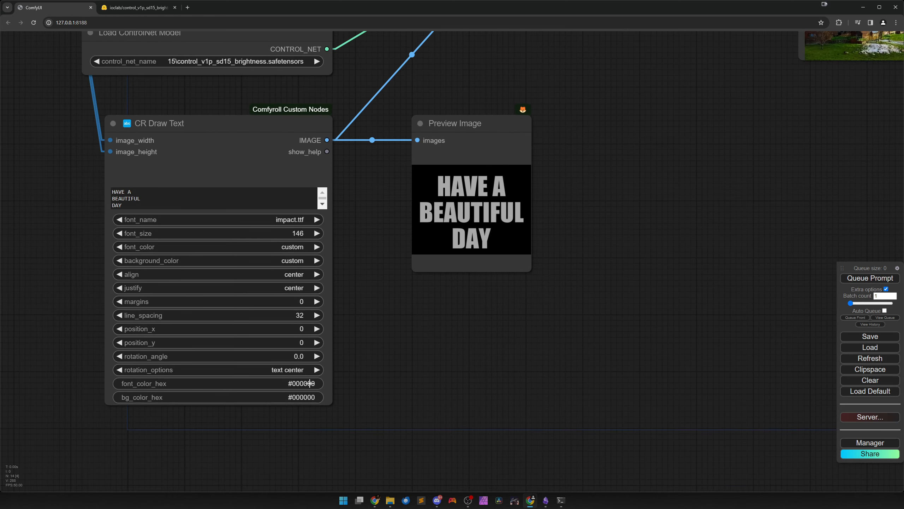
click(310, 383)
drag(349, 382, 320, 382)
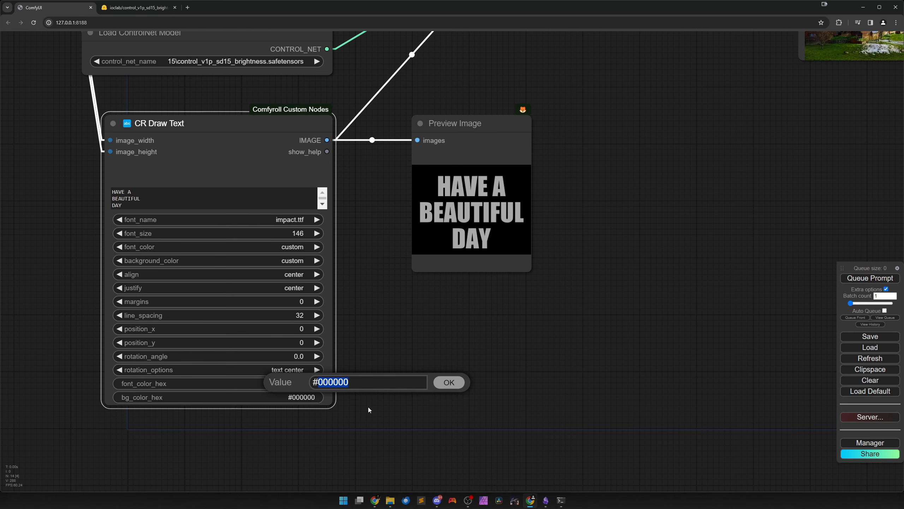
text(EEEEEE)
key(Return)
scroll(535, 331, down, 5)
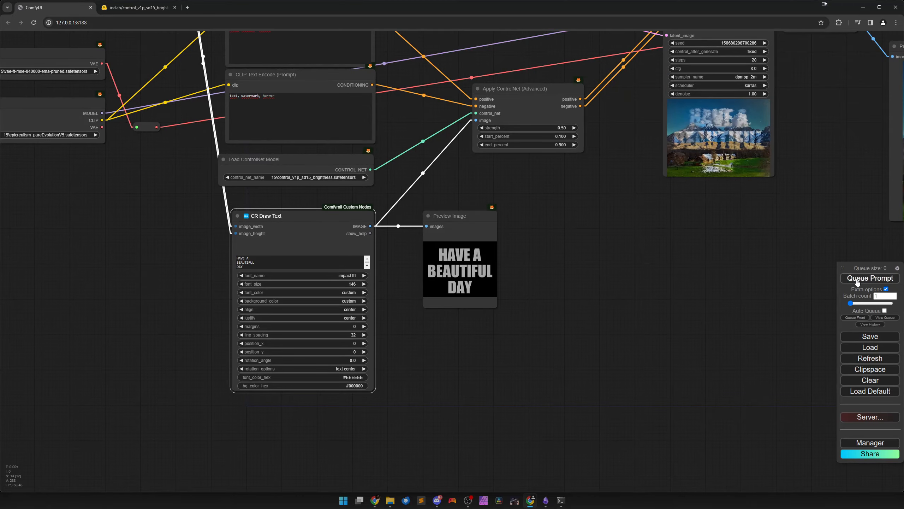
click(858, 282)
drag(714, 267, 517, 311)
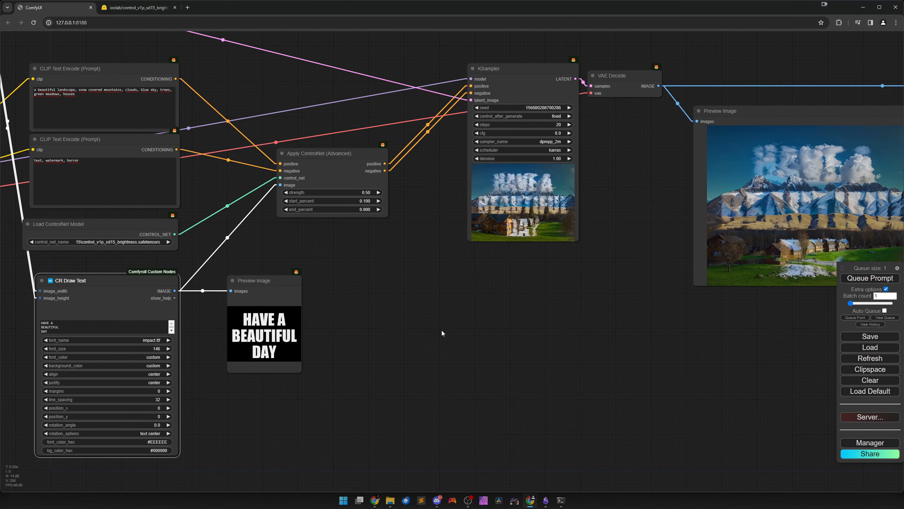
drag(632, 319, 436, 317)
scroll(436, 317, up, 5)
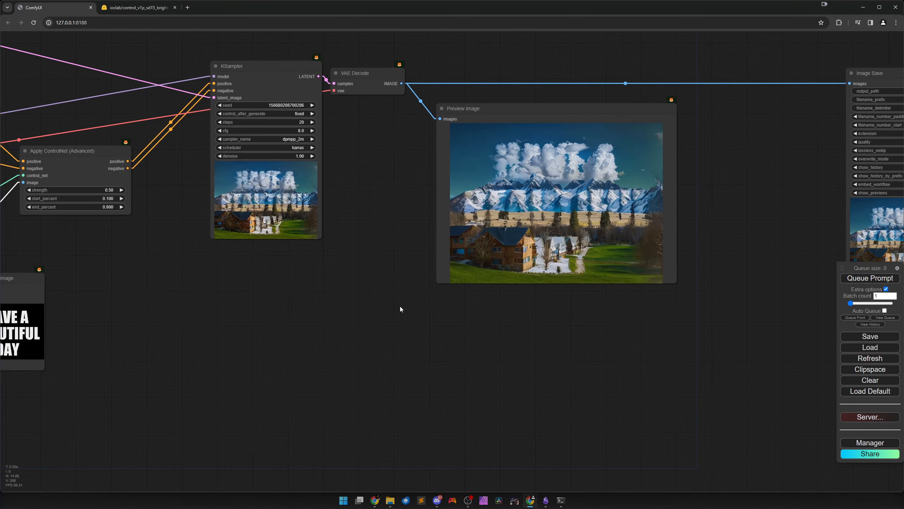
click(388, 204)
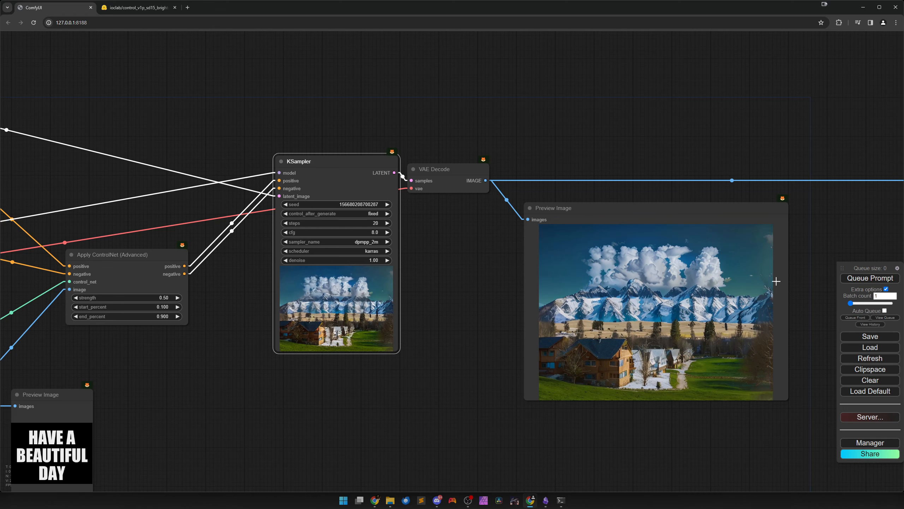
click(854, 280)
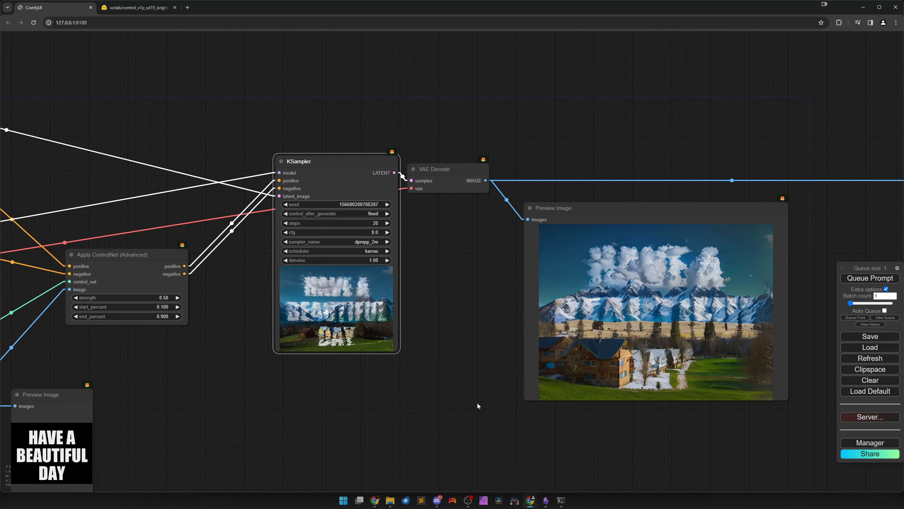
Remove "snow covered" from the positive prompt, queue the prompt and inspect the generated image.
drag(377, 408, 833, 404)
scroll(490, 224, up, 1)
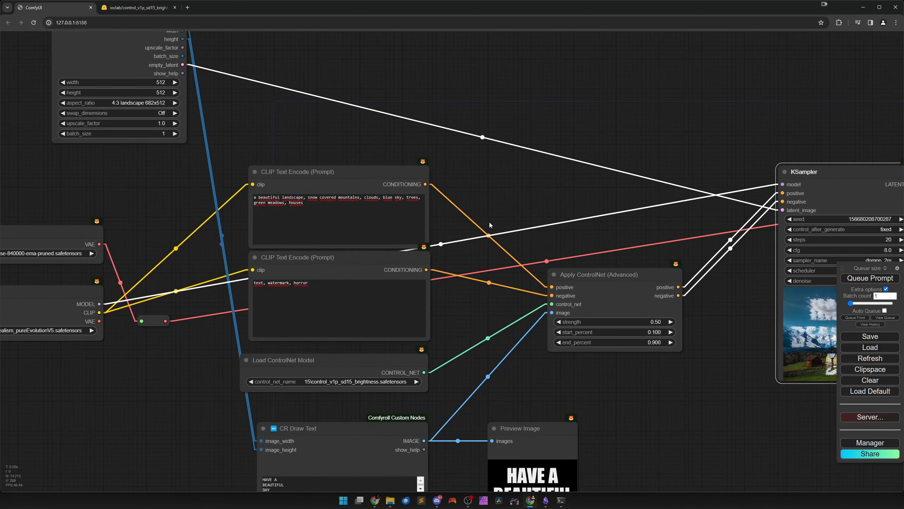
scroll(490, 225, up, 2)
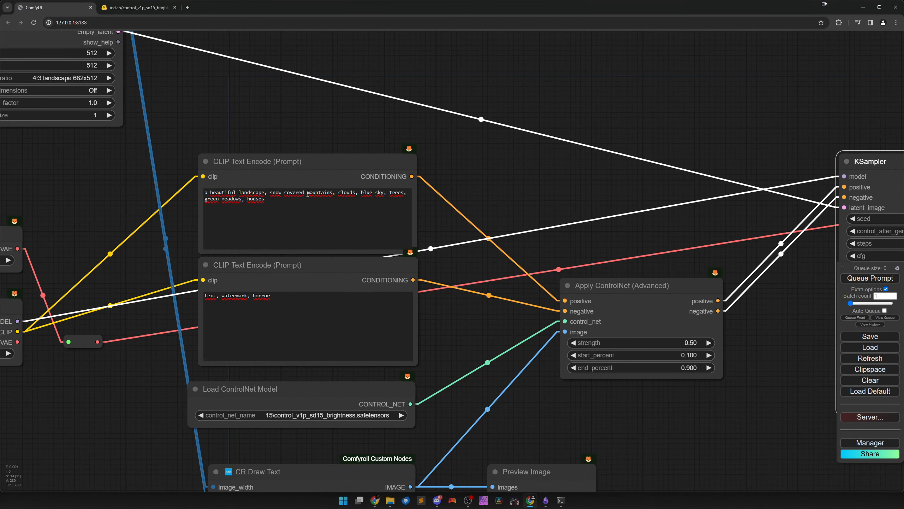
drag(308, 194, 271, 193)
key(BackSpace)
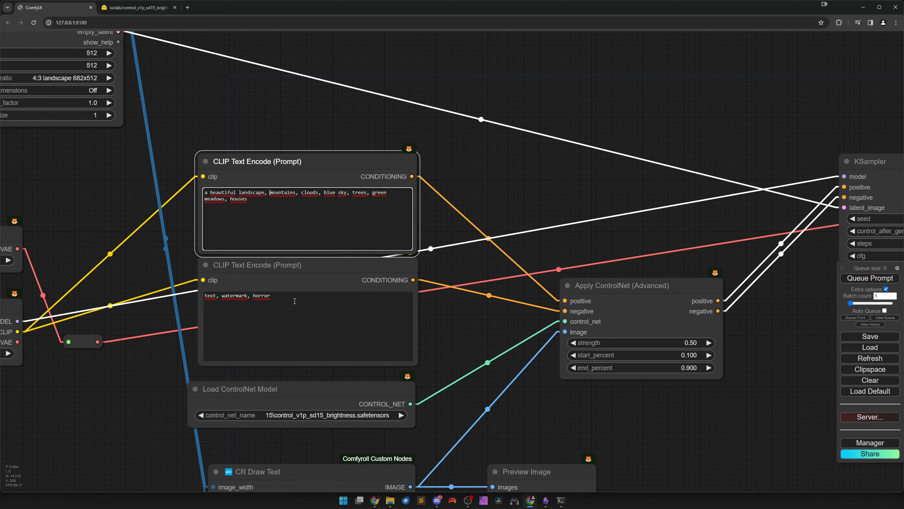
click(862, 281)
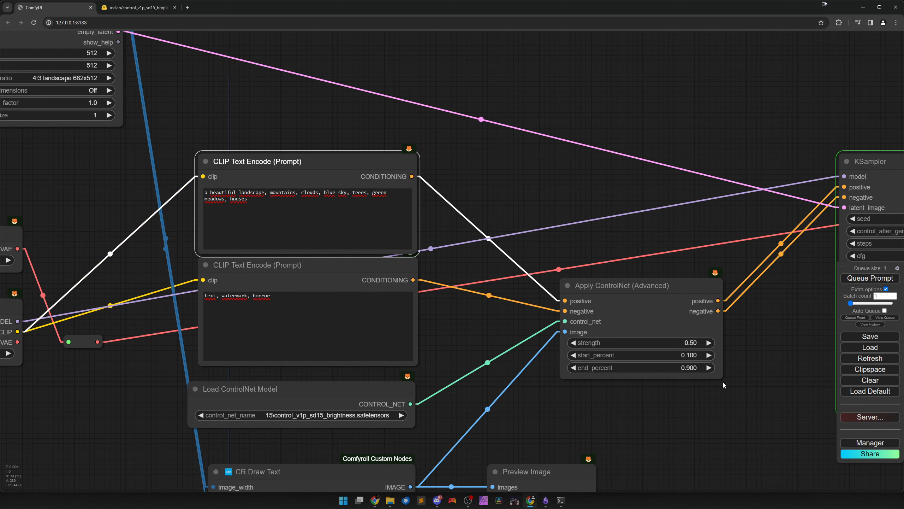
drag(723, 382, 383, 220)
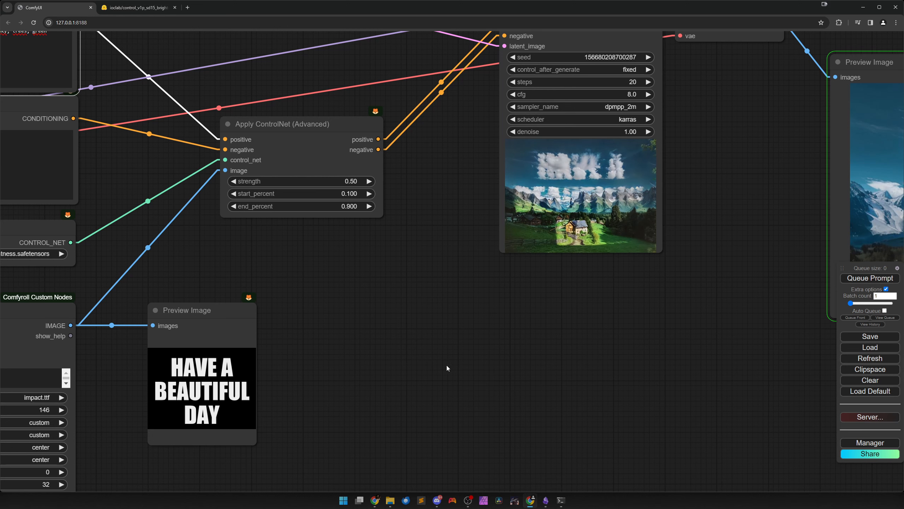
scroll(525, 350, down, 1)
drag(592, 333, 415, 336)
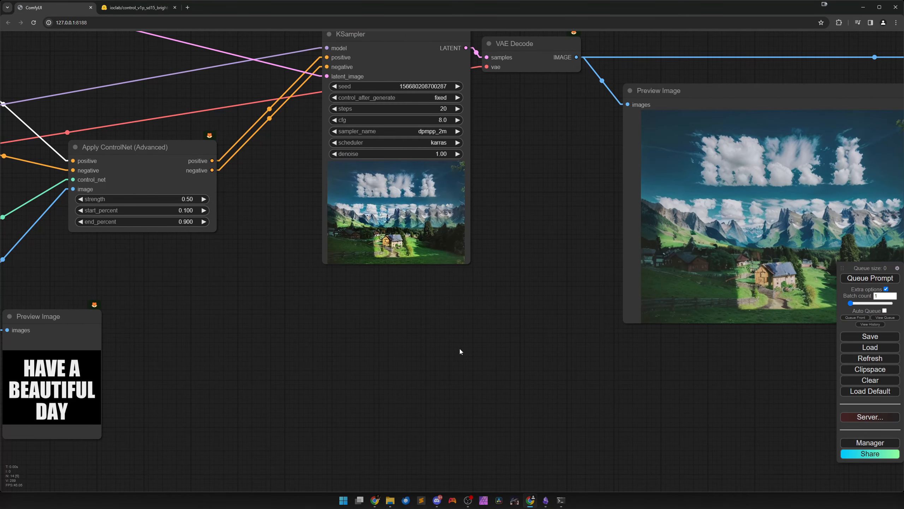
drag(460, 352, 325, 346)
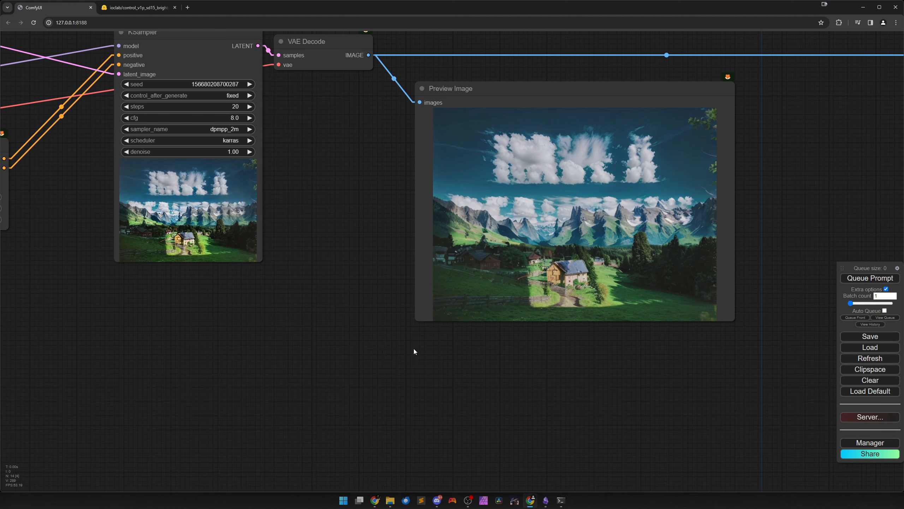
scroll(463, 353, up, 2)
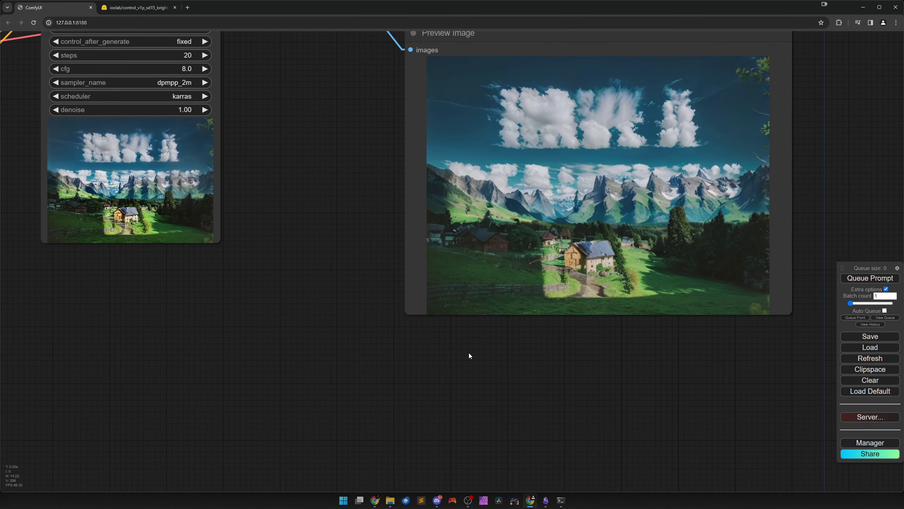
Set the CR Draw Text font_color_hex to #DDDDDD and queue the prompt.
scroll(469, 355, down, 2)
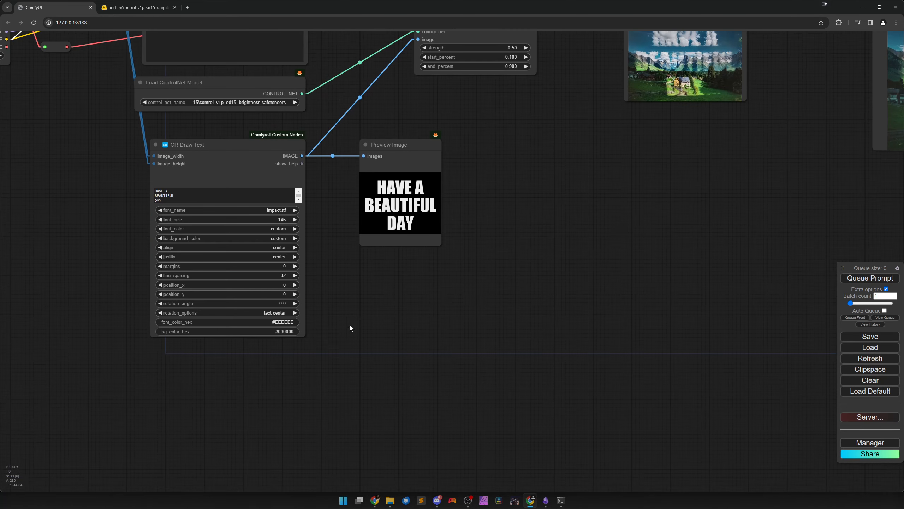
click(294, 322)
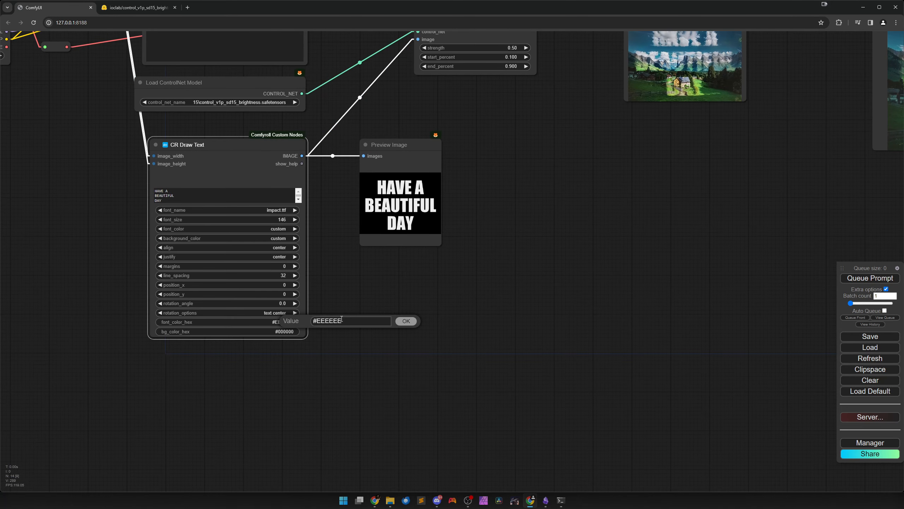
drag(342, 320, 322, 320)
text(DDDDDD)
key(Return)
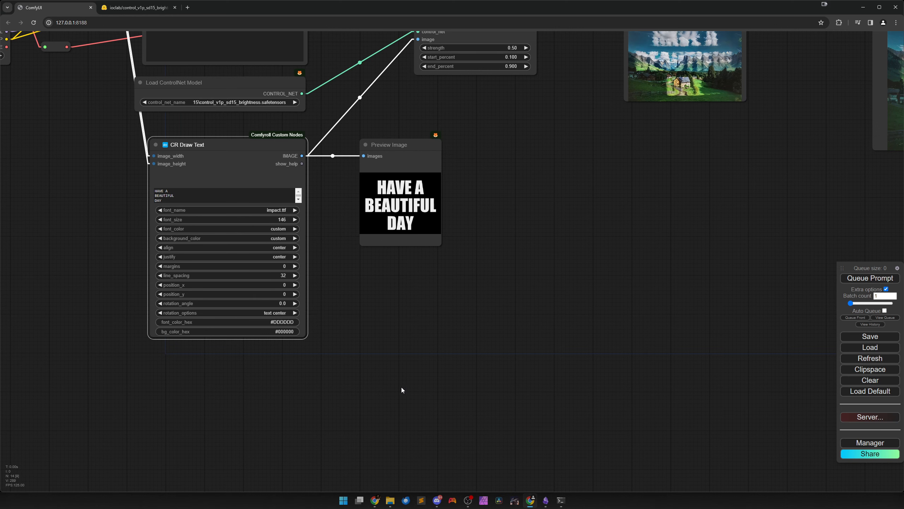
click(854, 278)
drag(730, 181, 350, 347)
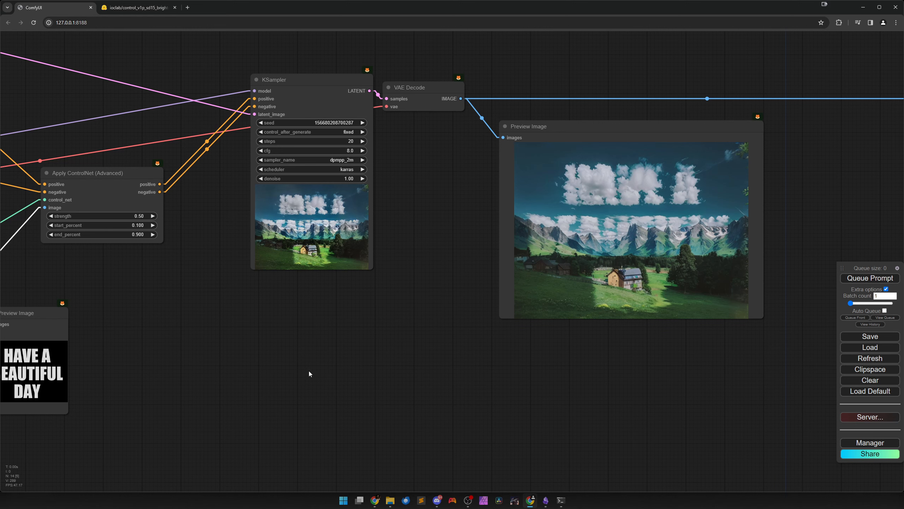
Delete the Apply ControlNet (Advanced) node between the prompt encoders and the KSampler.
drag(309, 370, 417, 342)
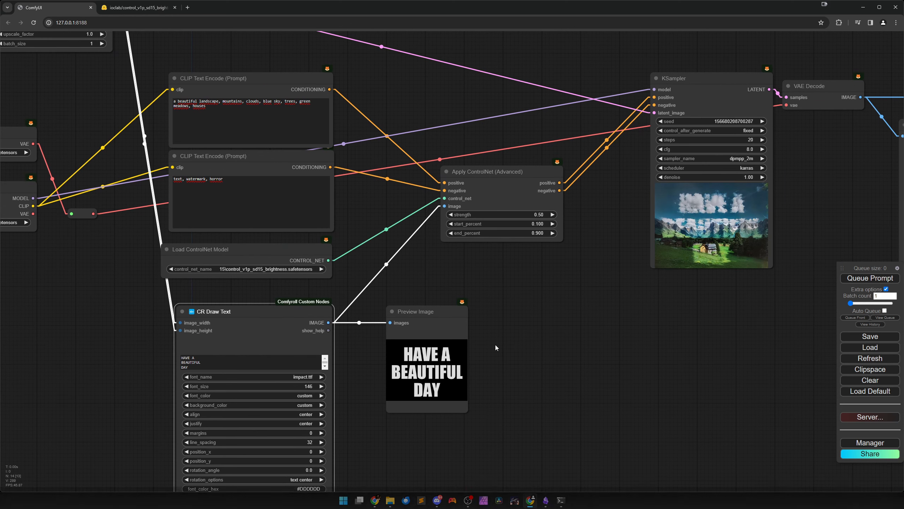
click(511, 196)
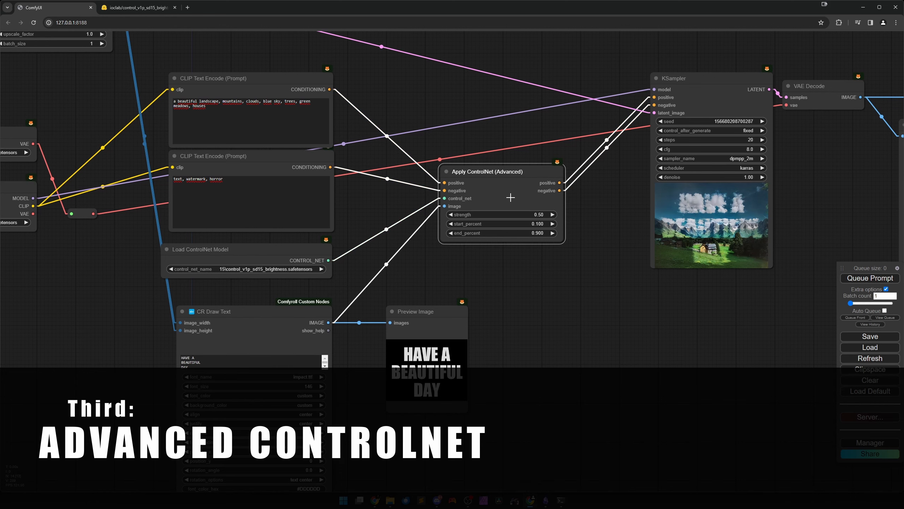
key(Delete)
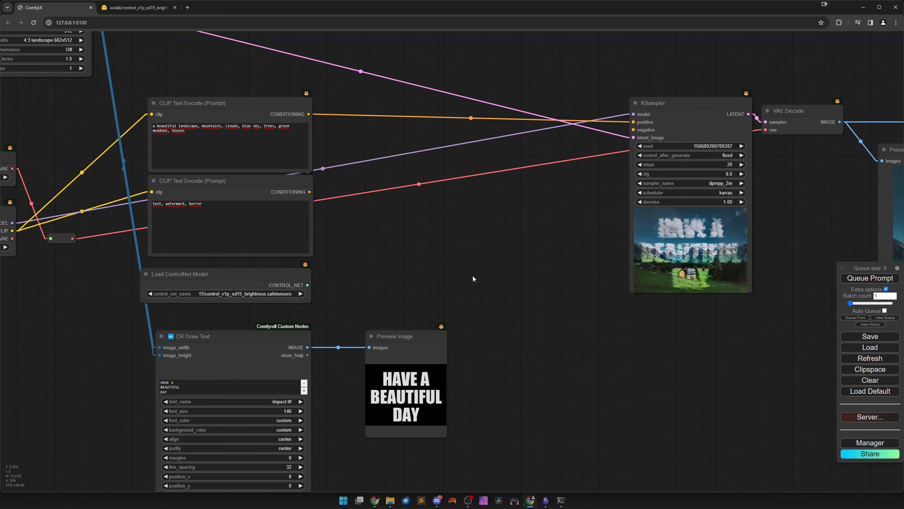
Add an Apply Advanced ControlNet node from the Adv-ControlNet category and place it between the text encoders and the KSampler.
right_click(472, 253)
click(475, 254)
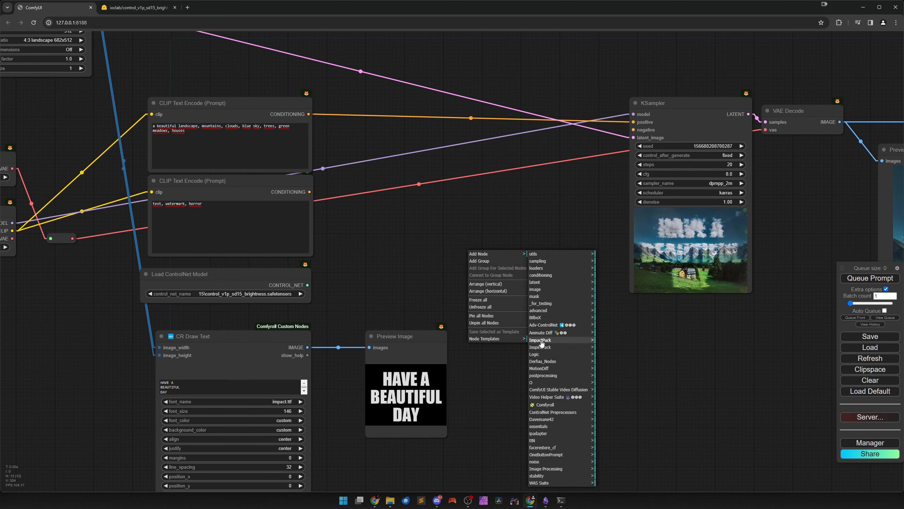
click(544, 325)
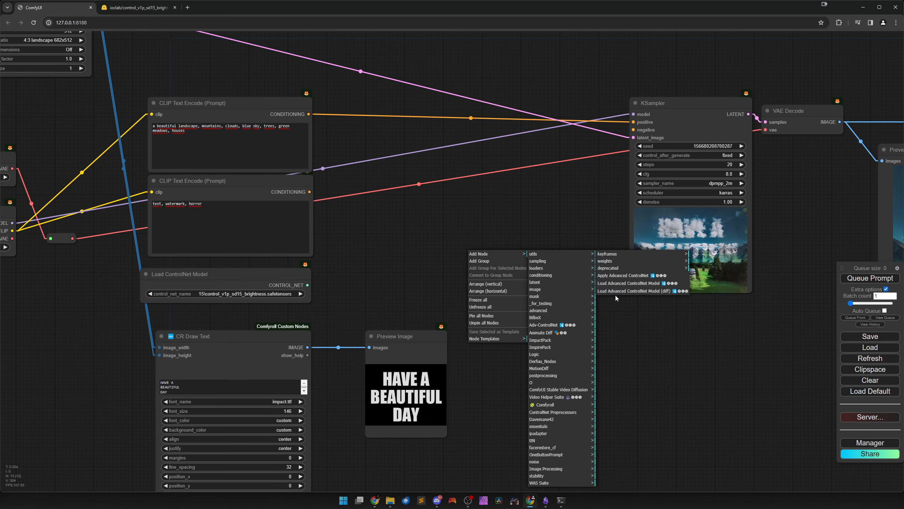
click(624, 276)
drag(545, 276, 493, 217)
drag(537, 339, 514, 337)
drag(469, 244, 469, 244)
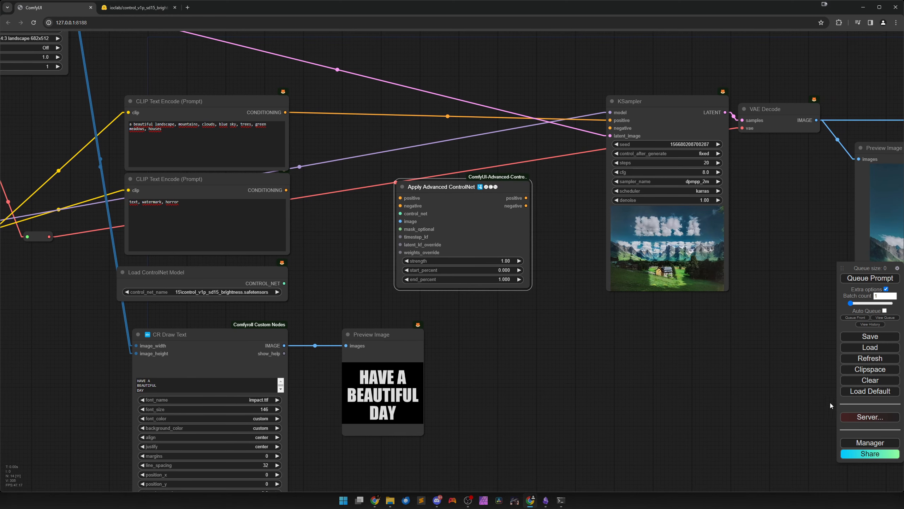
Search ComfyUI Manager's installable custom nodes for "controlnet" and open the ComfyUI-Advanced-ControlNet project page.
click(870, 443)
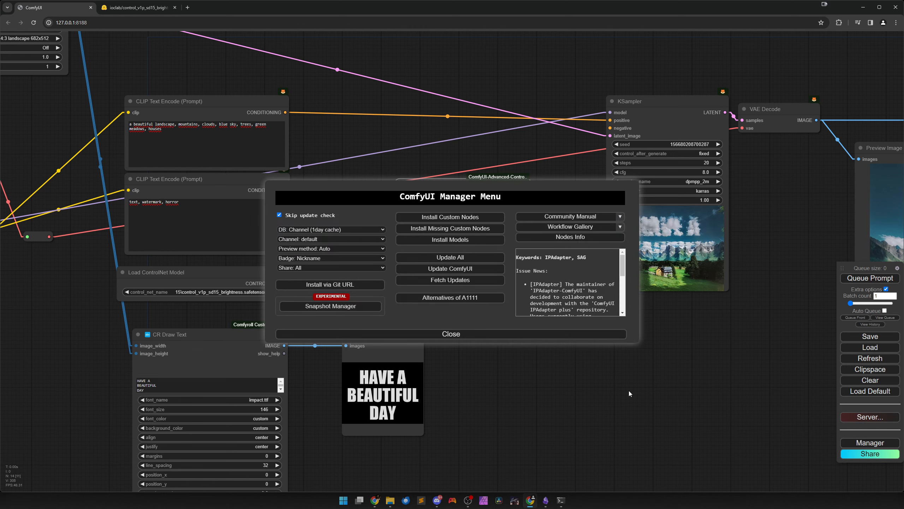
click(442, 218)
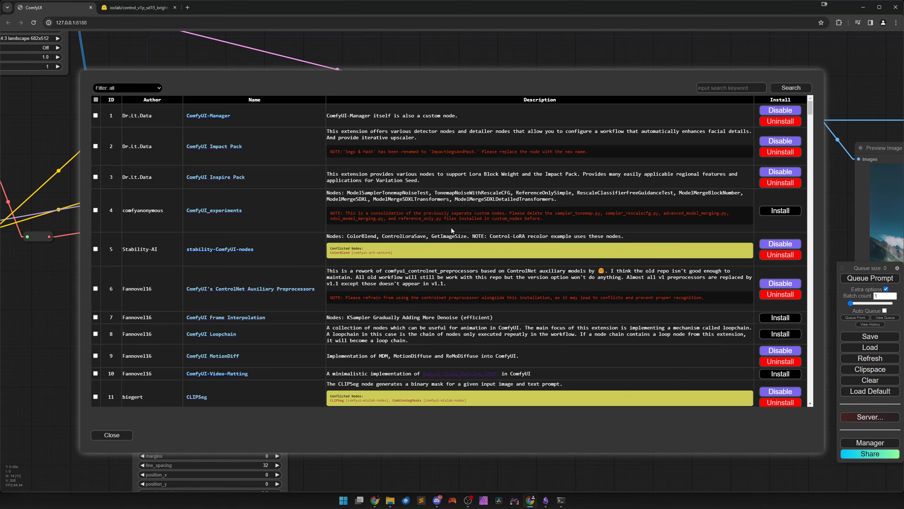
click(728, 89)
text(controlnet)
key(Return)
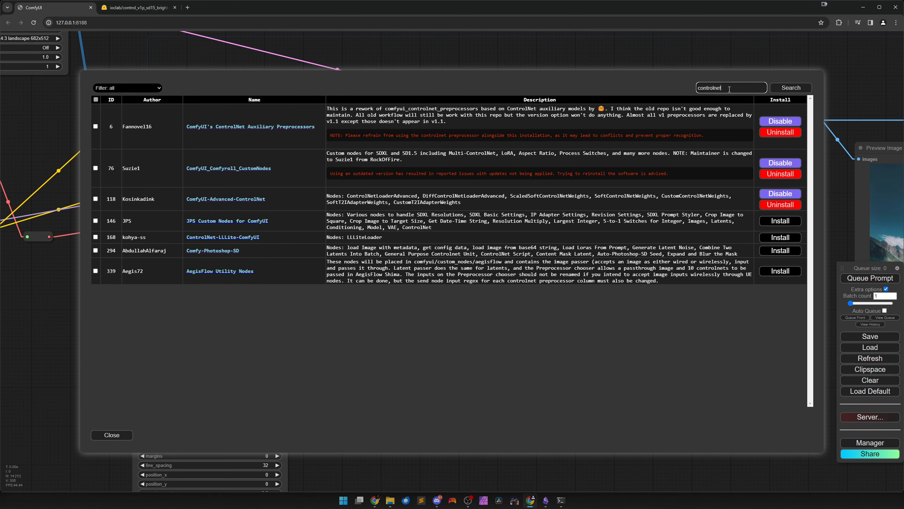
click(228, 200)
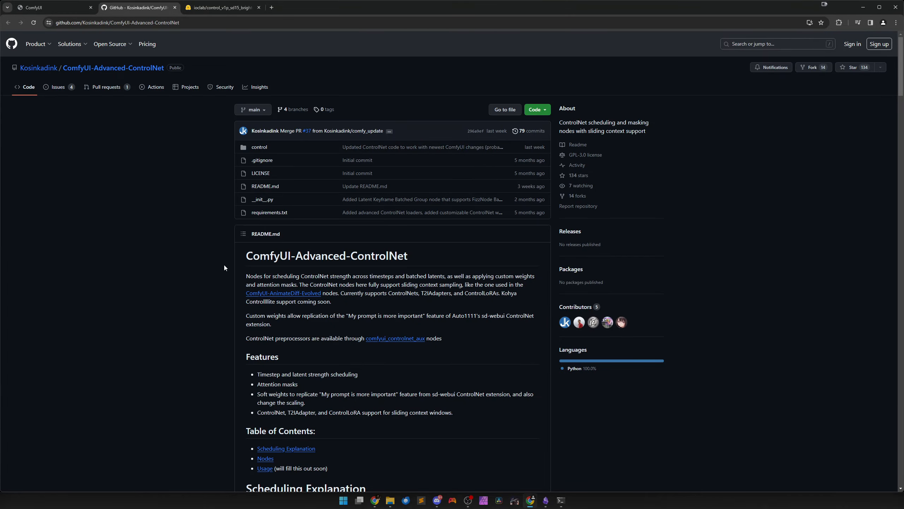
Examine the ComfyUI-Advanced-ControlNet README's scheduling and node descriptions, then close the page and the manager dialogs to return to the graph.
scroll(208, 315, down, 4)
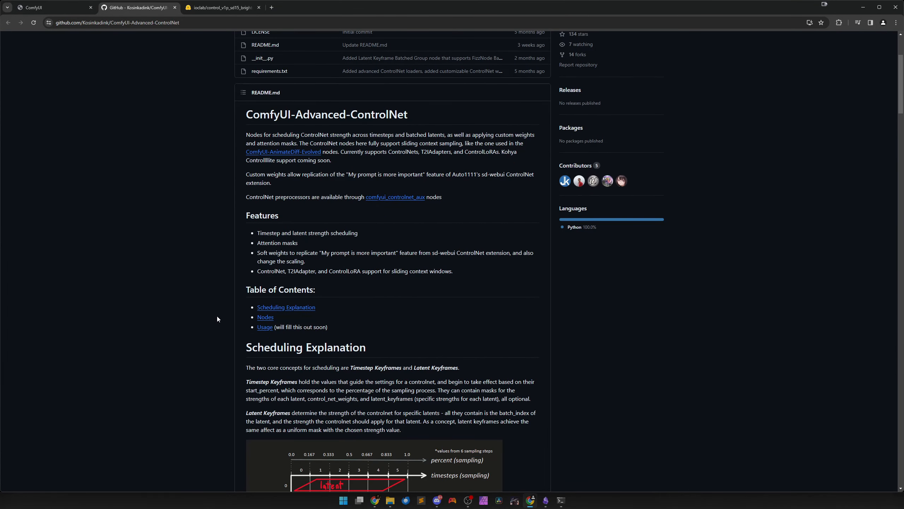
scroll(218, 318, down, 4)
scroll(371, 272, down, 7)
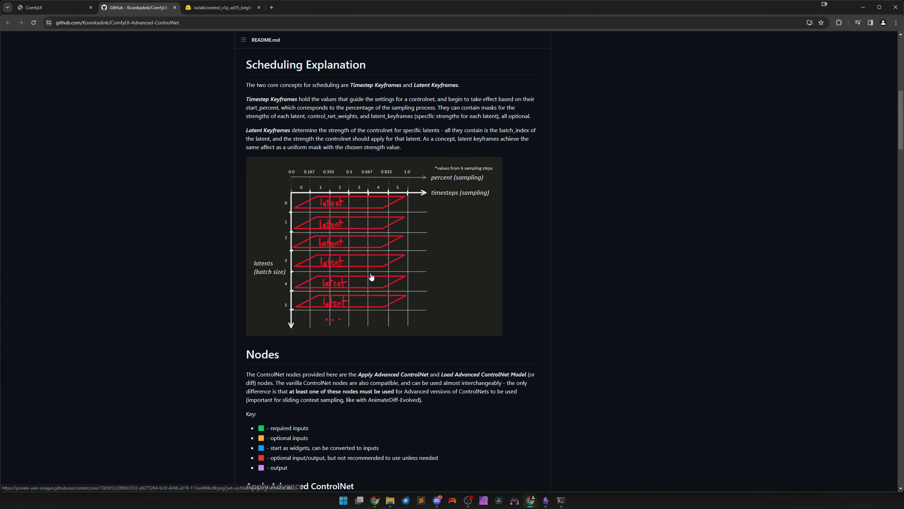
scroll(357, 295, down, 4)
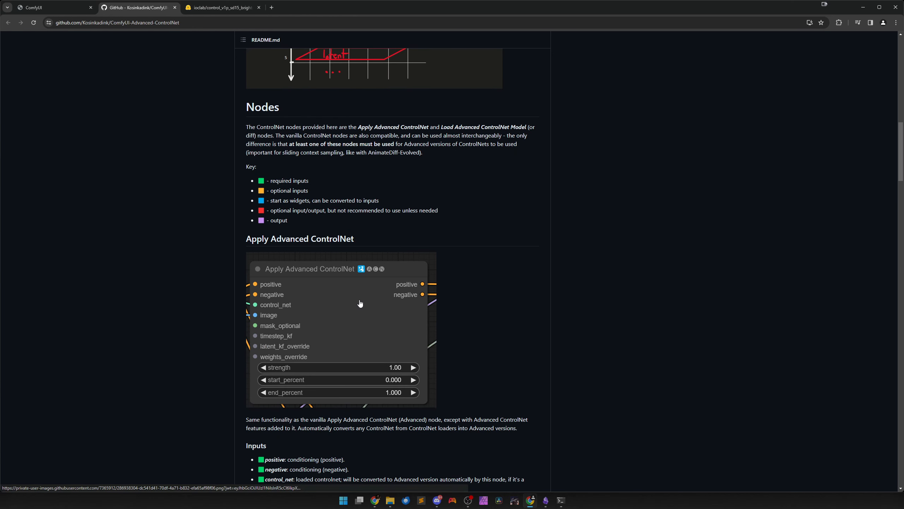
scroll(368, 309, down, 6)
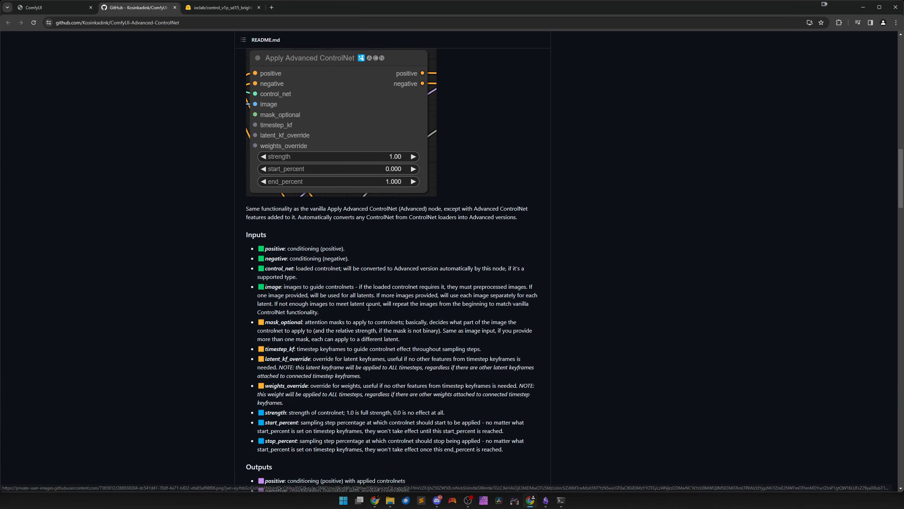
scroll(368, 309, down, 3)
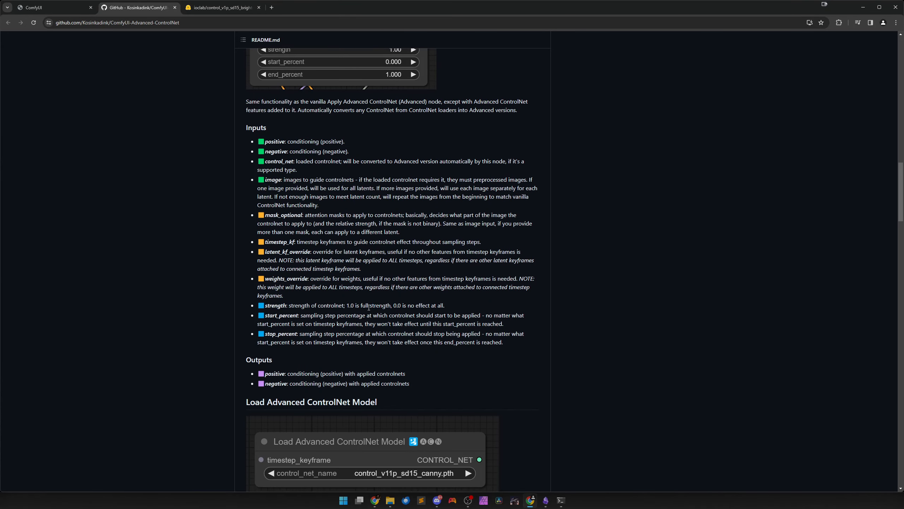
scroll(369, 307, down, 5)
scroll(368, 307, down, 5)
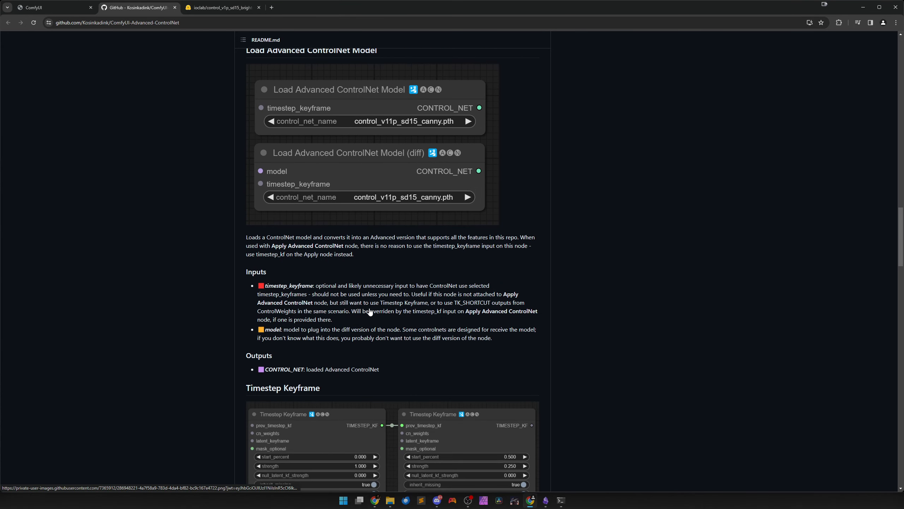
scroll(370, 308, down, 6)
scroll(369, 309, down, 5)
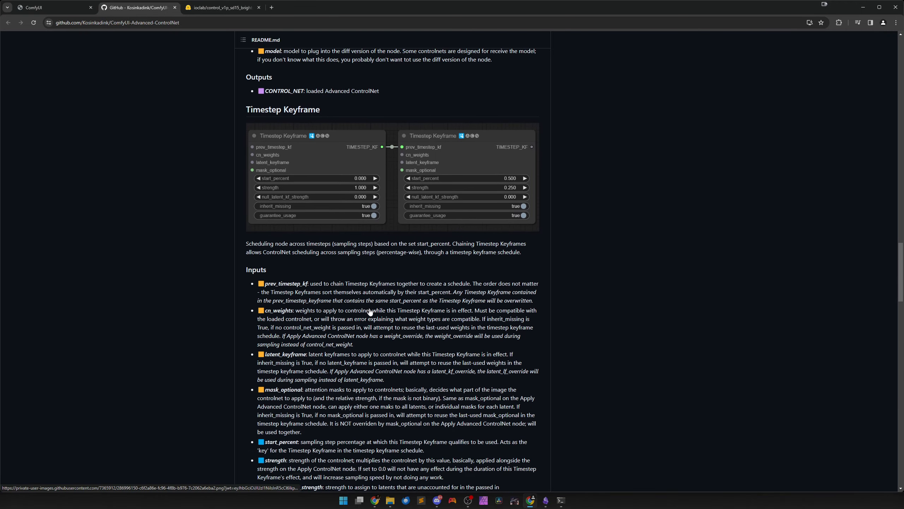
scroll(370, 308, down, 20)
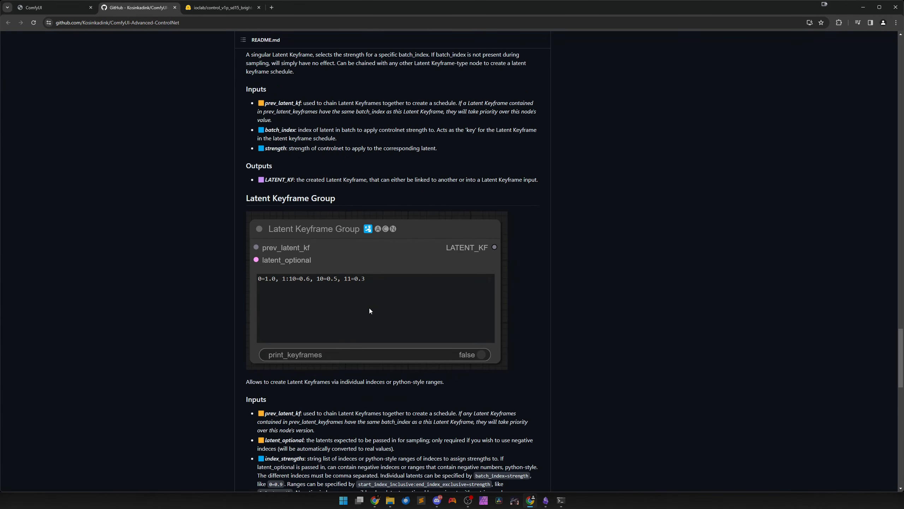
scroll(369, 308, down, 16)
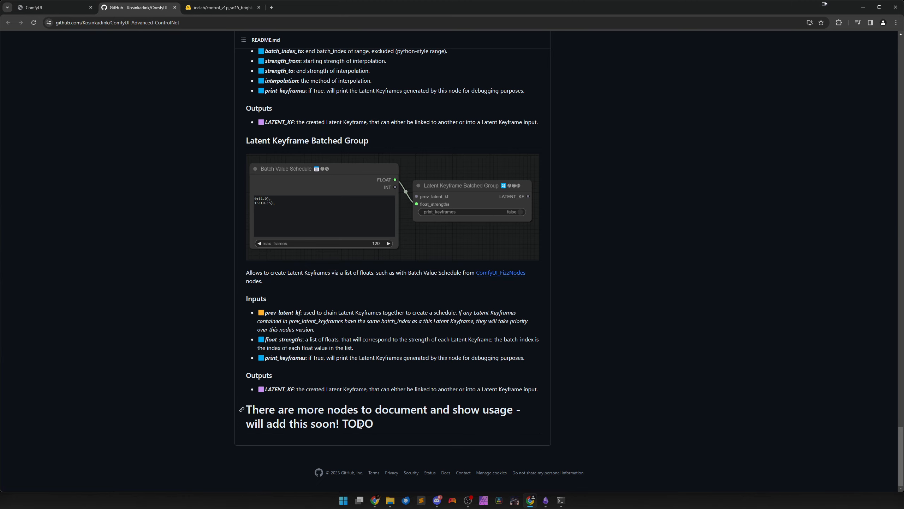
scroll(192, 423, up, 20)
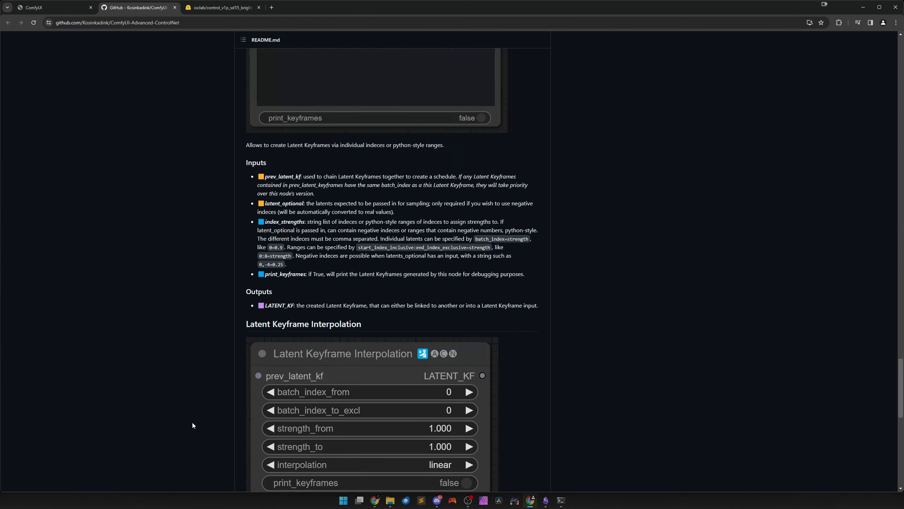
scroll(187, 374, up, 20)
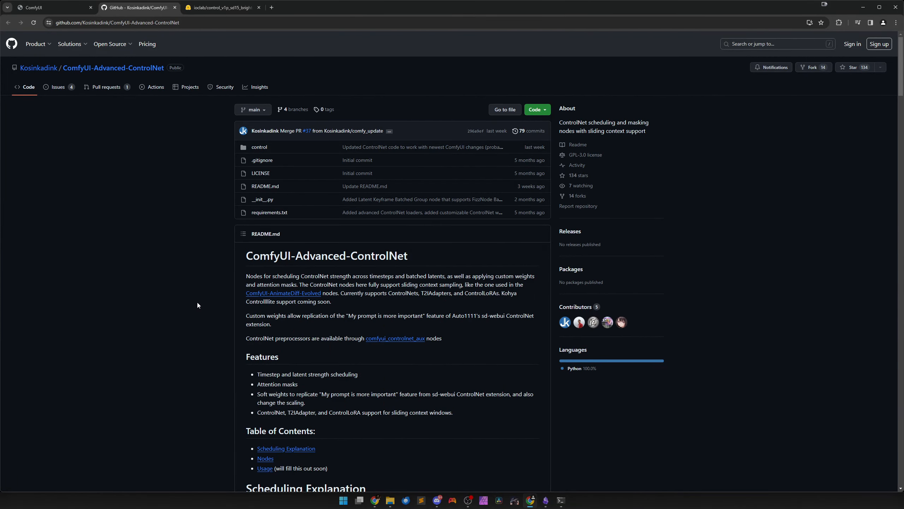
click(174, 8)
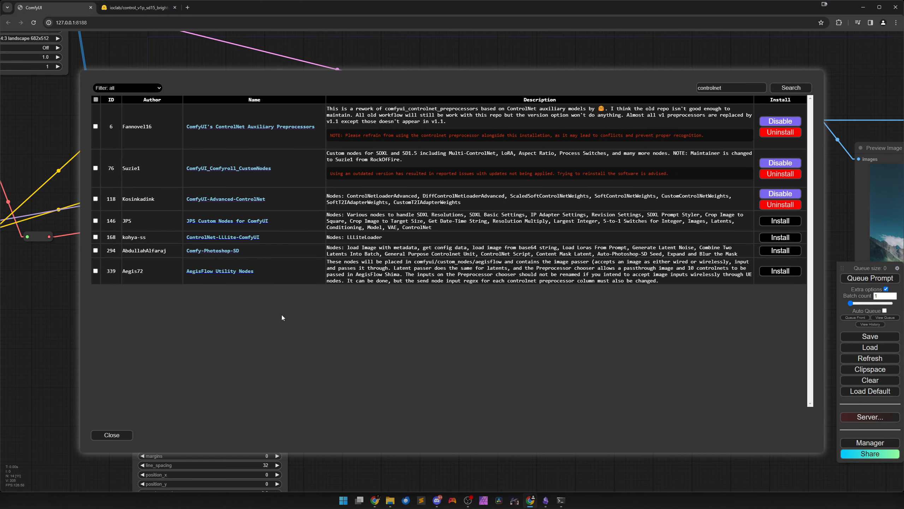
click(113, 435)
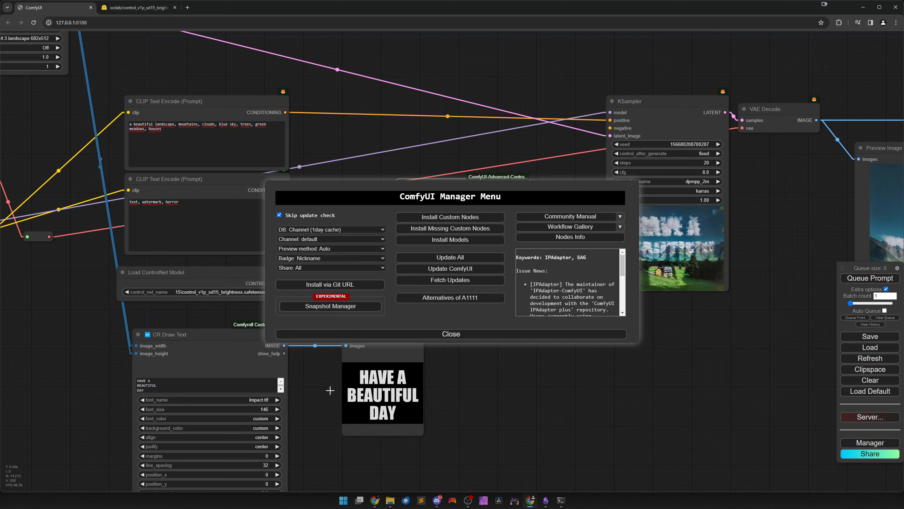
click(448, 333)
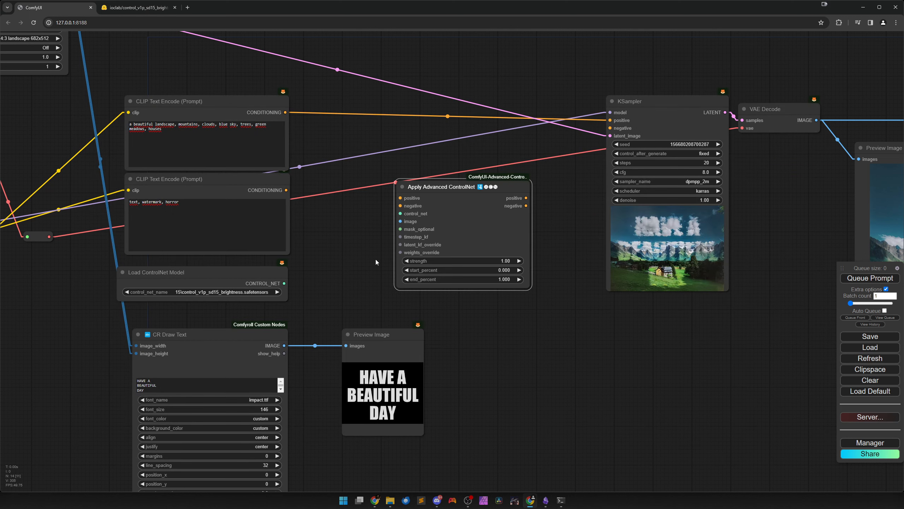
Route both CLIP Text Encode conditionings through Apply Advanced ControlNet into the KSampler's positive and negative inputs.
scroll(376, 262, up, 2)
drag(255, 143, 375, 235)
drag(251, 226, 375, 244)
drag(513, 235, 605, 151)
drag(512, 244, 605, 161)
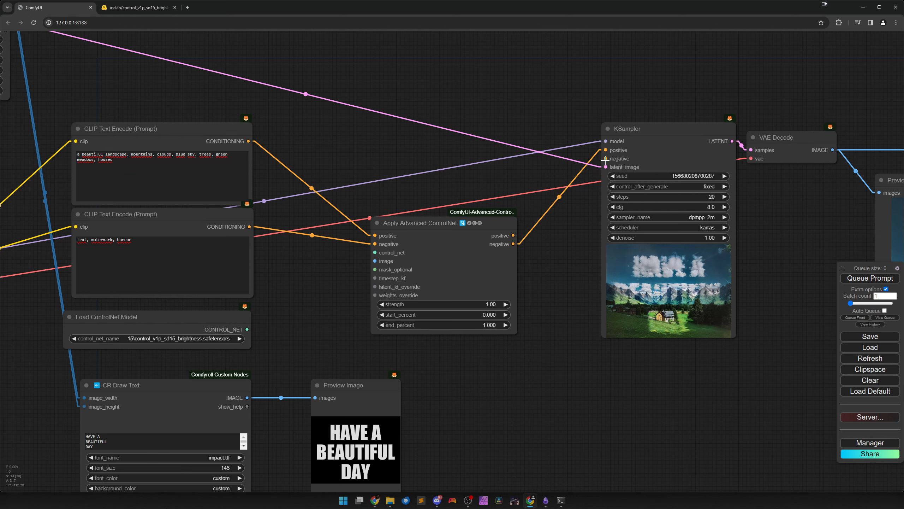
drag(512, 235, 606, 150)
drag(513, 244, 606, 159)
Connect the ControlNet model and the CR Draw Text image to Apply Advanced ControlNet, and reposition that node.
drag(447, 278, 431, 243)
drag(249, 329, 358, 218)
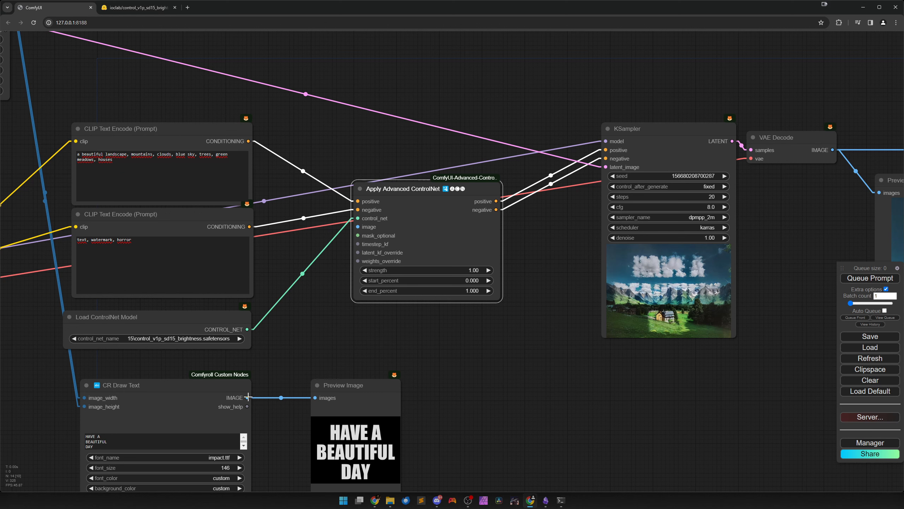
mouse_move(247, 397)
mouse_down()
mouse_move(399, 239)
mouse_move(474, 244)
mouse_up()
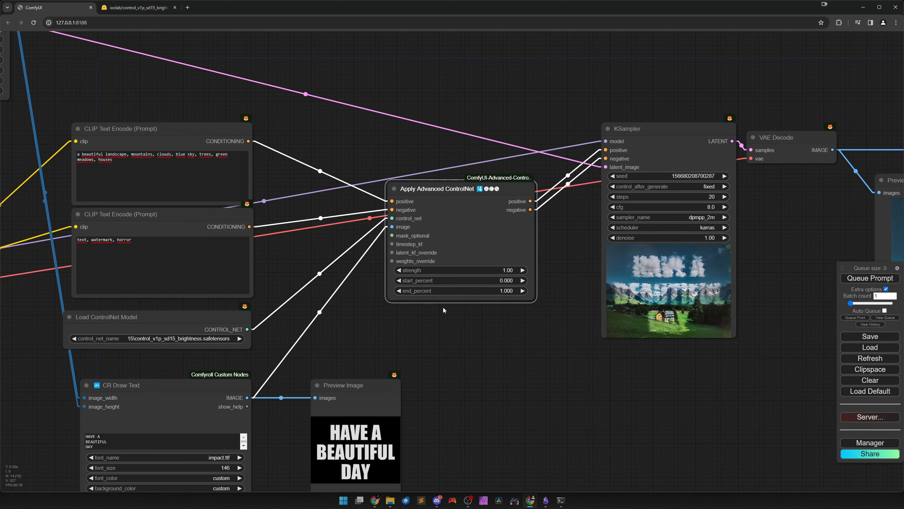
Move CR Draw Text further below the ControlNet loader and shift its Preview Image away to free space between them.
scroll(427, 302, up, 6)
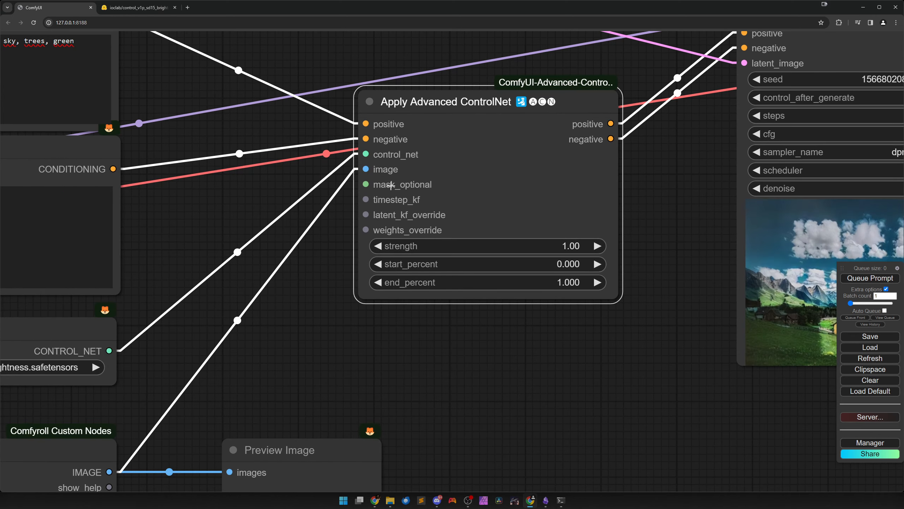
scroll(391, 195, down, 8)
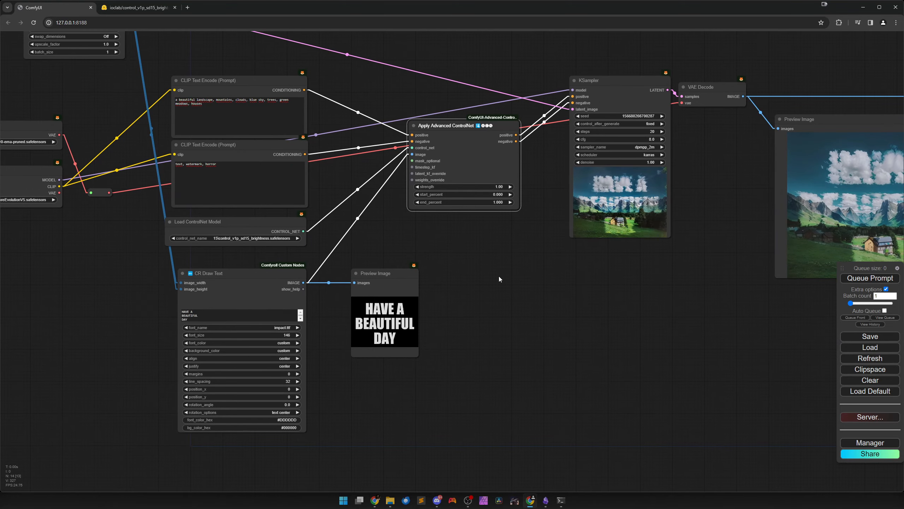
mouse_move(163, 290)
mouse_down()
mouse_move(334, 369)
mouse_move(186, 249)
mouse_move(390, 321)
mouse_move(449, 372)
mouse_up()
mouse_move(413, 238)
mouse_down()
mouse_move(399, 295)
mouse_move(493, 292)
mouse_move(516, 235)
mouse_move(514, 250)
mouse_up()
click(399, 295)
scroll(386, 346, up, 1)
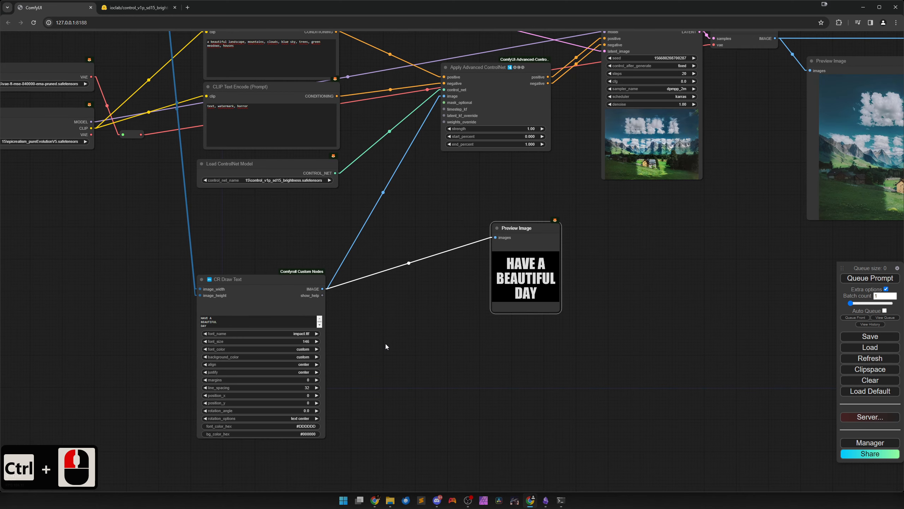
click(340, 304)
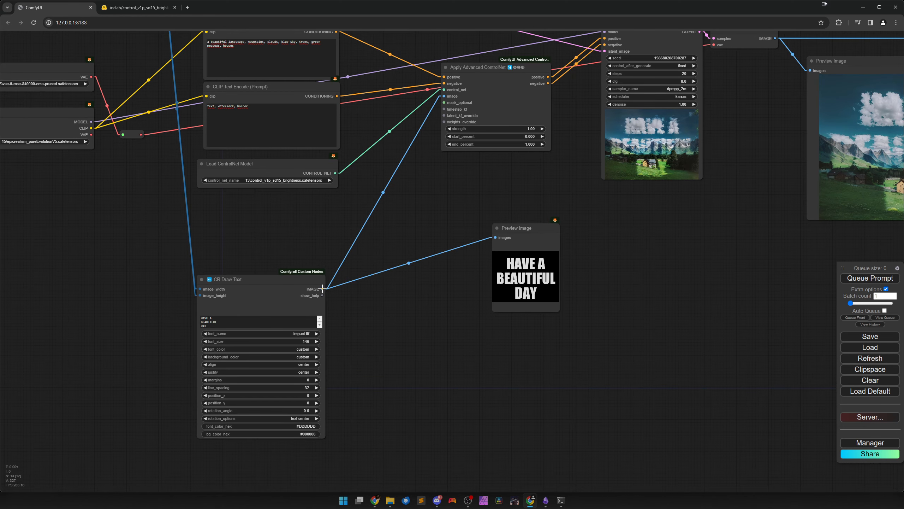
Add a MaskToImage node beside the CR Draw Text node's image output.
drag(323, 289, 347, 304)
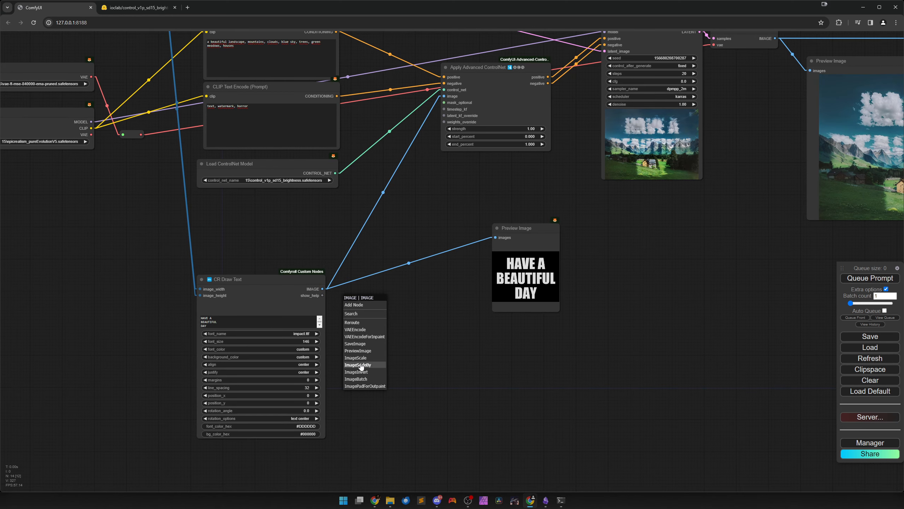
click(393, 338)
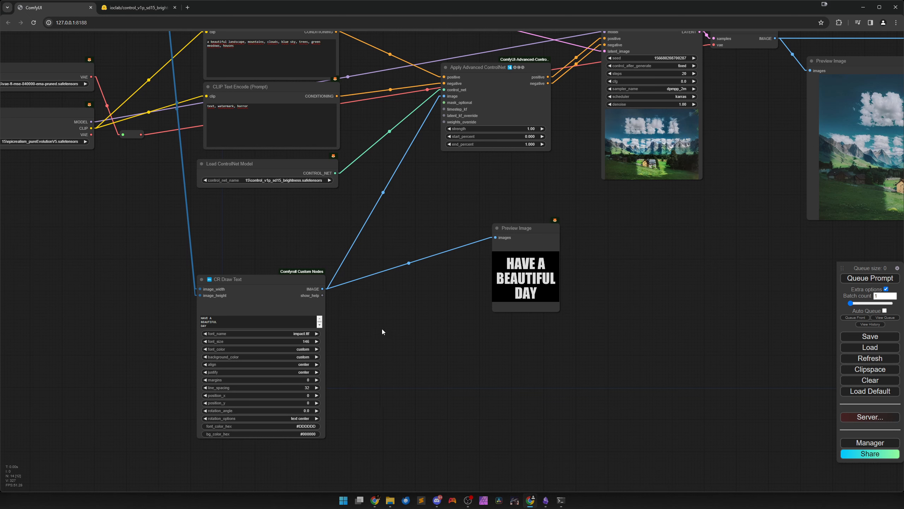
double_click(372, 307)
text(maskto)
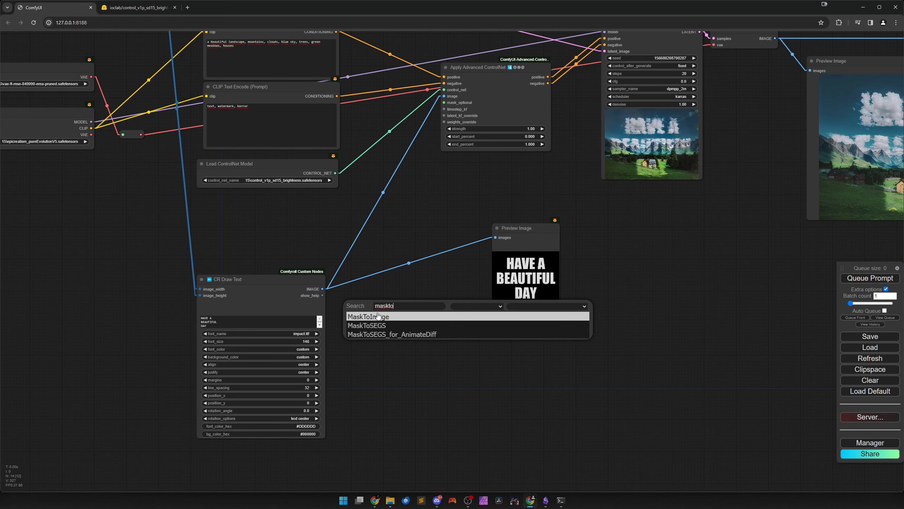
click(377, 317)
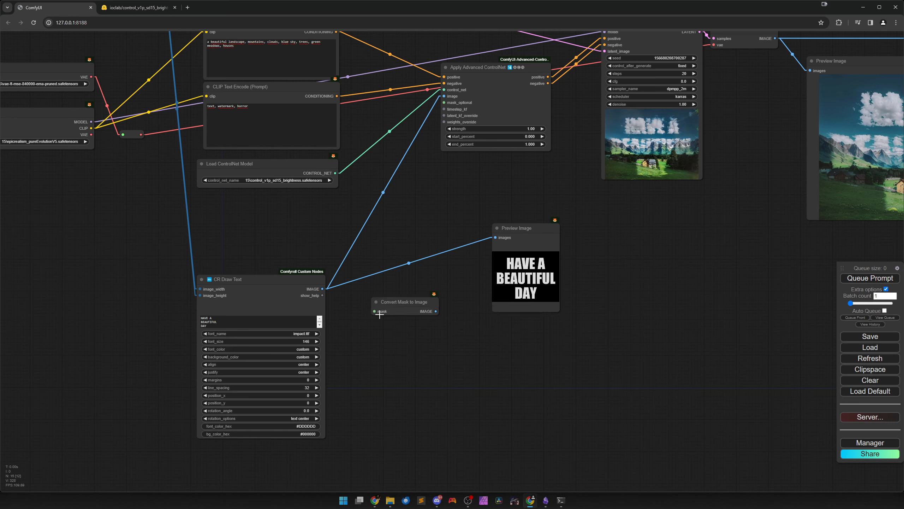
Delete the Convert Mask to Image node beside the CR Draw Text node.
drag(396, 309, 382, 306)
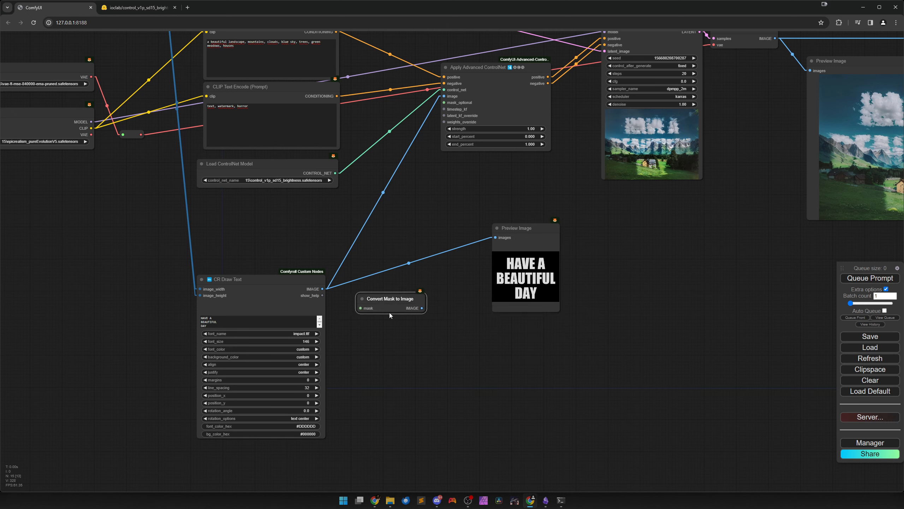
key(Delete)
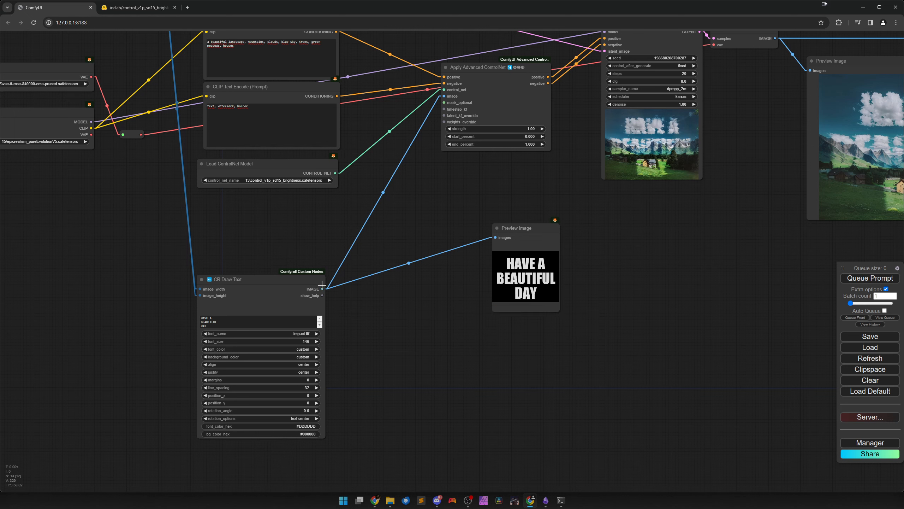
drag(322, 291, 355, 304)
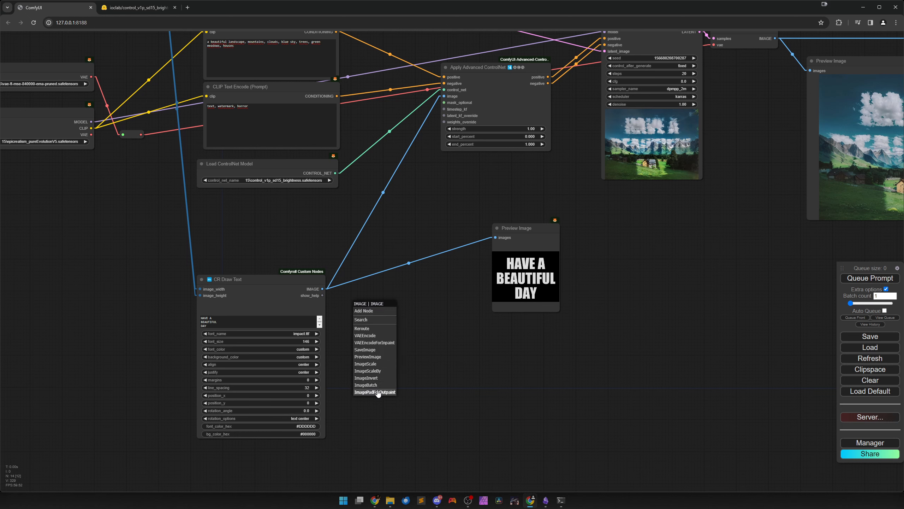
double_click(412, 338)
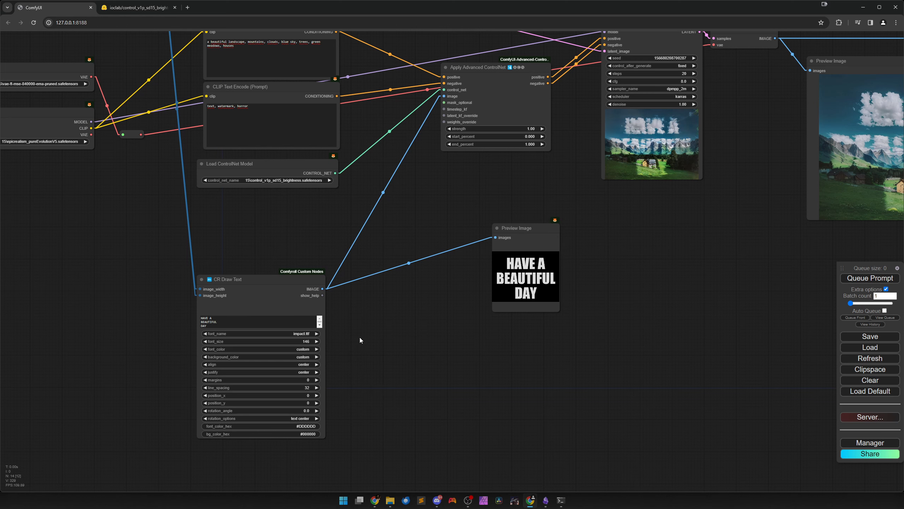
Add an ImageToMask node beside the CR Draw Text node's outputs.
double_click(372, 327)
text(imaget)
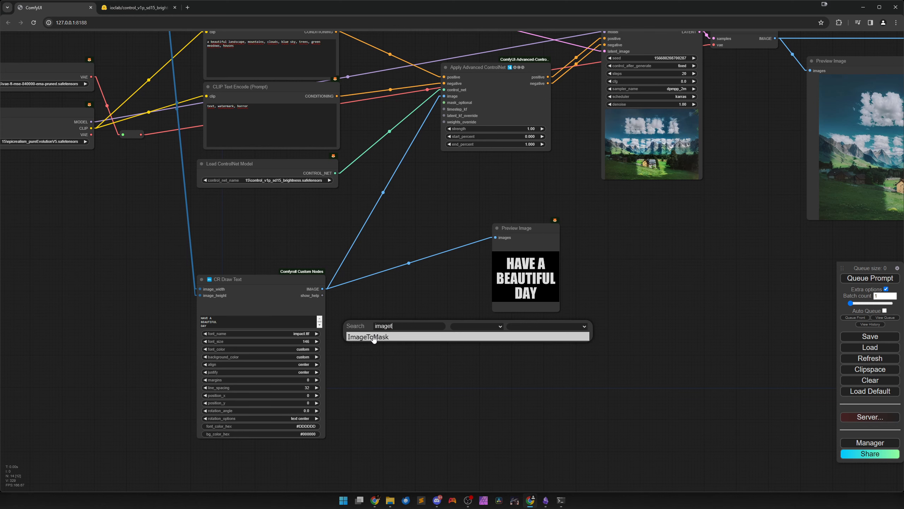
click(373, 336)
drag(450, 341, 385, 312)
scroll(371, 338, up, 2)
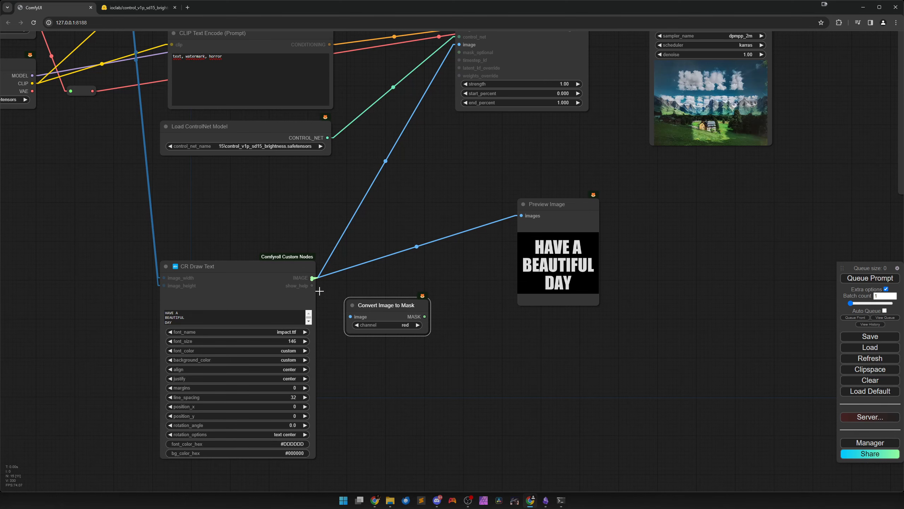
Connect the CR Draw Text image to Convert Image to Mask, and its mask output to Apply Advanced ControlNet's mask_optional input.
drag(311, 278, 350, 316)
scroll(414, 352, down, 2)
drag(439, 361, 414, 374)
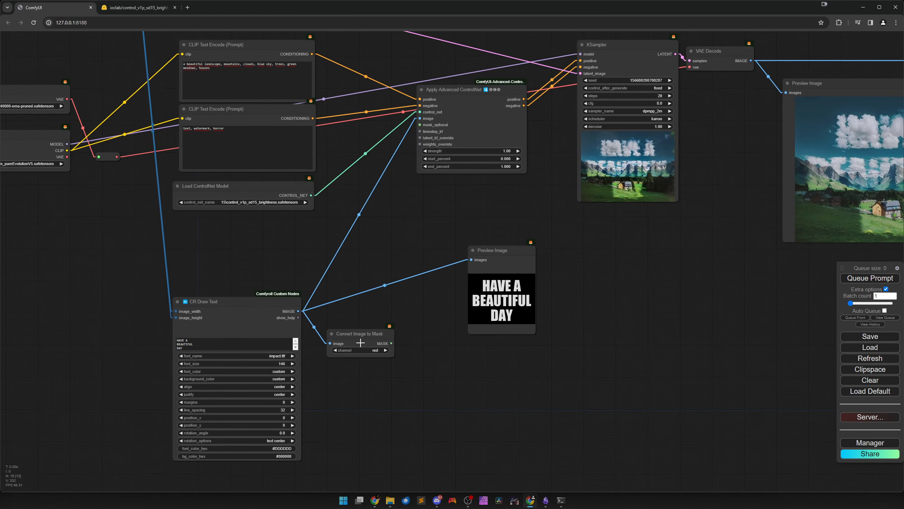
mouse_move(356, 339)
mouse_down()
mouse_move(355, 312)
mouse_move(442, 161)
mouse_up()
scroll(433, 340, up, 5)
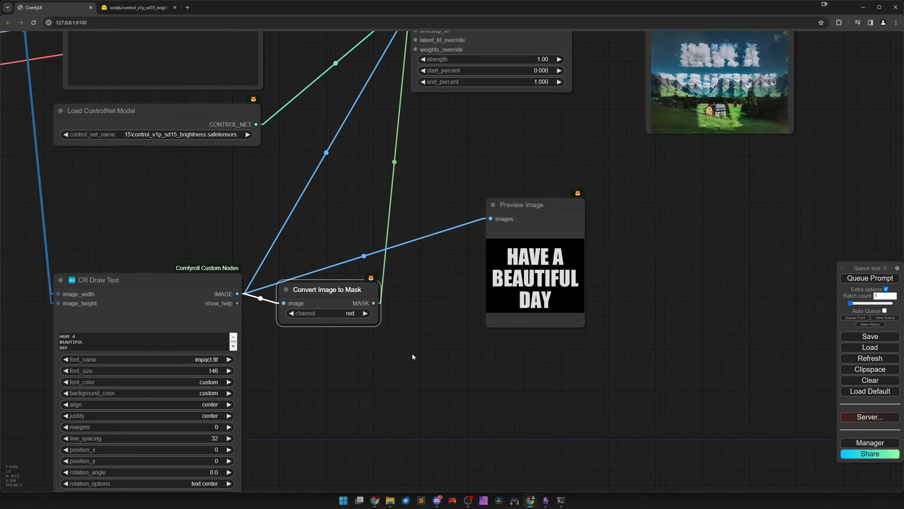
Check the channel options of Convert Image to Mask, keeping red, and align the node with the CR Draw Text image output.
scroll(307, 347, up, 4)
drag(307, 347, 460, 313)
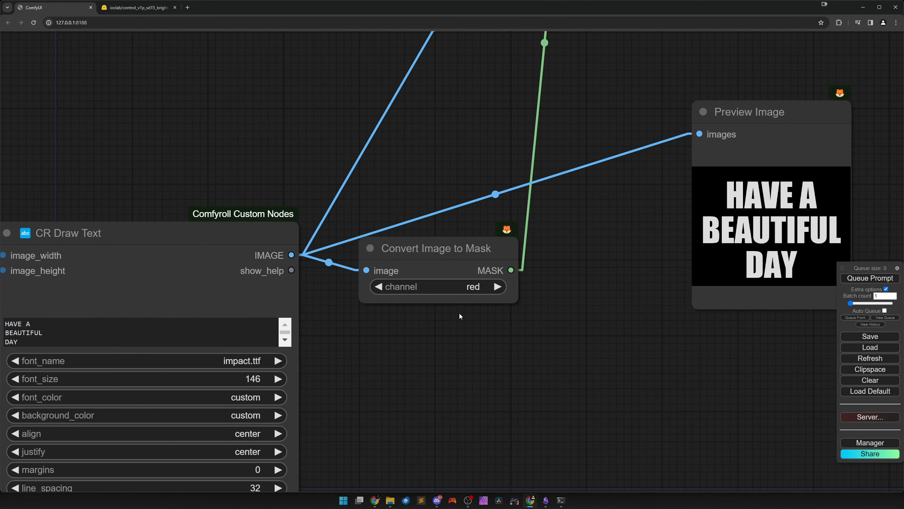
click(467, 287)
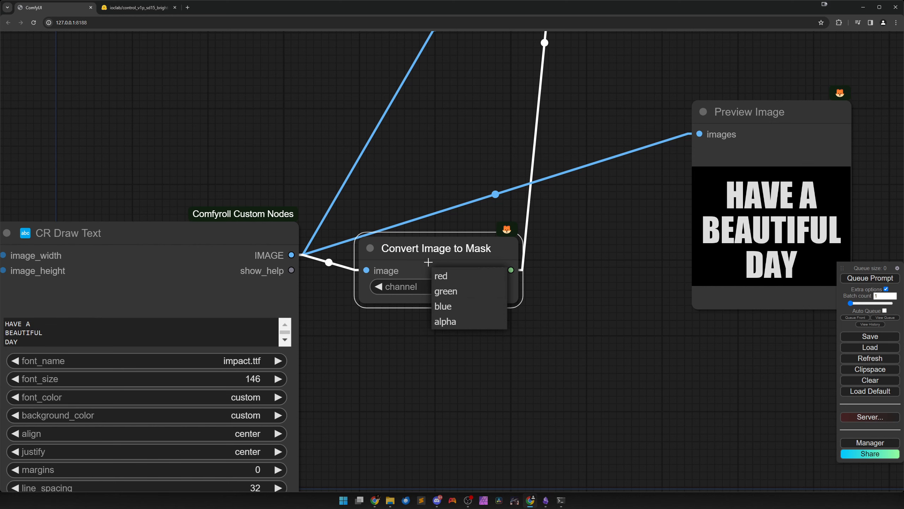
drag(436, 262, 438, 247)
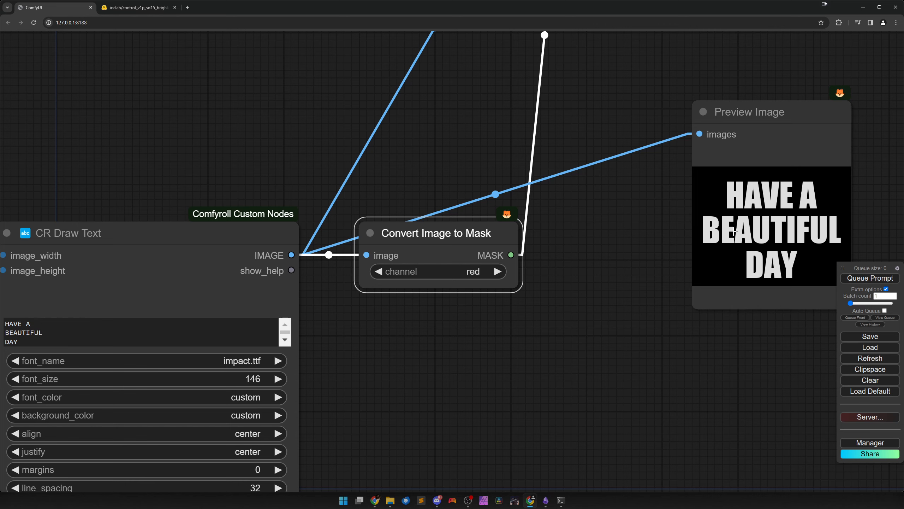
Branch the mask output into a new MaskToImage node and attach a Preview Image node to its image output.
scroll(554, 339, down, 5)
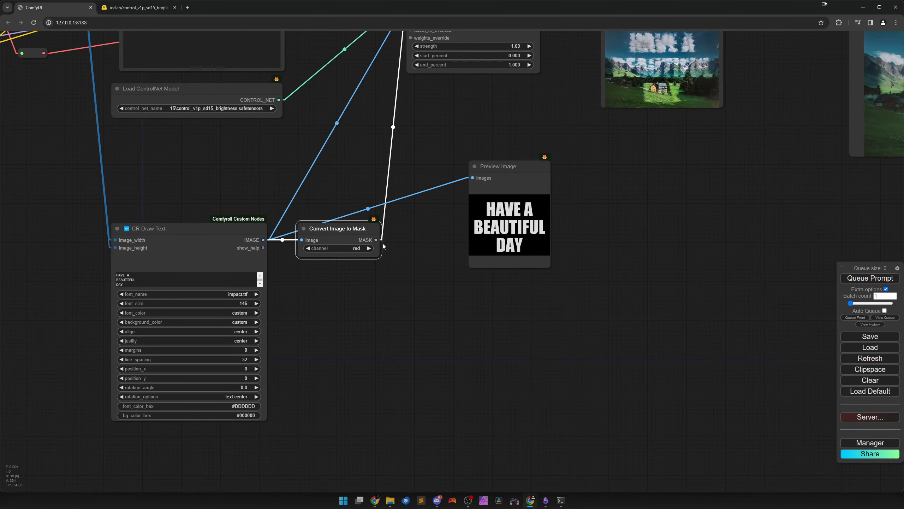
drag(376, 240, 440, 295)
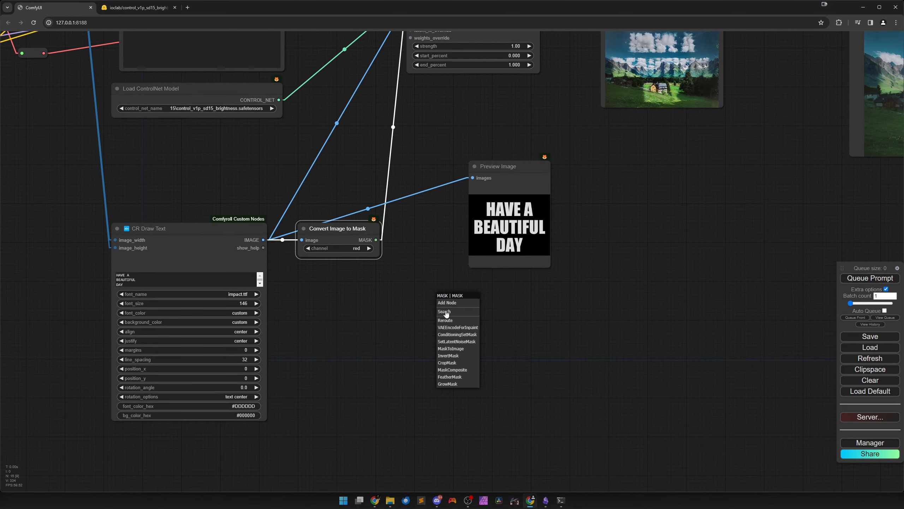
click(452, 348)
drag(519, 308, 554, 350)
click(575, 407)
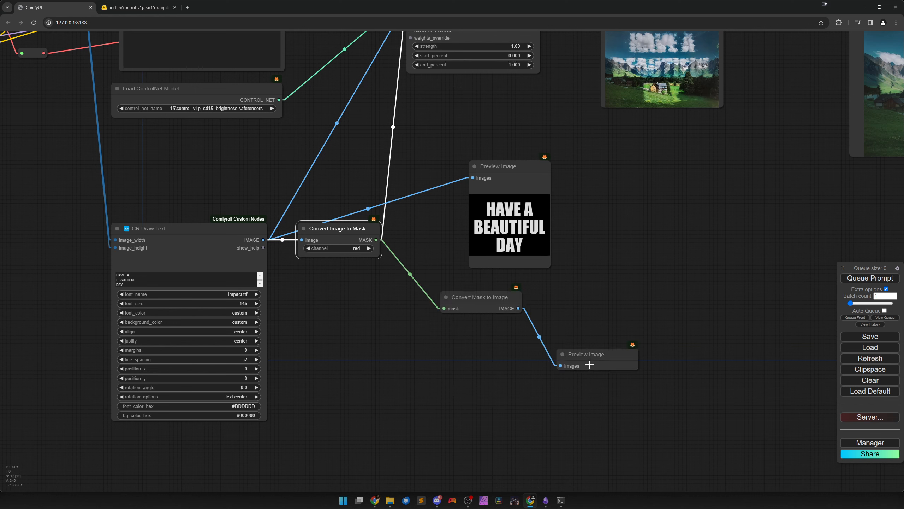
Line up Convert Mask to Image and its Preview Image in a row below the text preview, and queue the prompt.
drag(478, 312, 438, 302)
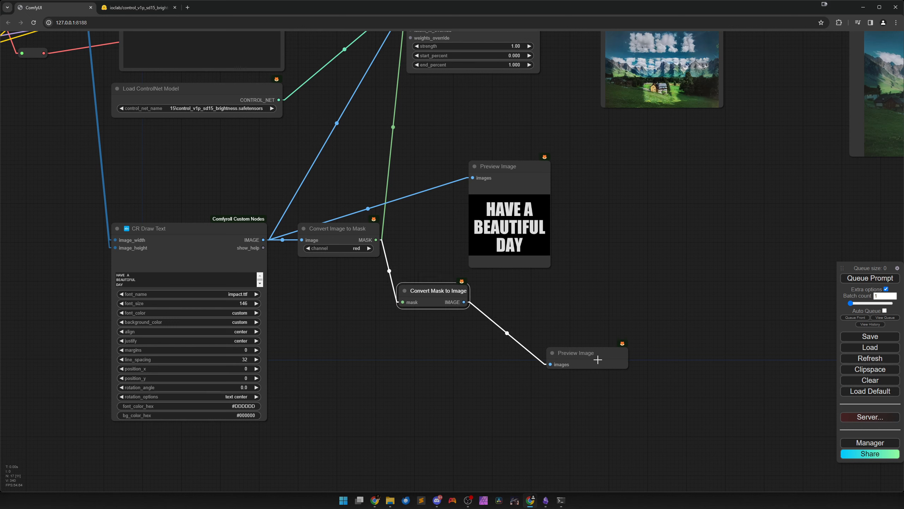
drag(593, 350, 548, 298)
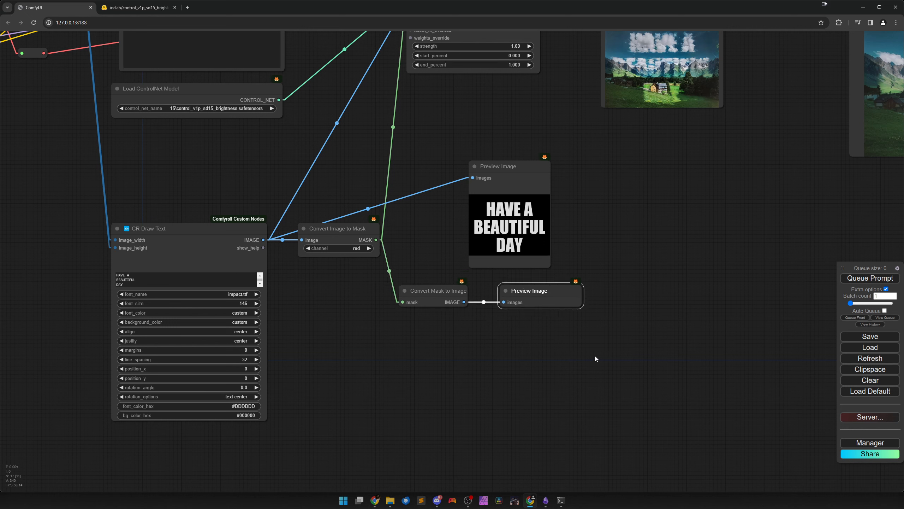
click(632, 352)
click(854, 279)
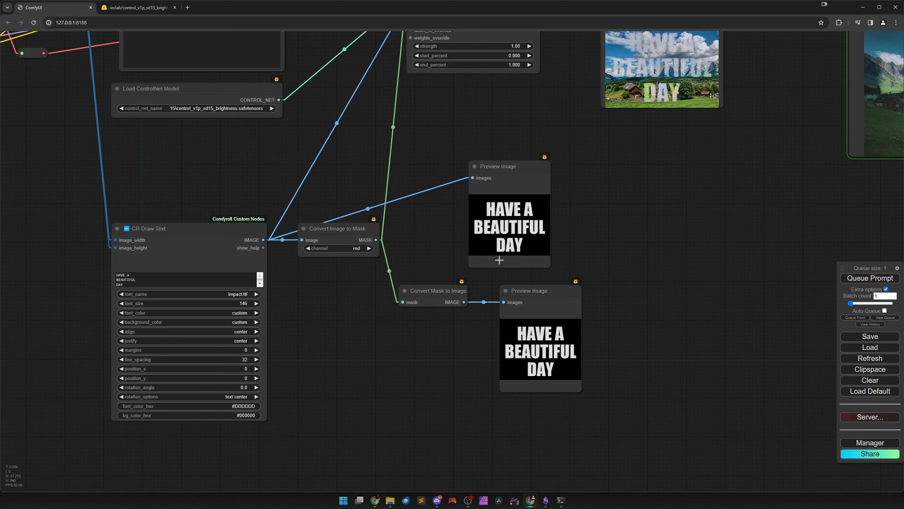
Examine the generated landscape preview closely for how the masked lettering blends with the clouds, mountains and houses.
drag(604, 234, 528, 310)
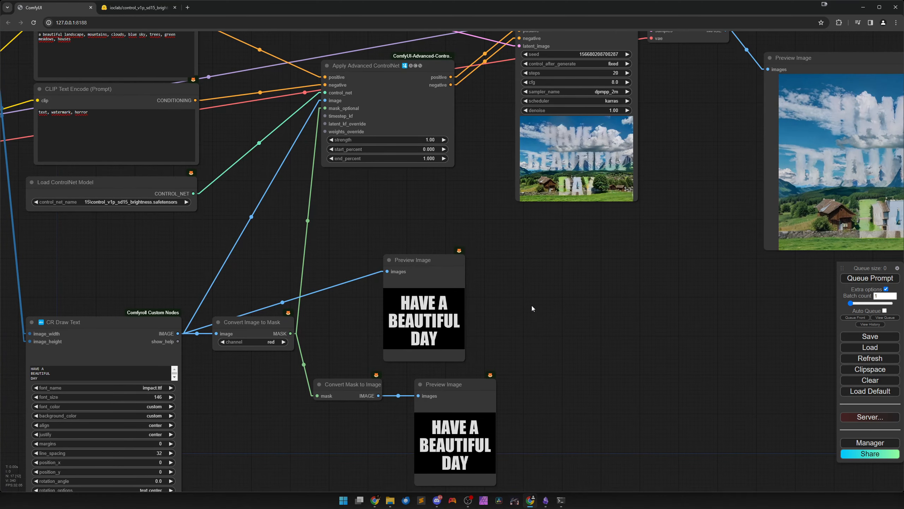
drag(569, 288, 456, 331)
drag(557, 340, 464, 360)
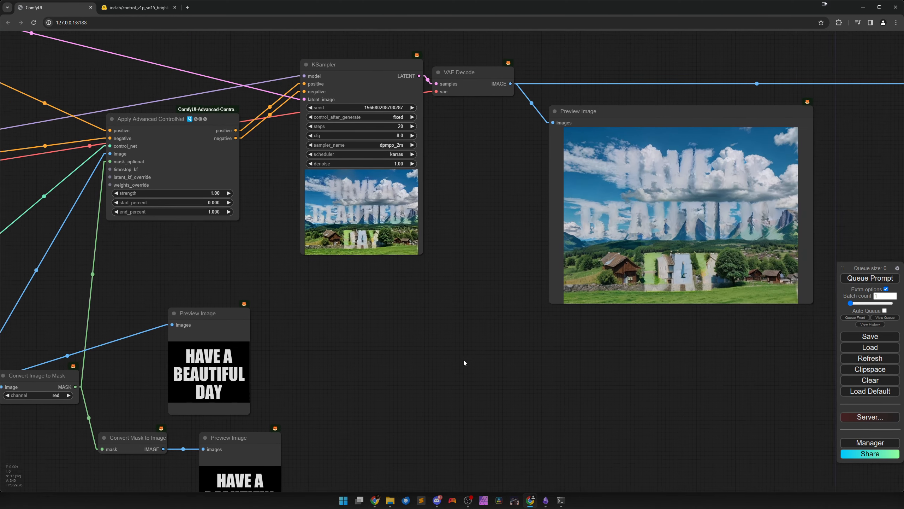
drag(529, 352, 438, 365)
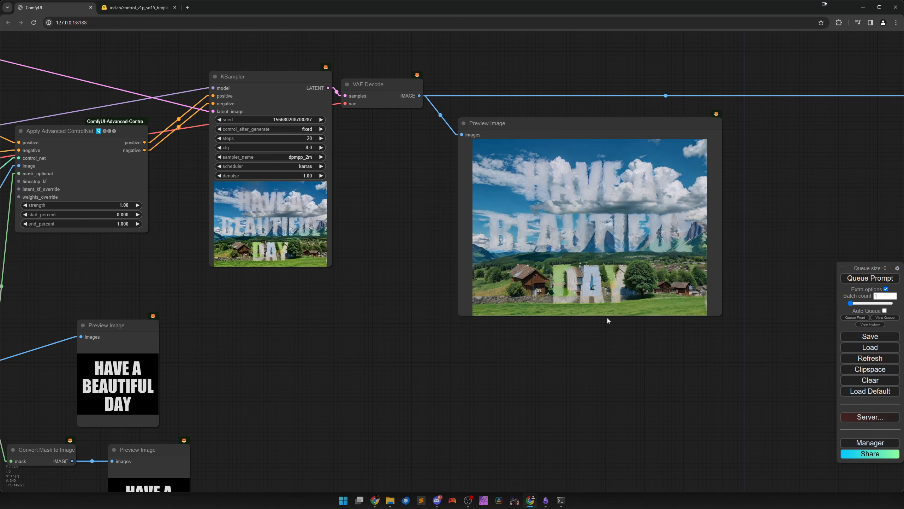
scroll(592, 264, up, 2)
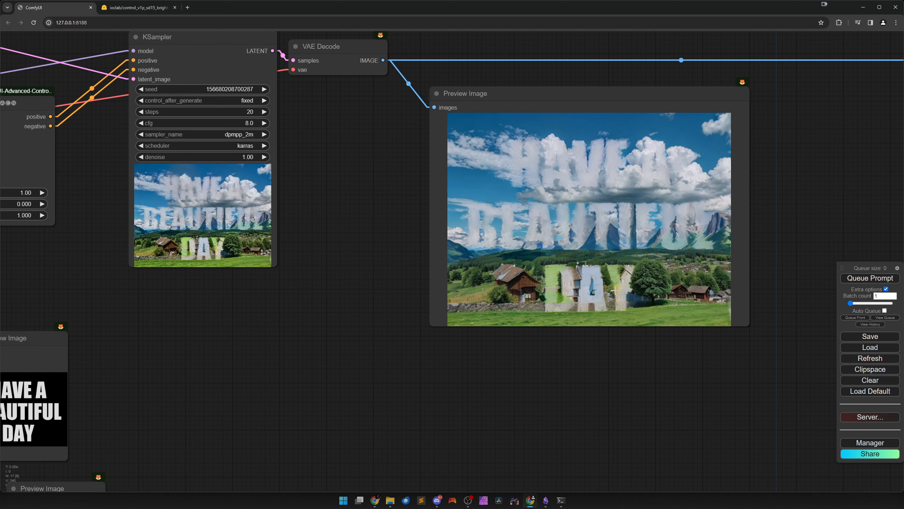
scroll(593, 306, down, 10)
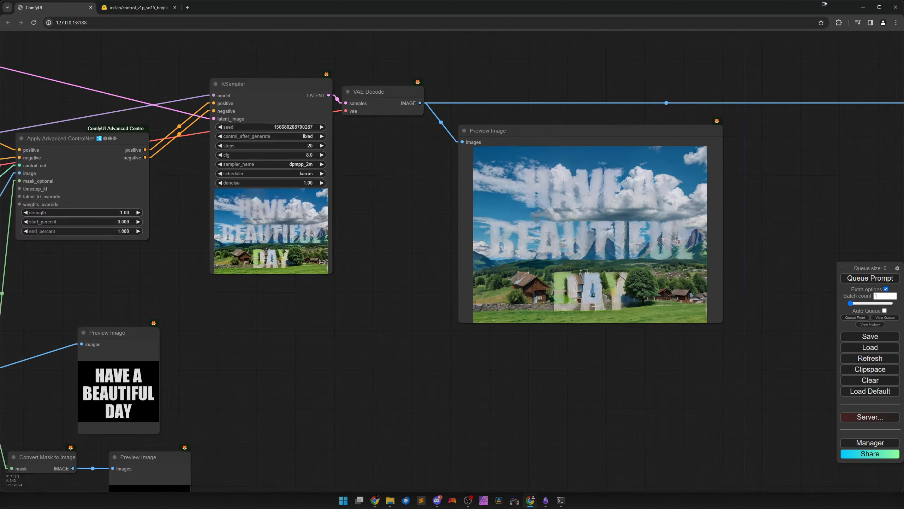
scroll(595, 307, up, 6)
scroll(596, 309, up, 5)
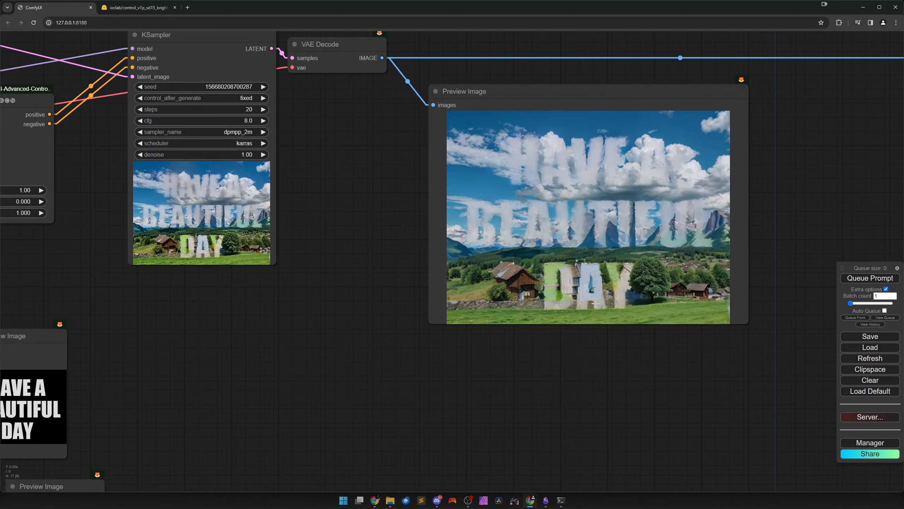
scroll(551, 322, up, 3)
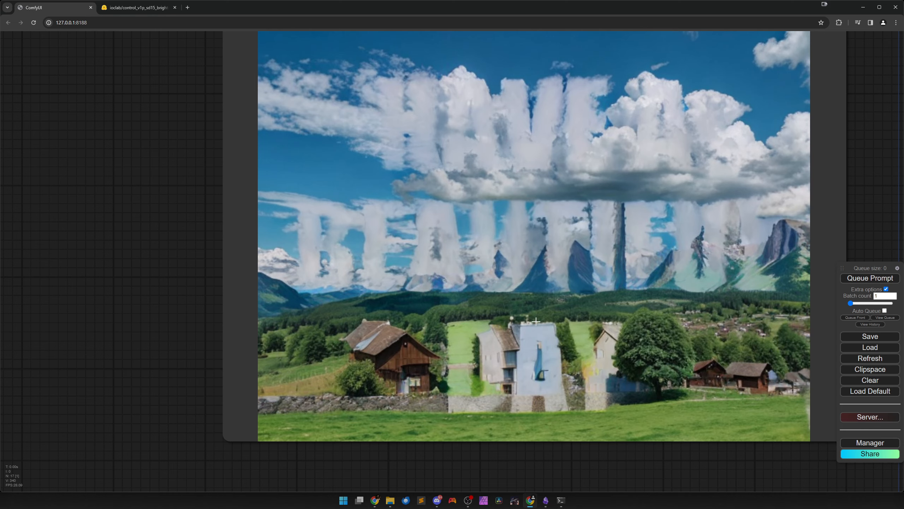
scroll(627, 337, down, 5)
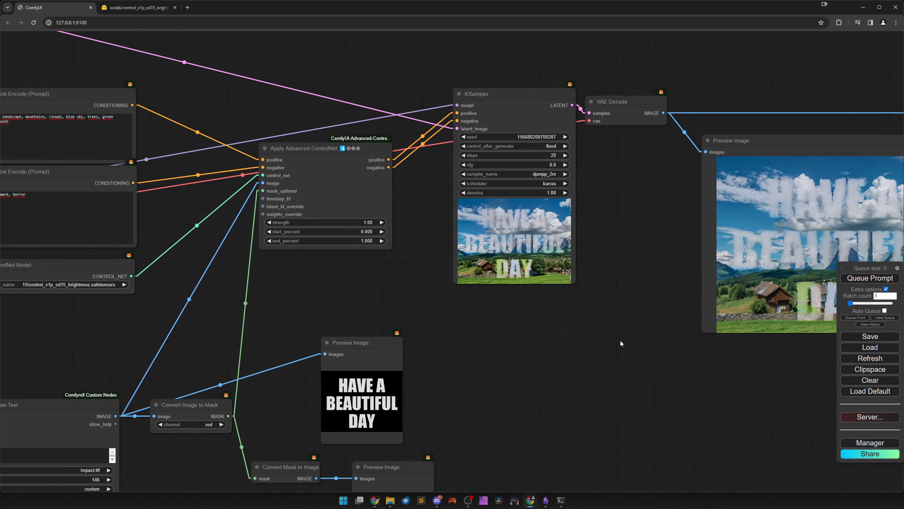
Set Apply Advanced ControlNet's strength to 0.70 and start_percent to 0.100, and open end_percent for editing.
drag(620, 340, 668, 333)
scroll(255, 135, up, 3)
drag(425, 243, 414, 244)
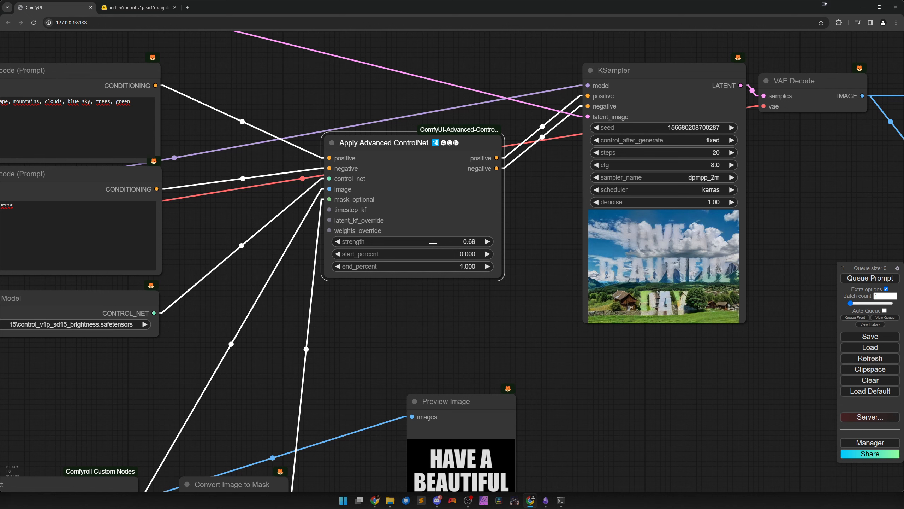
click(489, 242)
click(470, 253)
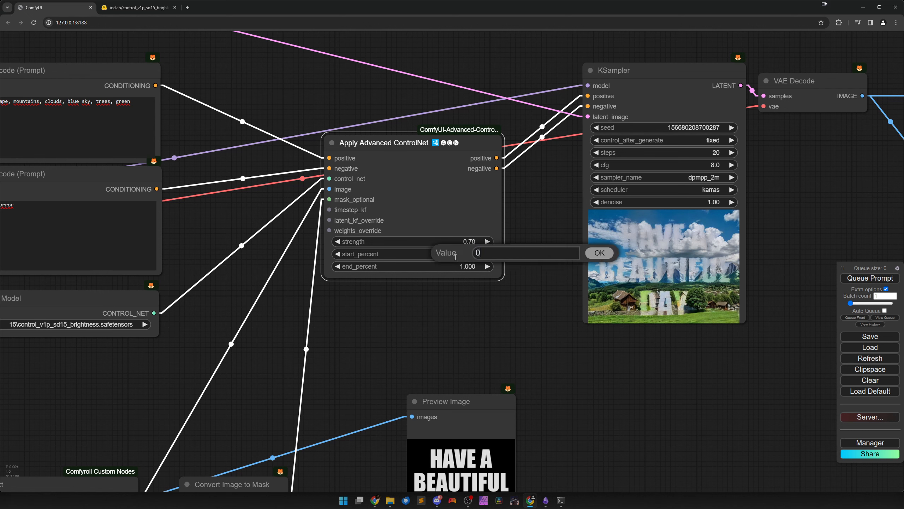
key(Return)
click(466, 267)
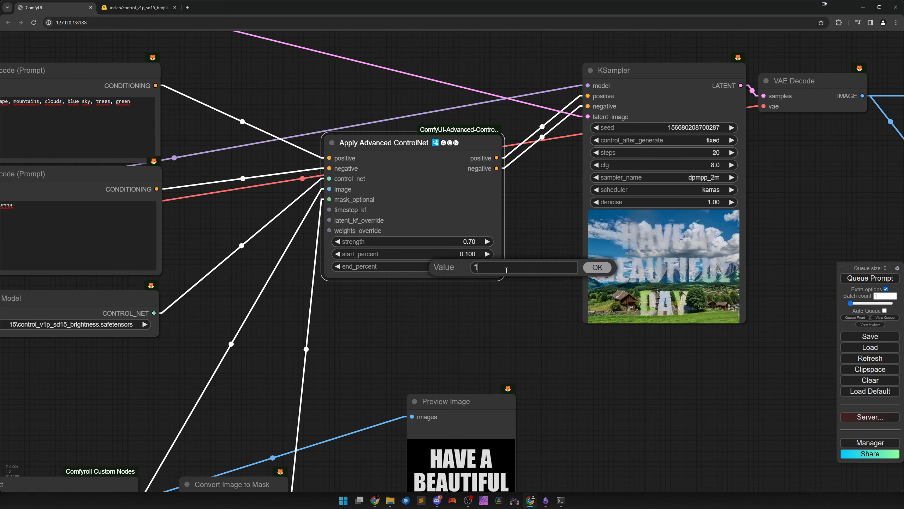
Set end_percent of the Apply Advanced ControlNet node to 0.95 and generate the image to check the preview.
text(0.95)
key(Return)
click(869, 278)
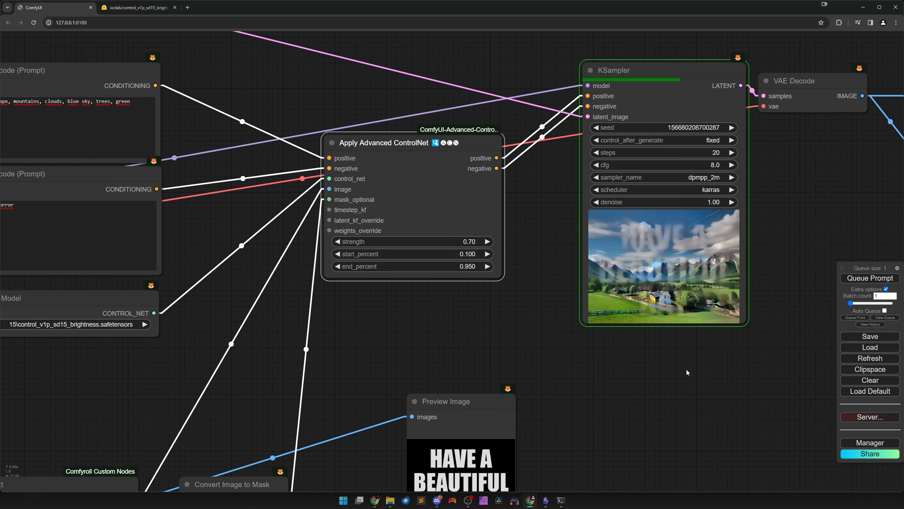
drag(712, 369, 383, 347)
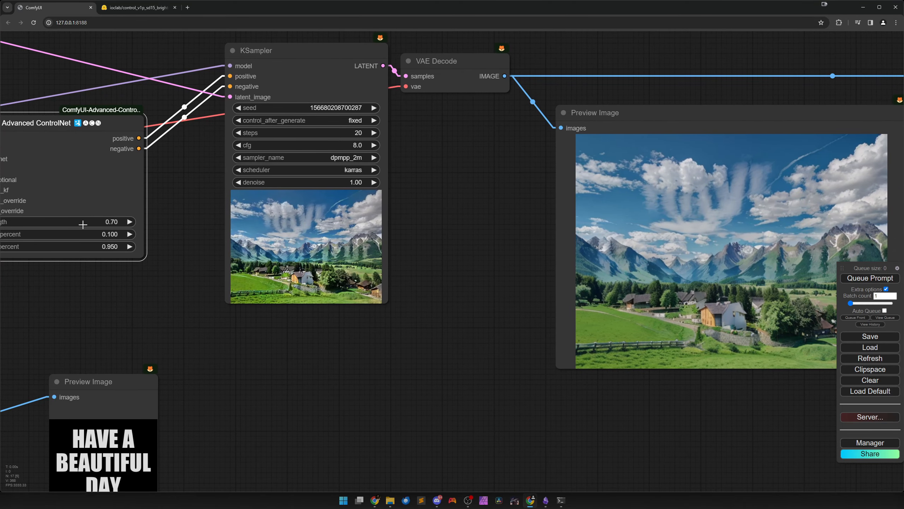
Raise the Apply Advanced ControlNet strength to 1.00 and generate the image again.
drag(82, 224, 93, 221)
click(885, 279)
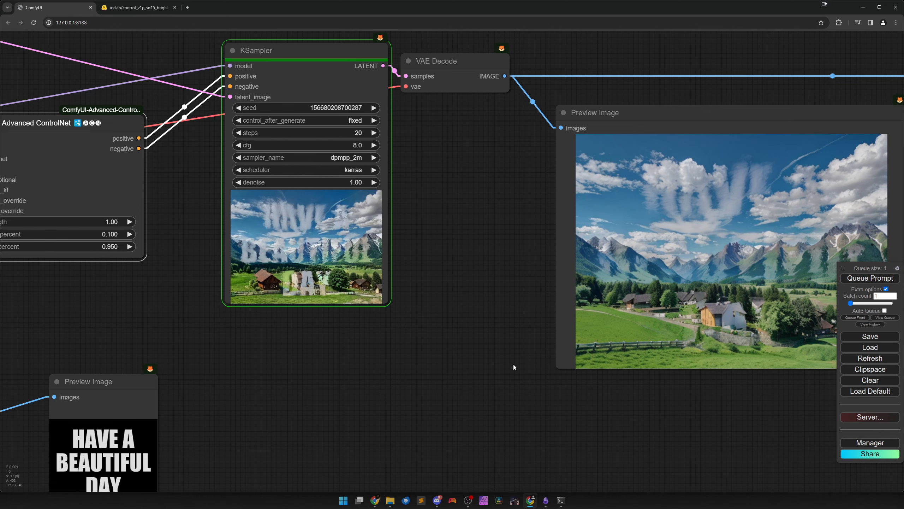
scroll(592, 384, down, 8)
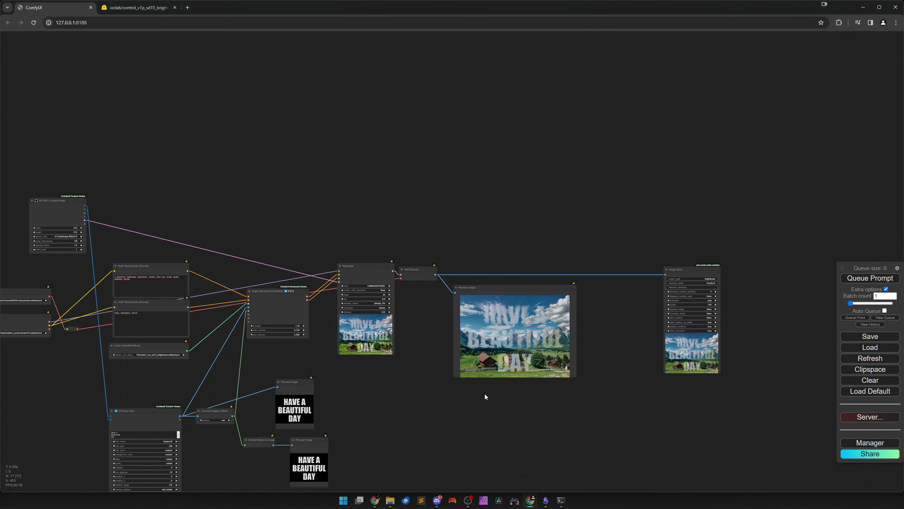
scroll(487, 396, up, 8)
drag(298, 343, 440, 342)
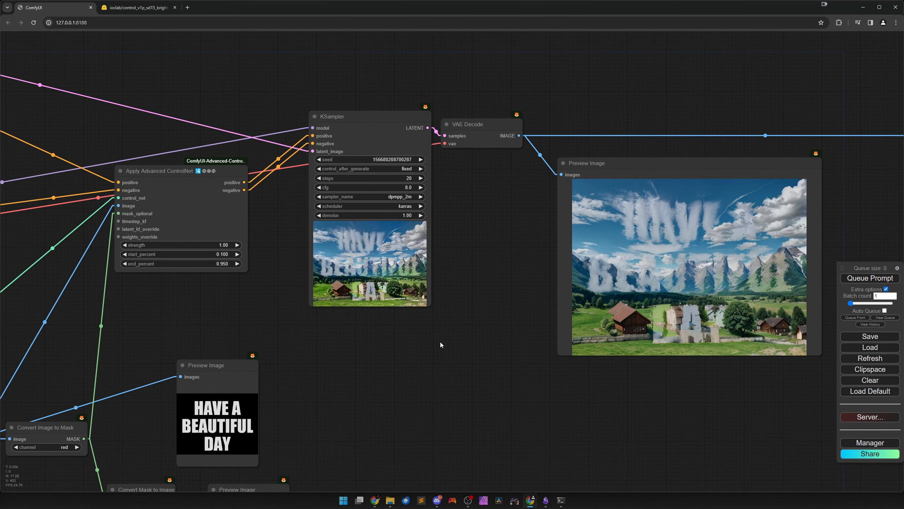
scroll(441, 342, up, 2)
Set the ControlNet's end_percent to 1.000 and regenerate the image.
drag(155, 250, 171, 244)
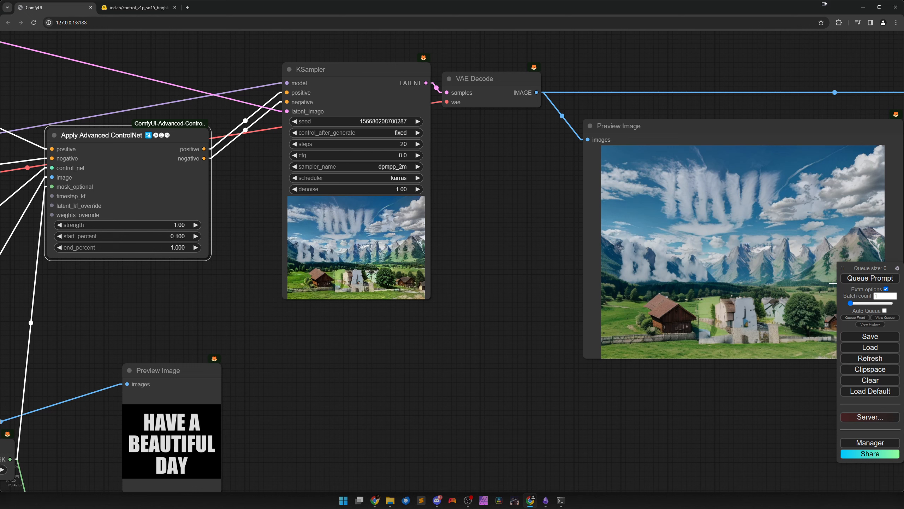
click(853, 279)
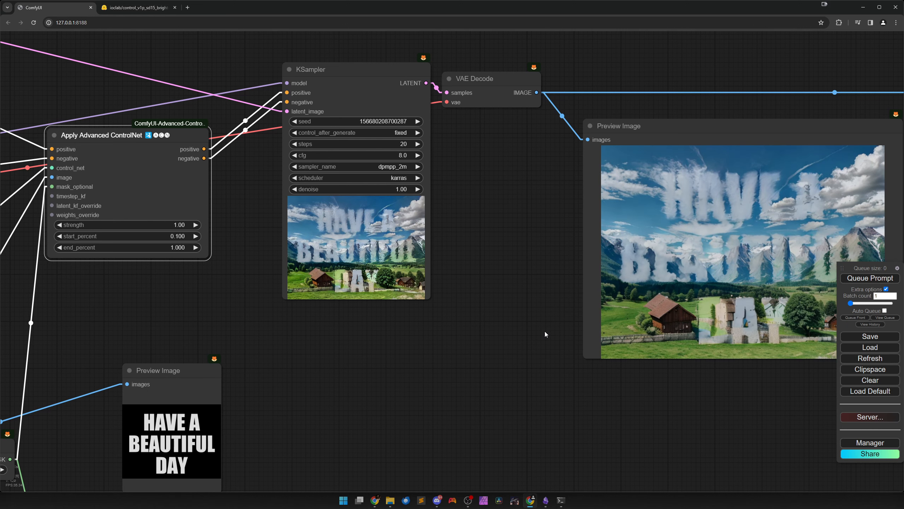
drag(540, 332, 516, 332)
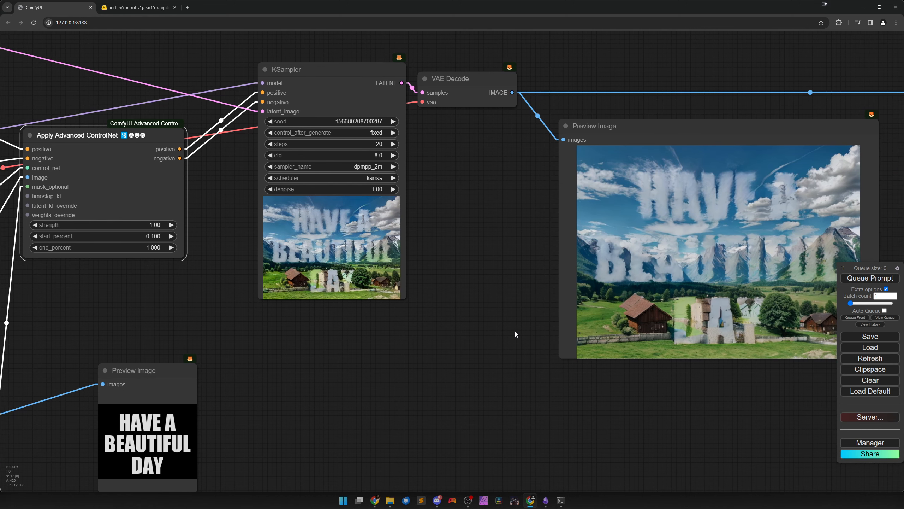
click(393, 121)
click(870, 278)
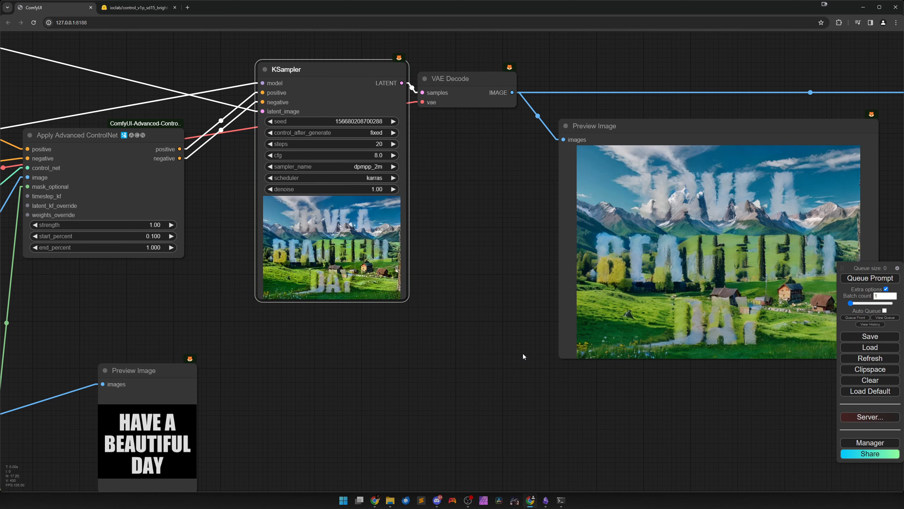
drag(523, 354, 308, 363)
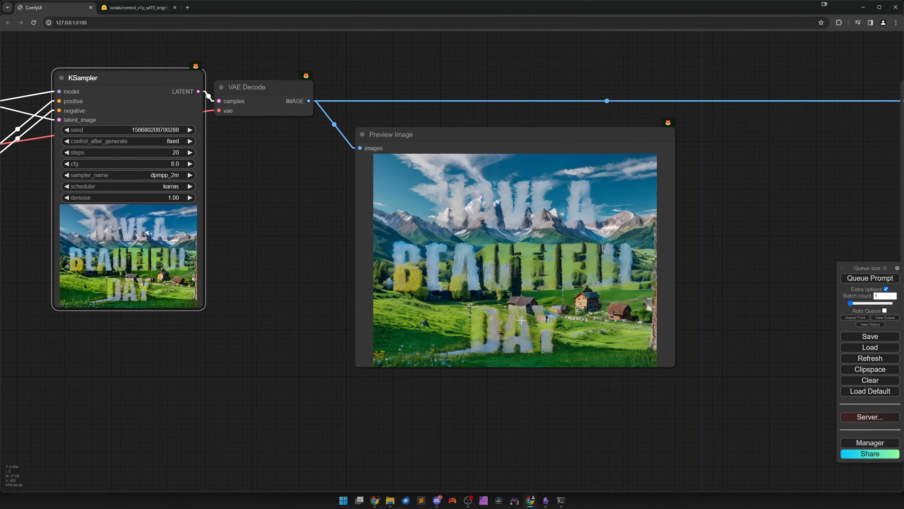
scroll(535, 313, up, 8)
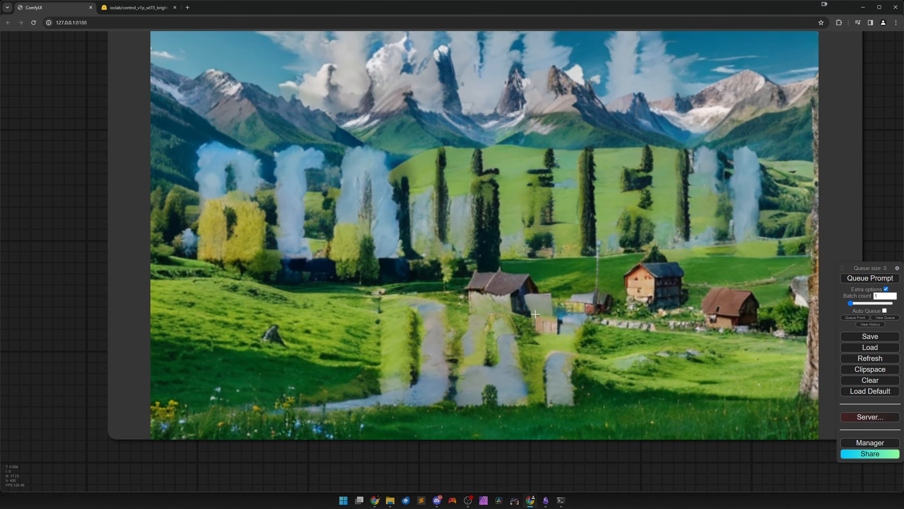
scroll(534, 315, down, 12)
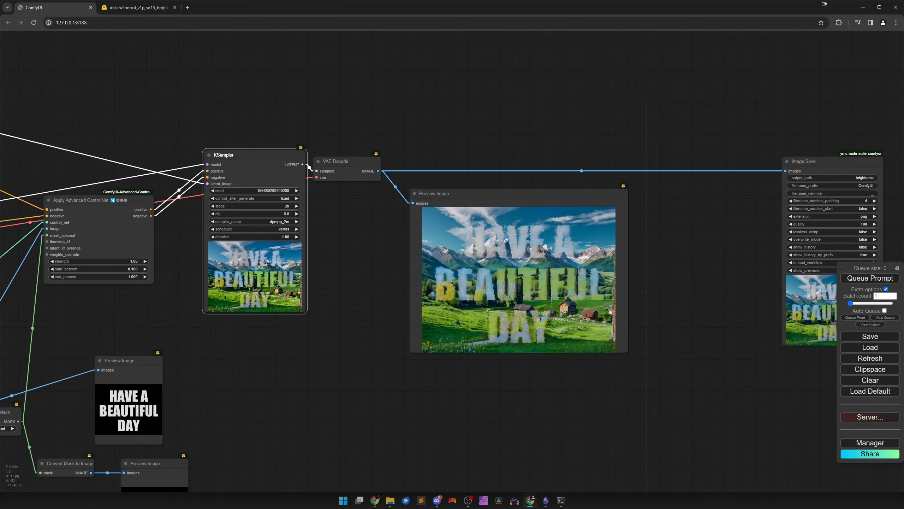
click(858, 279)
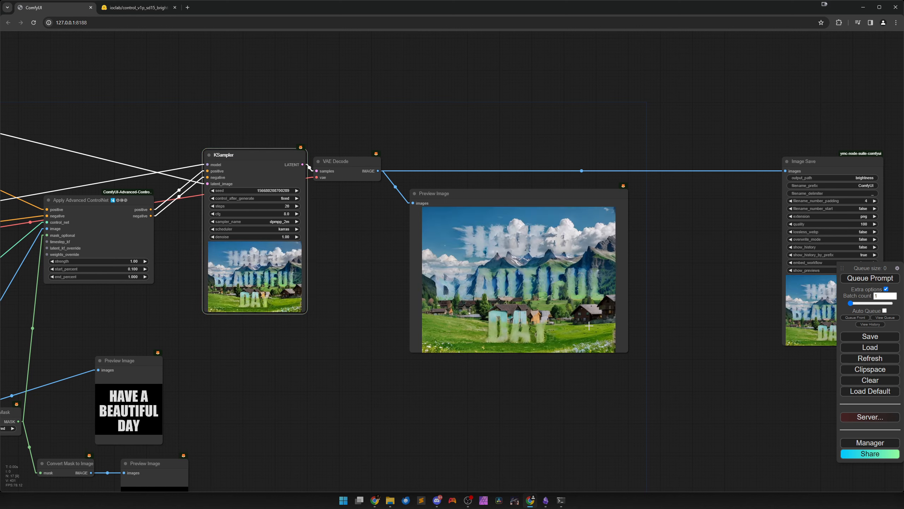
click(297, 191)
click(870, 278)
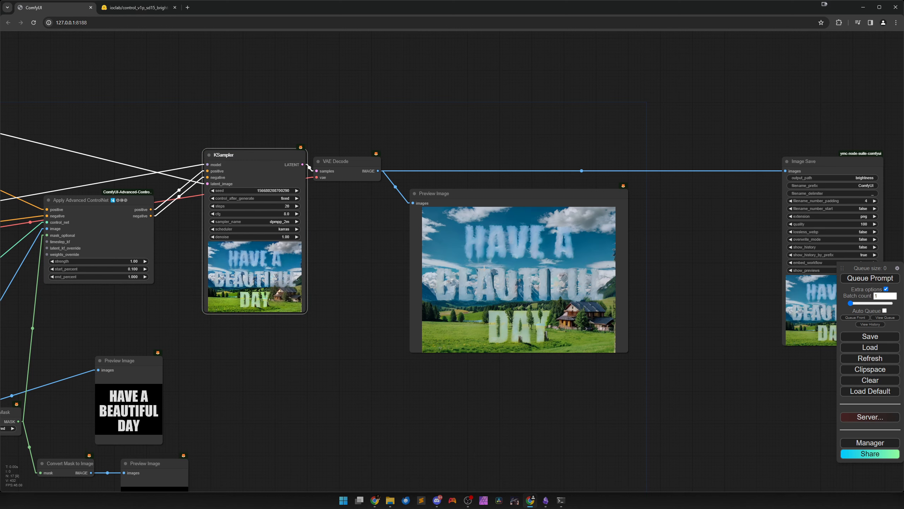
click(858, 277)
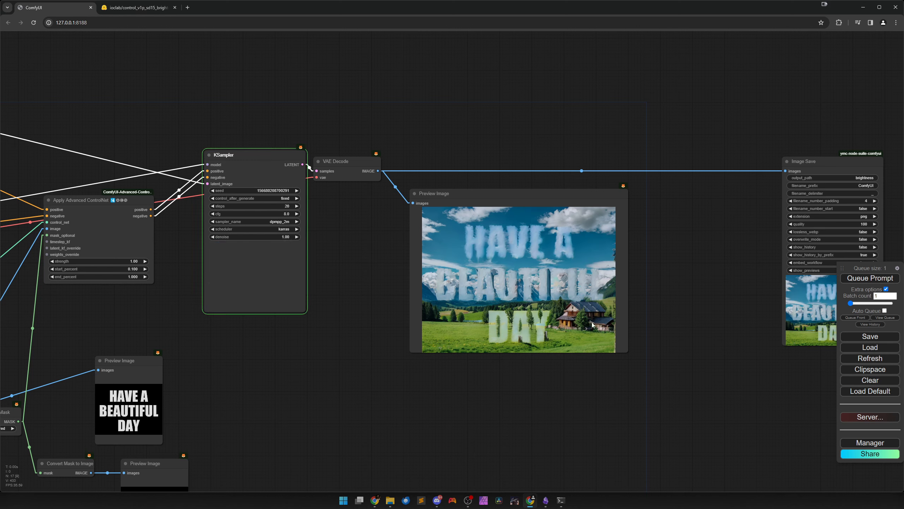
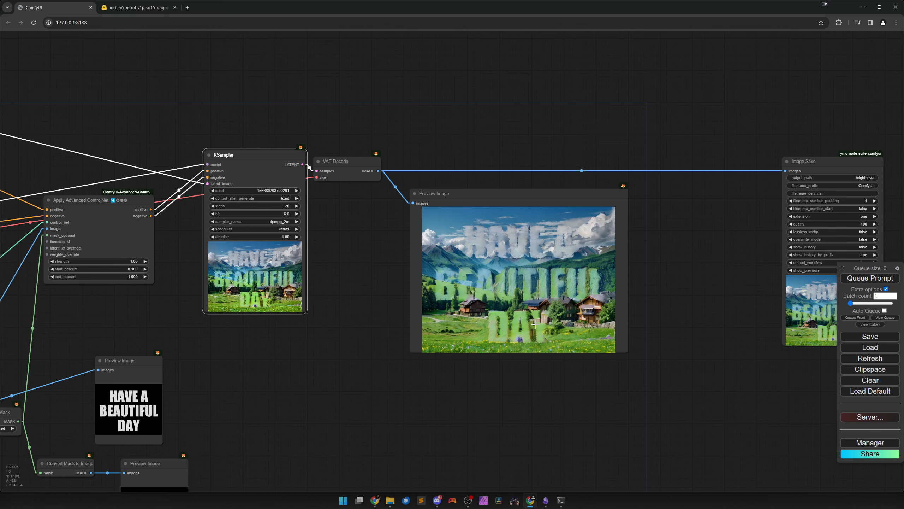
scroll(535, 325, up, 5)
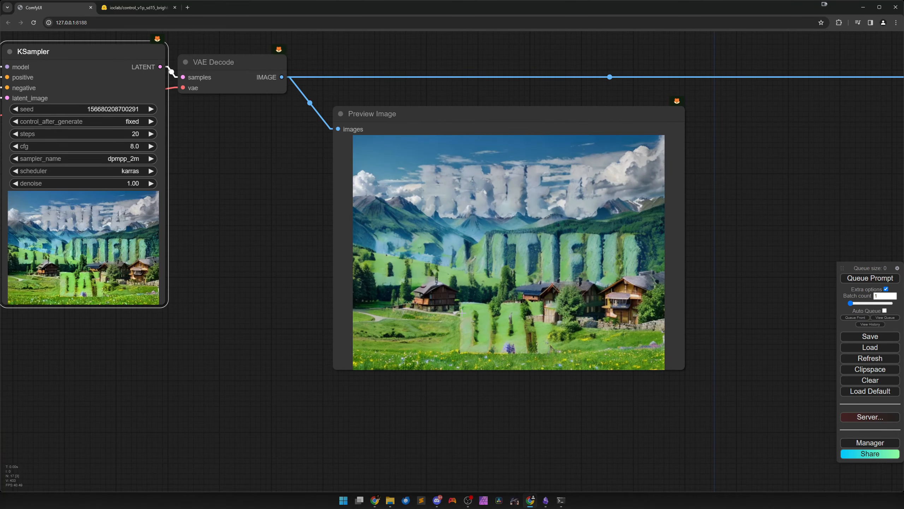
scroll(422, 306, down, 4)
Remove "clouds" from the positive landscape prompt and regenerate the image.
drag(132, 251, 528, 282)
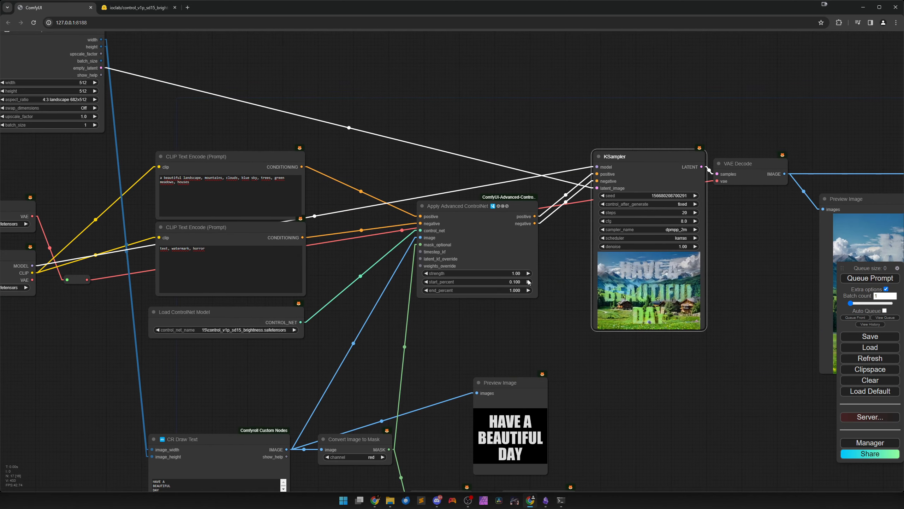
scroll(333, 236, up, 1)
double_click(221, 173)
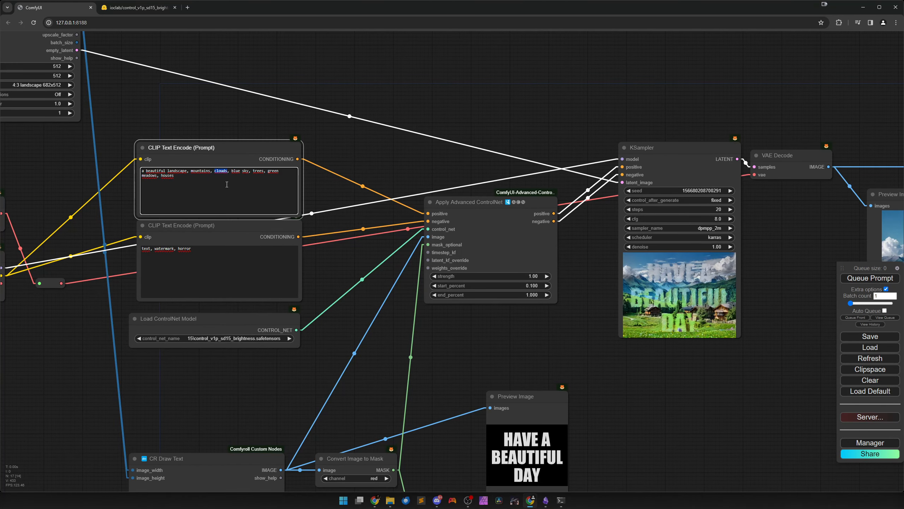
key(BackSpace)
key(BackSpace)
key(BackSpace)
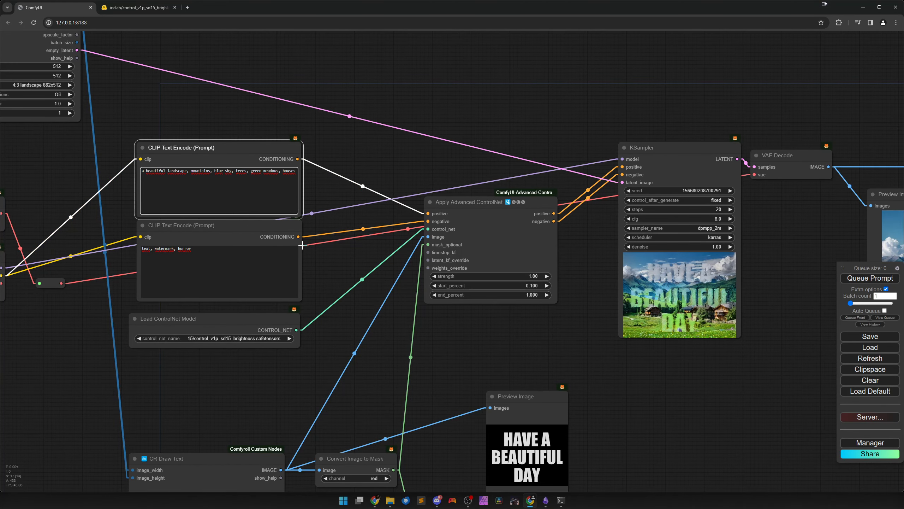
click(850, 278)
drag(789, 299, 480, 284)
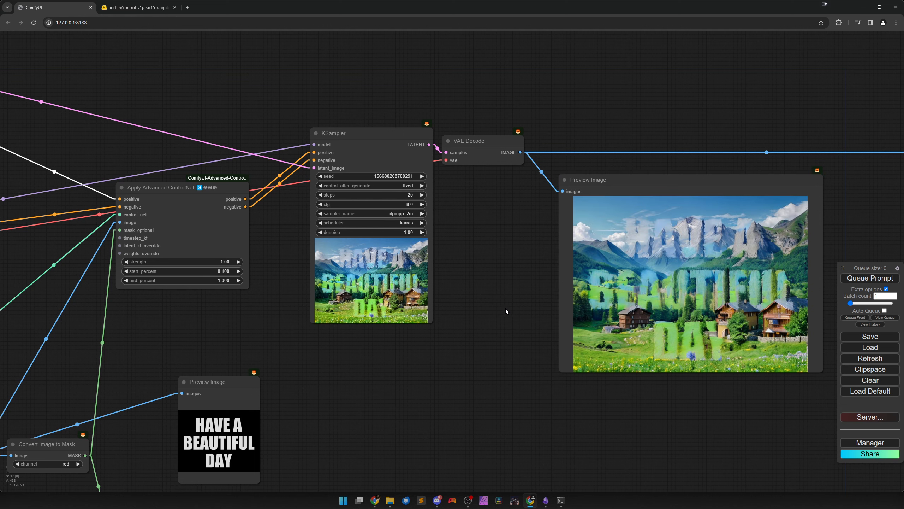
drag(506, 308, 418, 300)
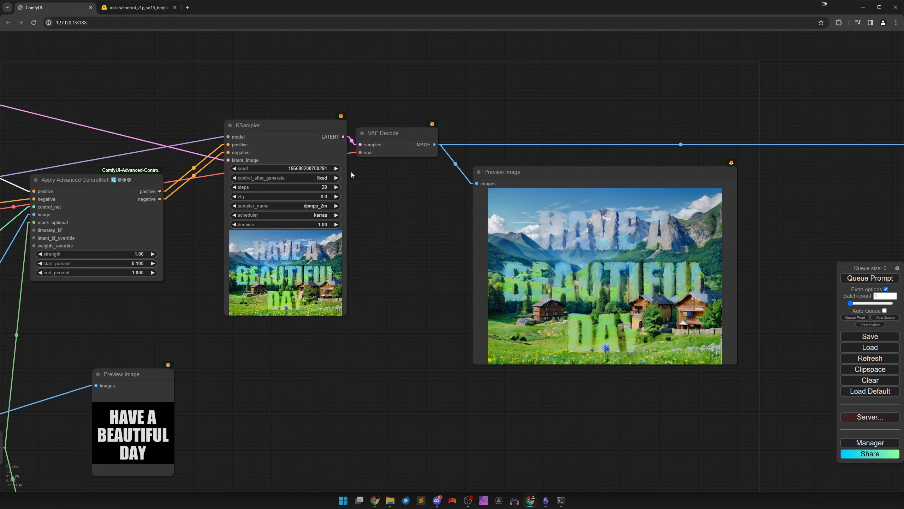
click(336, 168)
click(851, 278)
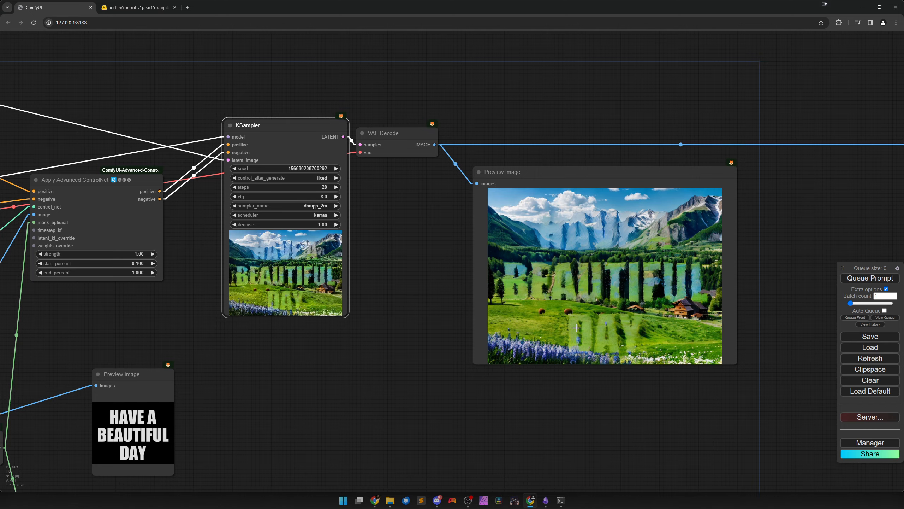
scroll(577, 327, down, 5)
scroll(577, 328, up, 8)
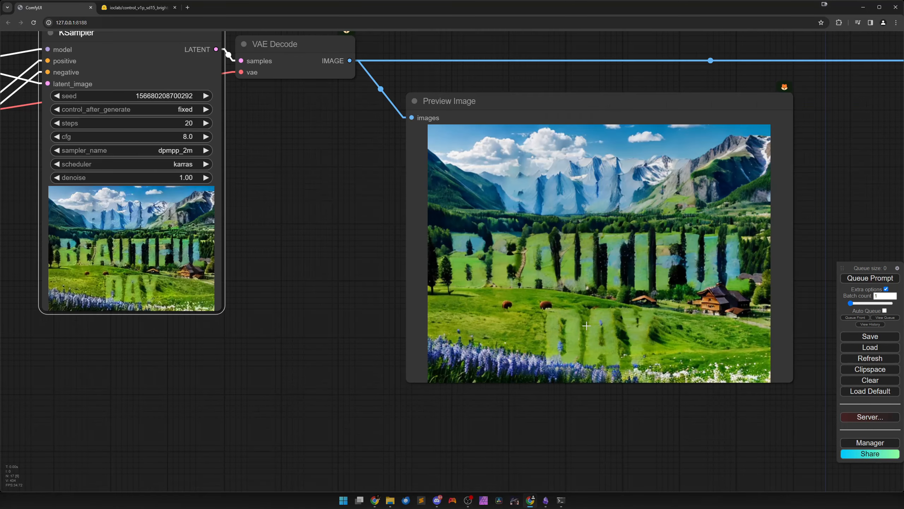
scroll(586, 325, up, 4)
scroll(585, 325, down, 6)
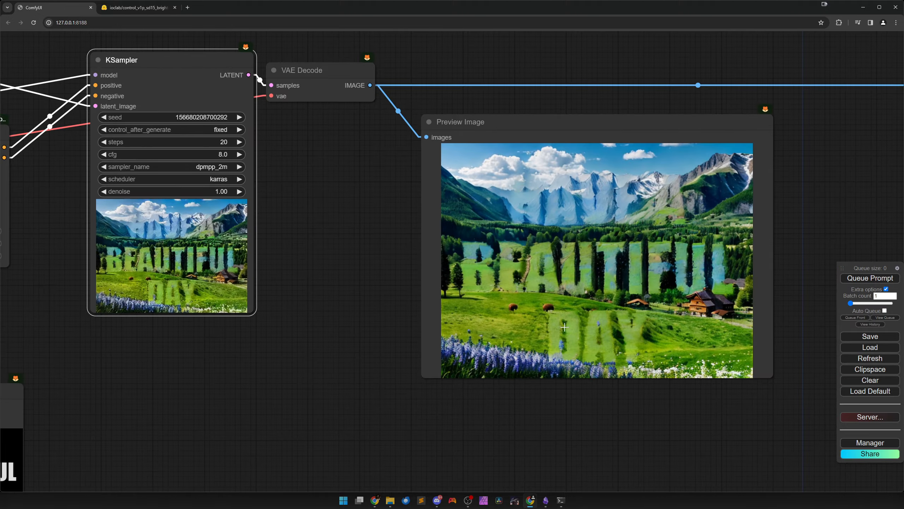
click(516, 198)
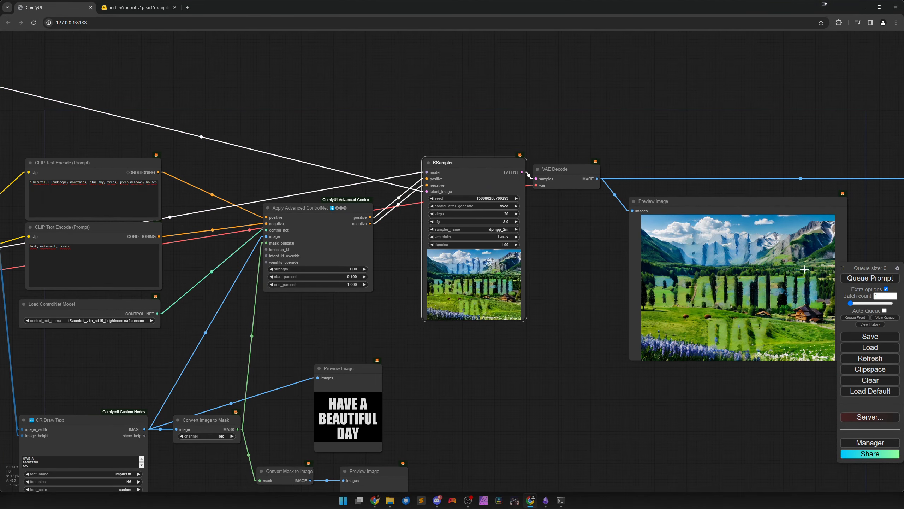
key(ctrl+Return)
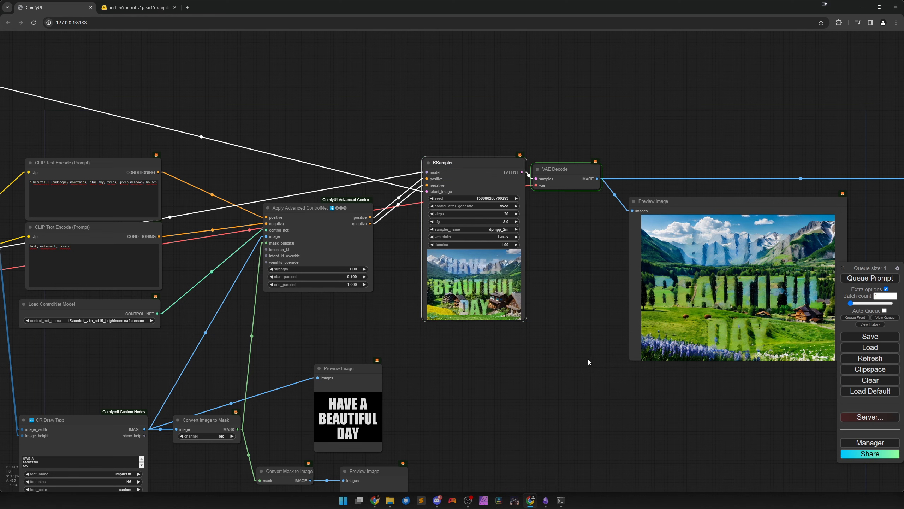
drag(586, 359, 511, 360)
scroll(668, 343, up, 10)
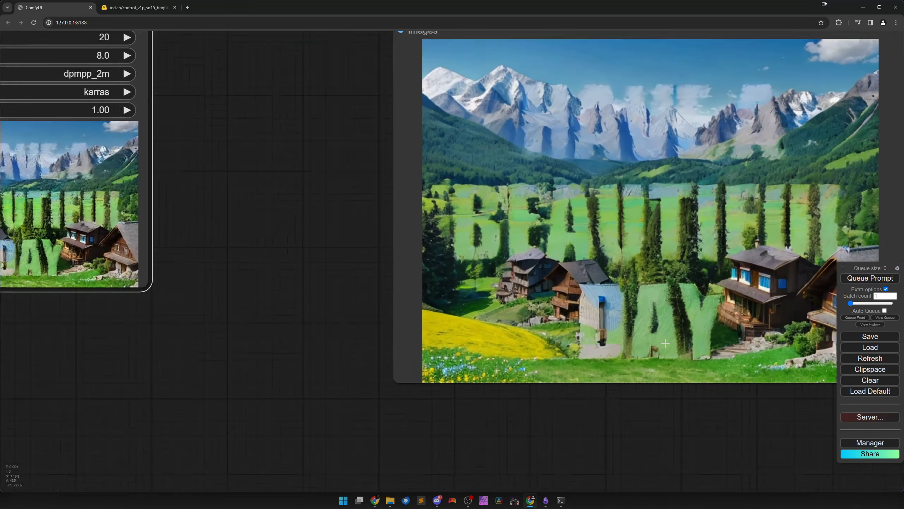
scroll(665, 343, up, 2)
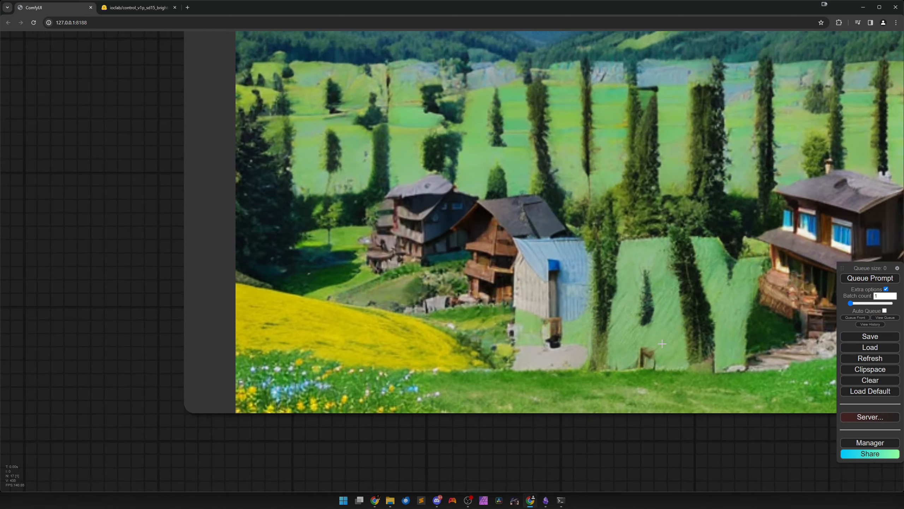
scroll(662, 344, down, 11)
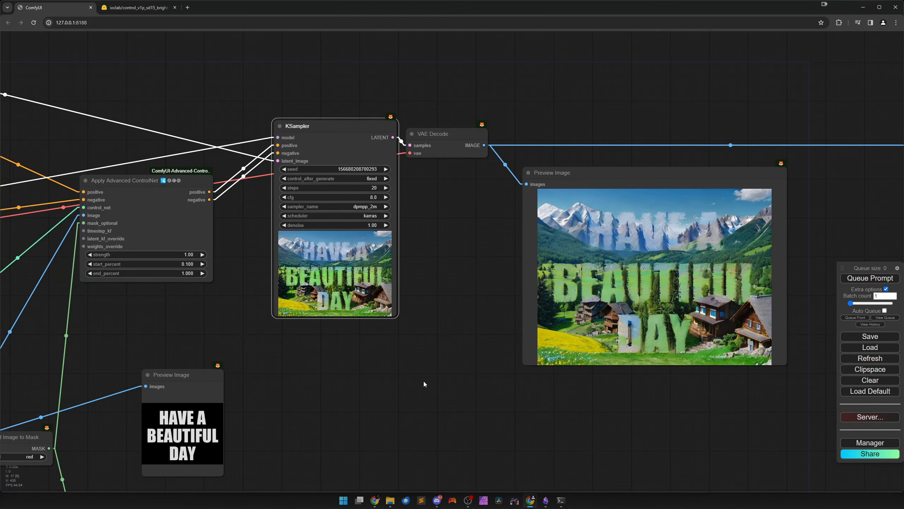
Add a ScaledSoftControlNetWeights node connected to weights_override of Apply Advanced ControlNet and place it just beside that node.
drag(424, 381, 703, 392)
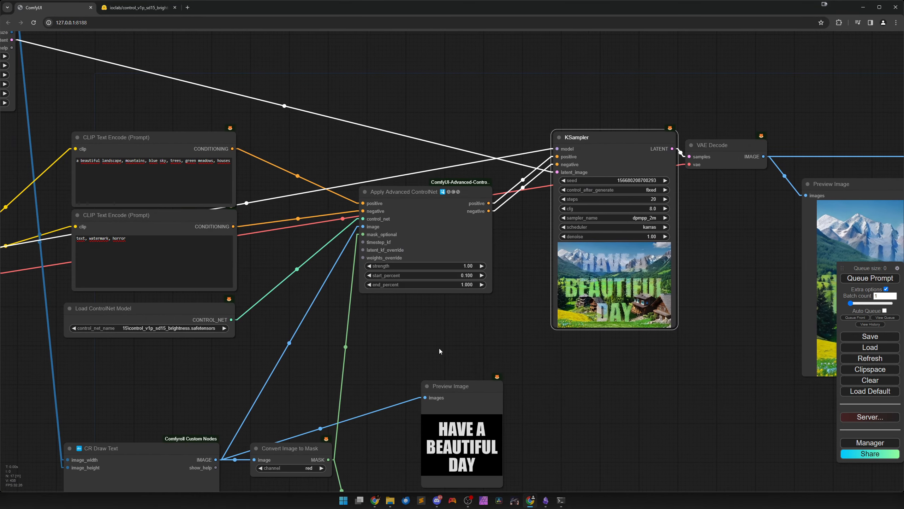
drag(439, 348, 628, 341)
drag(620, 228, 643, 214)
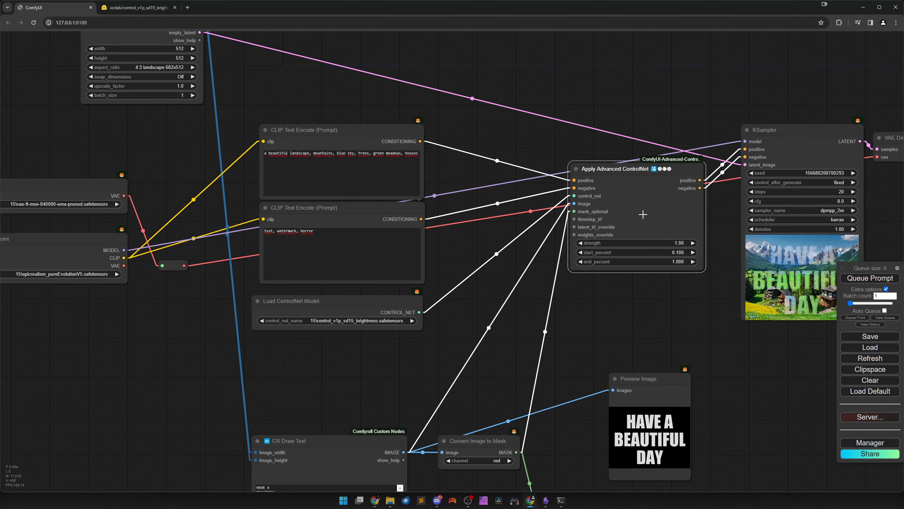
scroll(614, 290, up, 1)
click(608, 294)
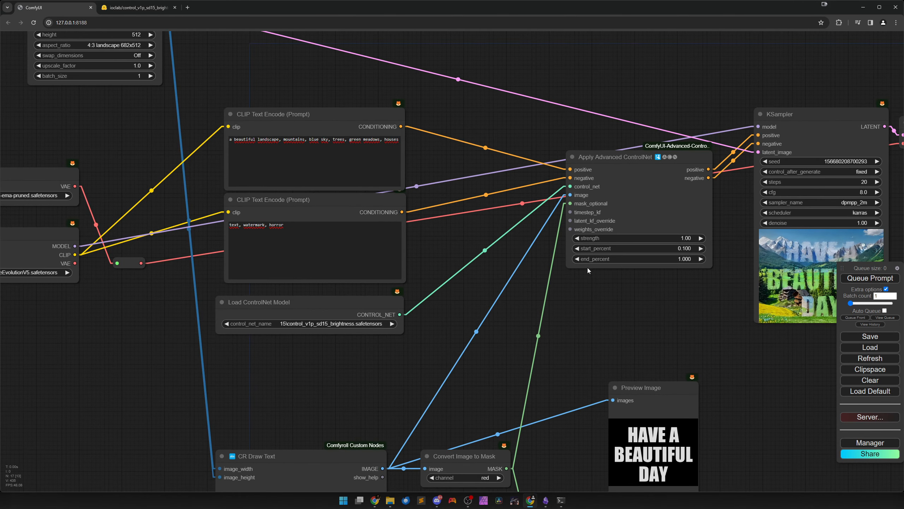
drag(571, 229, 500, 224)
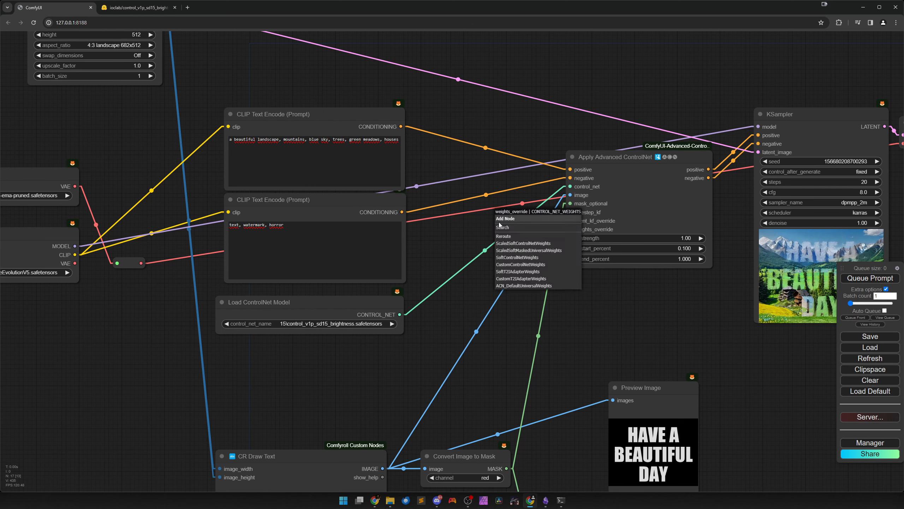
click(518, 244)
drag(545, 229, 464, 234)
drag(466, 232, 466, 231)
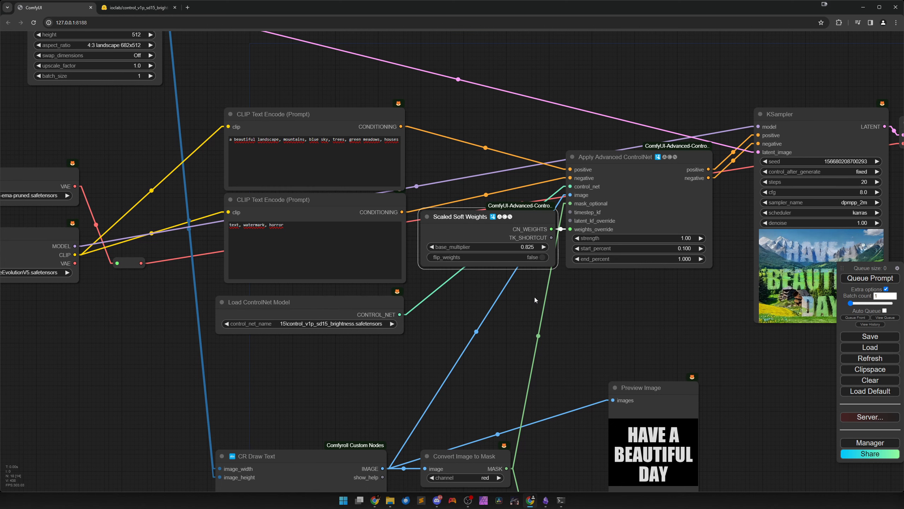
Set the base_multiplier of the Scaled Soft Weights node to 0.900.
scroll(529, 293, up, 4)
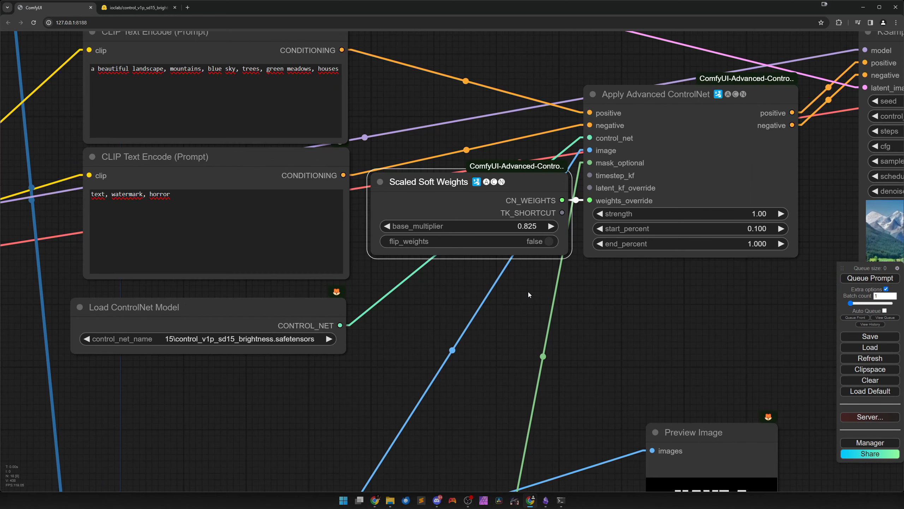
scroll(594, 285, down, 3)
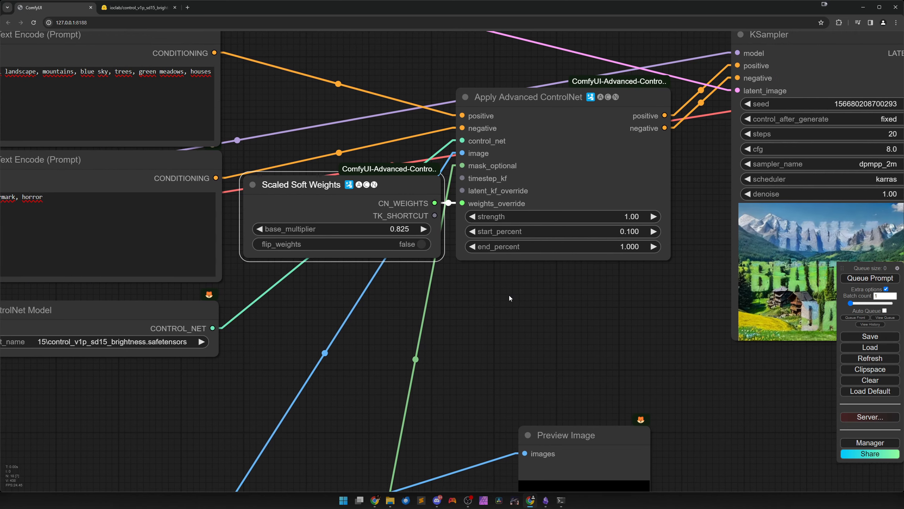
scroll(431, 290, up, 2)
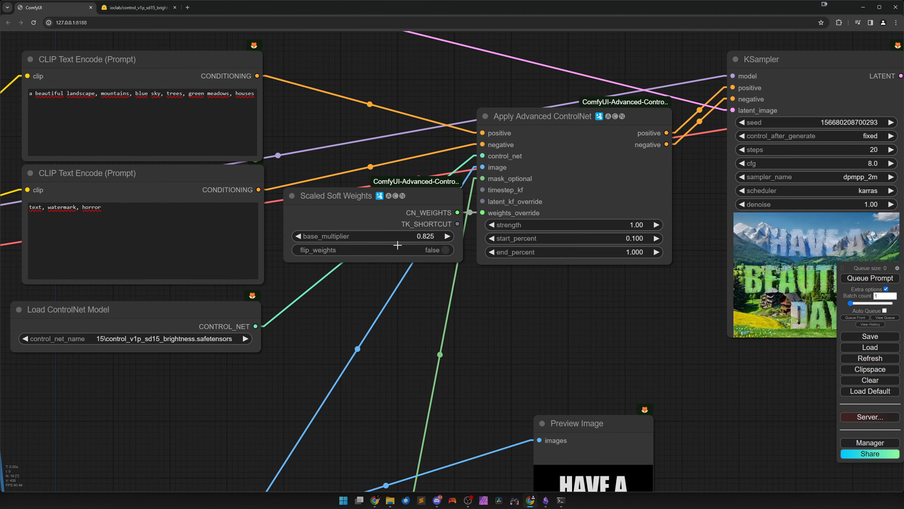
drag(382, 237, 407, 238)
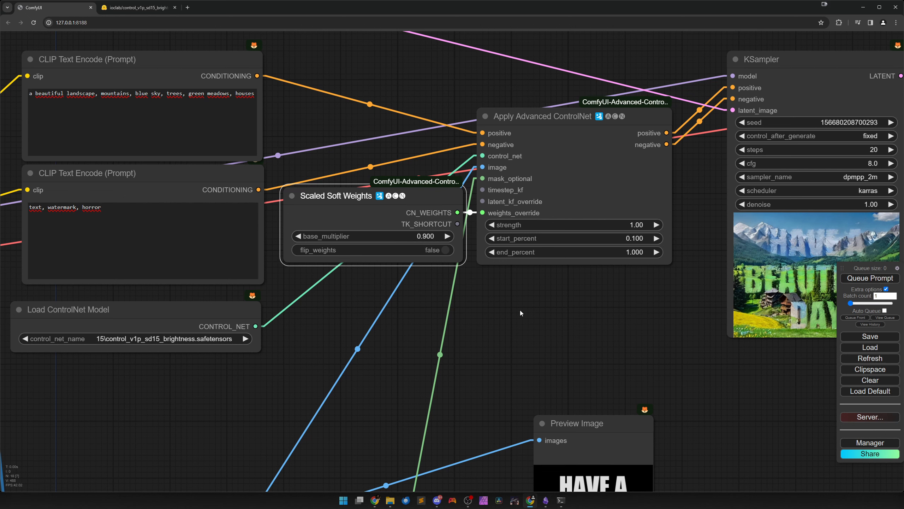
click(556, 315)
scroll(556, 316, down, 4)
drag(501, 320, 326, 325)
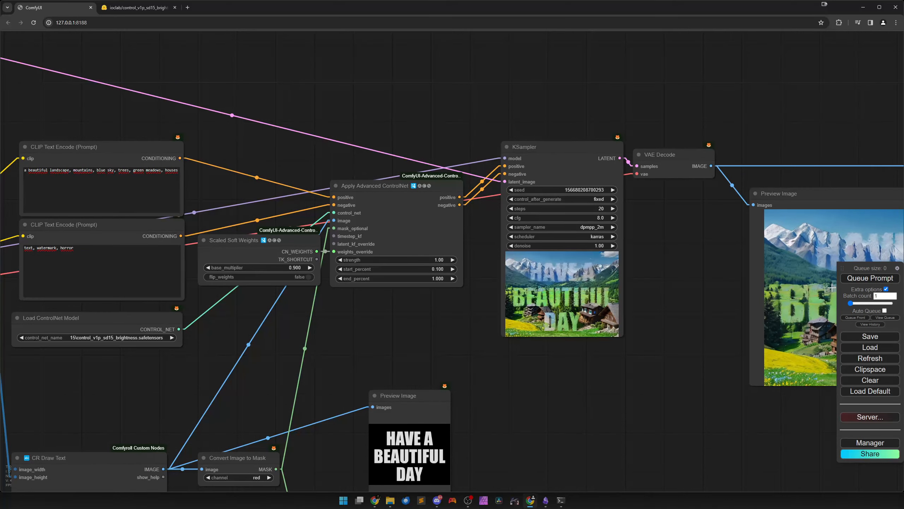
Generate the image with the adjusted soft weights and examine how strongly the text appears in the landscape.
click(854, 280)
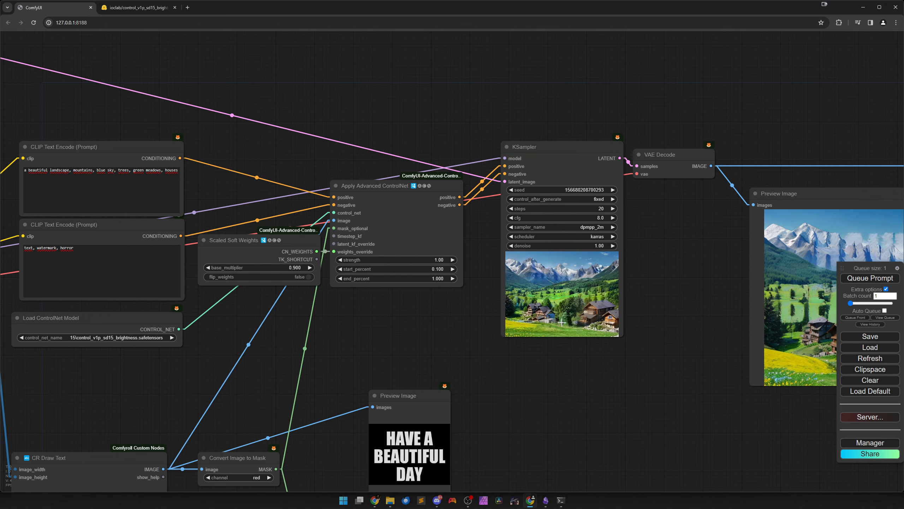
drag(596, 353, 442, 351)
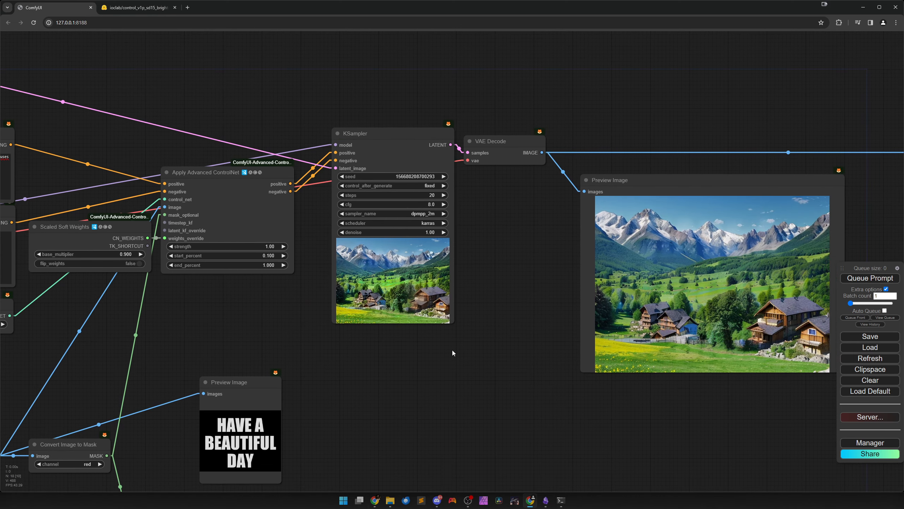
scroll(413, 346, up, 7)
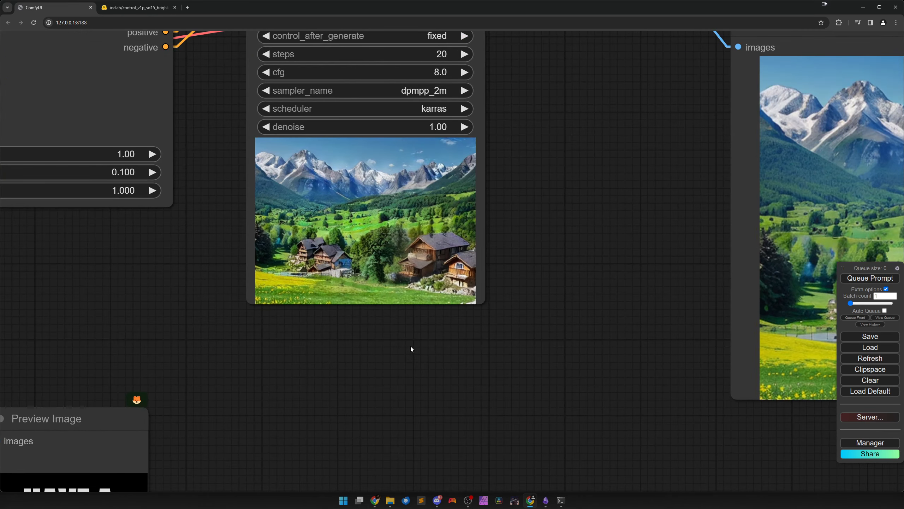
scroll(411, 347, down, 4)
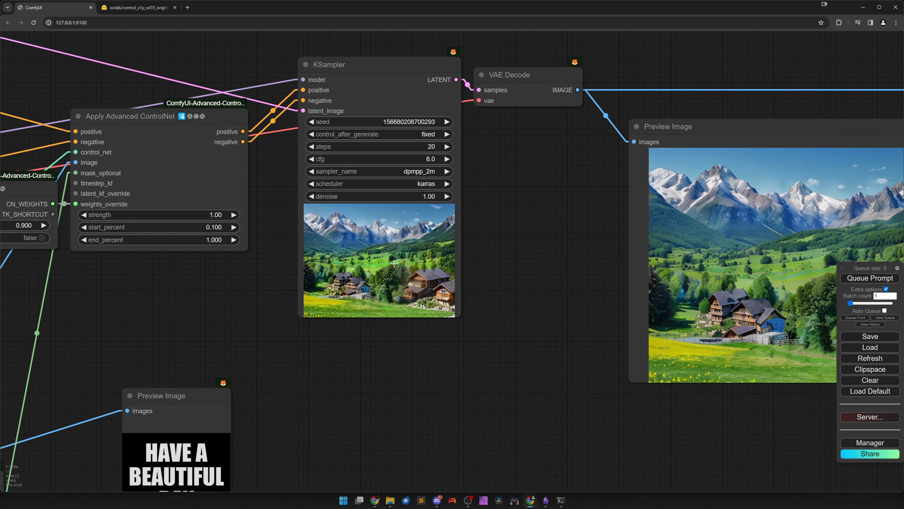
Turn on flip_weights in the Scaled Soft Weights node and regenerate the image.
drag(246, 310, 357, 315)
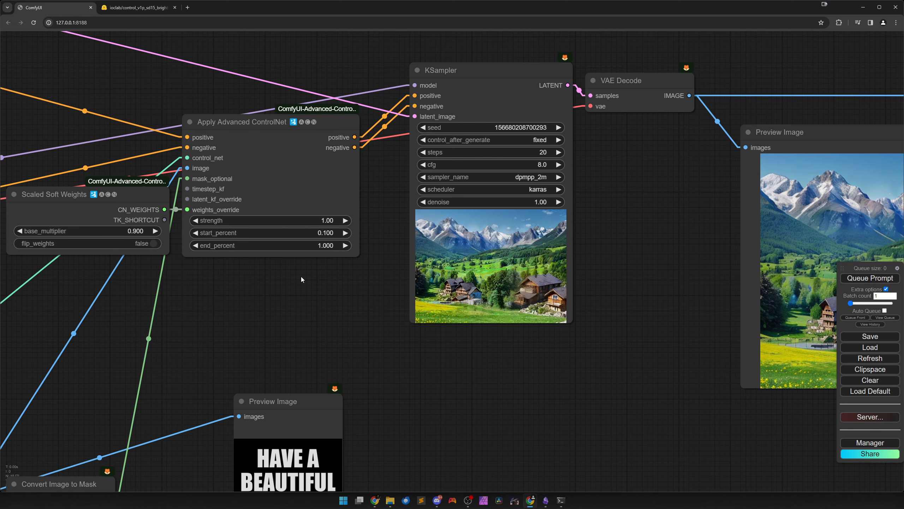
drag(301, 277, 361, 292)
click(221, 253)
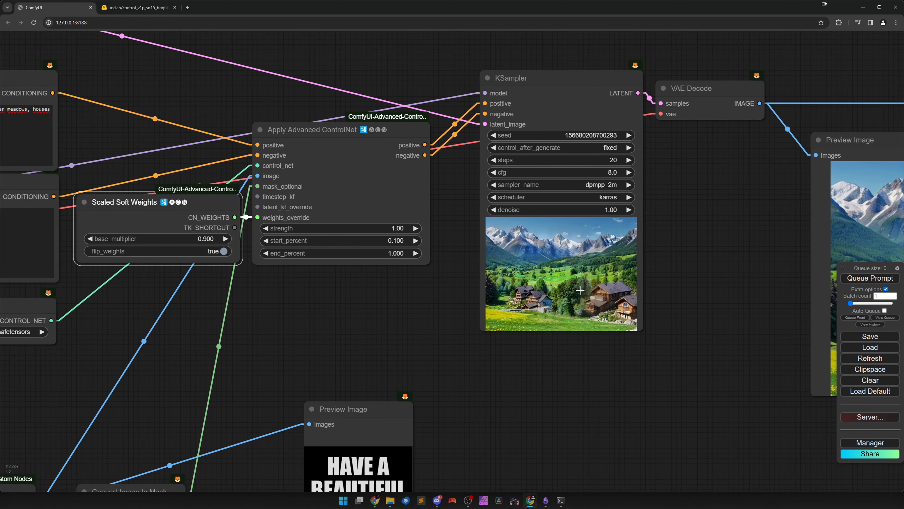
key(ctrl+Return)
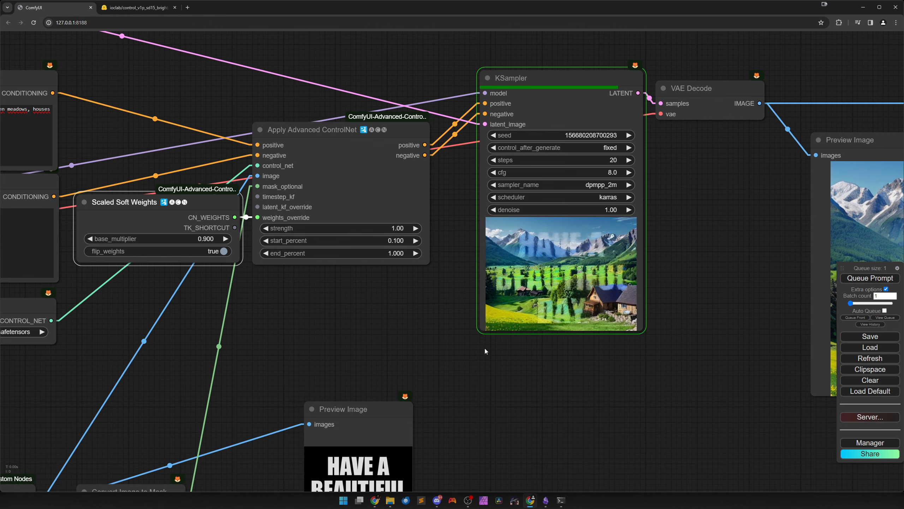
Examine the decoded preview close up and from a distance to judge how the lettering blends into the mountains and meadows.
drag(515, 361, 354, 352)
drag(480, 349, 173, 335)
scroll(479, 311, up, 8)
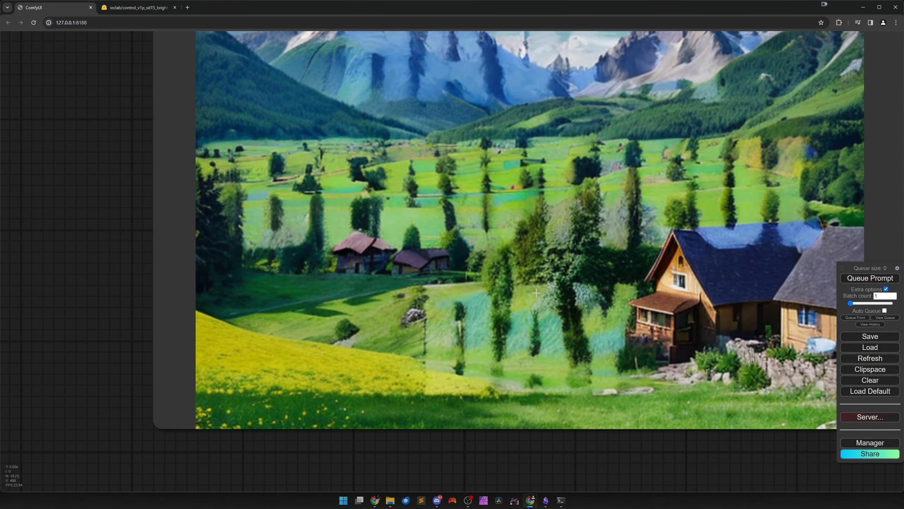
drag(537, 293, 445, 343)
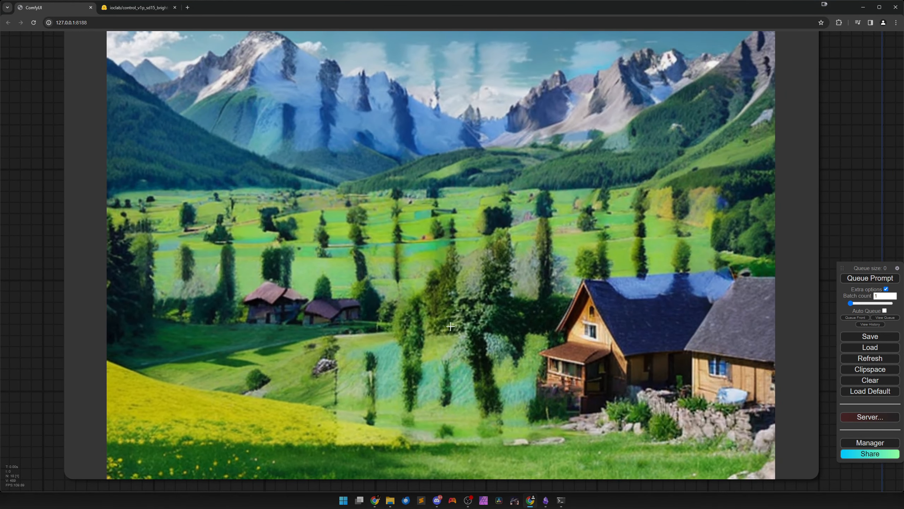
drag(467, 279, 450, 312)
scroll(450, 312, down, 8)
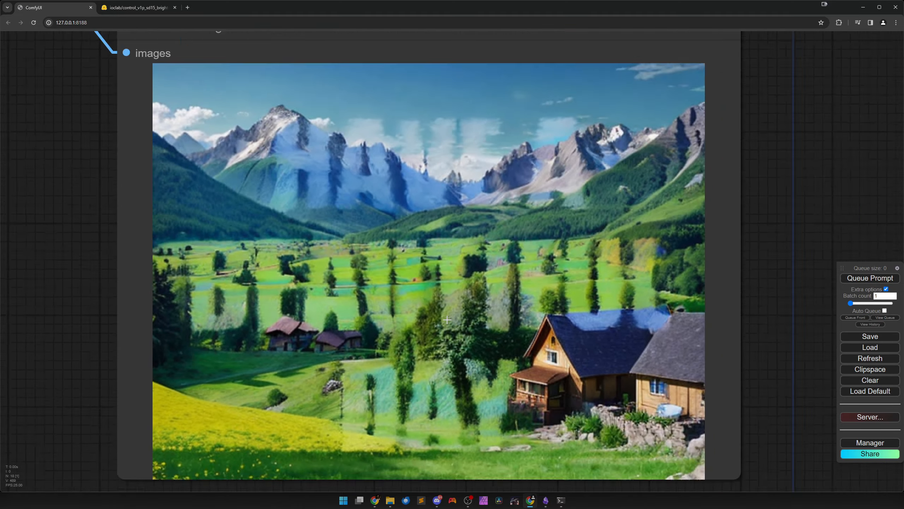
drag(284, 362, 492, 329)
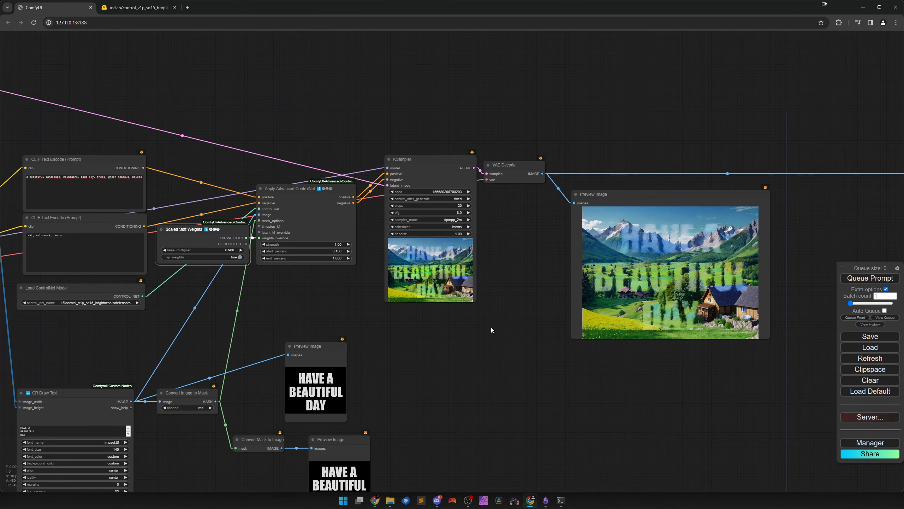
scroll(369, 304, down, 1)
Set end_percent of Apply Advanced ControlNet to 0.98, regenerate the image and review the text in the preview.
drag(337, 244, 342, 245)
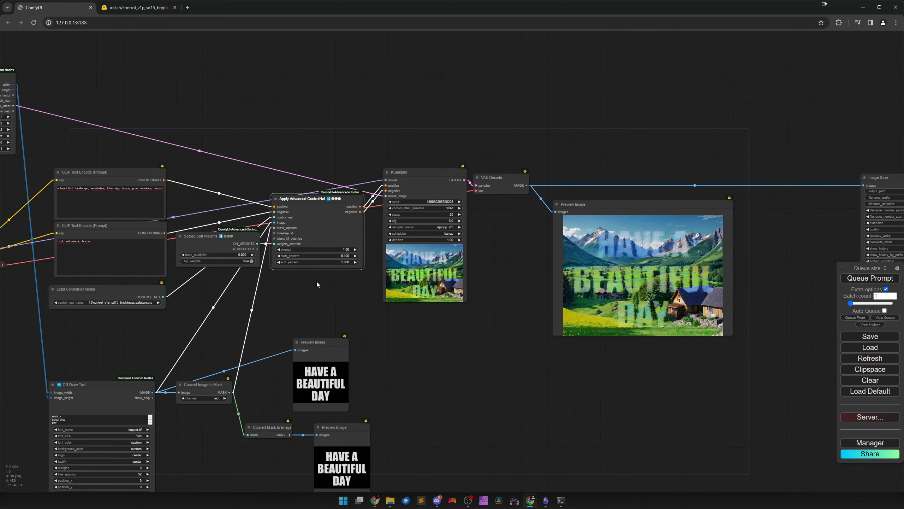
scroll(316, 281, up, 5)
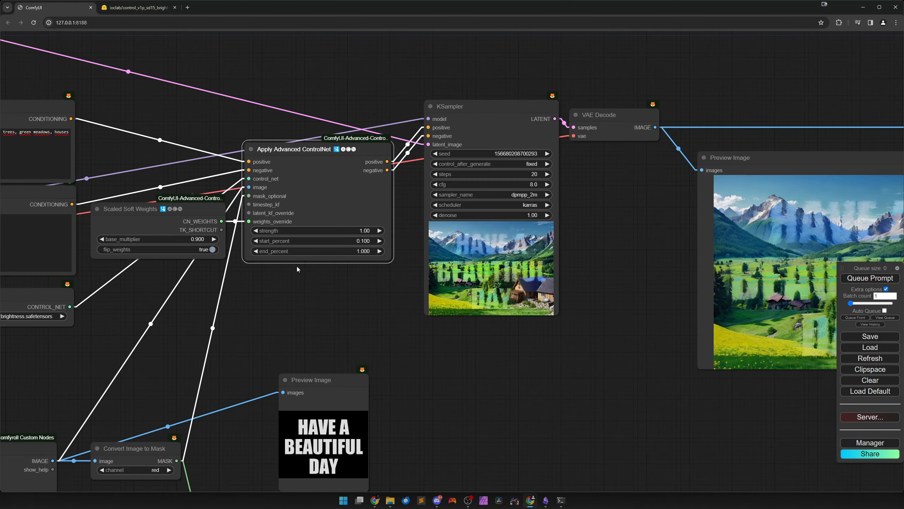
click(322, 248)
text(0.98)
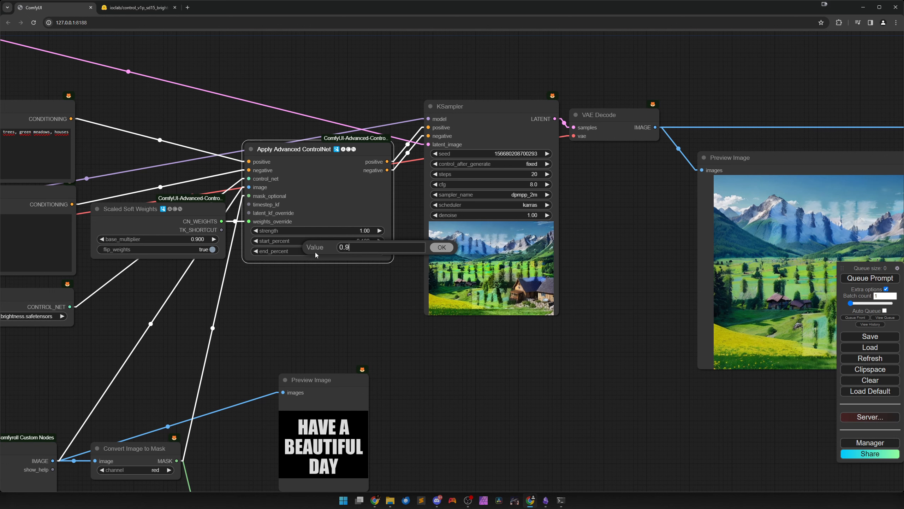
key(Return)
key(ctrl+Return)
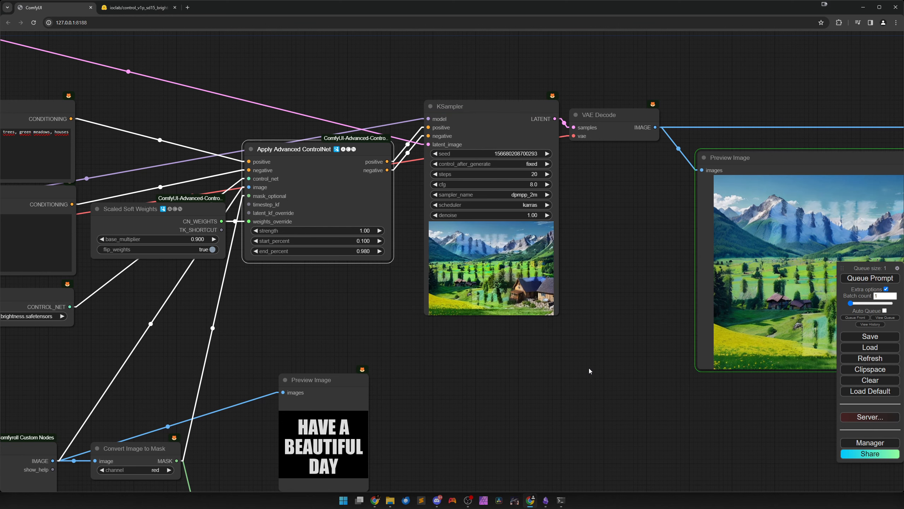
drag(589, 368, 324, 351)
scroll(330, 350, down, 5)
scroll(334, 354, down, 4)
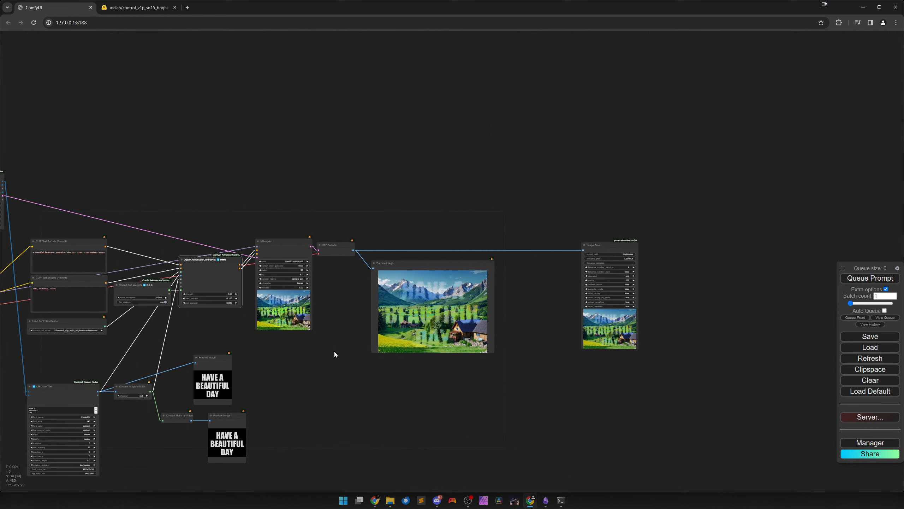
Change the CR Draw Text font_color to white, regenerate the image and inspect the resulting landscape.
scroll(334, 354, up, 15)
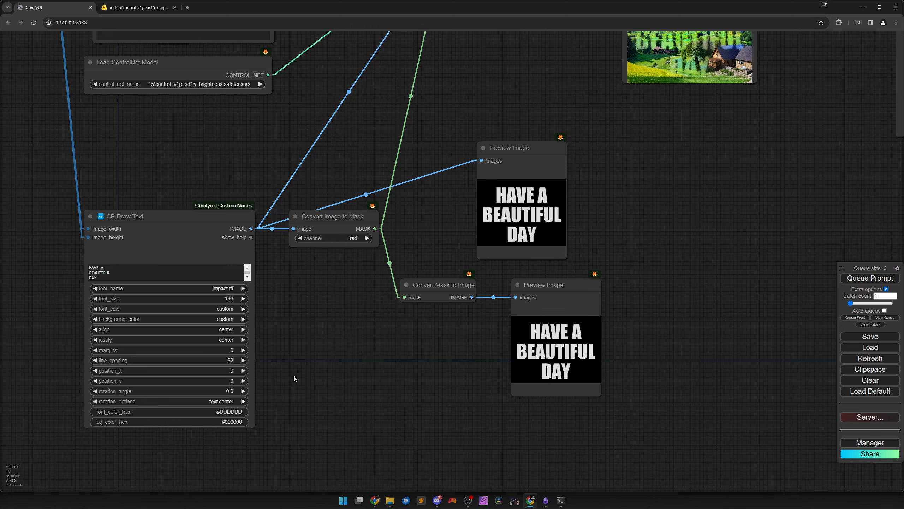
click(224, 308)
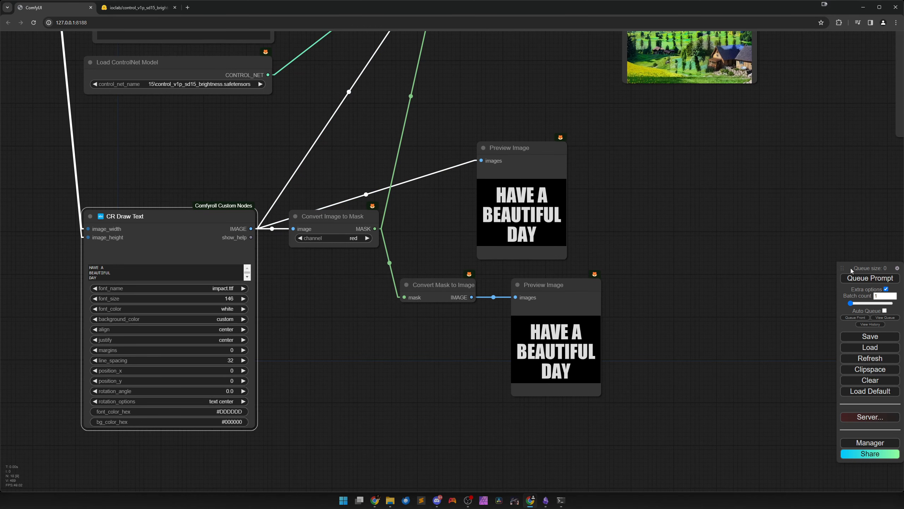
click(865, 278)
drag(728, 183, 400, 368)
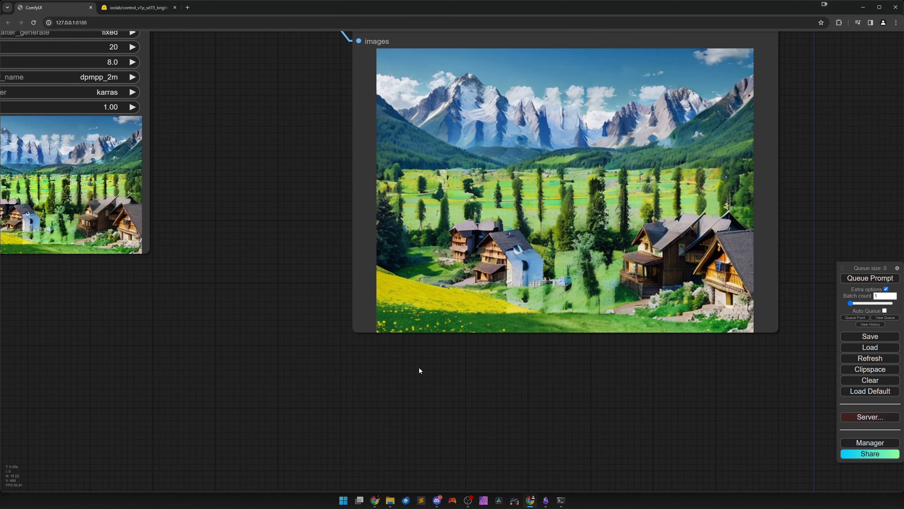
scroll(385, 377, down, 5)
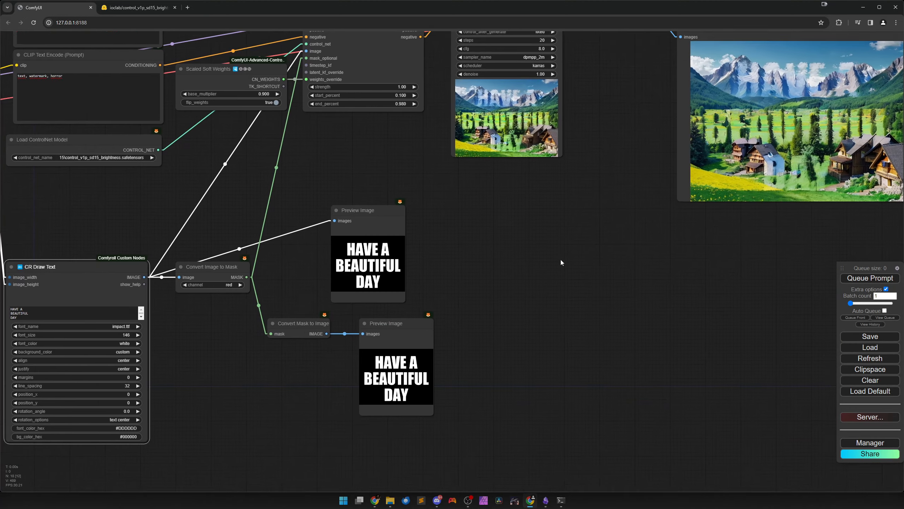
drag(561, 260, 563, 258)
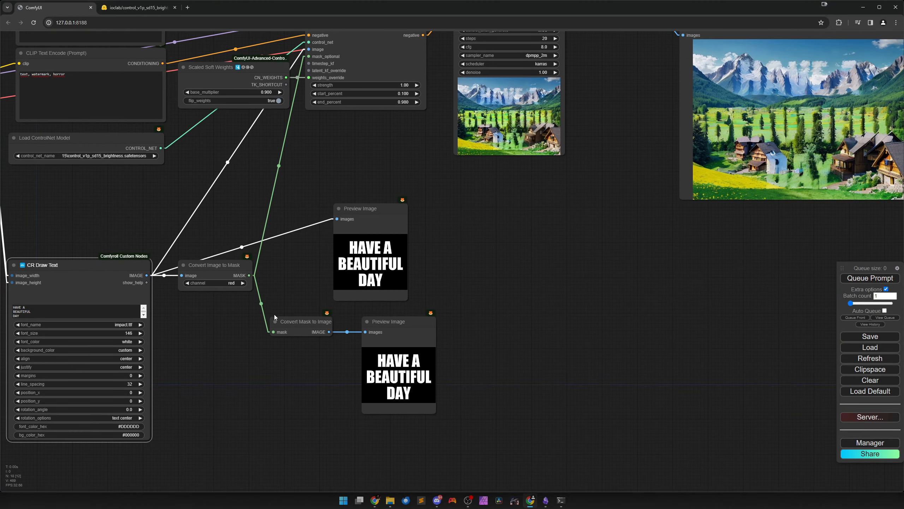
Rearrange the Convert Image to Mask, Convert Mask to Image and two text preview nodes to open space between them.
drag(220, 274, 205, 273)
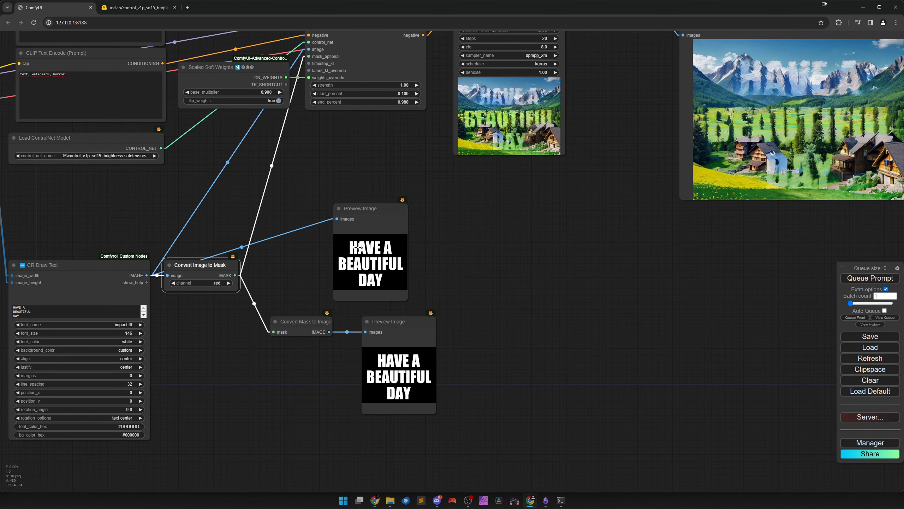
drag(401, 235, 494, 235)
drag(392, 322, 453, 314)
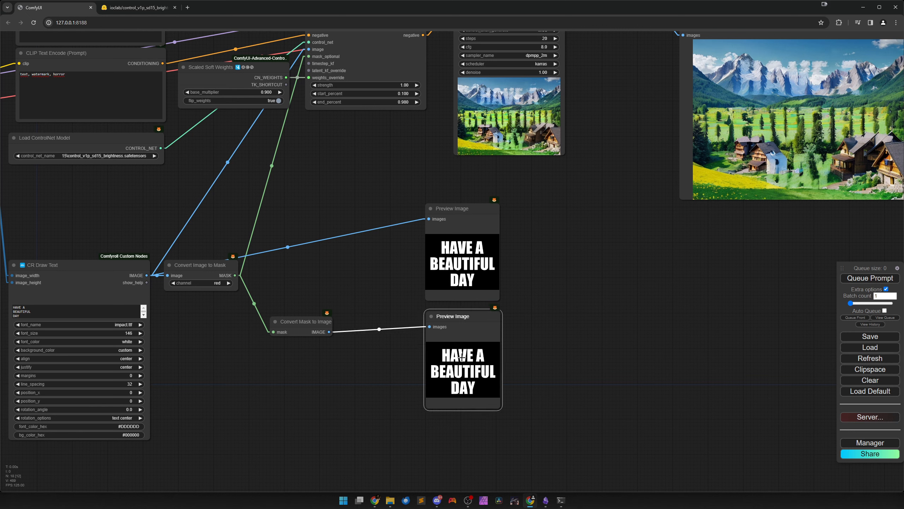
drag(298, 331, 362, 324)
drag(444, 328, 444, 349)
drag(370, 318, 370, 340)
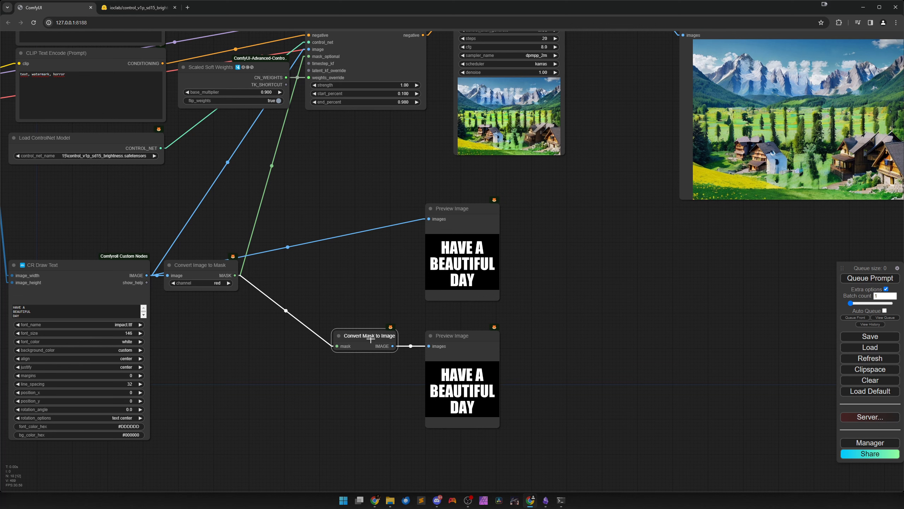
Add a MaskBlur+ node in the space beside Convert Image to Mask and make it narrower.
click(305, 274)
double_click(305, 277)
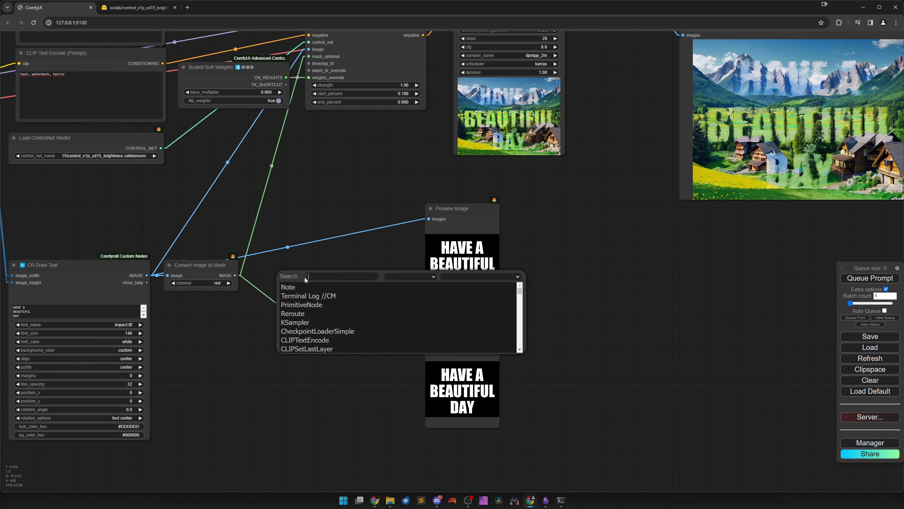
text(blur)
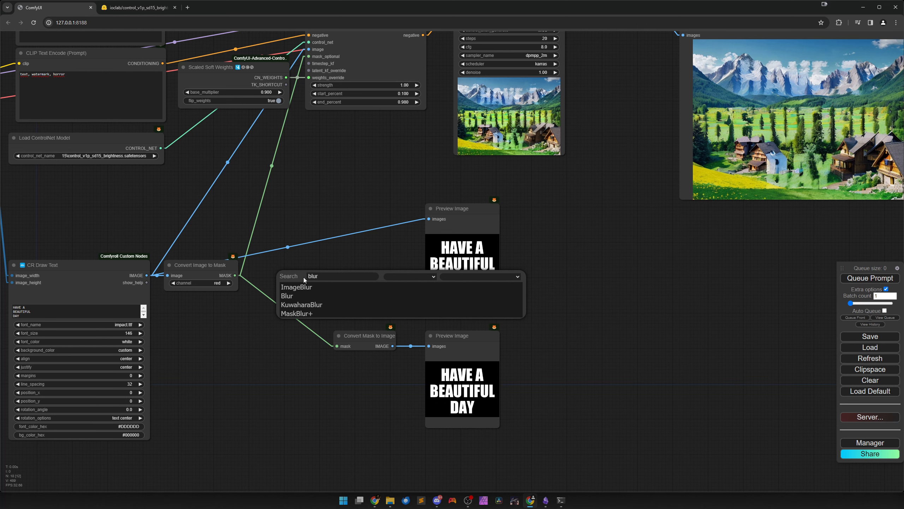
click(305, 314)
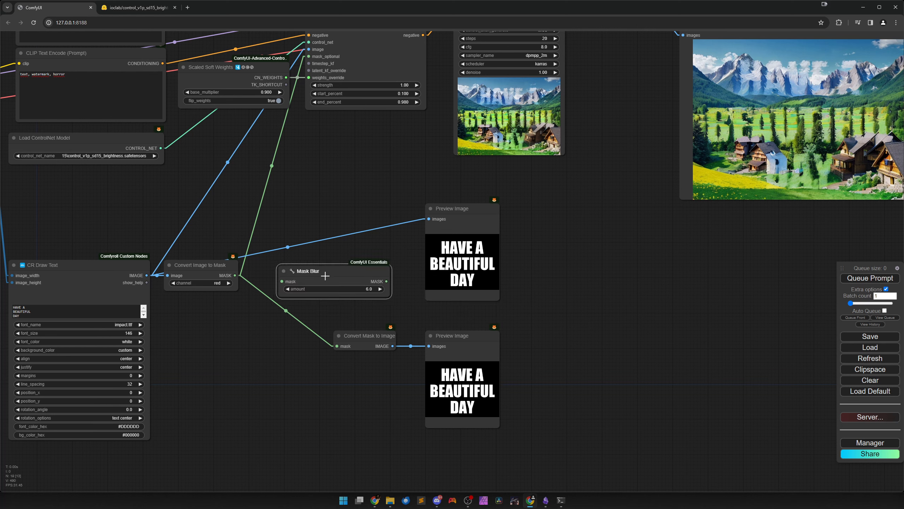
drag(368, 296, 309, 276)
Route the Convert Image to Mask output through Mask Blur into mask_optional of Apply Advanced ControlNet, placing Mask Blur above the mask converter.
drag(235, 276, 342, 67)
scroll(286, 267, down, 3)
drag(286, 267, 285, 199)
drag(367, 194, 312, 247)
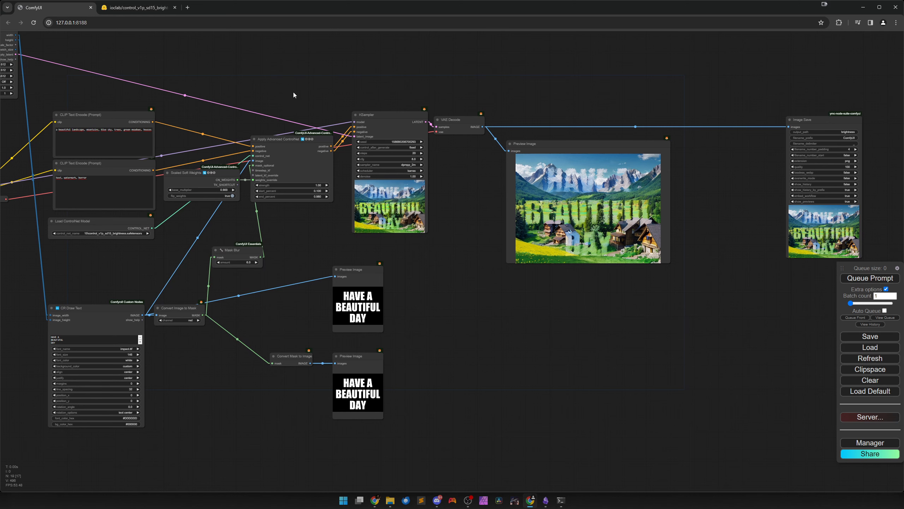
Shift Apply Advanced ControlNet, KSampler, VAE Decode and the result preview together away from the prompt nodes, and reposition Mask Blur in the gap.
drag(291, 85, 597, 262)
drag(572, 231, 618, 231)
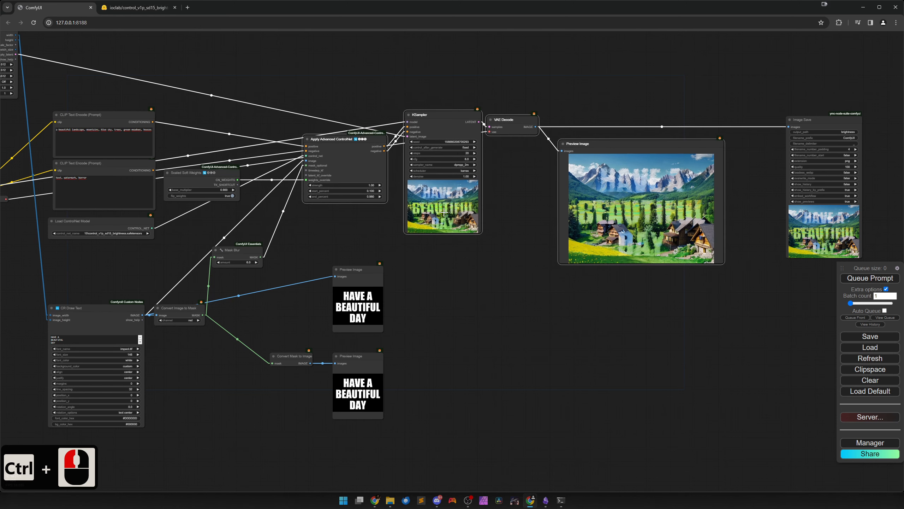
click(301, 252)
drag(246, 266, 372, 279)
click(269, 263)
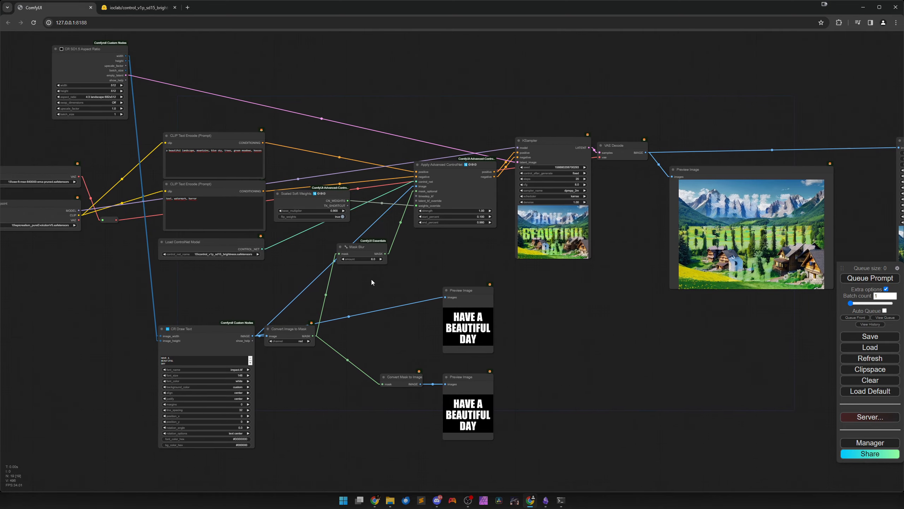
Search the installable custom nodes in ComfyUI Manager for "essential".
scroll(372, 279, up, 4)
scroll(347, 270, up, 3)
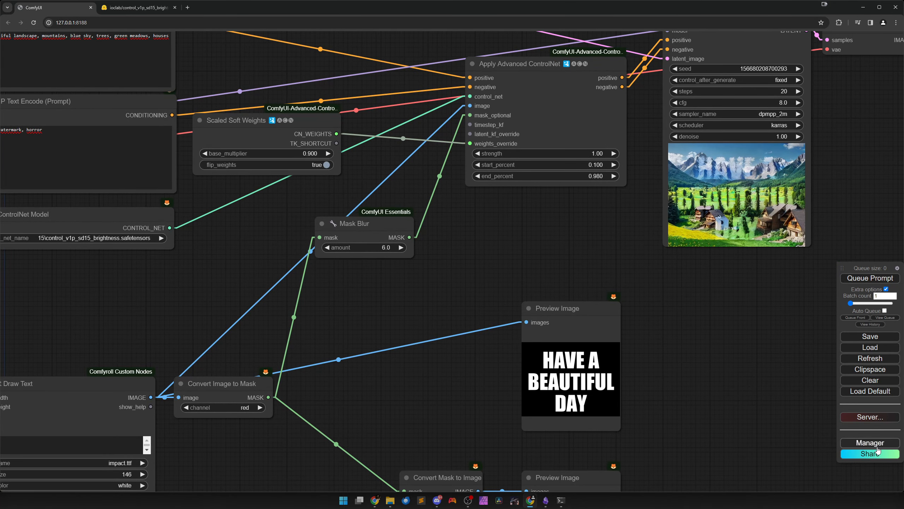
click(878, 448)
click(441, 217)
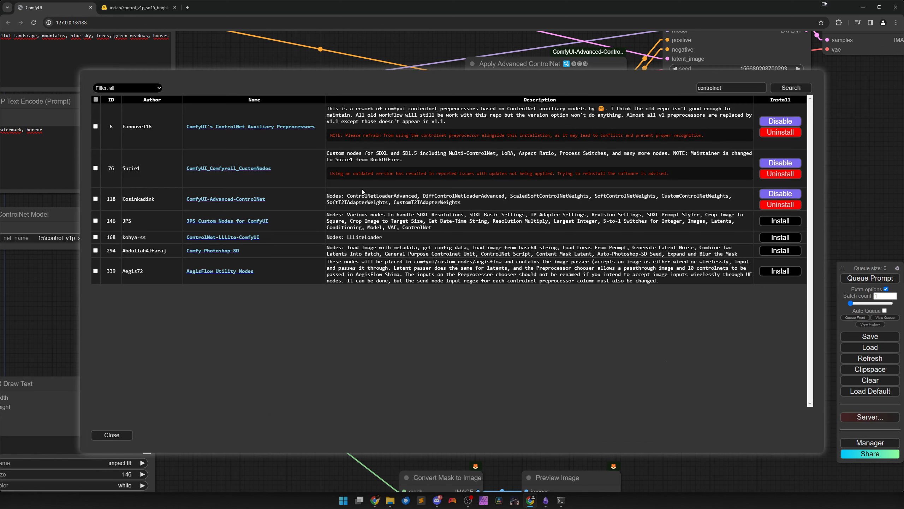
double_click(730, 88)
text(essential)
key(Return)
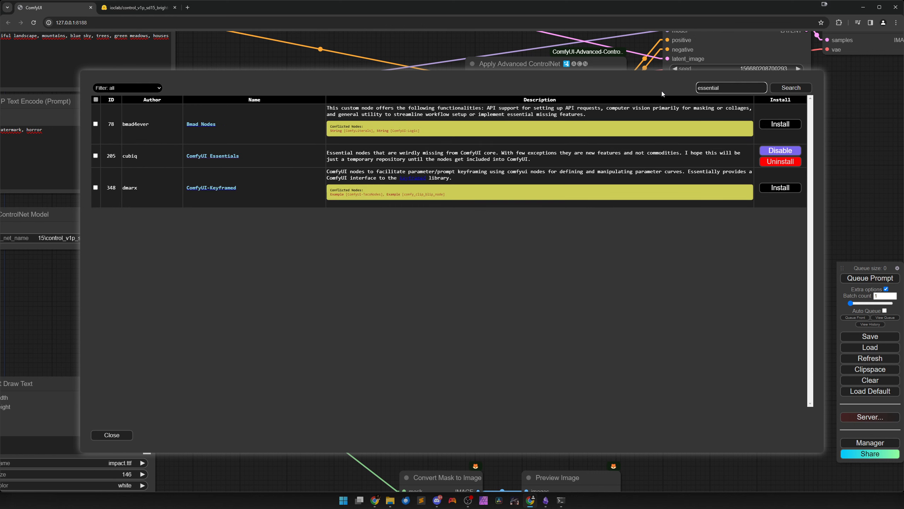
Open the ComfyUI Essentials repository page and review the node list in its README.
click(218, 158)
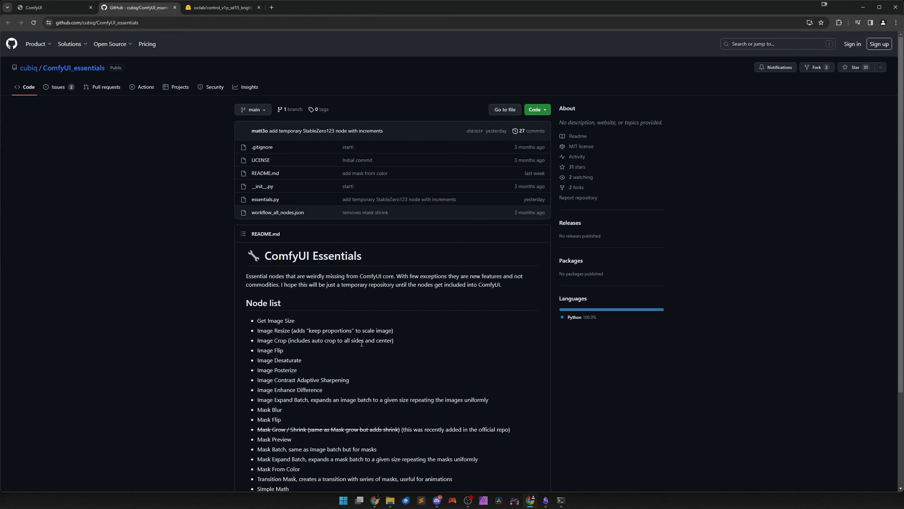
scroll(361, 343, down, 3)
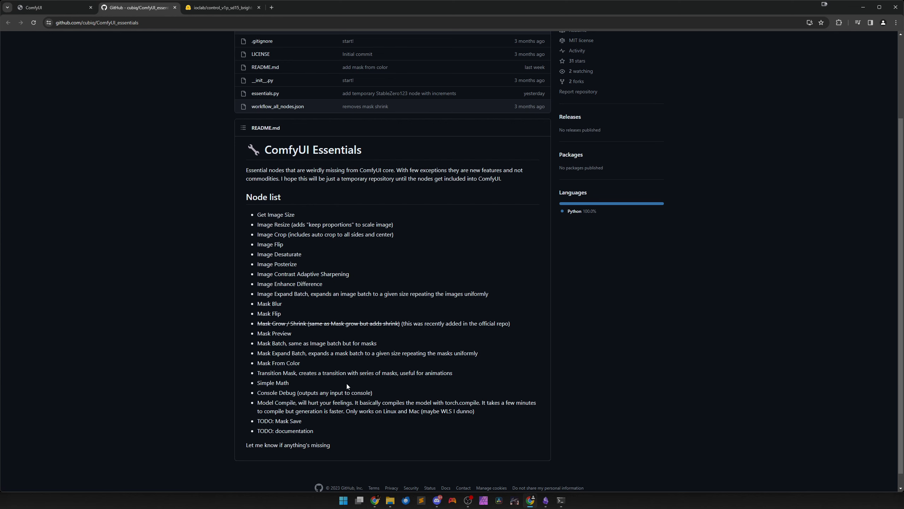
scroll(347, 385, up, 3)
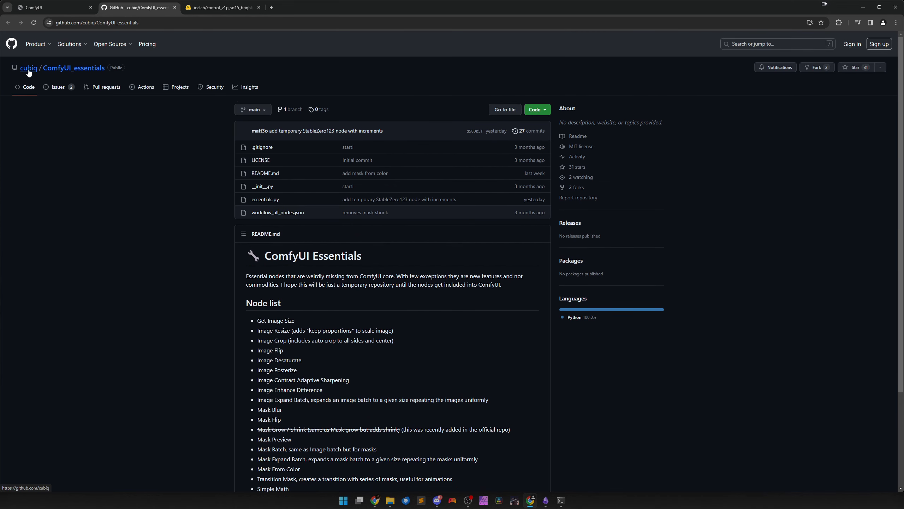
mouse_move(31, 72)
scroll(350, 367, down, 3)
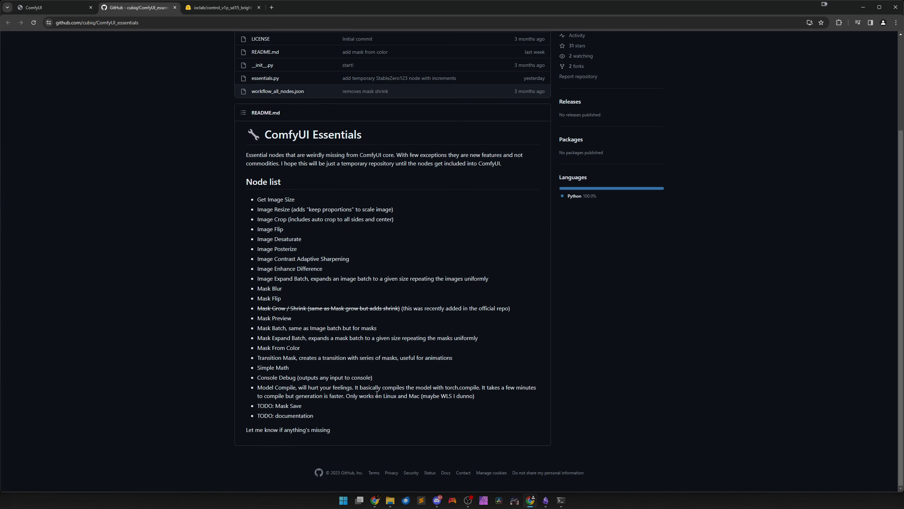
scroll(377, 393, up, 4)
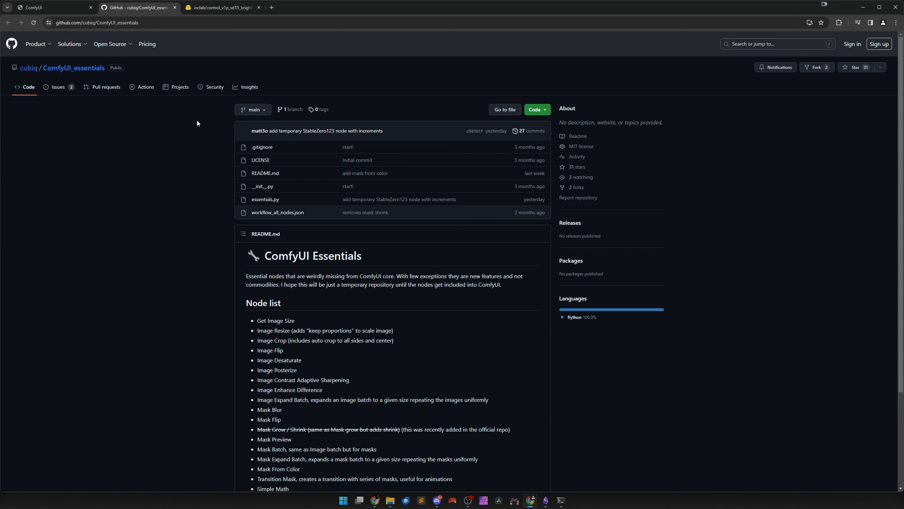
Close the repository page and the ComfyUI Manager windows to return to the workflow.
click(174, 7)
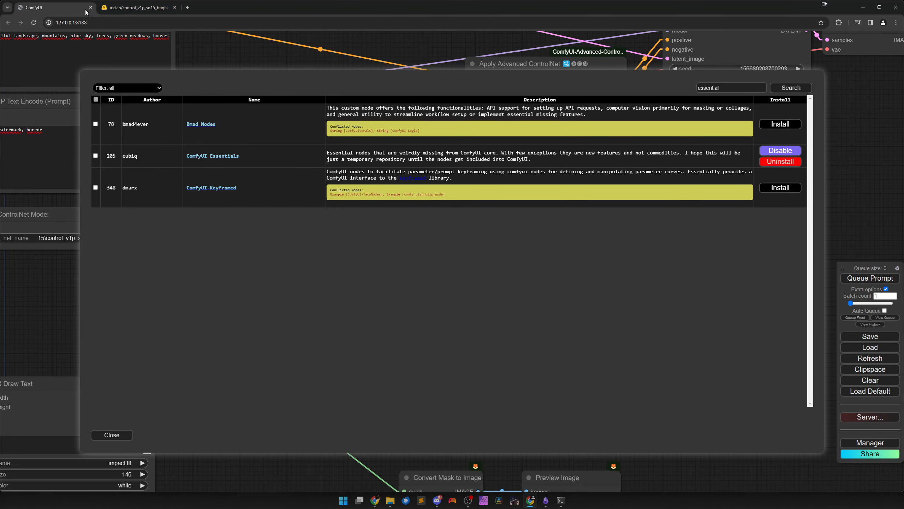
click(111, 434)
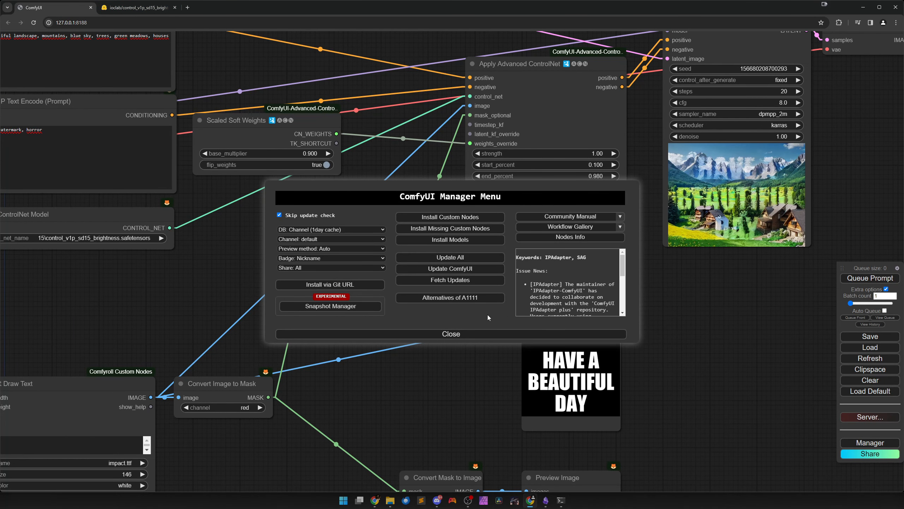
click(451, 333)
Connect the Mask Blur output to Convert Mask to Image, and reposition that converter and its preview beneath the text preview.
scroll(427, 379, down, 5)
scroll(406, 307, up, 2)
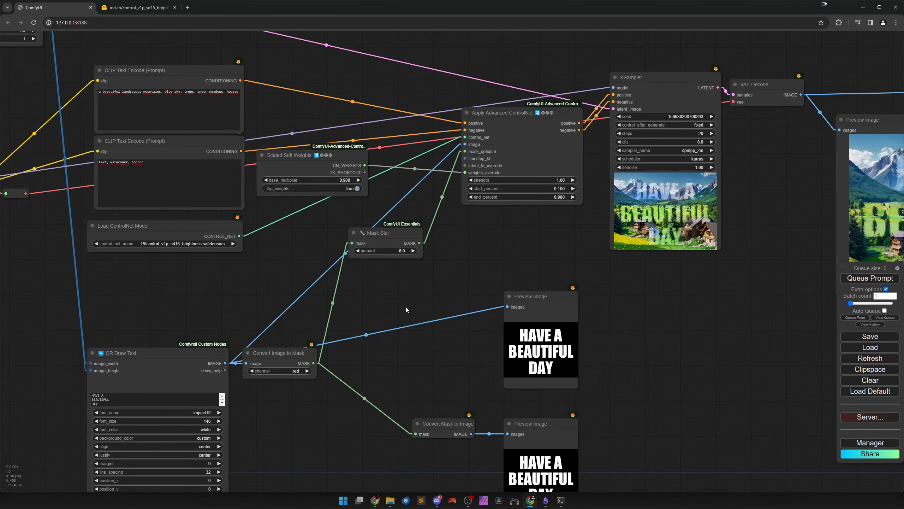
drag(373, 234, 378, 227)
scroll(429, 372, up, 1)
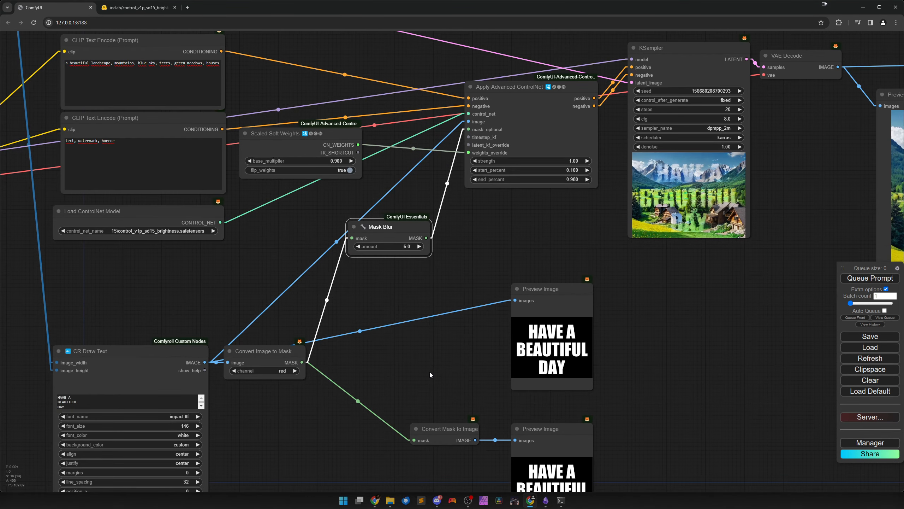
click(429, 372)
drag(435, 374, 412, 298)
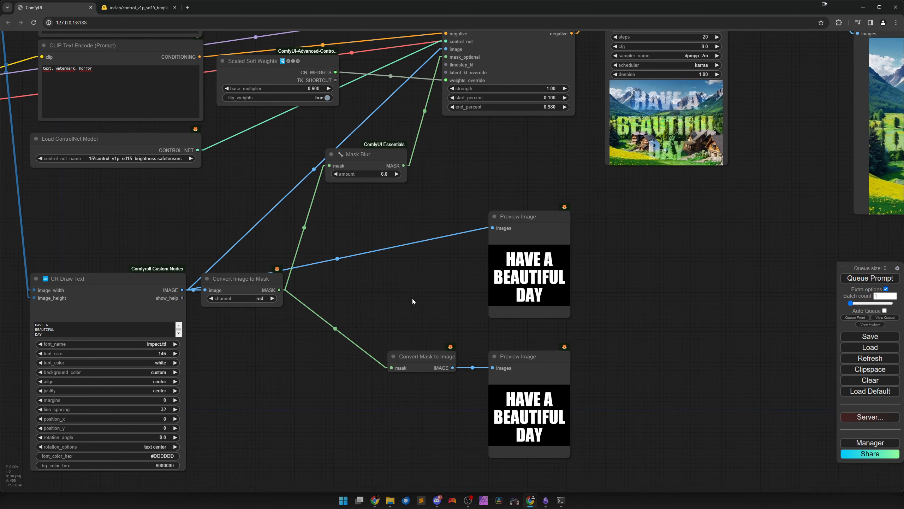
drag(403, 164, 435, 355)
drag(518, 355, 533, 355)
drag(444, 372, 475, 372)
click(653, 359)
Generate the image with Mask Blur applied, and examine the mask preview and the landscape result at different zoom levels.
click(870, 278)
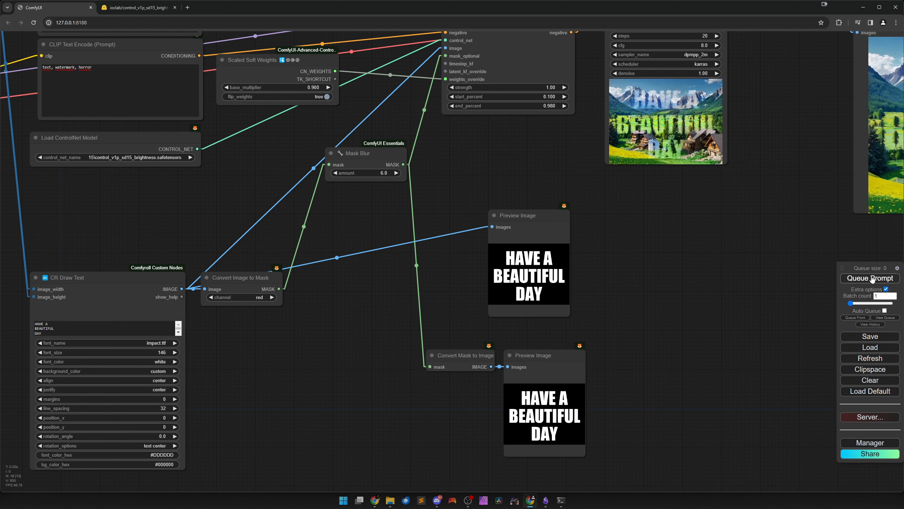
scroll(579, 416, up, 10)
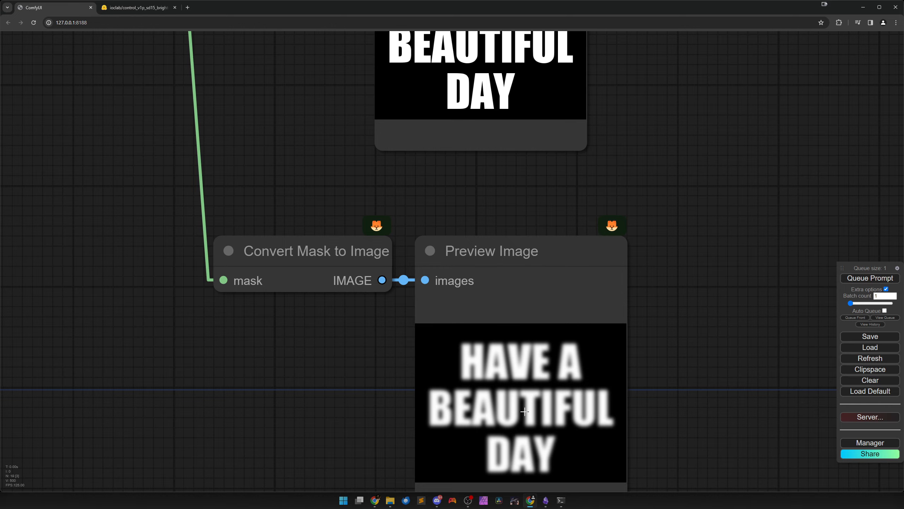
scroll(547, 393, down, 10)
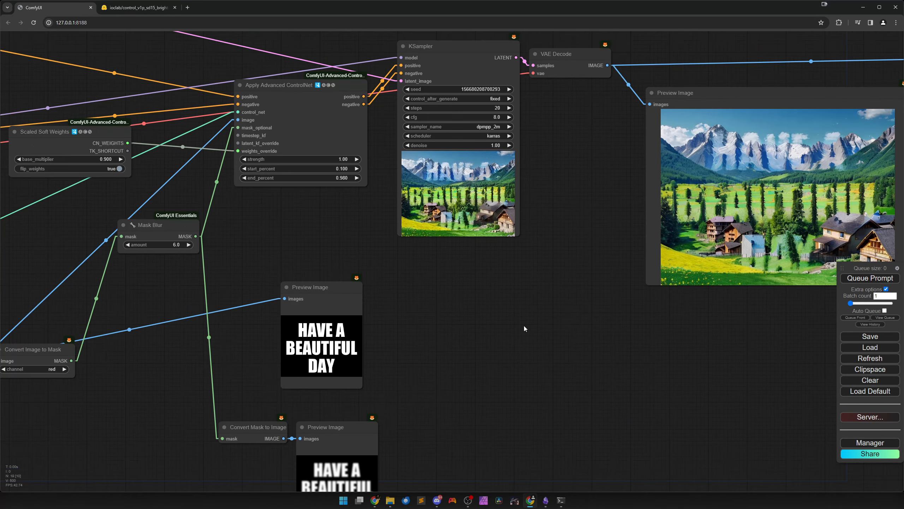
drag(549, 321, 307, 350)
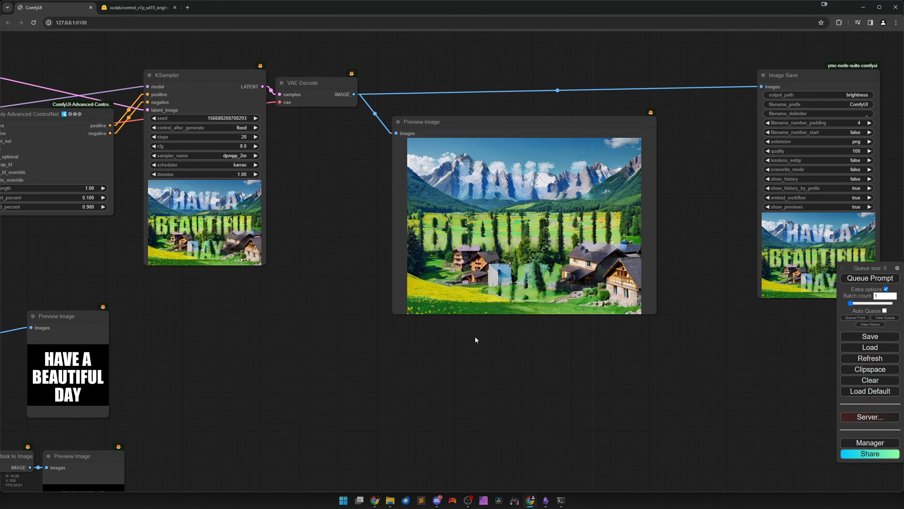
scroll(526, 320, up, 9)
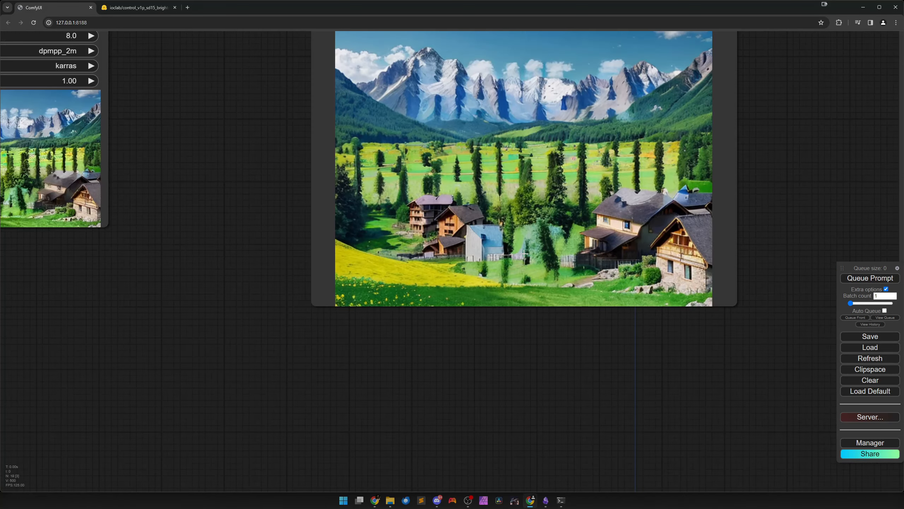
scroll(544, 241, down, 10)
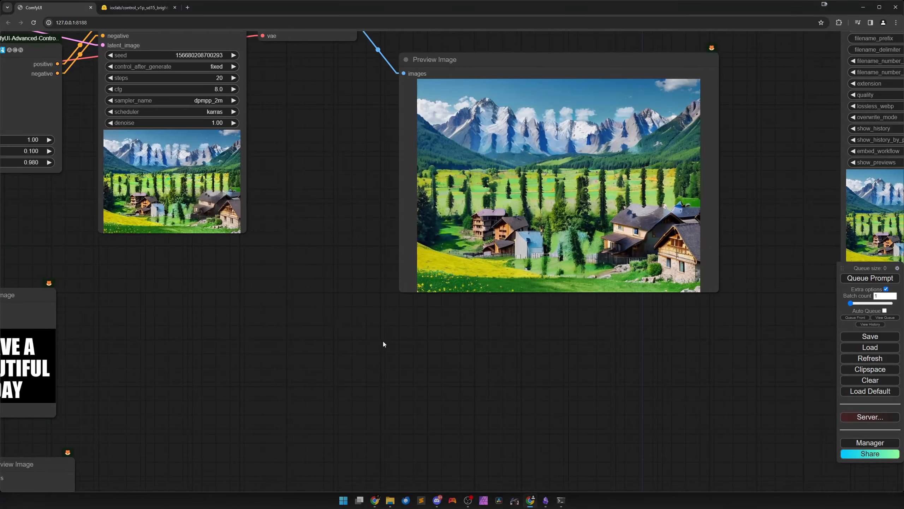
Lower the Apply Advanced ControlNet strength to 0.80, regenerate the image and check the text from a distance.
scroll(492, 368, up, 1)
scroll(273, 306, up, 1)
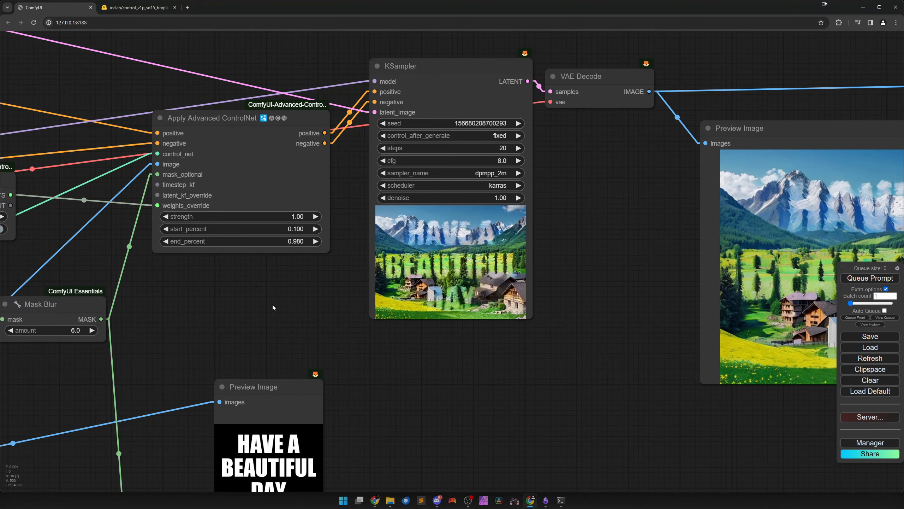
drag(253, 290, 372, 302)
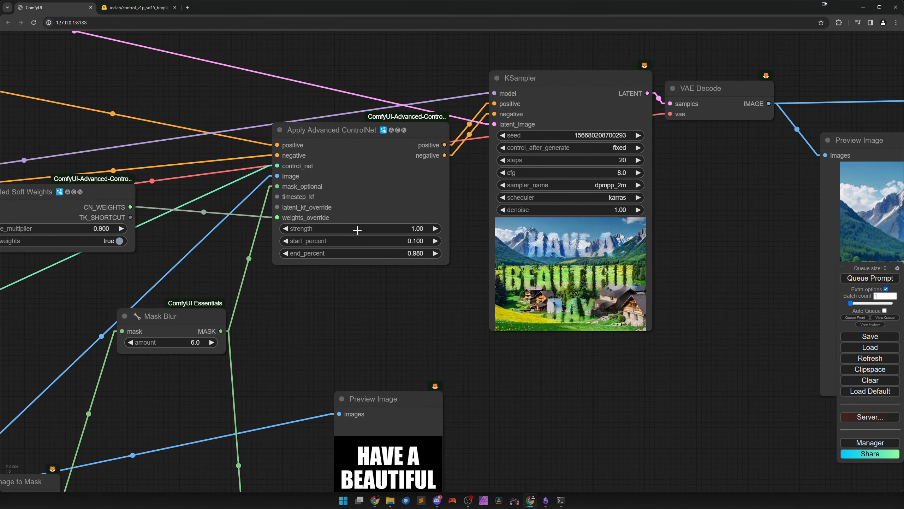
drag(372, 233, 369, 230)
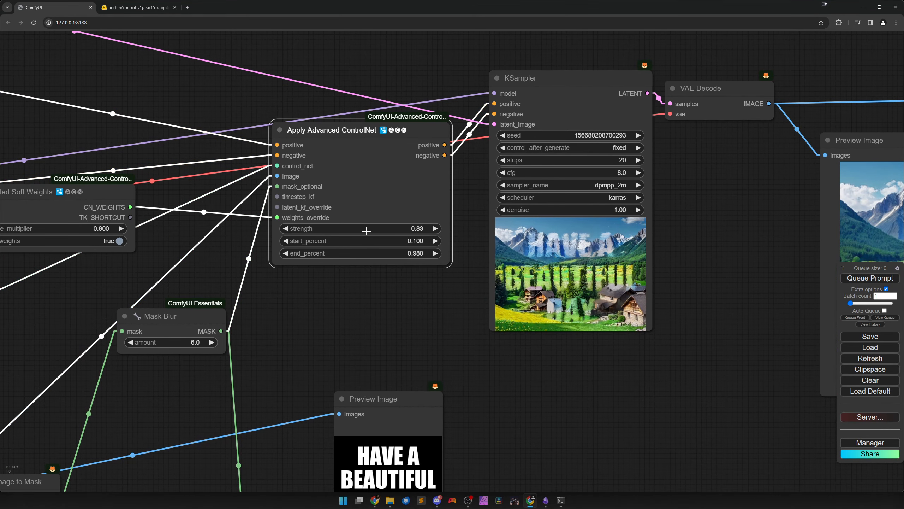
click(870, 278)
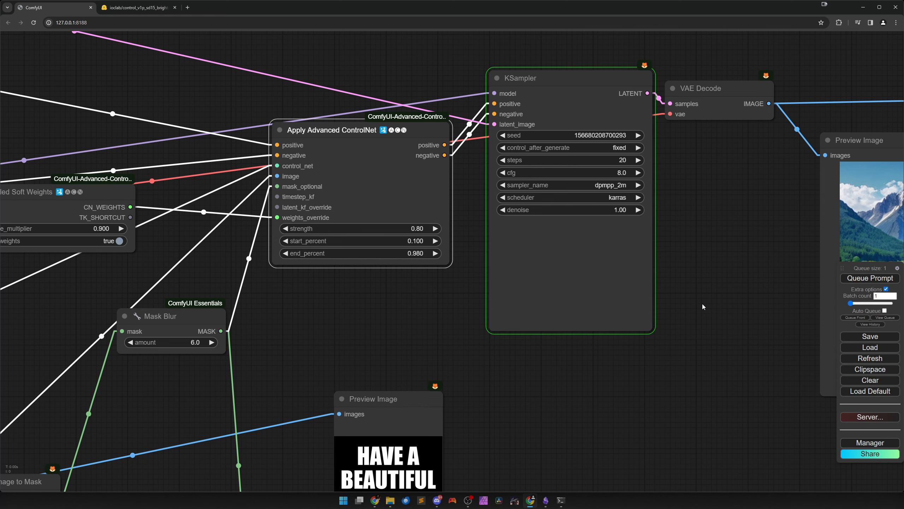
drag(703, 307, 504, 323)
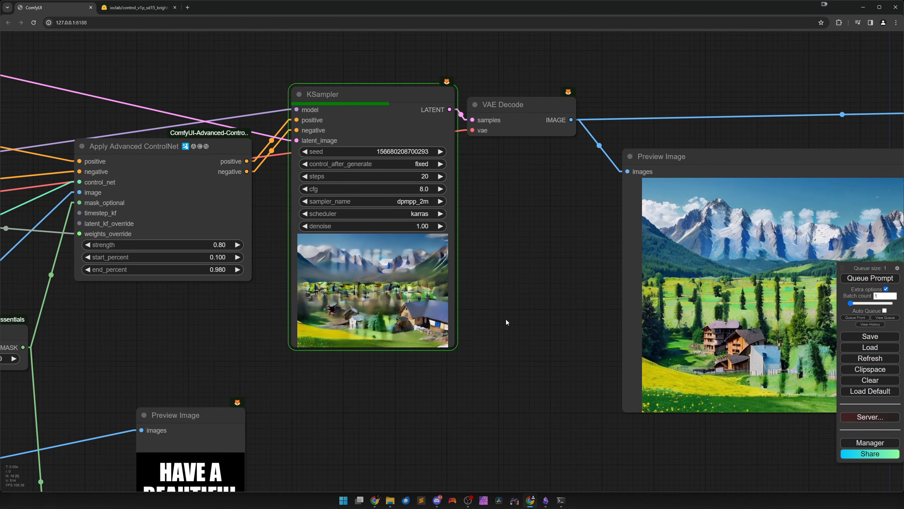
scroll(522, 327, down, 15)
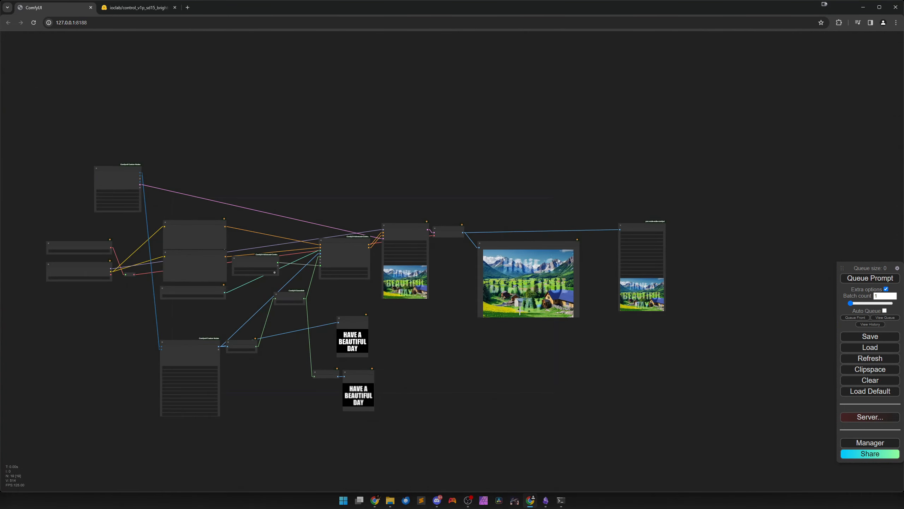
scroll(521, 313, up, 12)
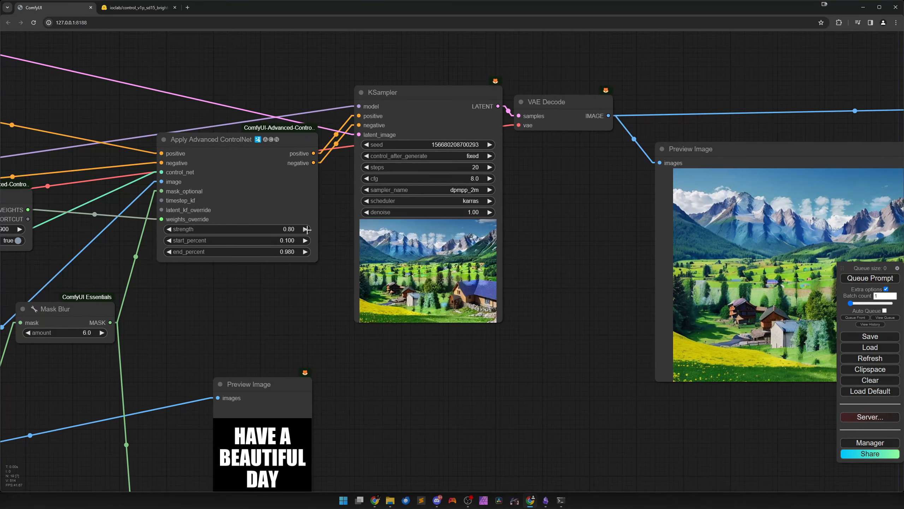
triple_click(306, 229)
click(491, 144)
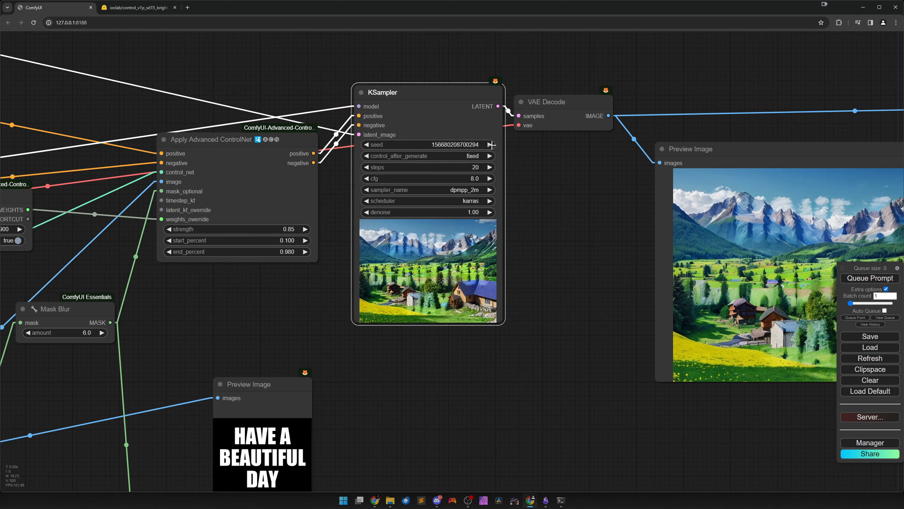
click(870, 278)
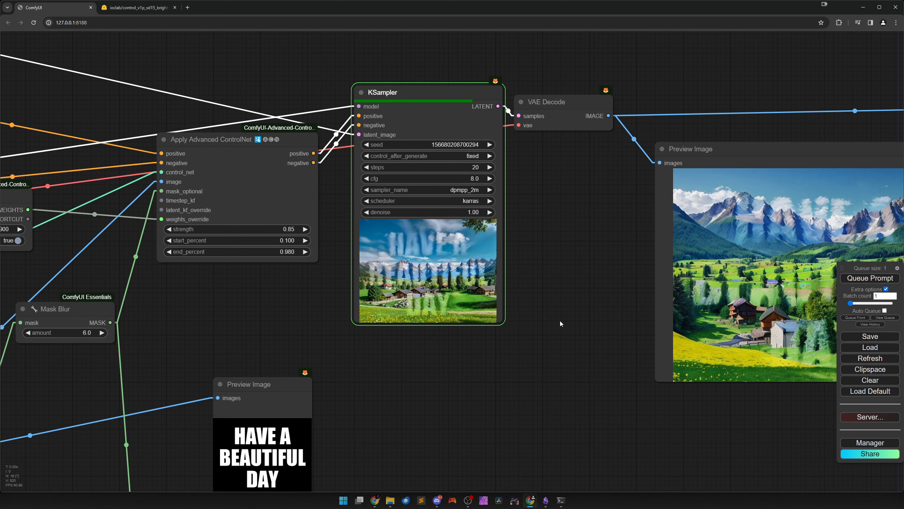
Inspect the new landscape preview up close and from far away to judge how the text blends in.
drag(585, 329, 332, 302)
scroll(581, 304, up, 5)
scroll(577, 305, up, 4)
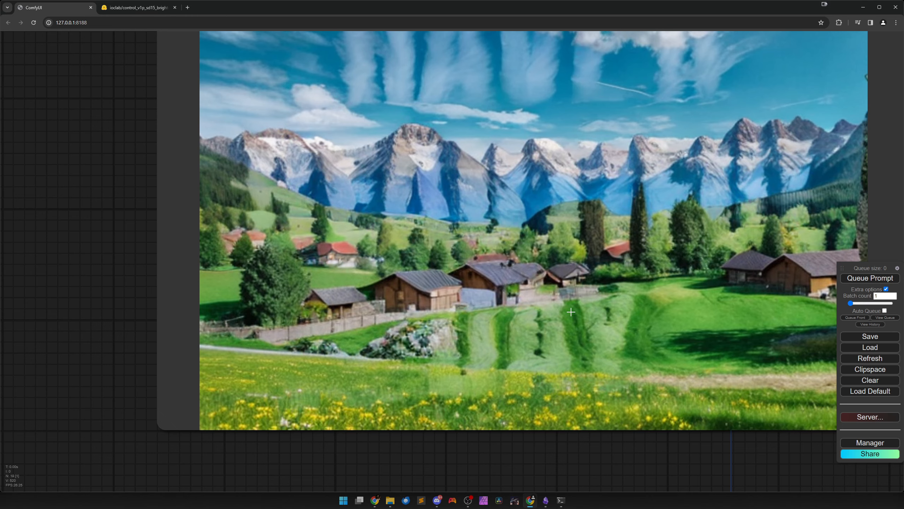
scroll(540, 352, up, 2)
scroll(539, 357, down, 2)
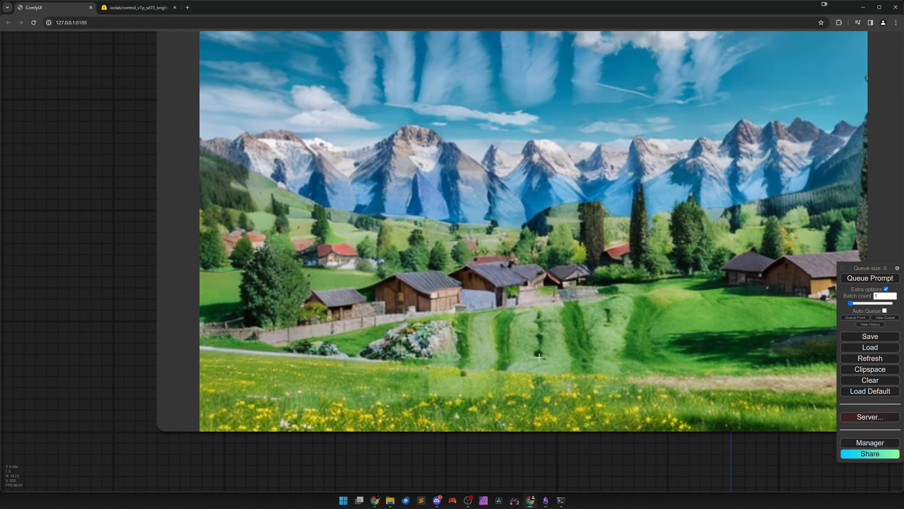
scroll(539, 357, down, 8)
scroll(557, 388, down, 6)
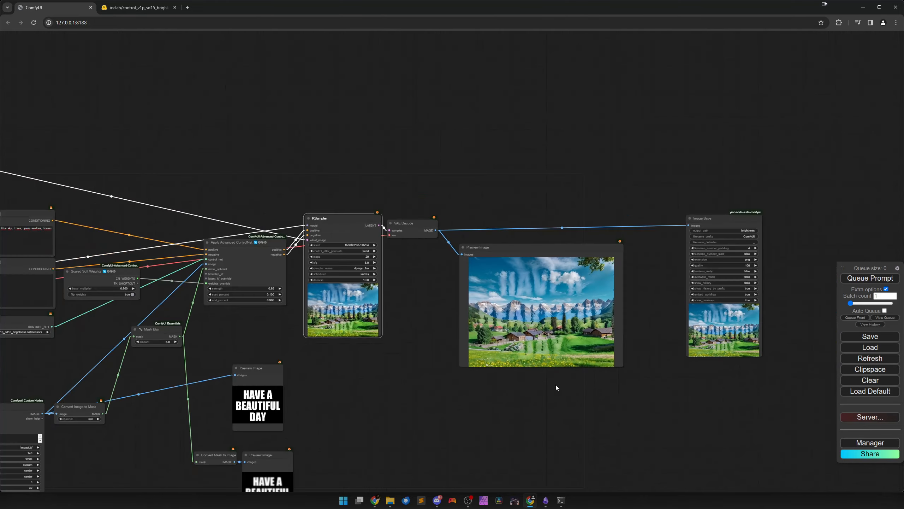
scroll(483, 410, down, 3)
drag(442, 418, 493, 337)
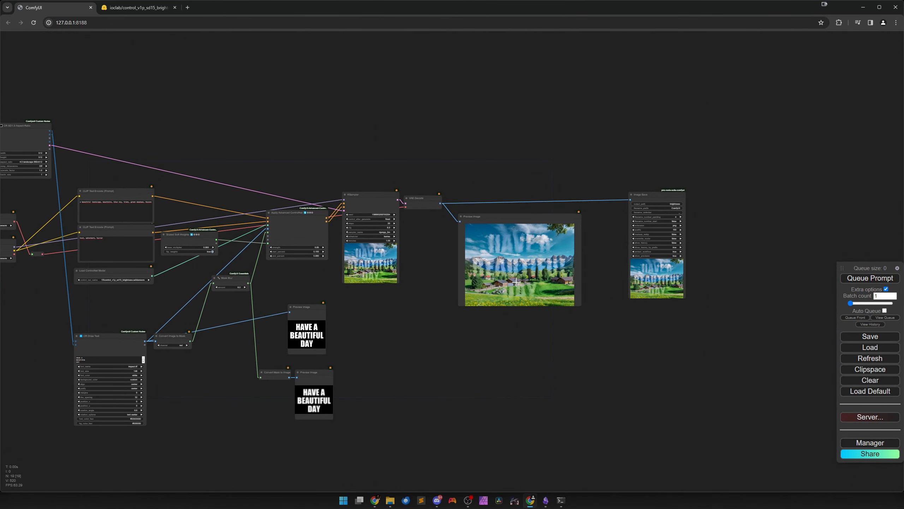
Open the generated landscape preview on its own in a separate browser tab.
scroll(519, 318, up, 5)
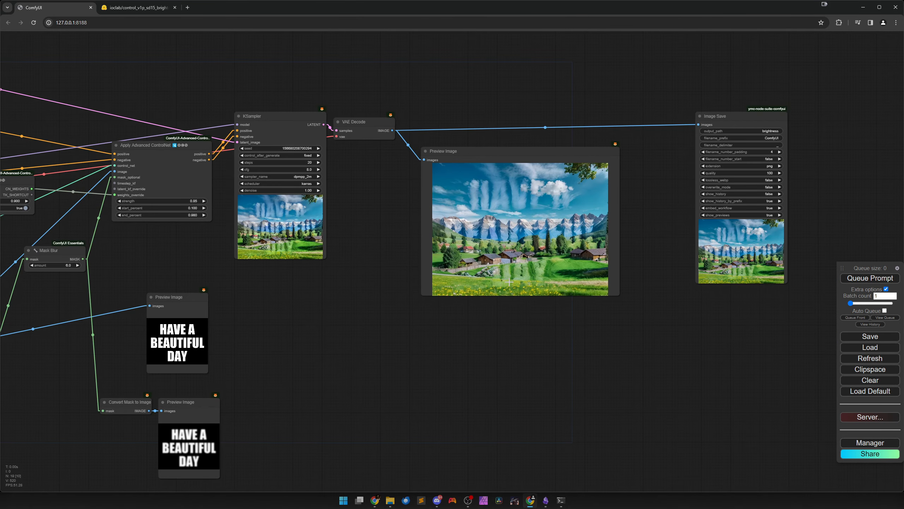
scroll(515, 268, up, 10)
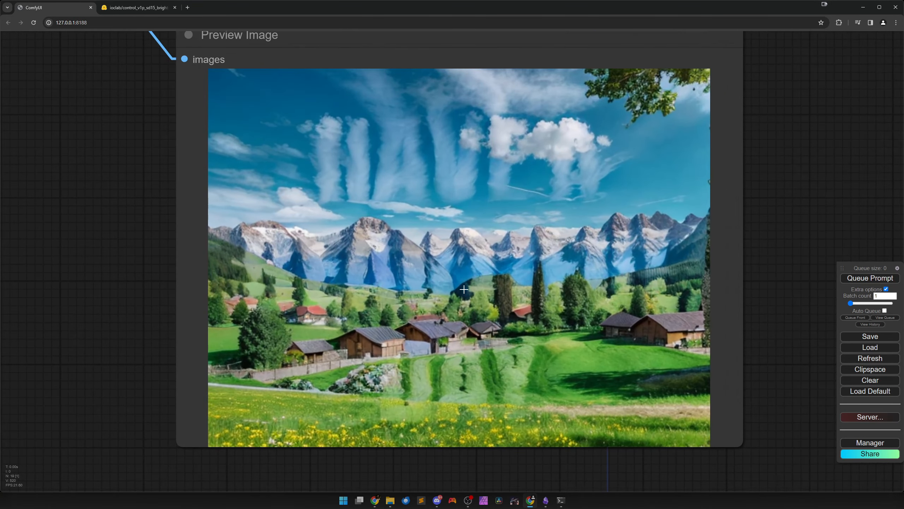
right_click(464, 289)
click(458, 294)
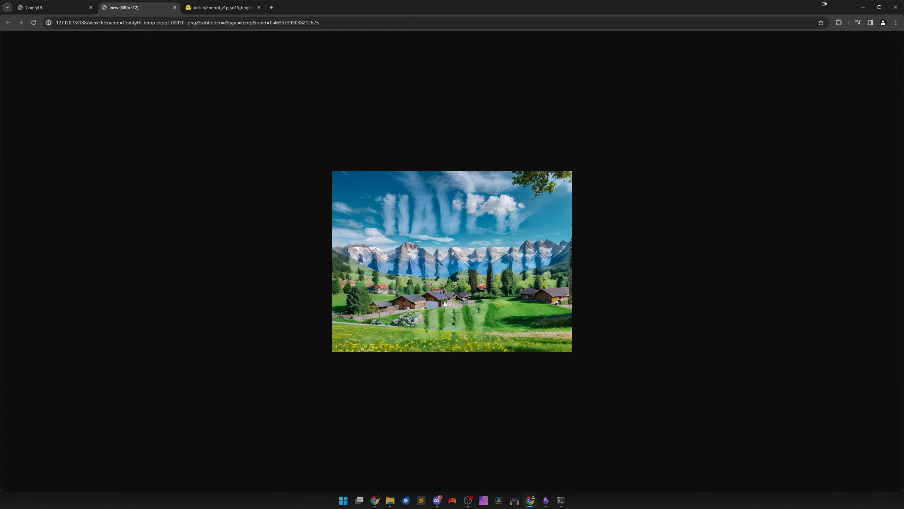
Close the opened image tab and move the VAE Decode, Preview Image and Image Save nodes away from the KSampler to free up space.
middle_click(169, 10)
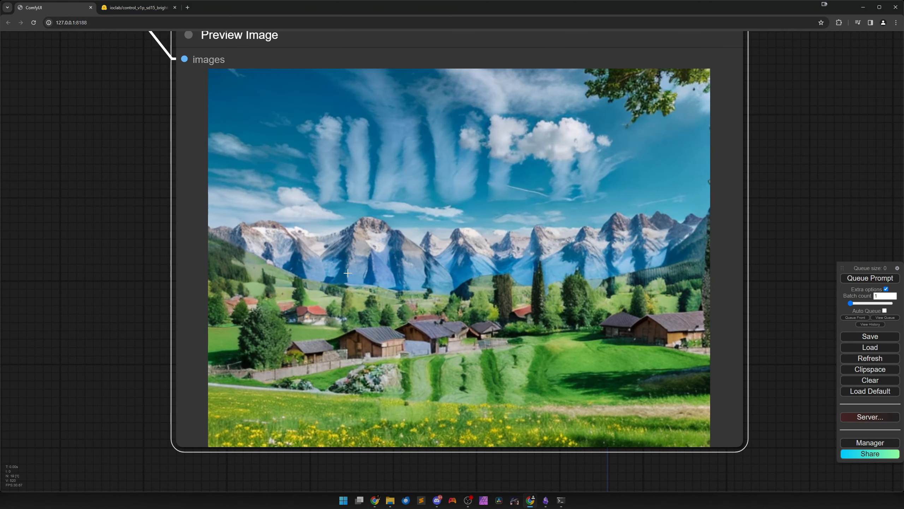
scroll(382, 291, down, 14)
drag(408, 344, 510, 323)
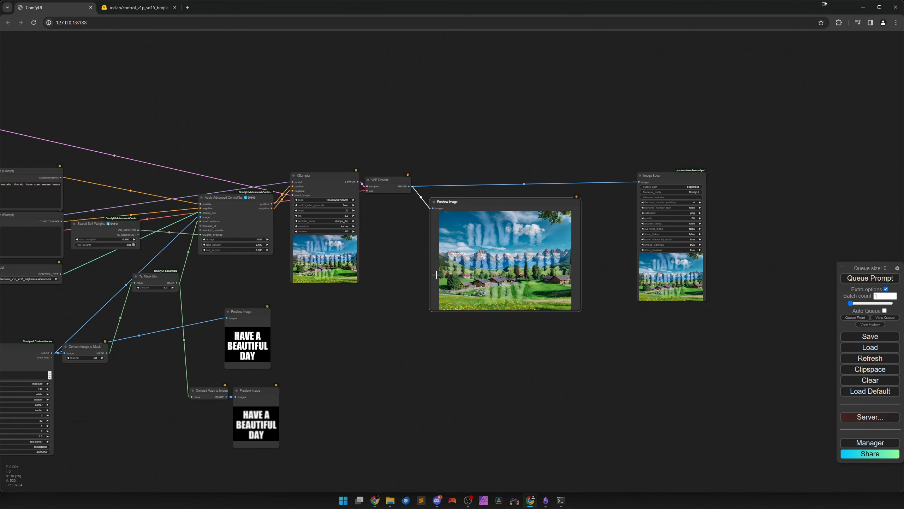
drag(387, 153, 717, 349)
drag(529, 281, 689, 275)
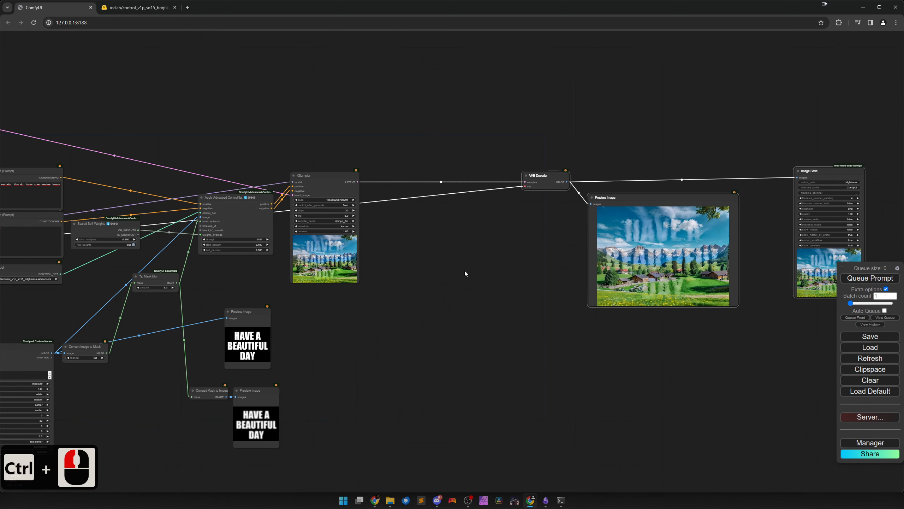
Duplicate the KSampler with its input connections and wire the copy between the first KSampler's latent output and VAE Decode.
scroll(408, 255, up, 6)
click(240, 123)
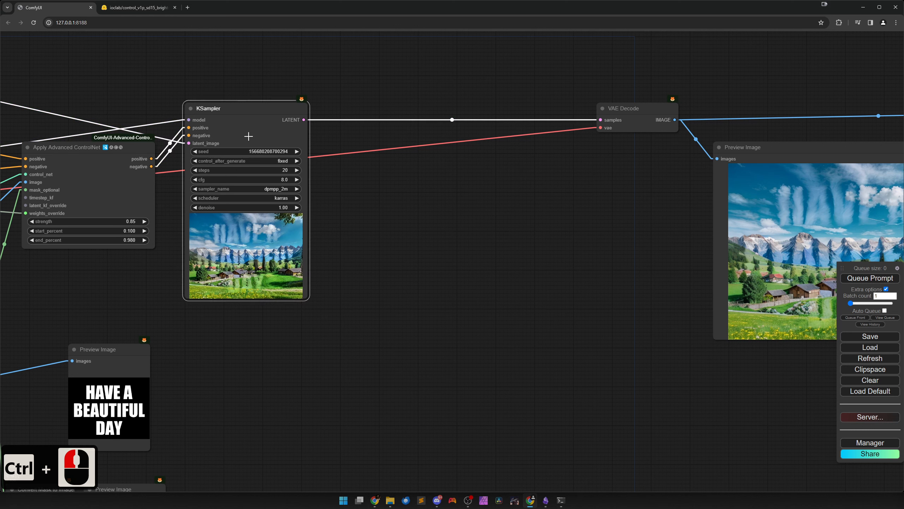
key(ctrl+c)
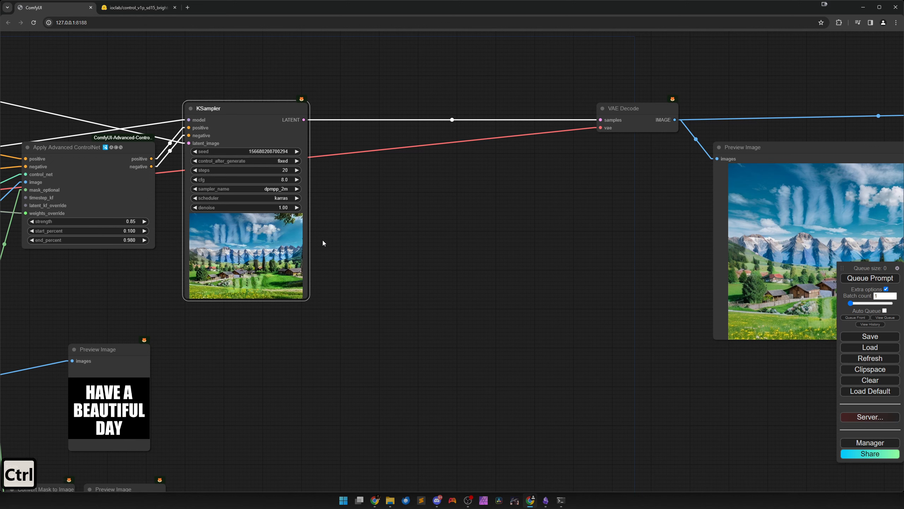
key(ctrl+shift+v)
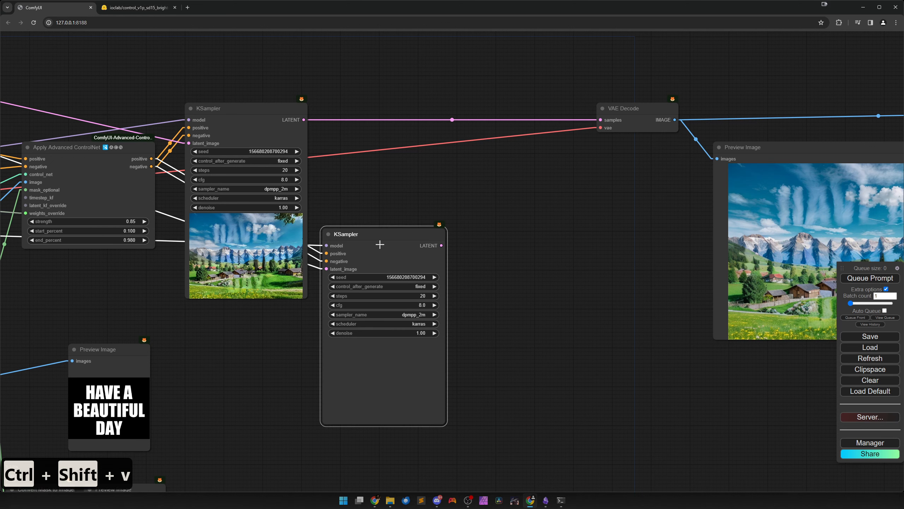
drag(383, 247, 441, 138)
drag(303, 120, 414, 143)
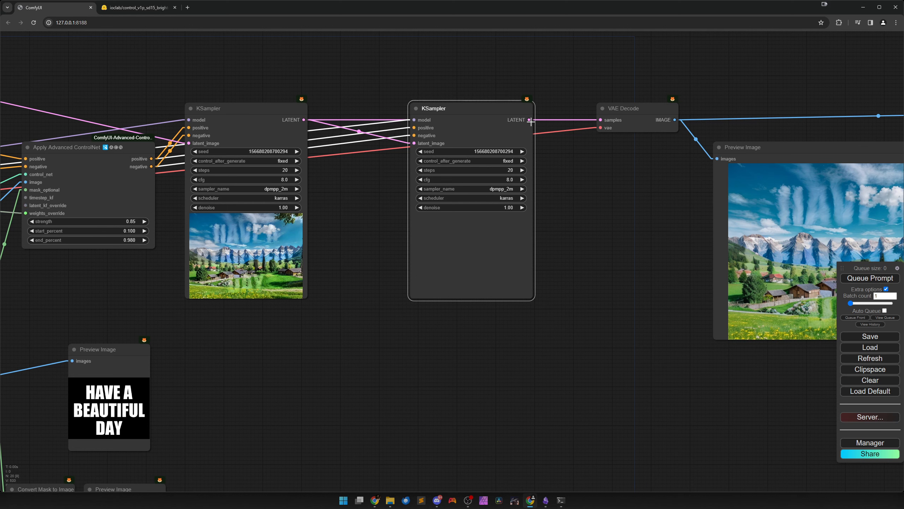
drag(529, 120, 601, 120)
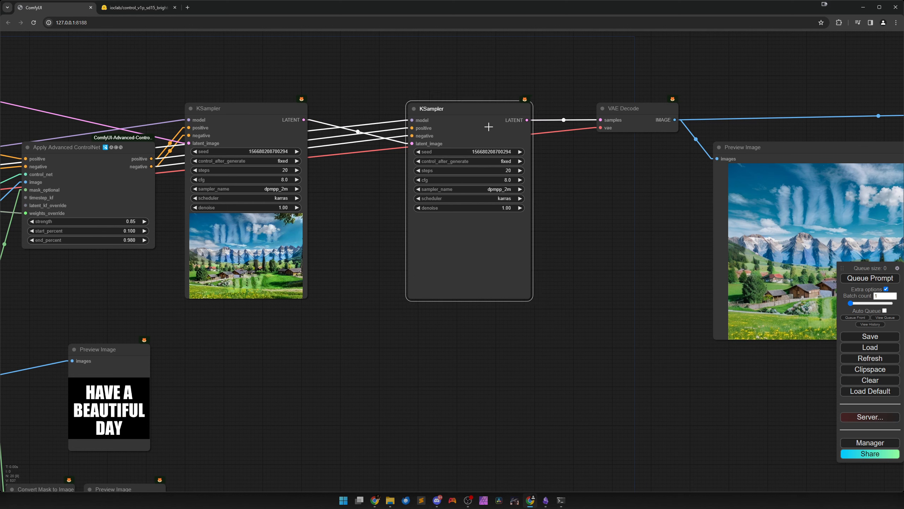
Set the second KSampler's denoise to 0.30 and its control_after_generate to randomize.
drag(376, 254, 420, 282)
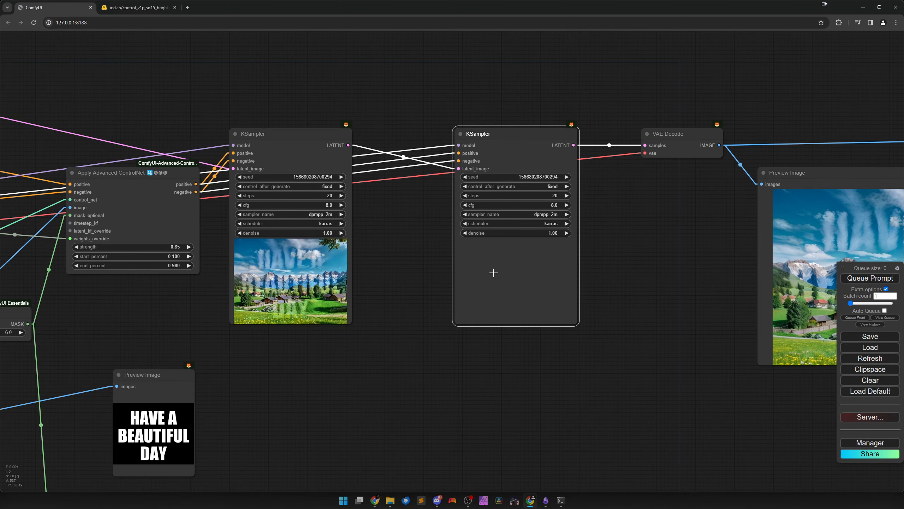
scroll(409, 306, down, 5)
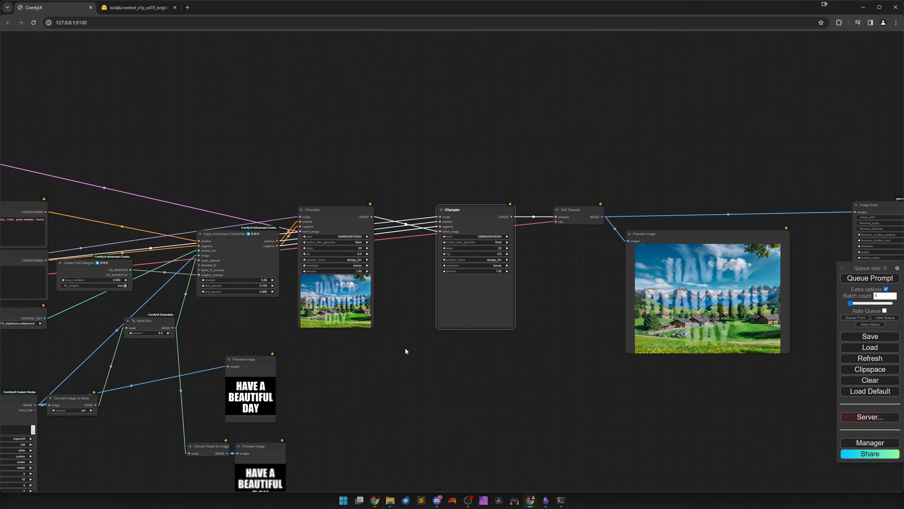
scroll(470, 323, up, 9)
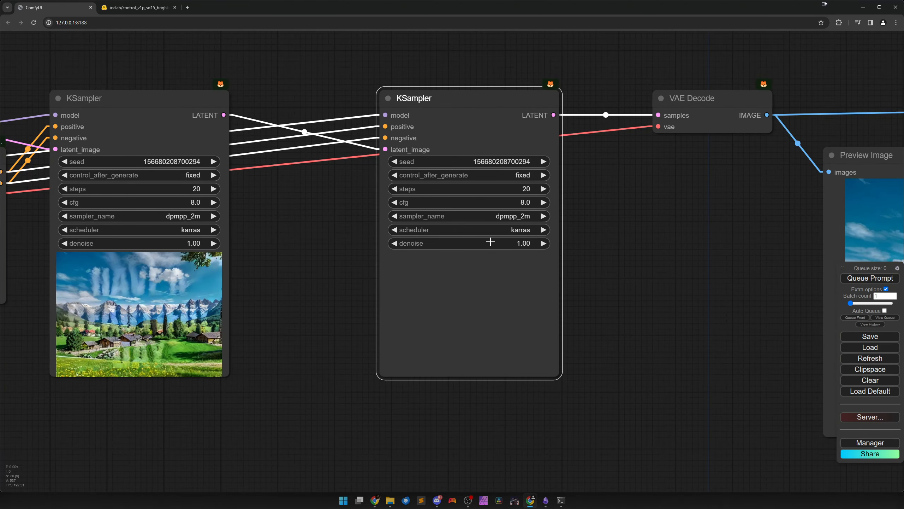
drag(490, 242, 469, 242)
scroll(377, 273, down, 2)
click(497, 192)
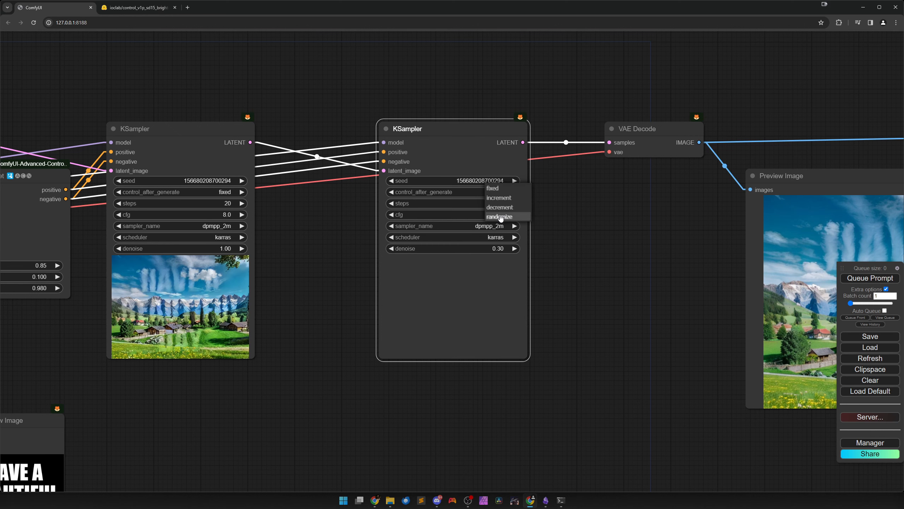
click(501, 217)
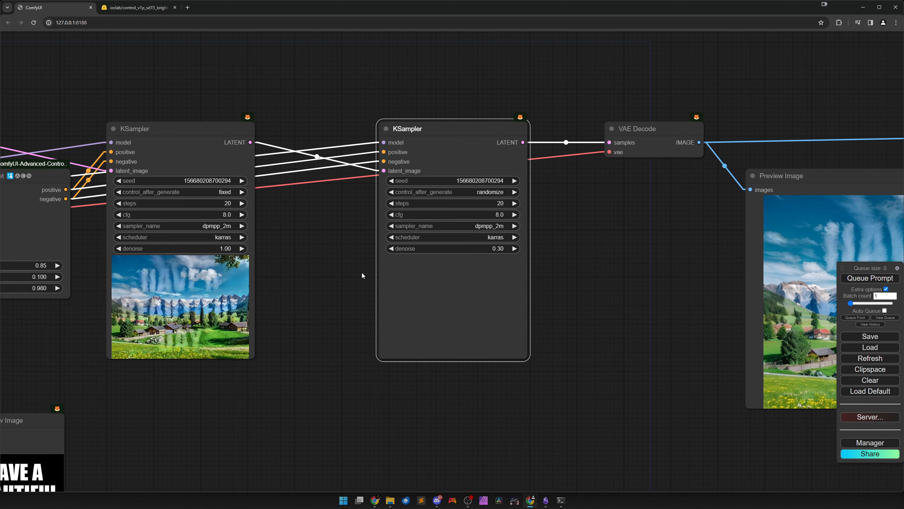
Duplicate the Apply Advanced ControlNet node with its inputs, place it above the original, and connect its positive and negative outputs to the second KSampler.
scroll(350, 275, down, 4)
drag(346, 280, 504, 296)
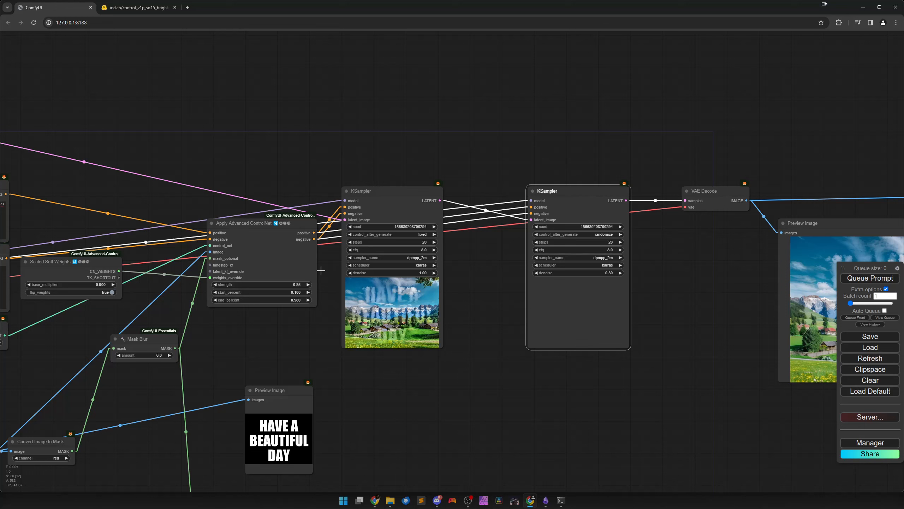
click(270, 253)
drag(278, 255, 271, 254)
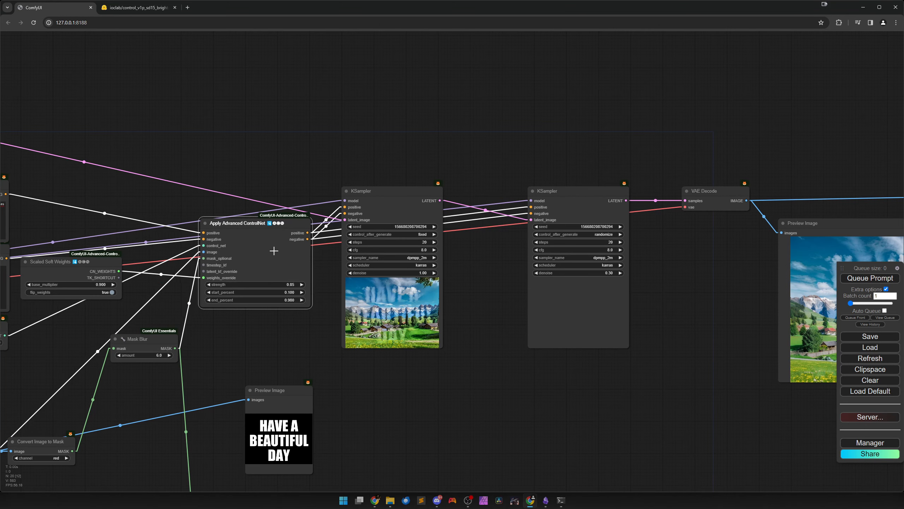
key(ctrl+c)
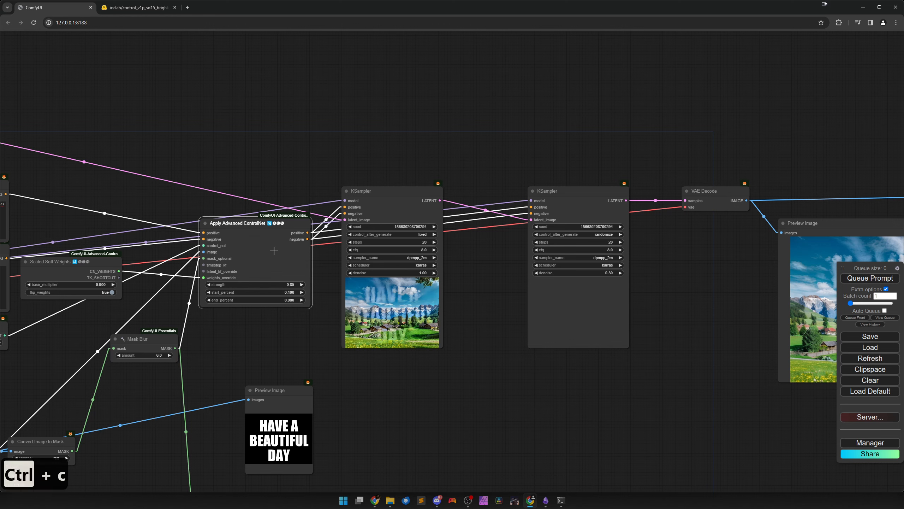
key(ctrl+shift+v)
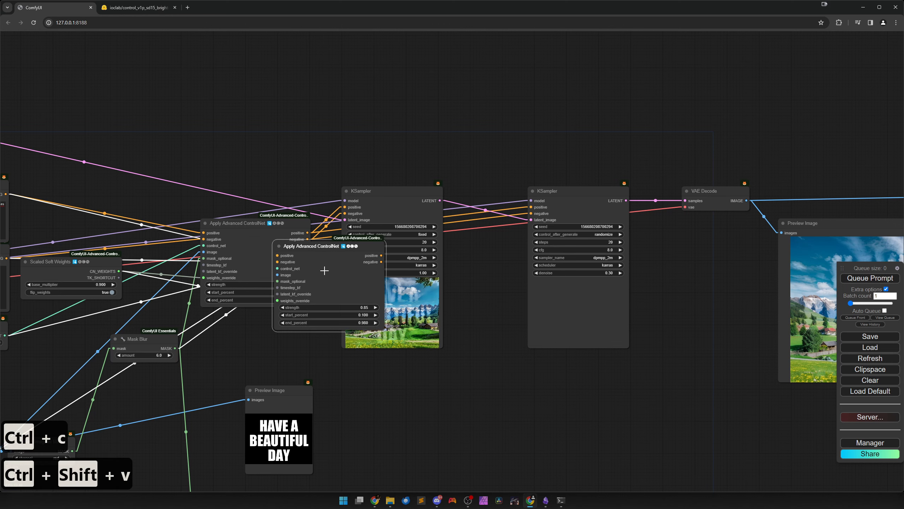
drag(324, 271, 329, 114)
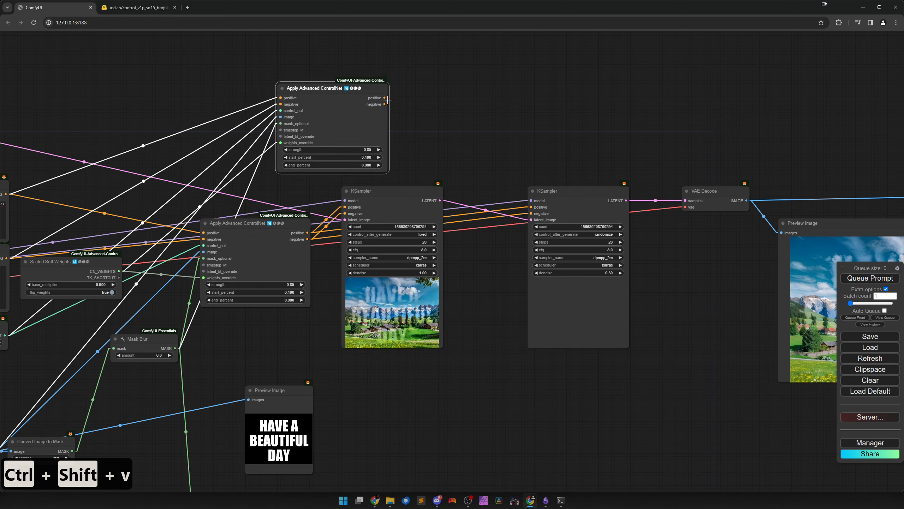
drag(386, 97, 531, 207)
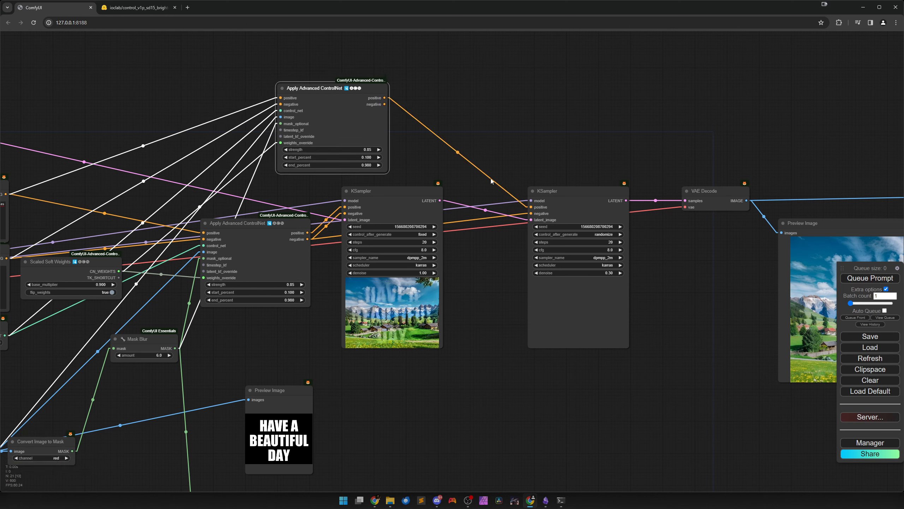
drag(387, 104, 531, 214)
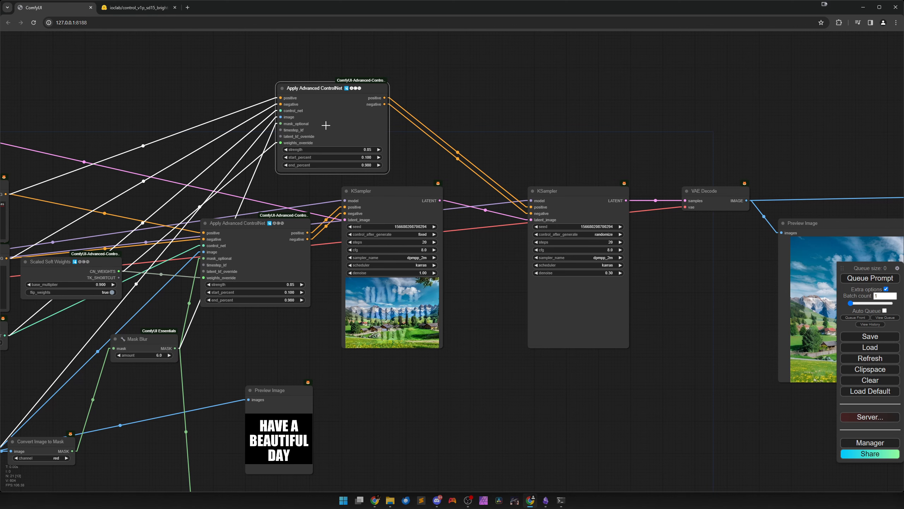
Set the duplicated Apply Advanced ControlNet strength to 0.40 and generate a new image.
scroll(325, 143, up, 7)
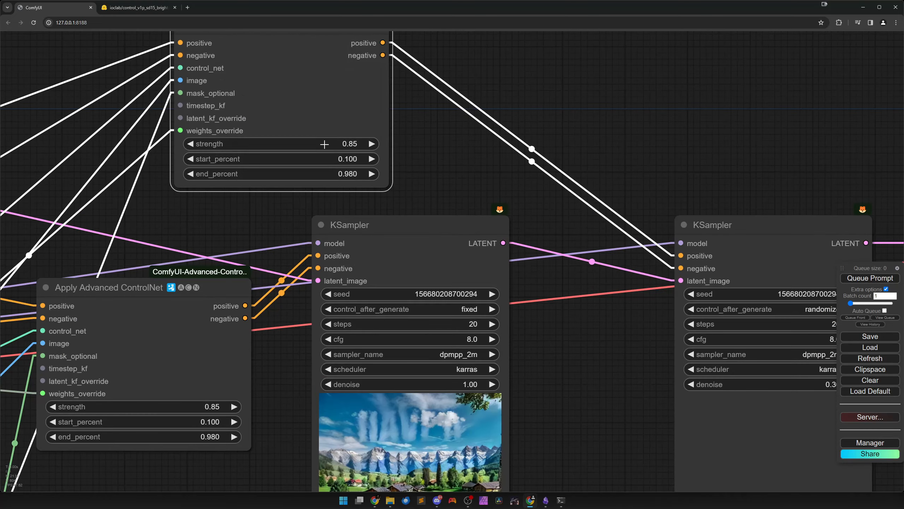
drag(320, 144, 305, 145)
scroll(410, 180, down, 6)
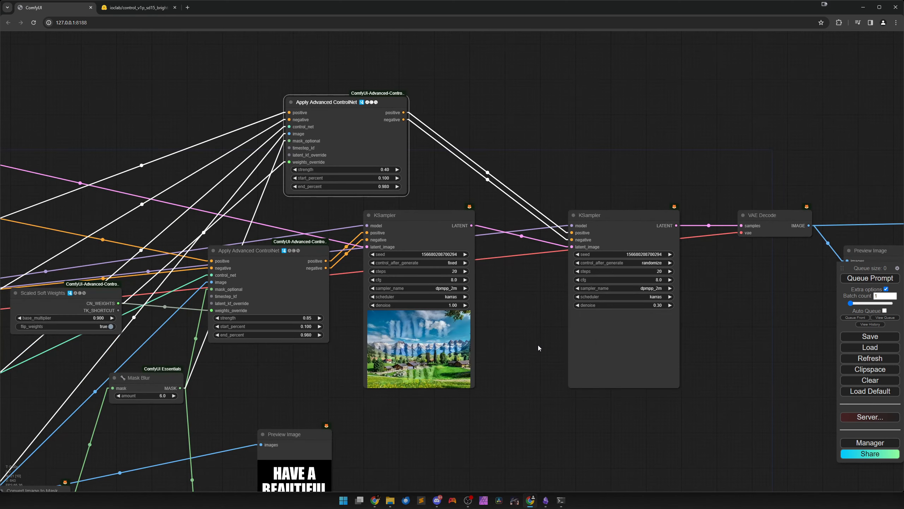
drag(538, 345, 414, 289)
click(850, 281)
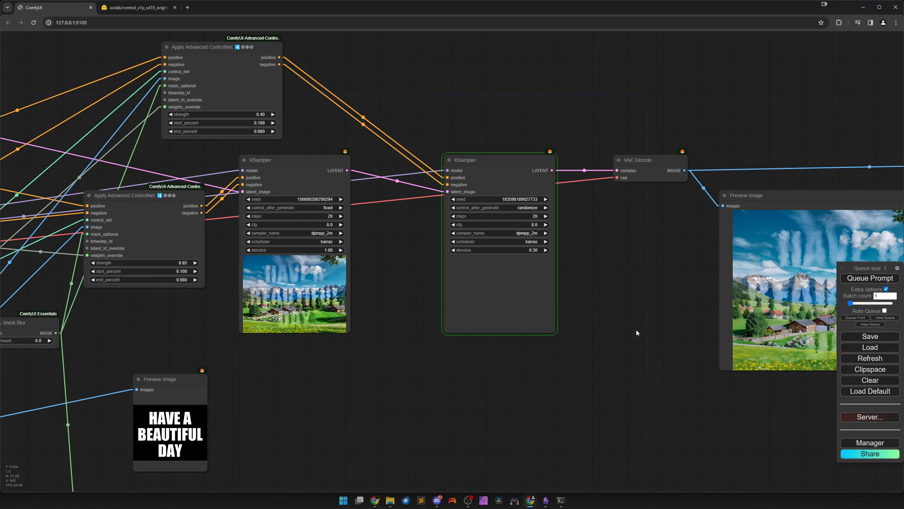
Inspect the new landscape preview and view the second KSampler's image on its own in a browser tab before closing that tab.
drag(609, 369, 328, 320)
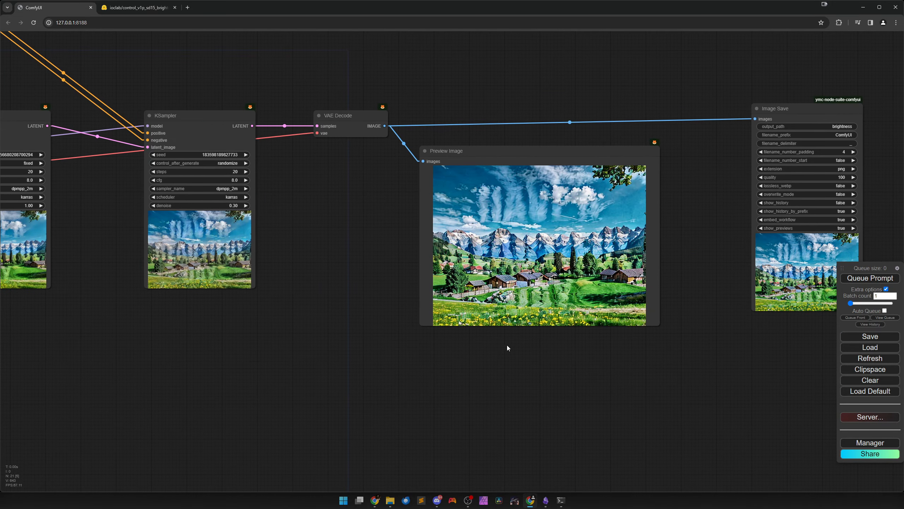
scroll(542, 333, up, 5)
scroll(542, 334, down, 5)
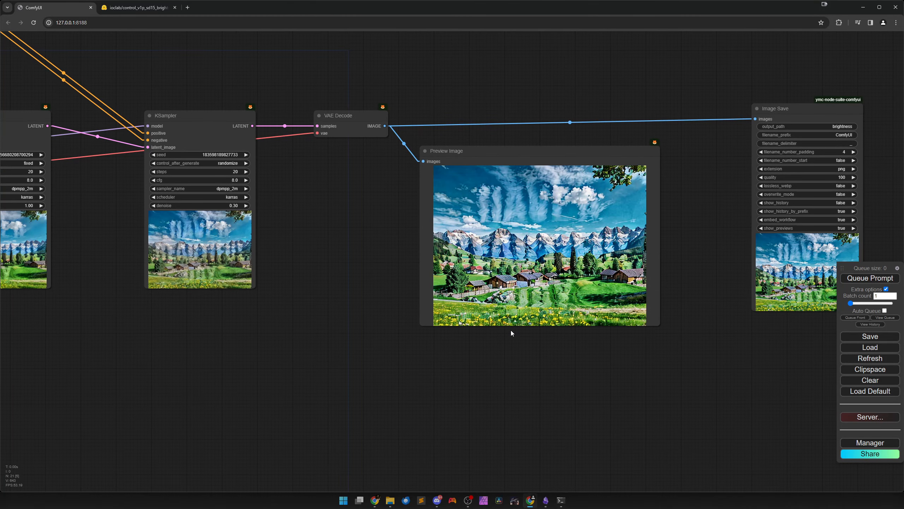
right_click(217, 228)
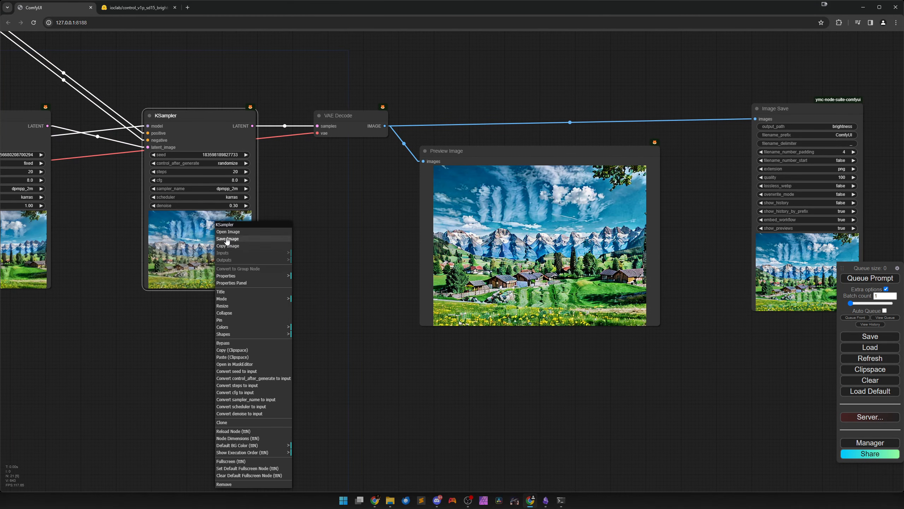
click(242, 251)
right_click(359, 277)
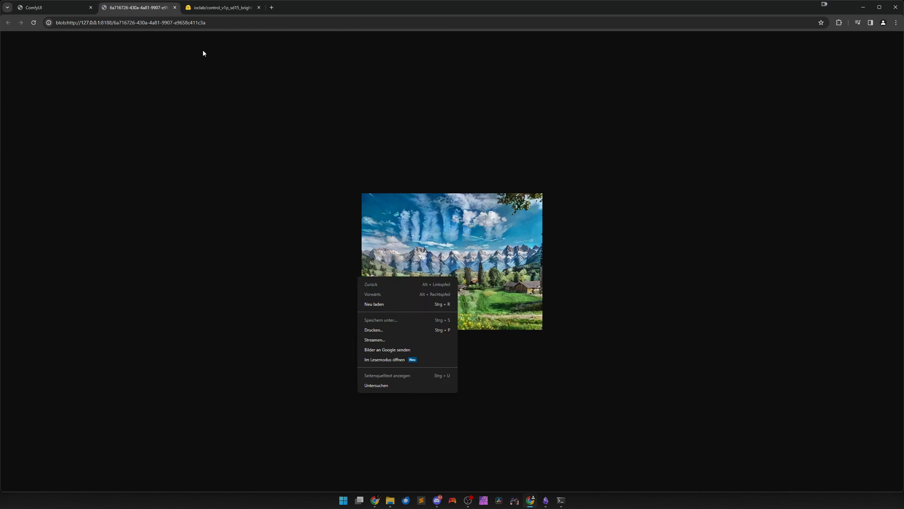
click(178, 10)
Look over the node graph from the loaders and prompts through both KSamplers to the final preview.
scroll(255, 302, down, 3)
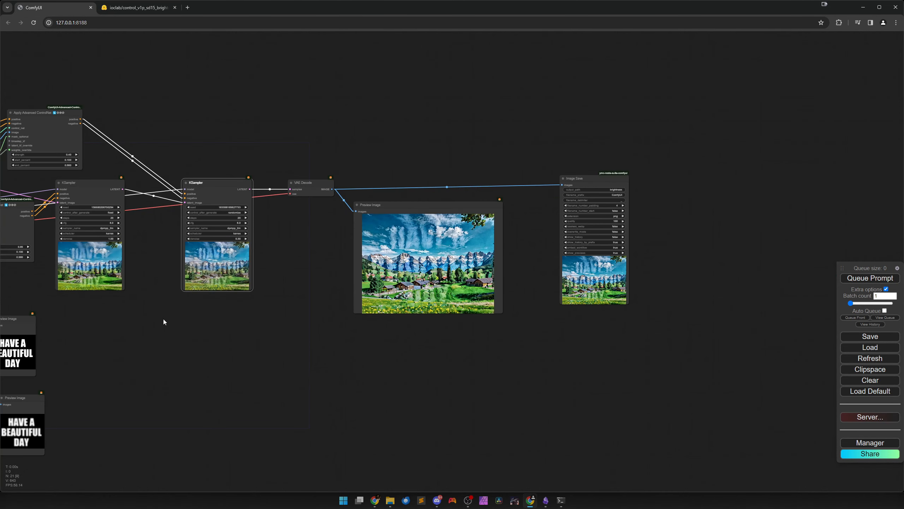
drag(163, 319, 674, 342)
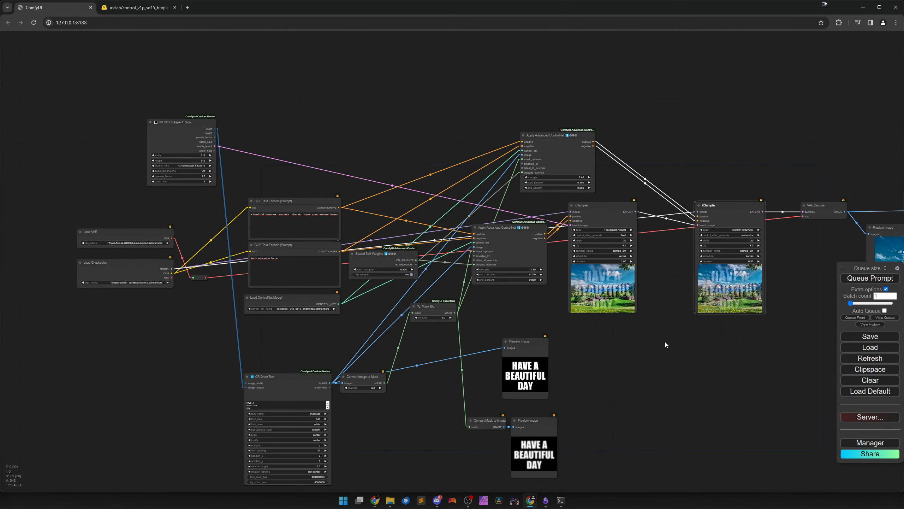
scroll(220, 326, up, 5)
scroll(217, 324, down, 5)
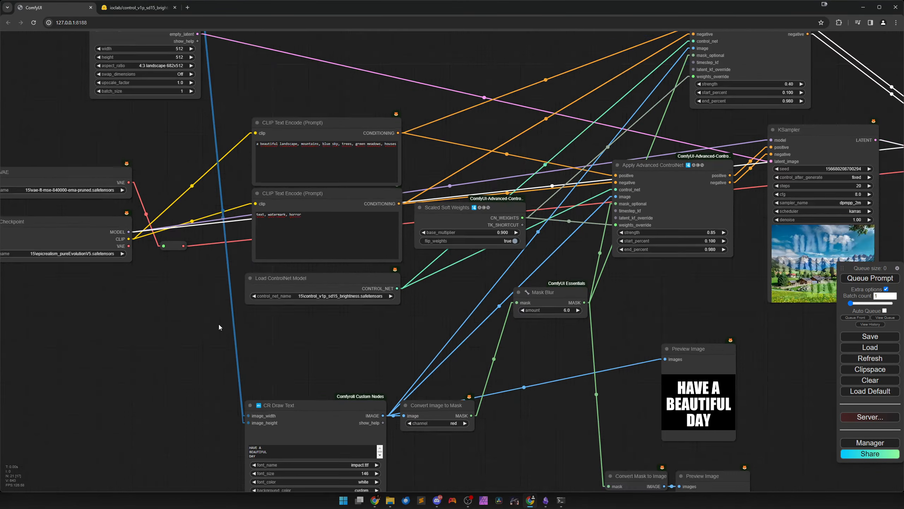
drag(676, 343, 335, 313)
scroll(452, 301, up, 6)
scroll(453, 301, up, 2)
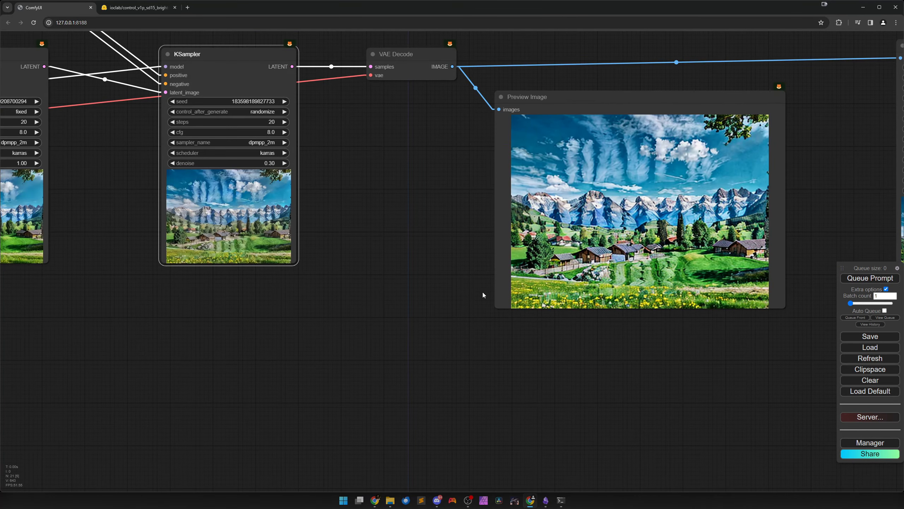
drag(485, 297, 355, 302)
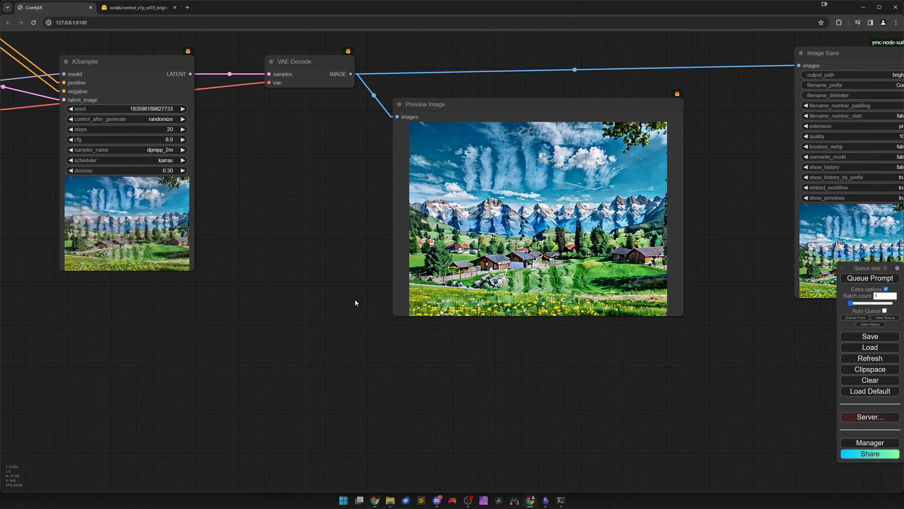
View the final Preview Image result in a separate browser tab and close the tab again.
right_click(485, 266)
click(495, 256)
key(ctrl+w)
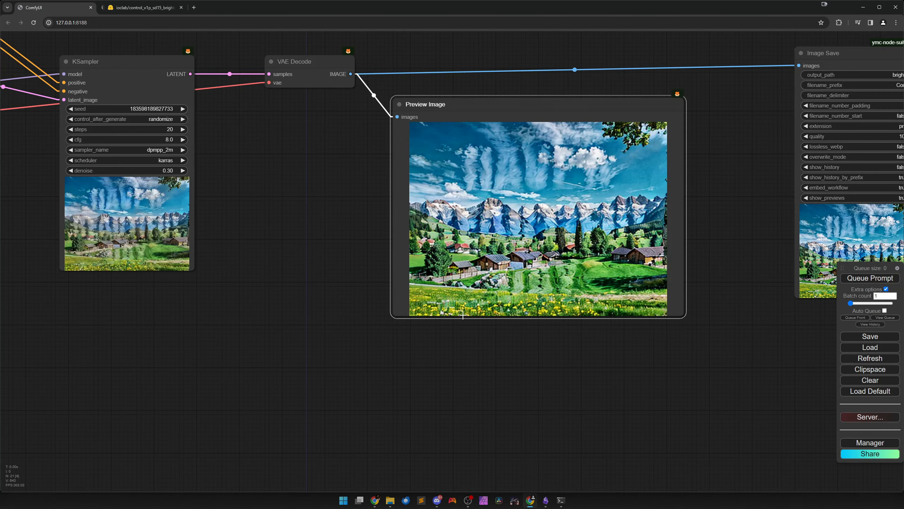
Set the second KSampler's denoise to 0.35, generate a new image and inspect the landscape in the final preview.
scroll(311, 307, down, 3)
scroll(479, 307, up, 5)
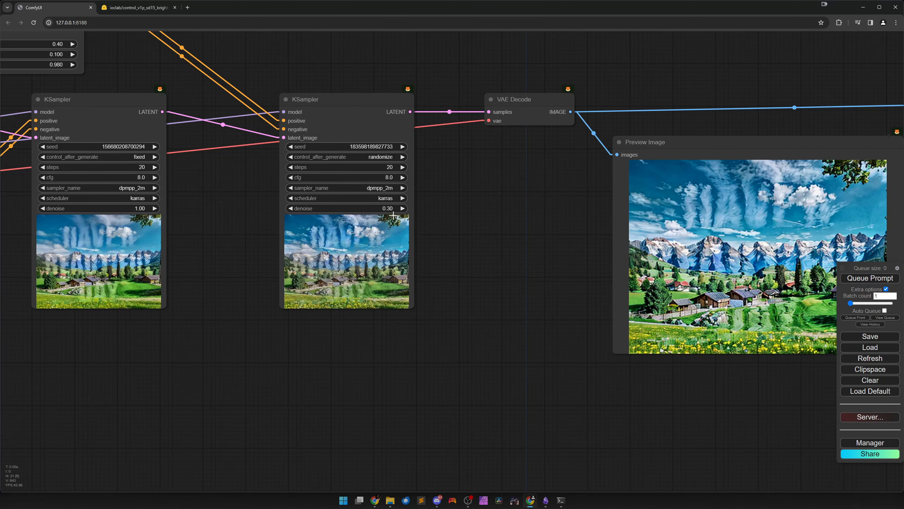
click(404, 209)
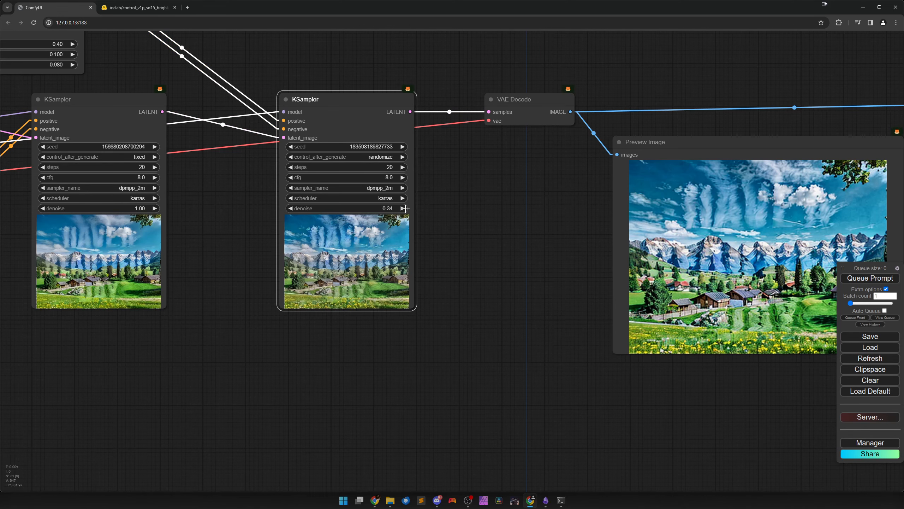
click(855, 279)
scroll(552, 319, down, 3)
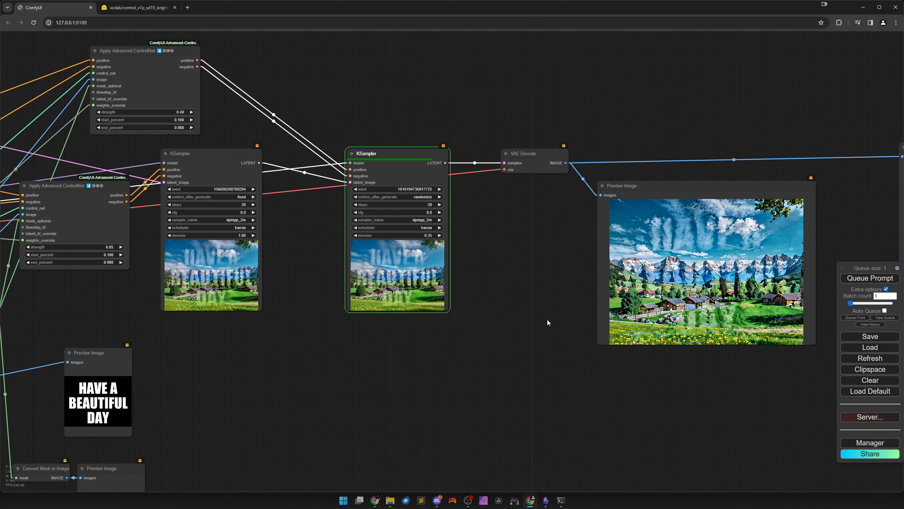
drag(497, 316, 283, 310)
scroll(414, 309, up, 4)
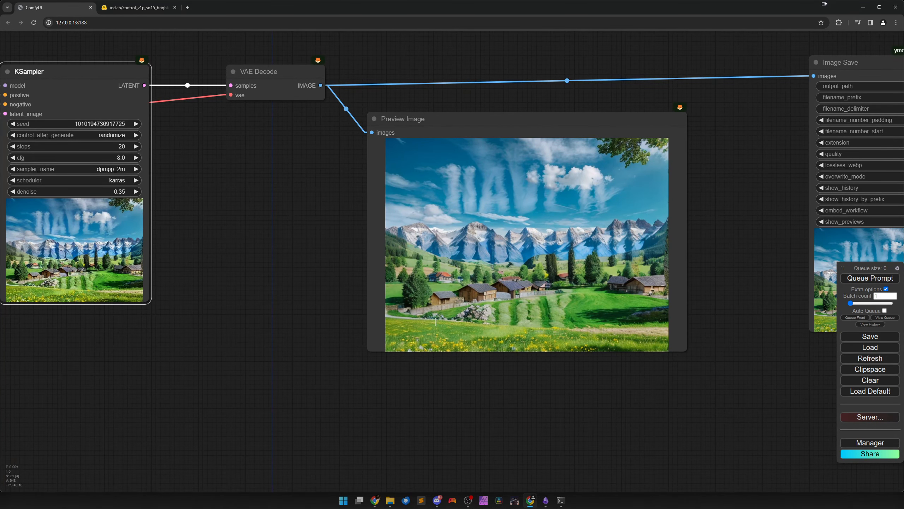
scroll(499, 322, up, 4)
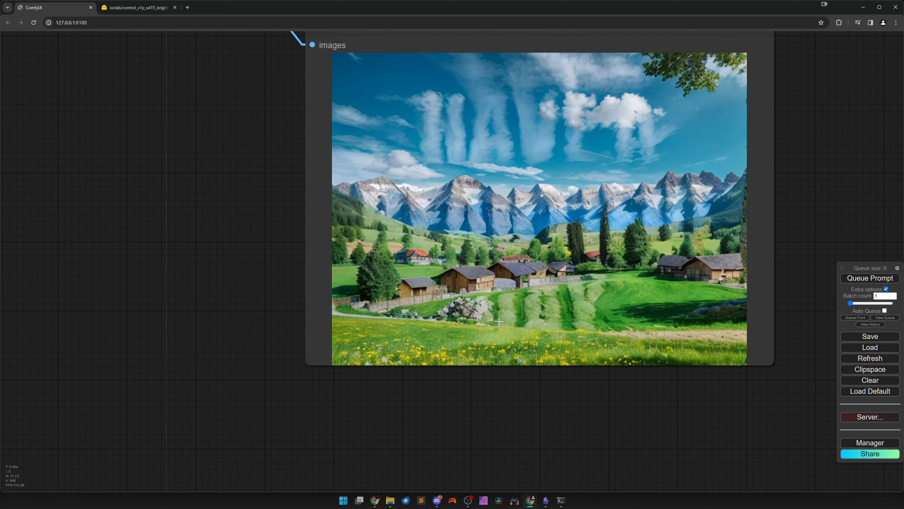
scroll(497, 321, down, 7)
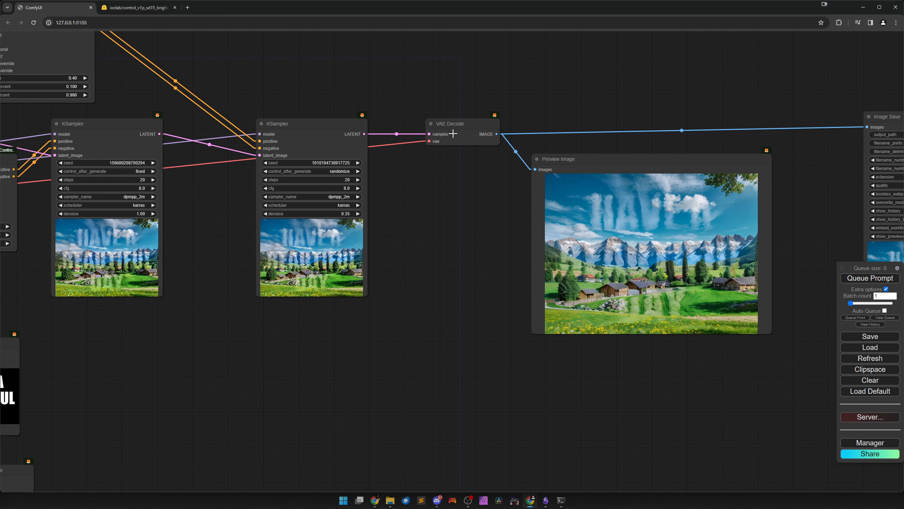
click(453, 133)
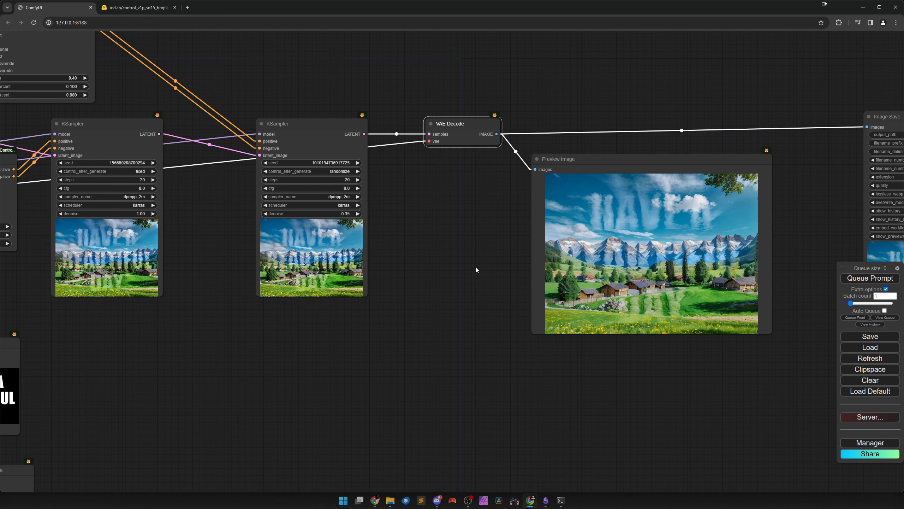
key(ctrl+shift+v)
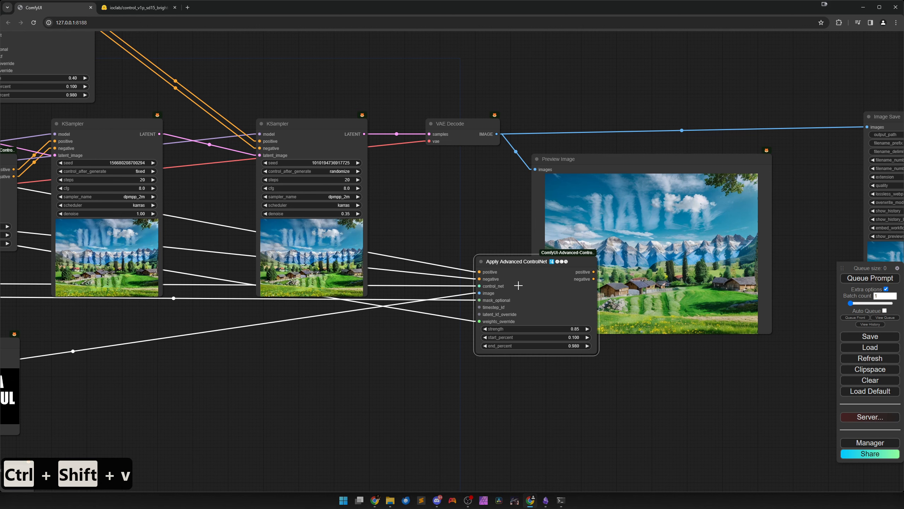
key(Delete)
Duplicate the VAE Decode node with its connections below the second KSampler and feed it the first KSampler's latent output.
click(463, 124)
key(ctrl+c)
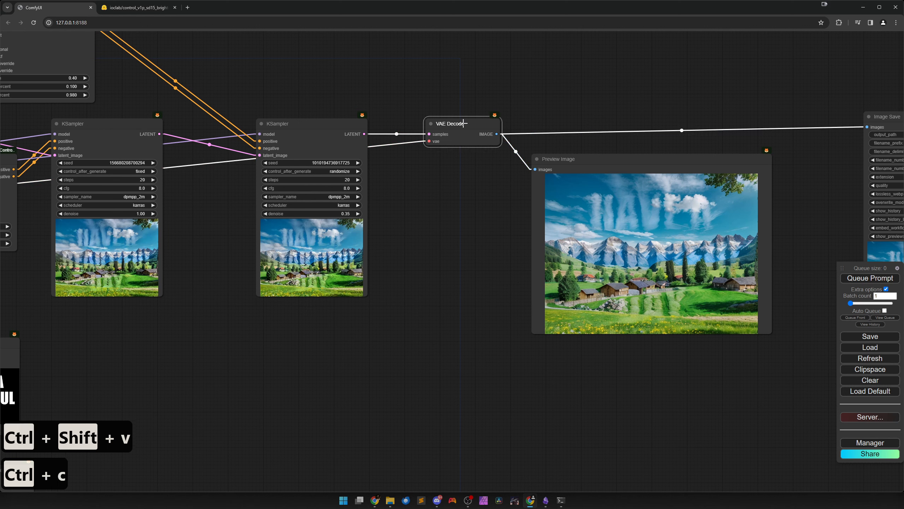
key(ctrl+shift+v)
drag(486, 135, 419, 372)
drag(159, 134, 359, 371)
Duplicate the Preview Image node below the original, connect it to the new VAE Decode's image output and generate an image.
click(542, 326)
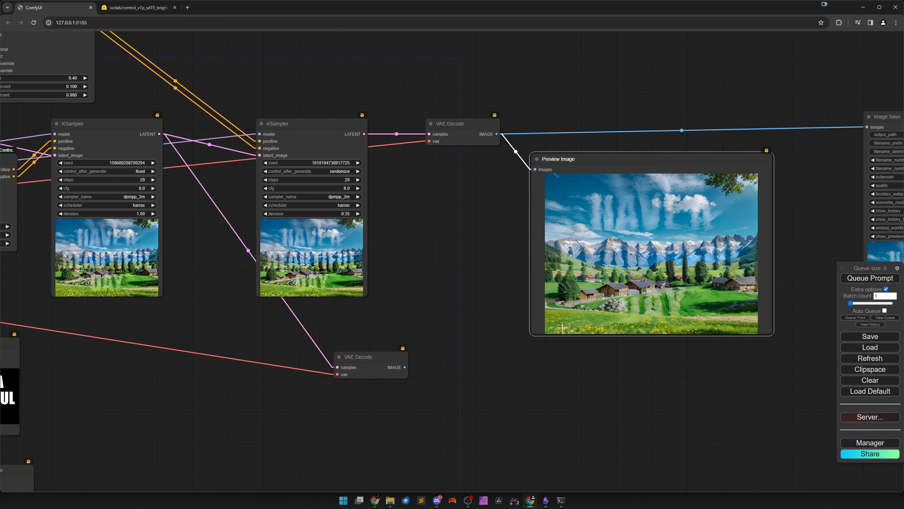
key(ctrl+c)
key(ctrl+v)
drag(609, 390, 580, 408)
drag(405, 368, 535, 360)
drag(783, 373, 636, 333)
click(854, 286)
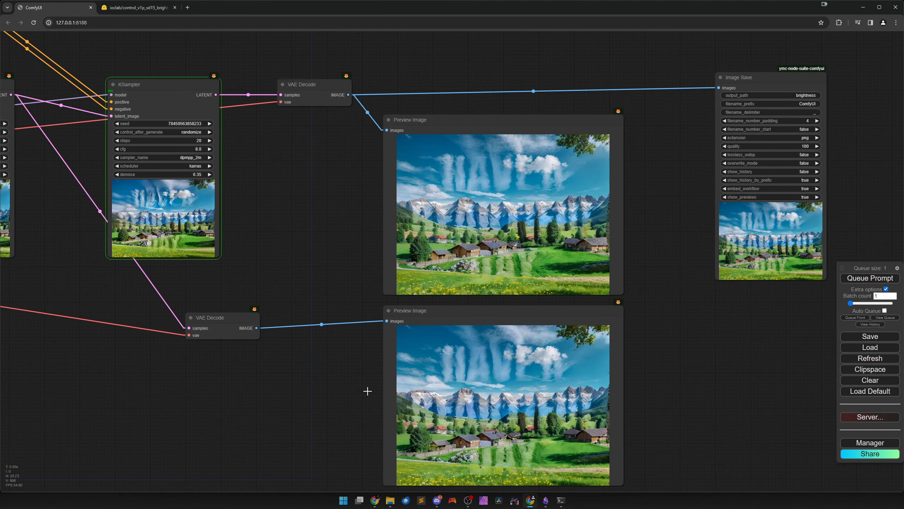
Compare the first-pass and second-pass previews for text readability and detail, both up close and at thumbnail size.
scroll(366, 404, up, 1)
scroll(367, 409, up, 2)
drag(355, 415, 317, 388)
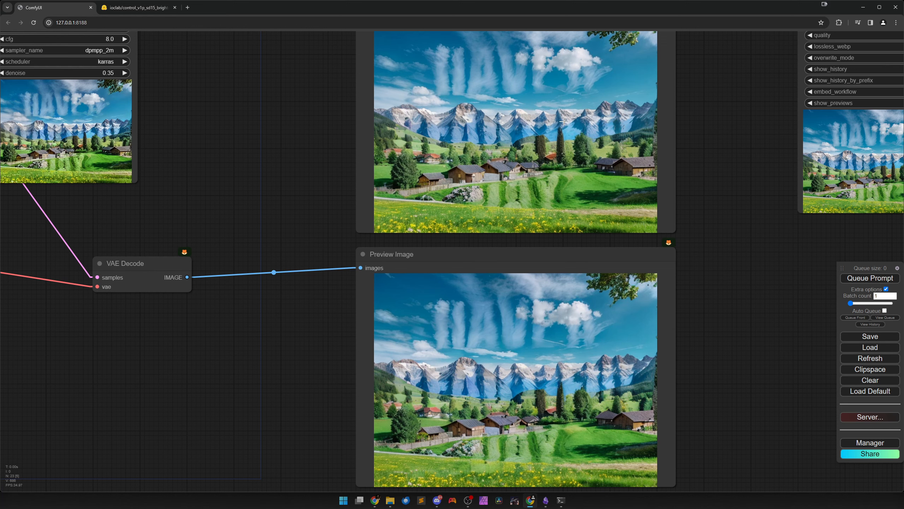
drag(738, 181, 737, 185)
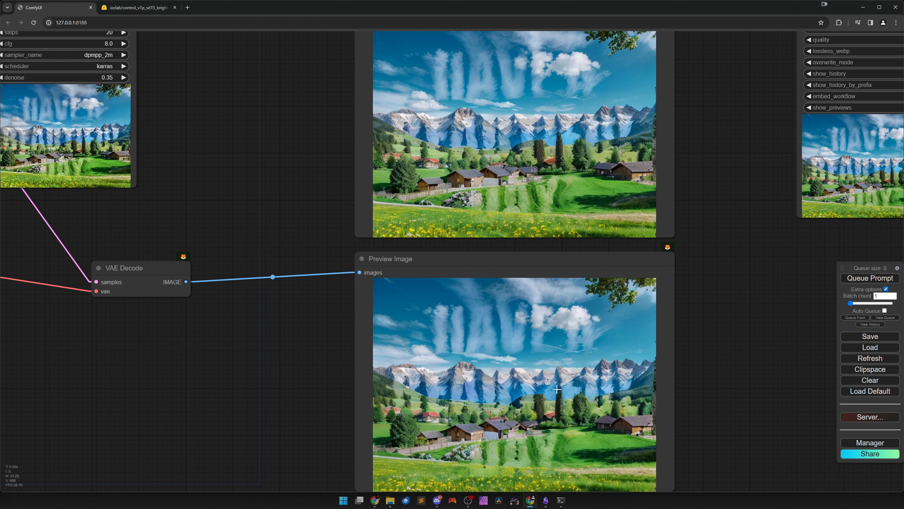
scroll(555, 339, down, 10)
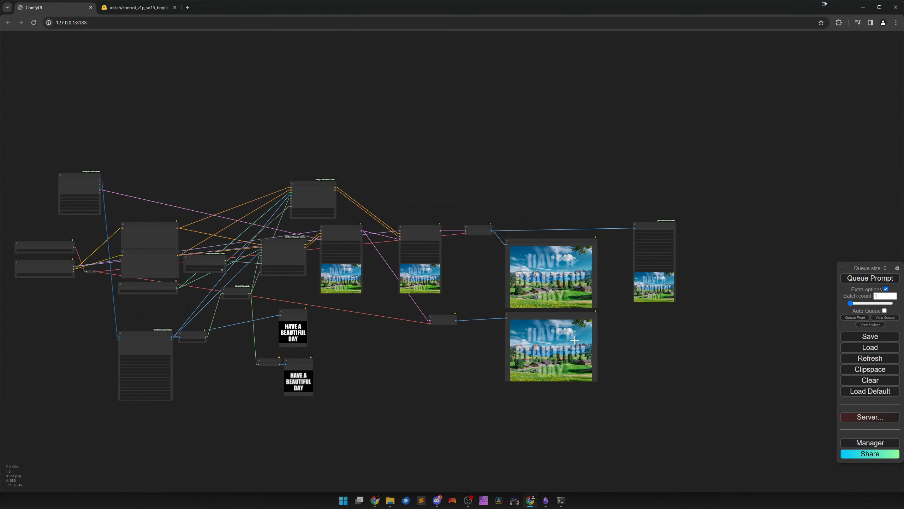
scroll(575, 340, down, 1)
scroll(566, 293, up, 20)
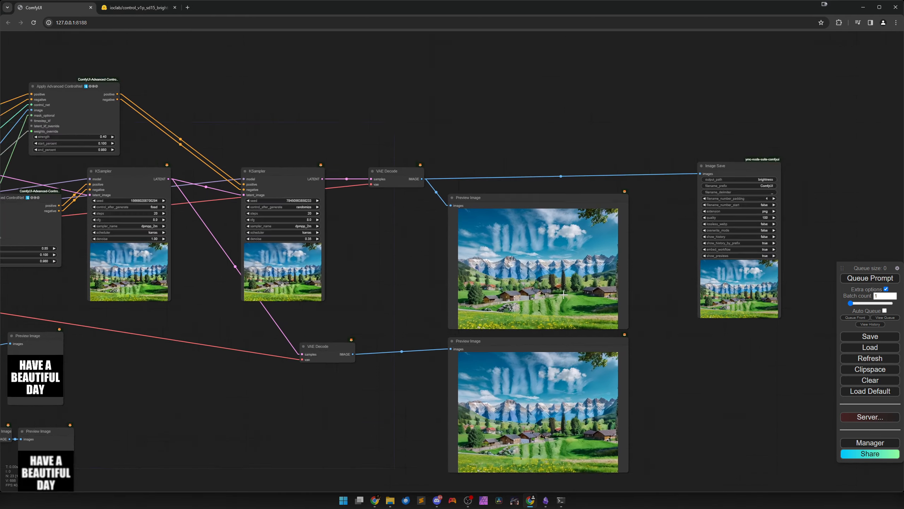
scroll(529, 266, up, 2)
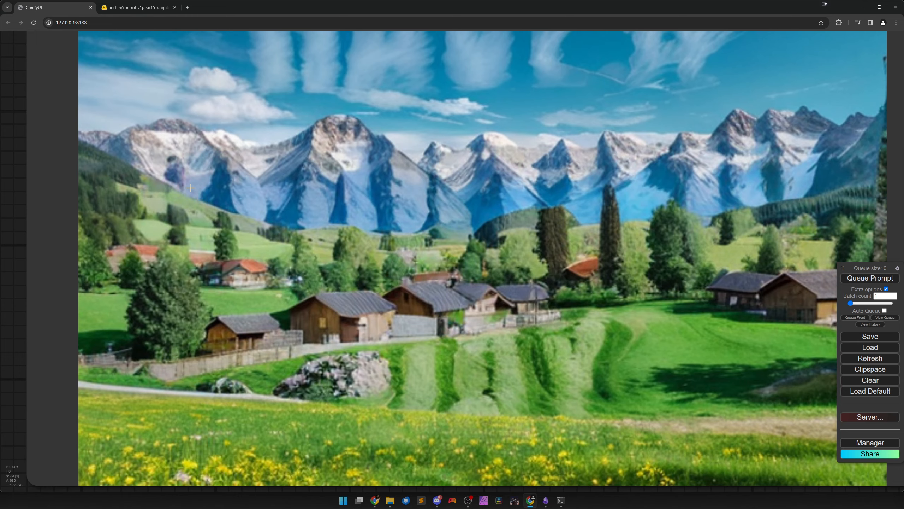
drag(582, 304, 537, 285)
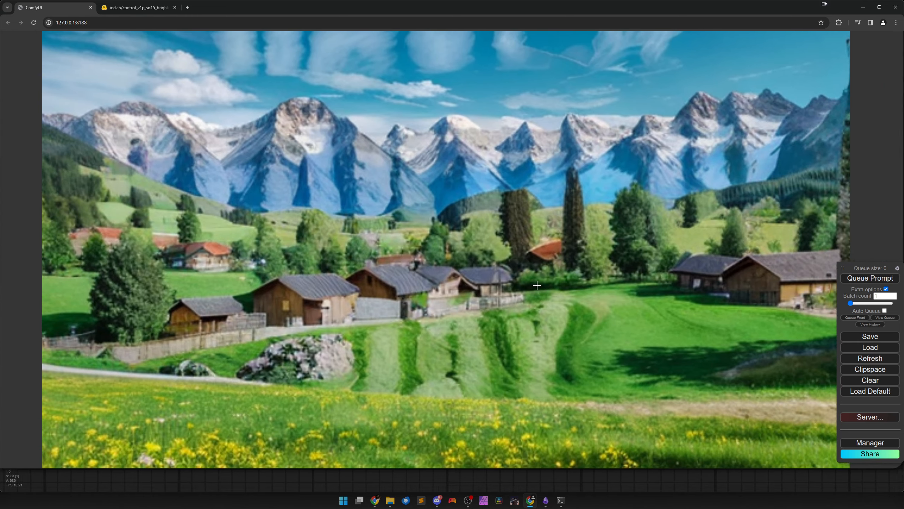
scroll(537, 285, down, 10)
scroll(525, 333, down, 5)
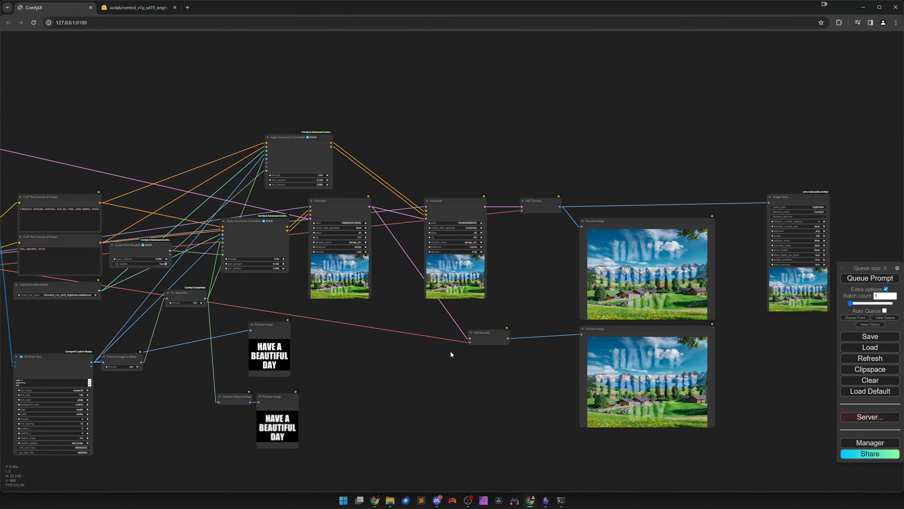
Shift the Convert Mask to Image node slightly away from the blurred text's Preview Image node.
drag(450, 368, 425, 368)
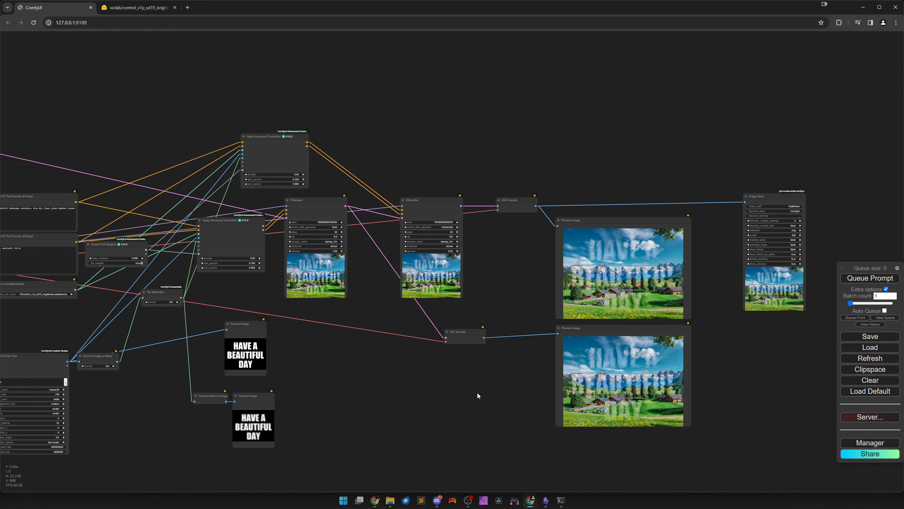
drag(391, 395, 515, 367)
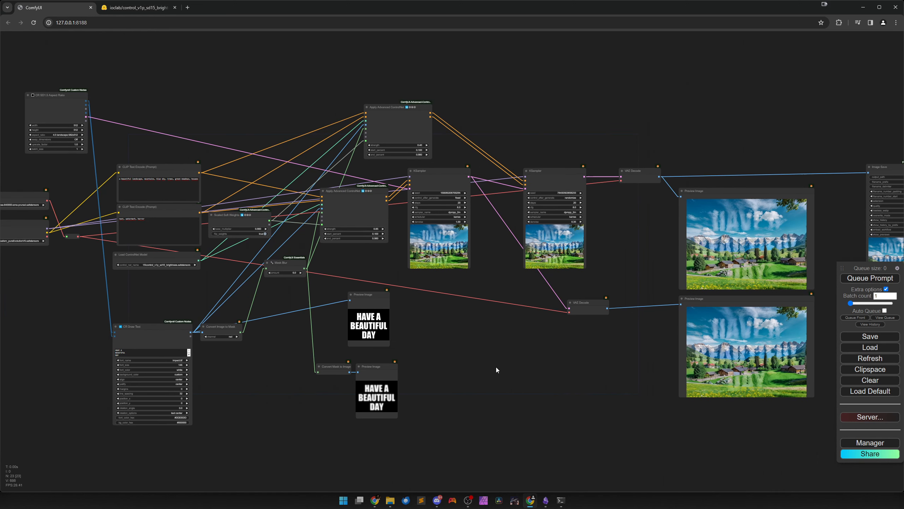
click(333, 368)
click(372, 374)
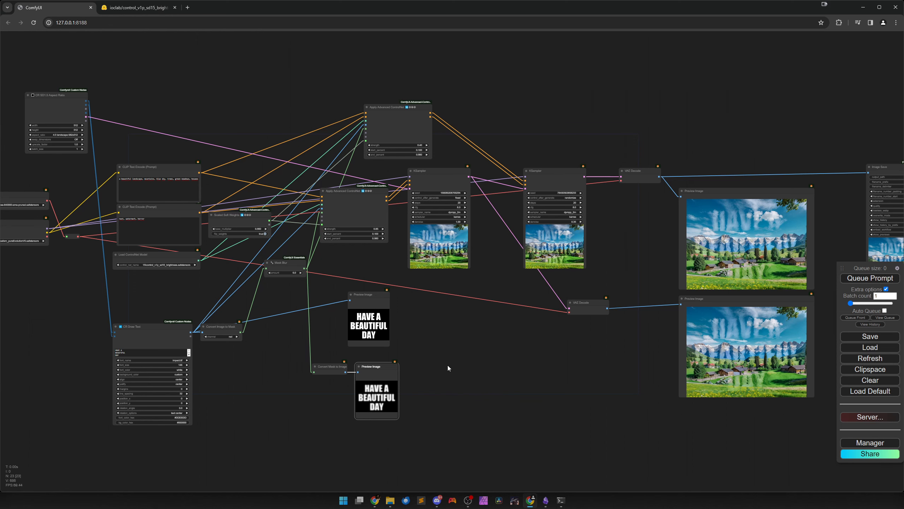
drag(511, 360, 410, 366)
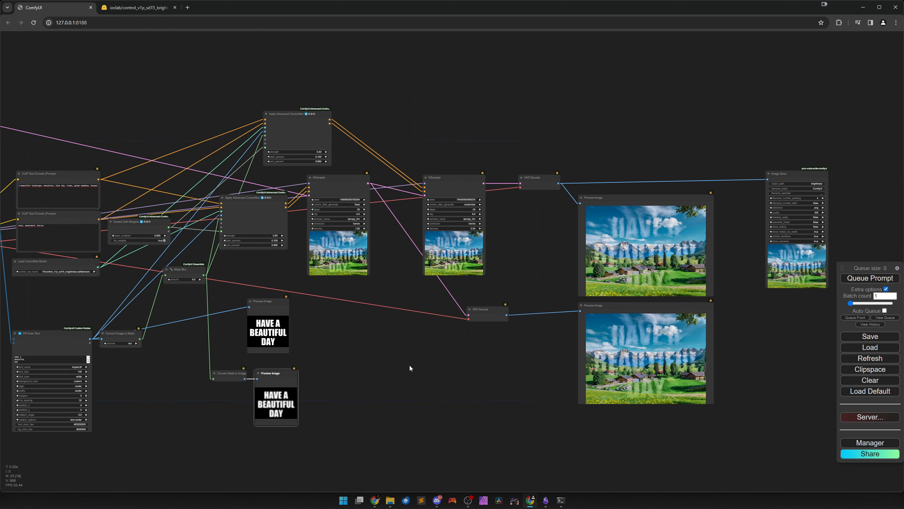
scroll(404, 364, up, 7)
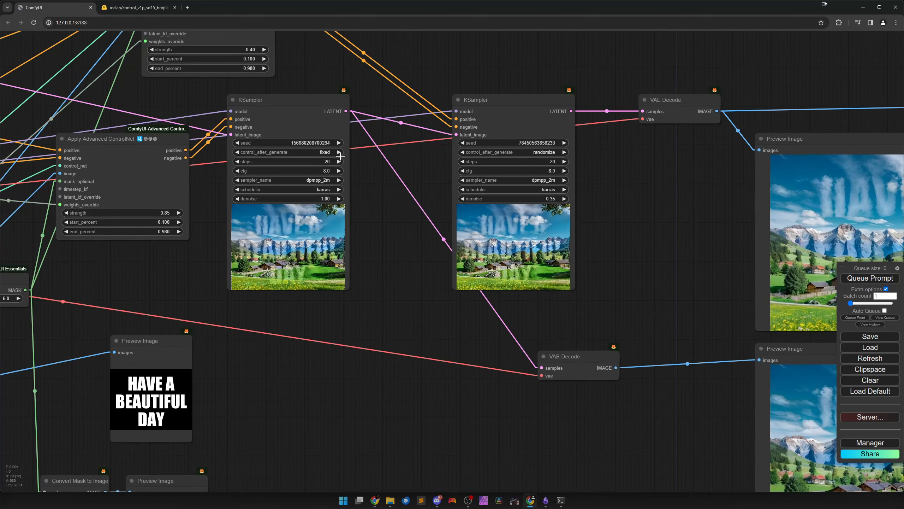
click(339, 143)
key(ctrl+Return)
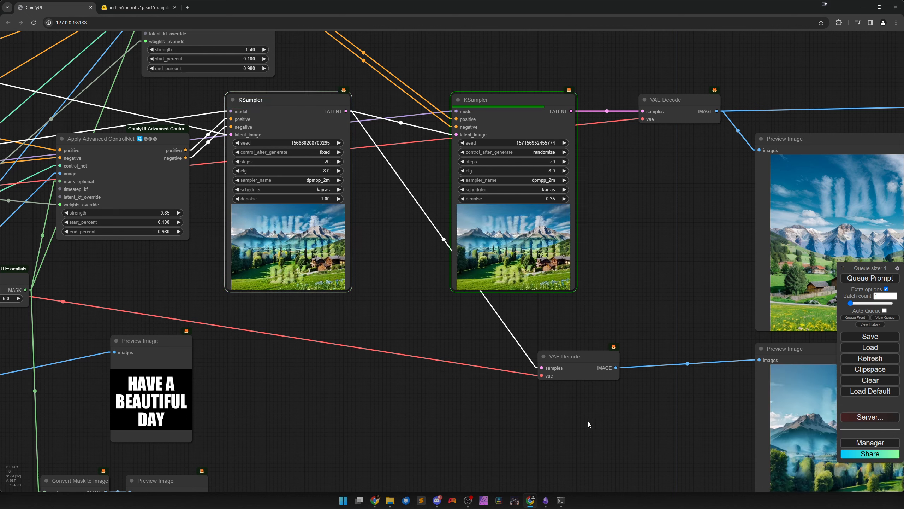
Examine how the text blends into the new landscape in the second-pass preview, both enlarged and at thumbnail size.
drag(589, 428, 321, 384)
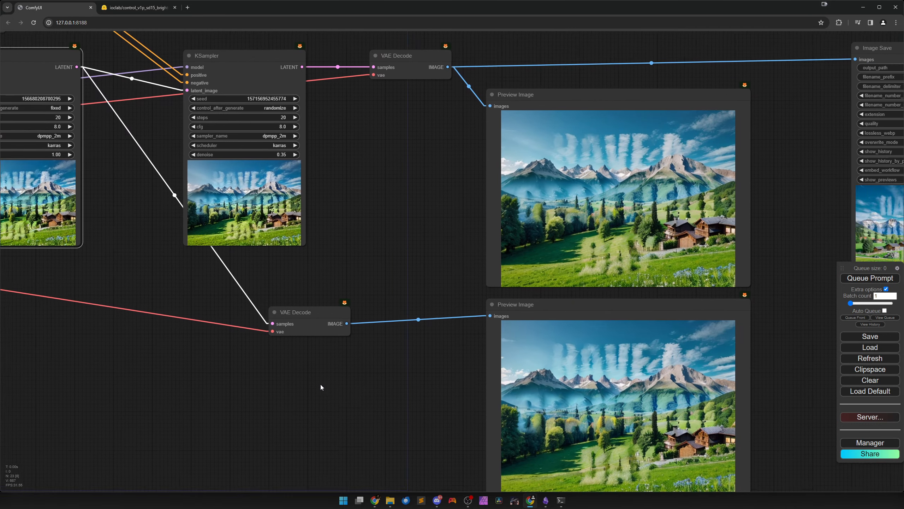
scroll(548, 237, up, 7)
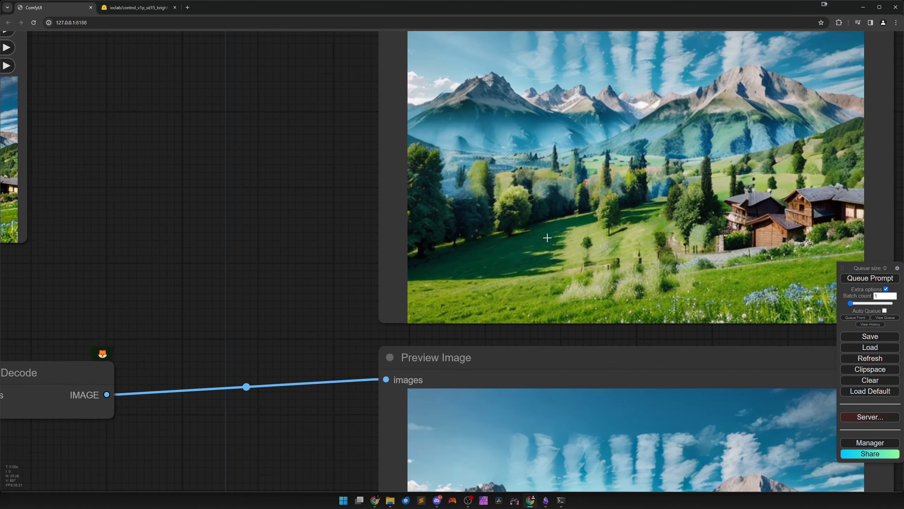
scroll(534, 167, up, 3)
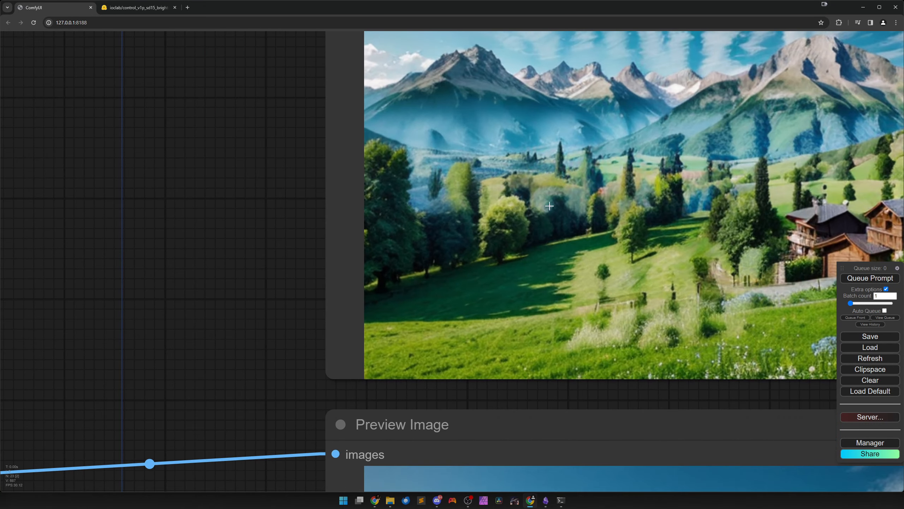
scroll(554, 217, down, 3)
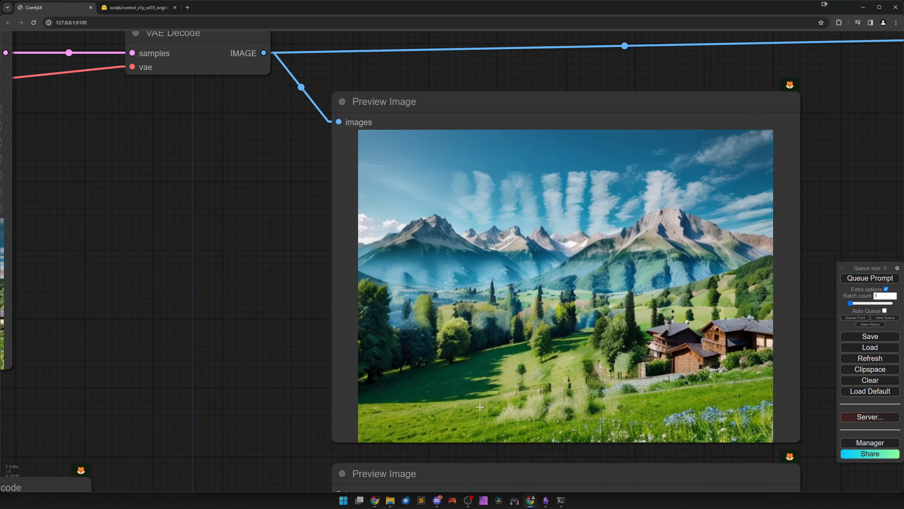
scroll(493, 360, up, 4)
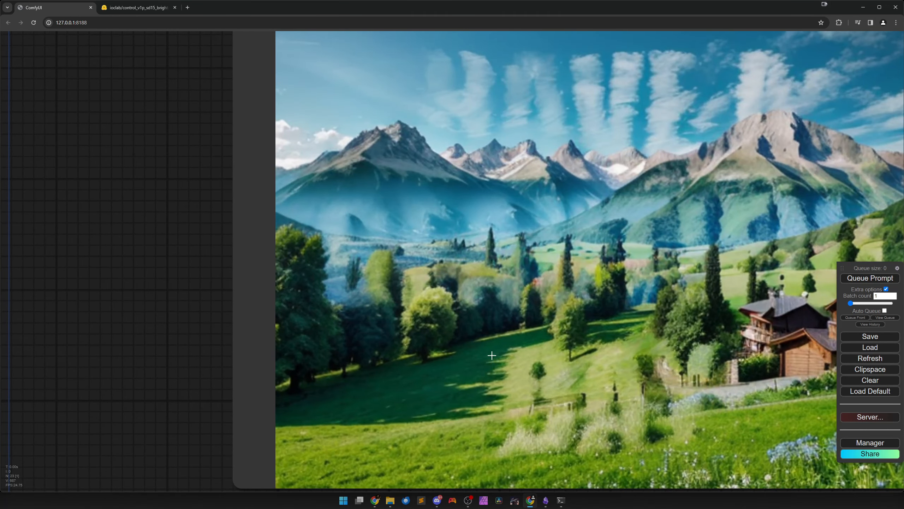
drag(492, 356, 373, 363)
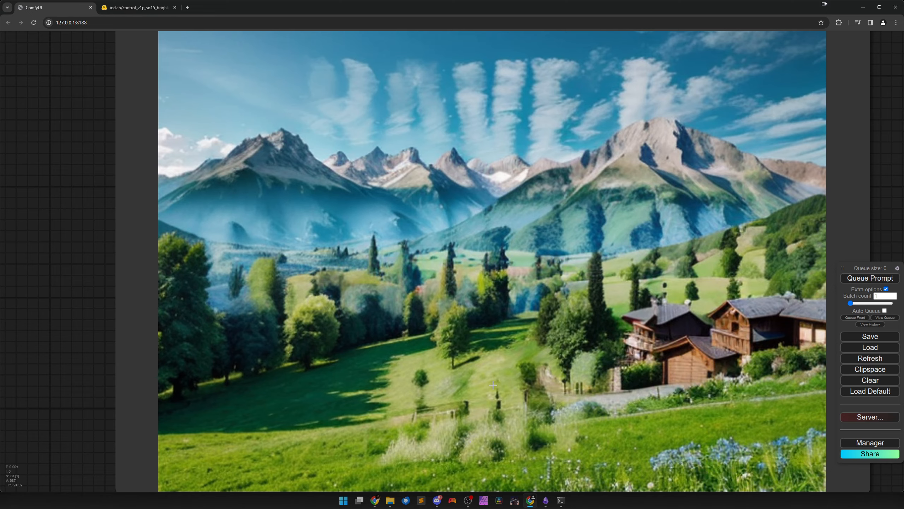
scroll(492, 385, down, 12)
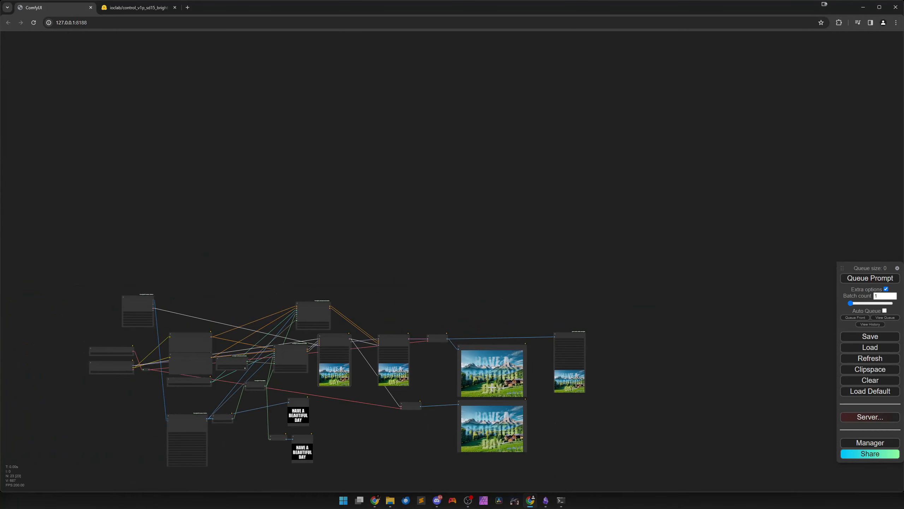
drag(492, 387, 483, 296)
scroll(477, 315, down, 2)
scroll(475, 336, up, 3)
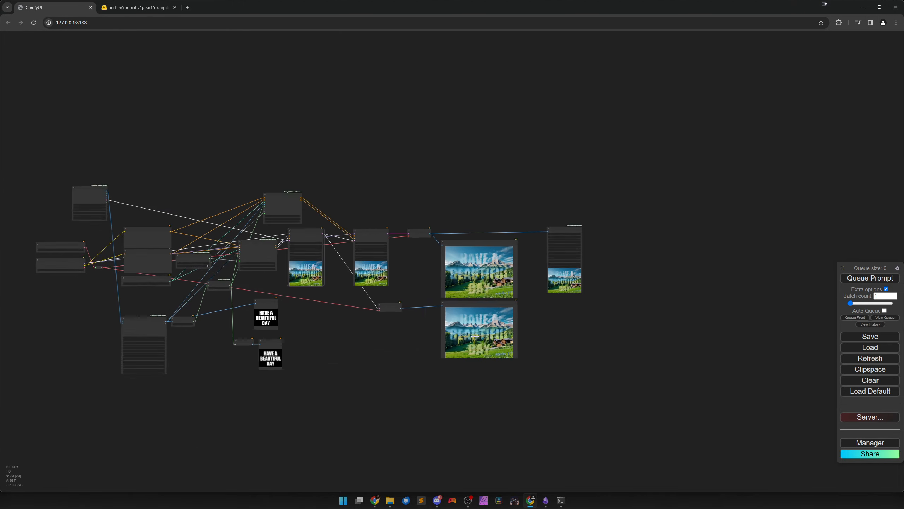
Align the unblurred text's Preview Image node directly above the blurred mask's Preview Image node.
scroll(475, 336, up, 10)
drag(298, 346, 529, 360)
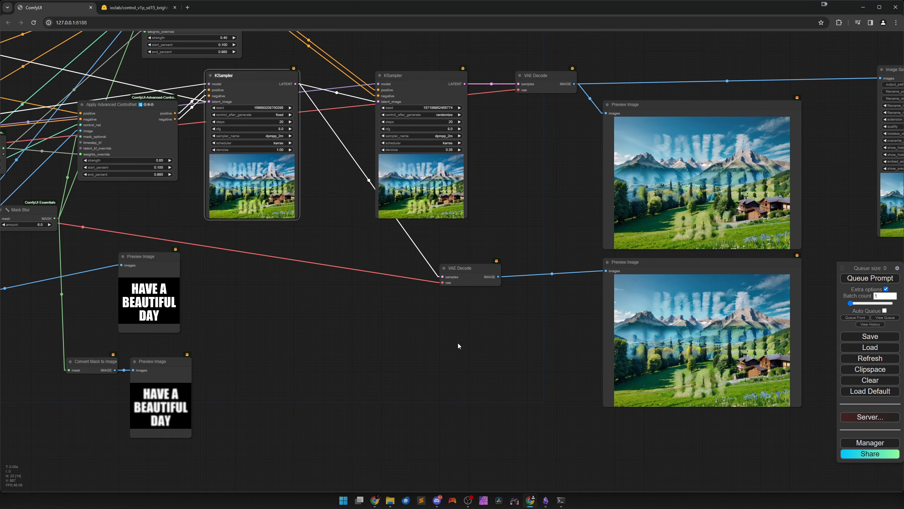
drag(432, 345, 668, 325)
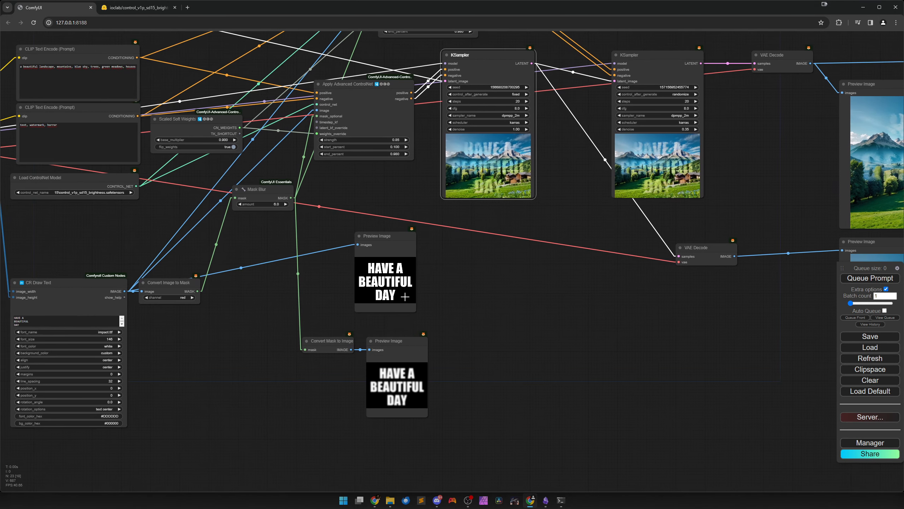
drag(401, 285, 406, 297)
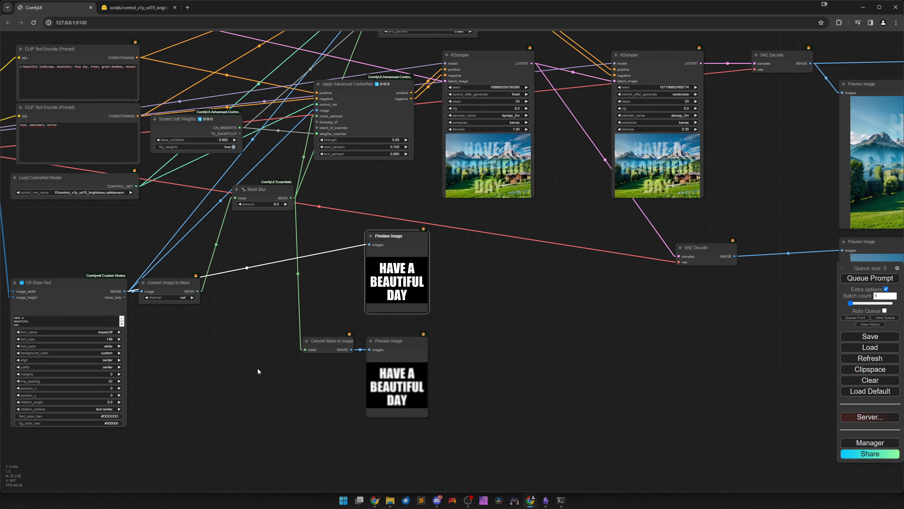
drag(258, 366, 239, 414)
scroll(239, 414, down, 2)
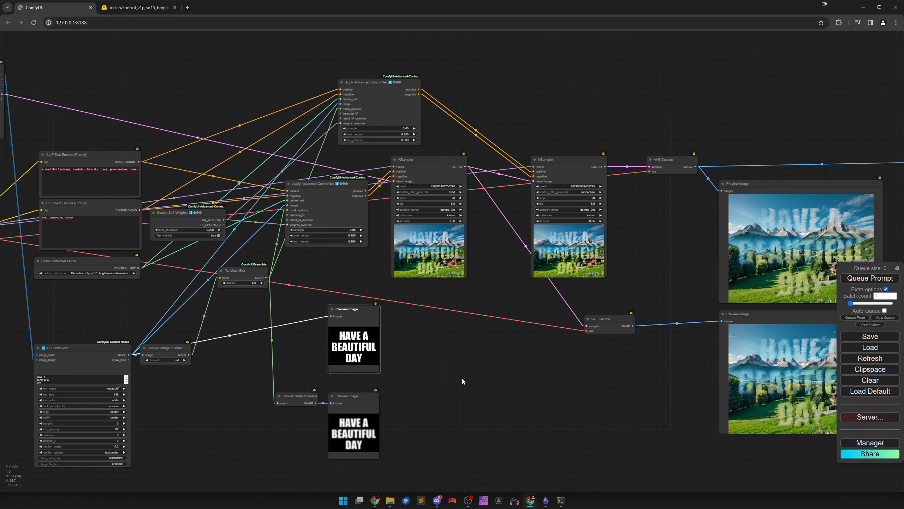
drag(468, 379, 493, 345)
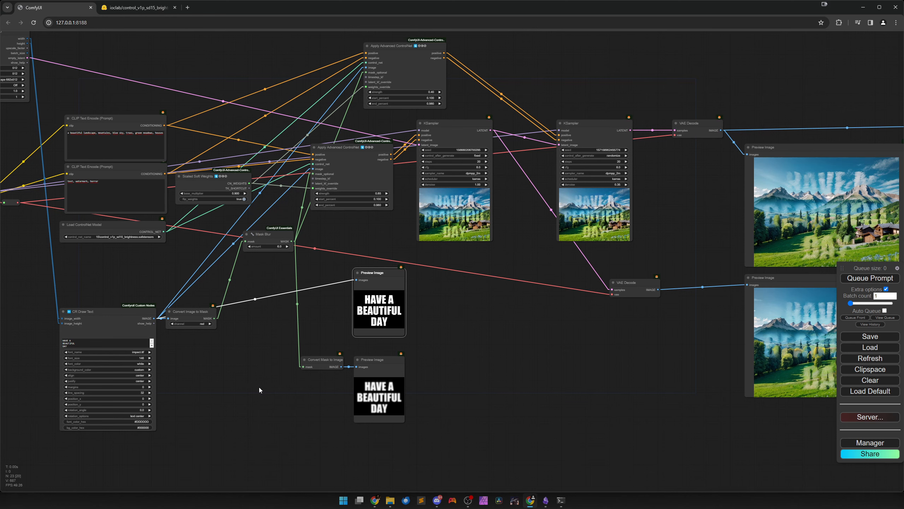
drag(254, 384, 423, 367)
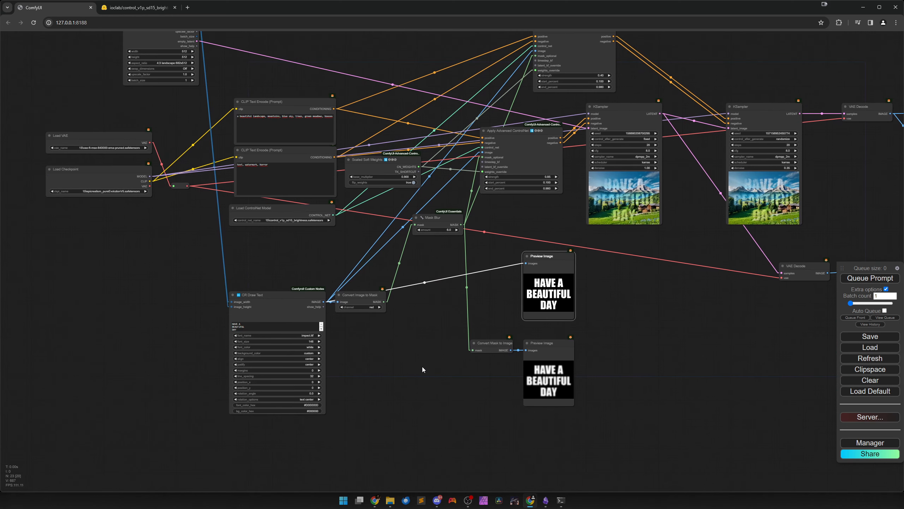
scroll(401, 371, down, 3)
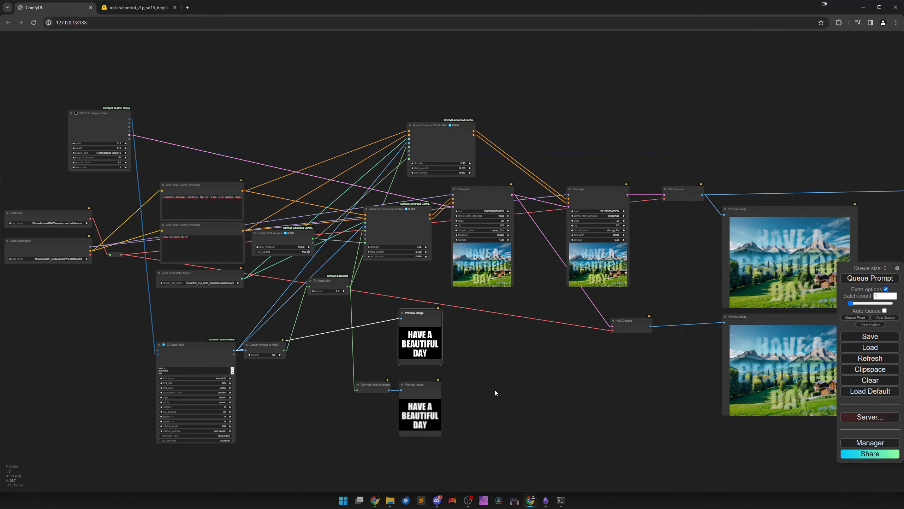
scroll(481, 385, up, 7)
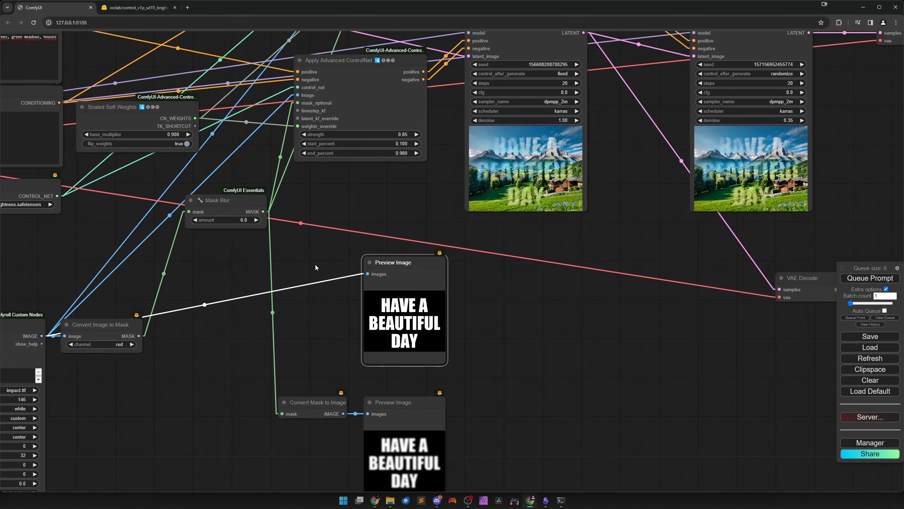
Replace the positive prompt with "a corridor in a space ship, high tech, intricate, smoke raising, high detail, cinematic" and generate the image.
drag(317, 266, 617, 352)
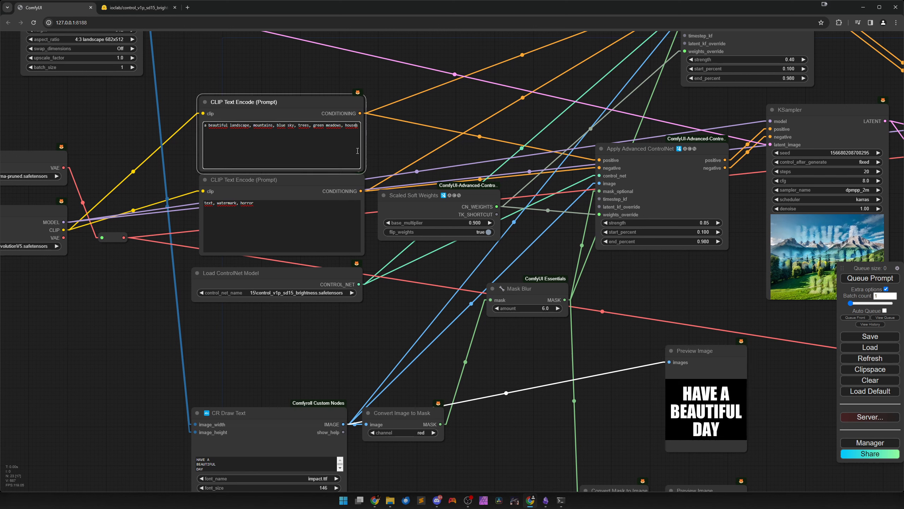
click(356, 167)
key(ctrl+a)
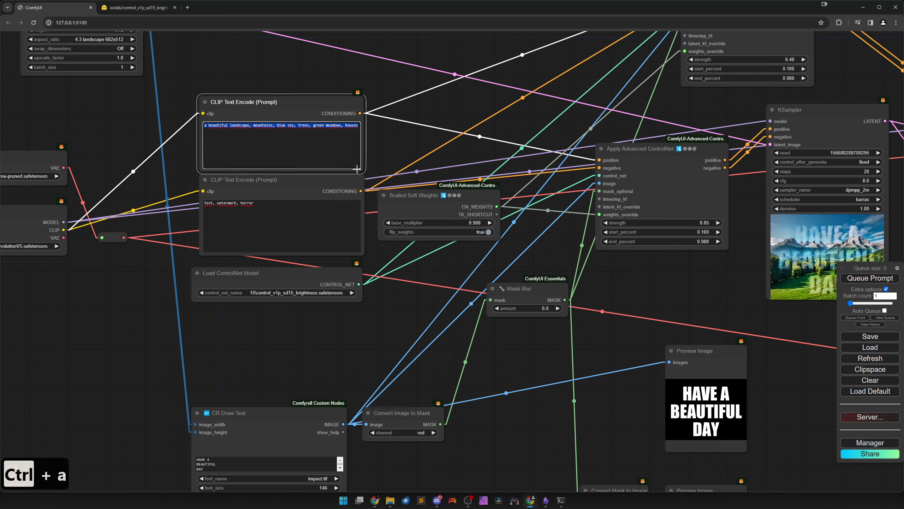
text(a corrido)
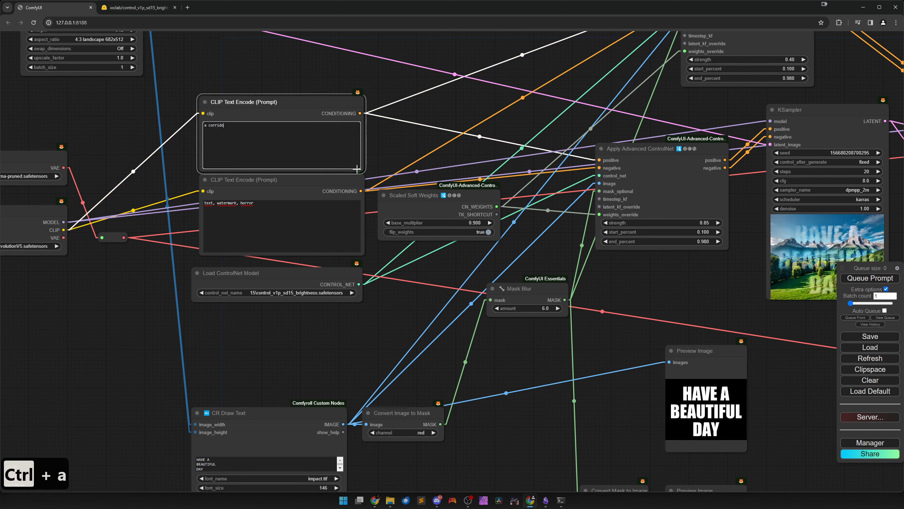
text(r in a space ship)
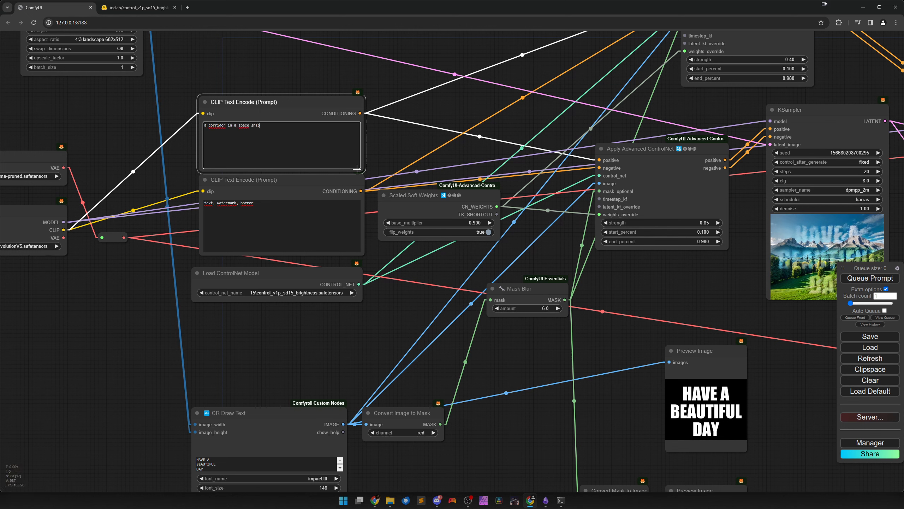
text(, high tech, intricat)
text(ing, high detail, cinematic)
key(ctrl+Return)
Examine how the text blends into the spaceship corridor in both pass previews, enlarged and at thumbnail size.
drag(696, 283, 334, 261)
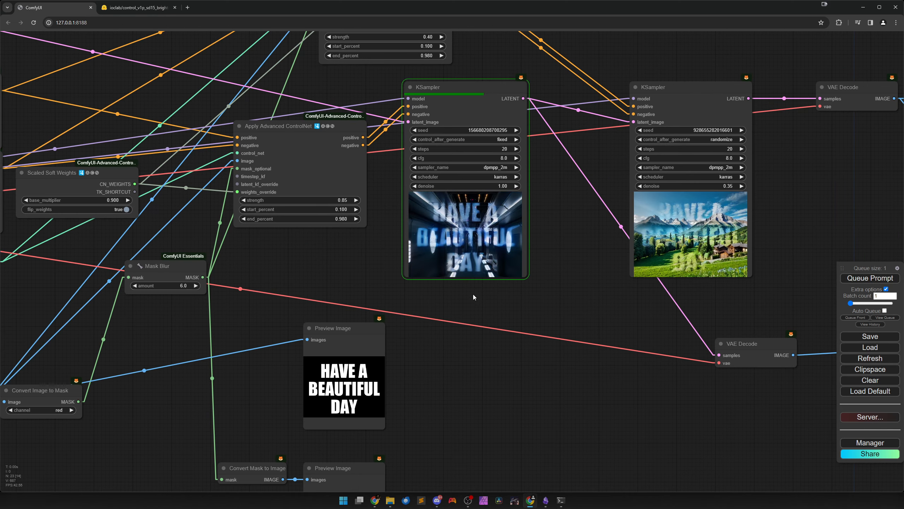
drag(585, 304, 304, 304)
drag(563, 314, 250, 298)
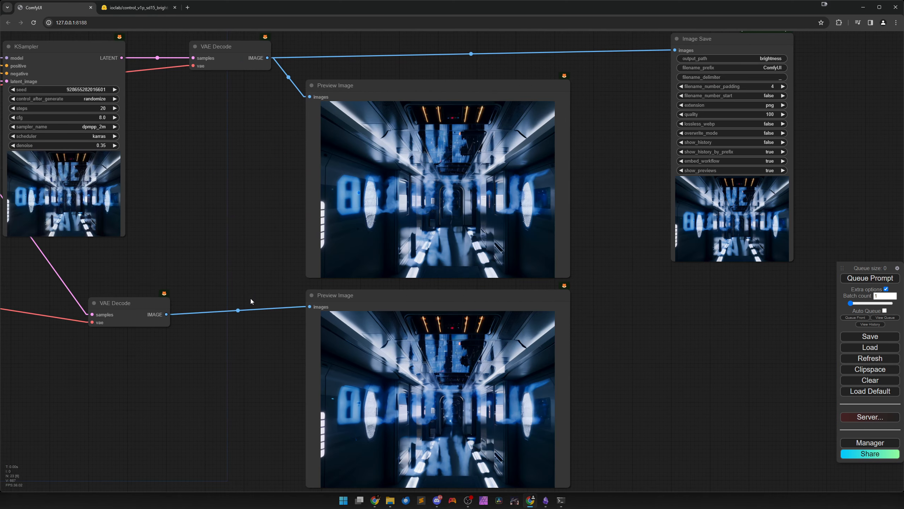
scroll(251, 301, up, 5)
drag(474, 205, 432, 318)
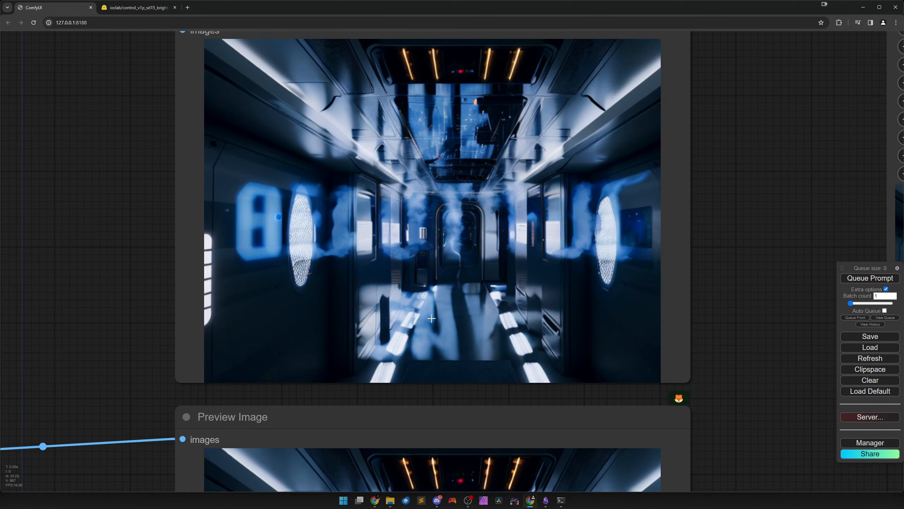
scroll(432, 319, up, 3)
scroll(391, 321, down, 10)
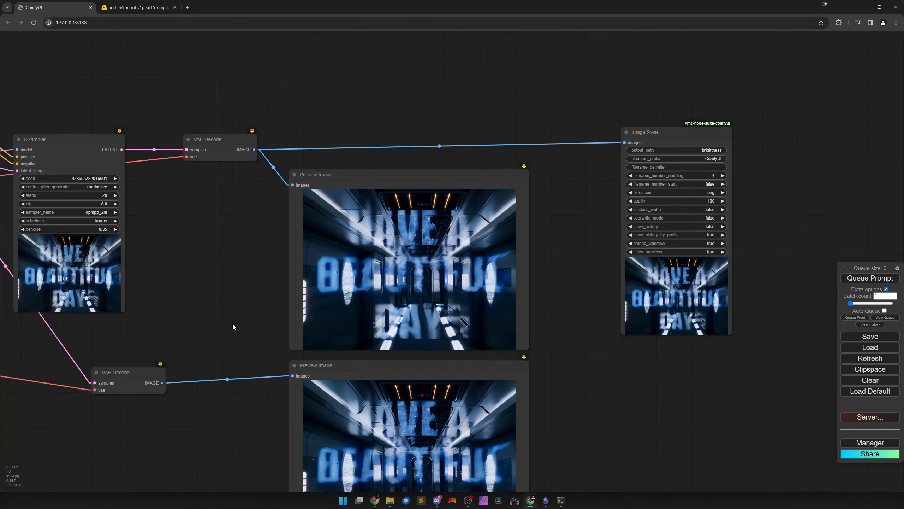
drag(232, 327, 477, 303)
scroll(525, 292, down, 1)
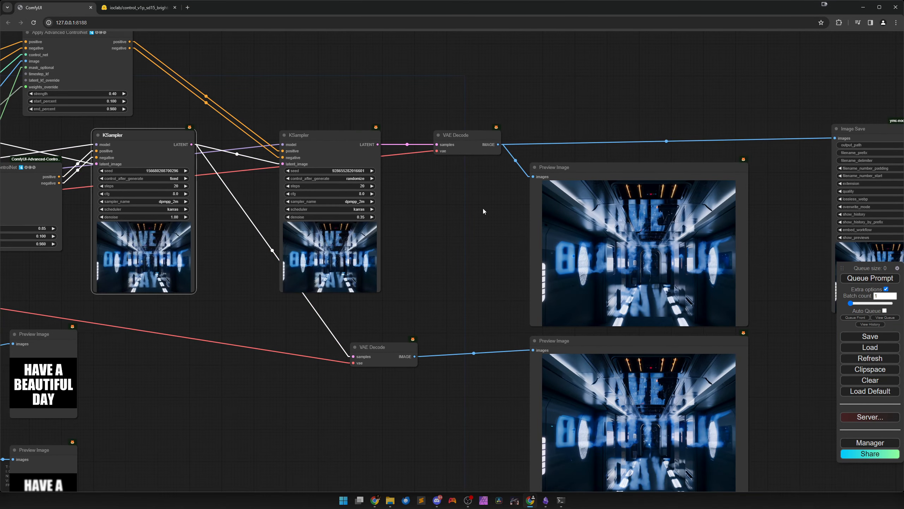
click(870, 278)
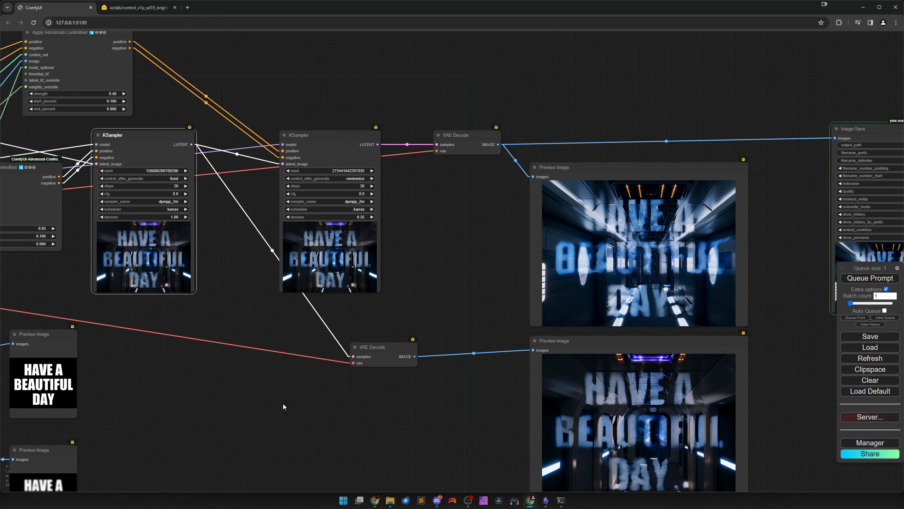
Set the font color of the CR Draw Text node to custom and generate the image again.
mouse_move(280, 408)
mouse_down()
mouse_move(320, 368)
mouse_move(556, 225)
mouse_move(616, 213)
mouse_up()
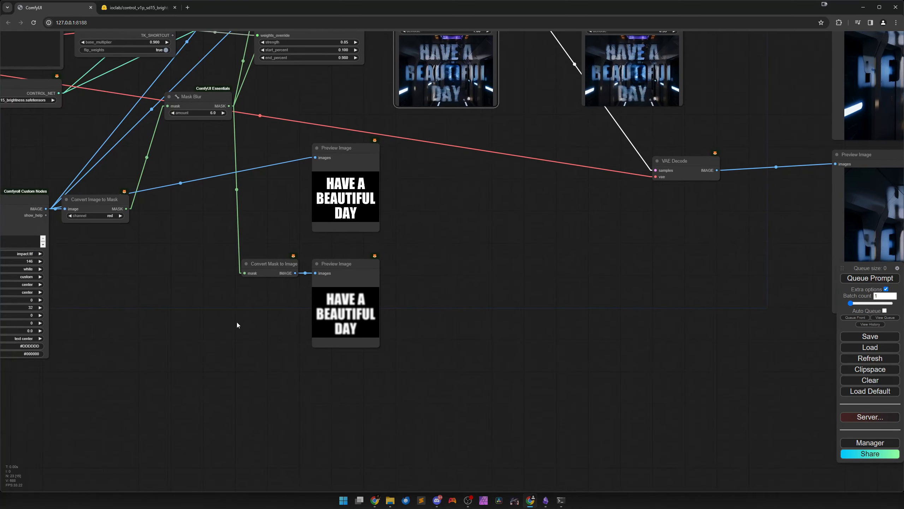
drag(238, 324, 425, 320)
scroll(330, 325, up, 3)
click(311, 334)
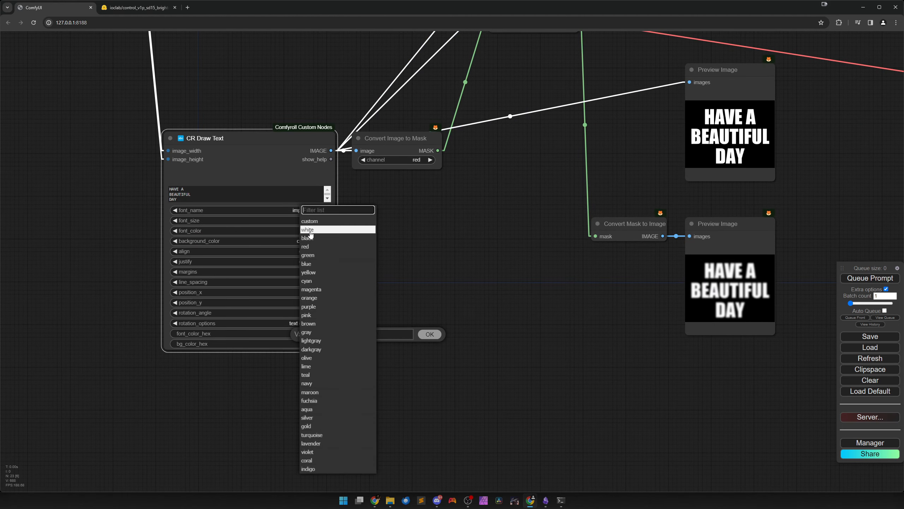
click(313, 227)
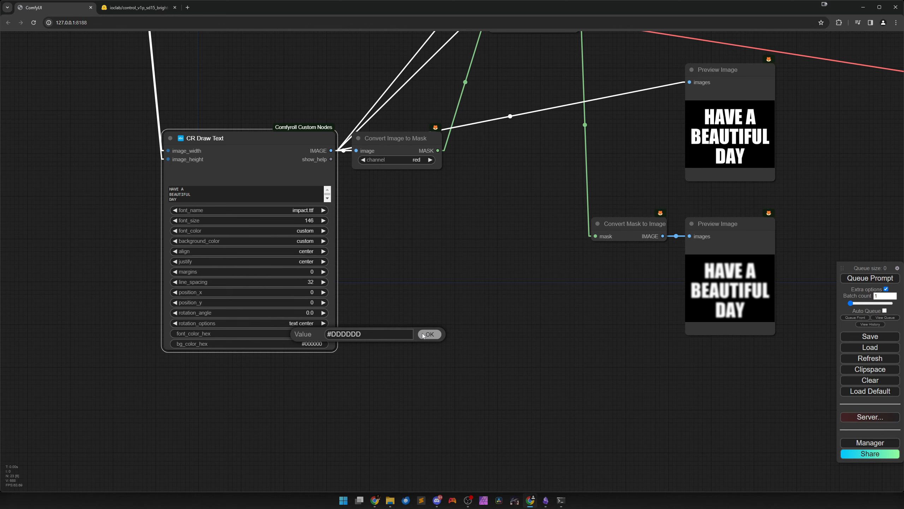
click(870, 278)
Set the font color hex of the CR Draw Text node to #BBBBBB and generate the corridor with the darker text.
drag(848, 210, 522, 278)
scroll(465, 298, down, 1)
drag(465, 299, 774, 244)
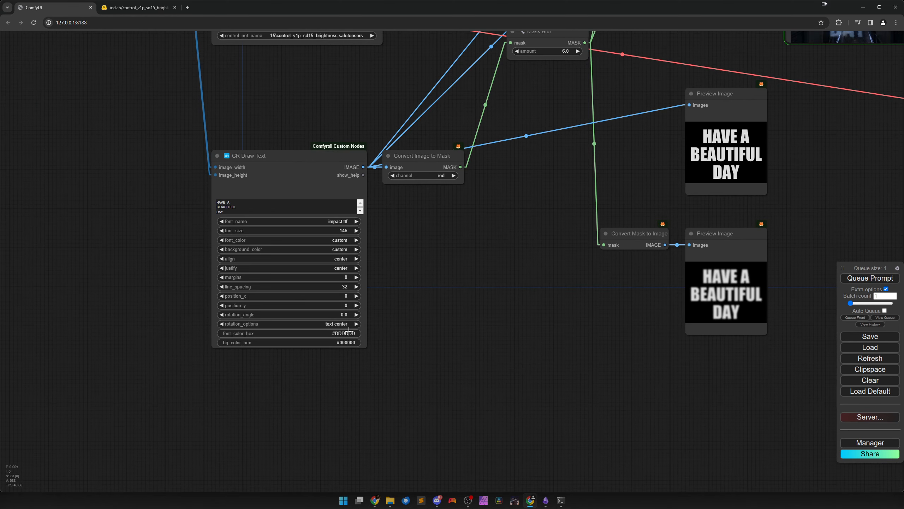
click(342, 332)
drag(399, 330, 371, 330)
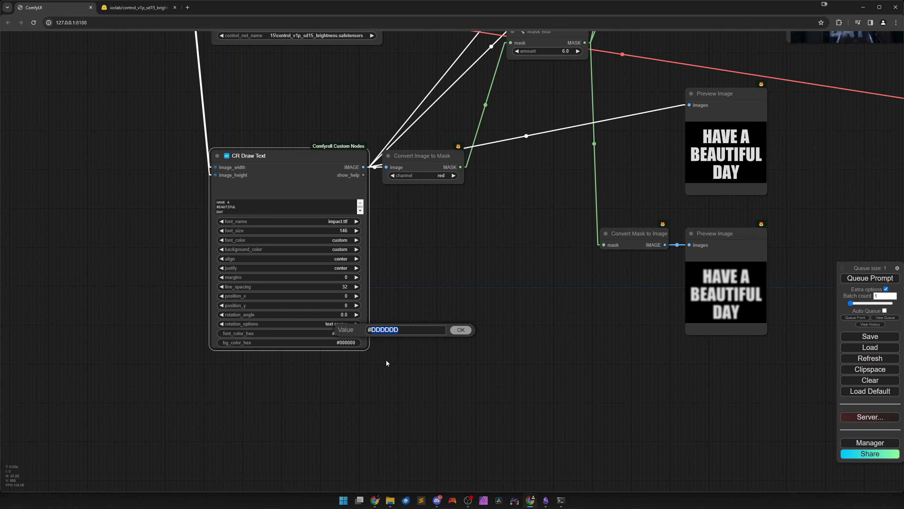
text(DDDDDD)
key(Return)
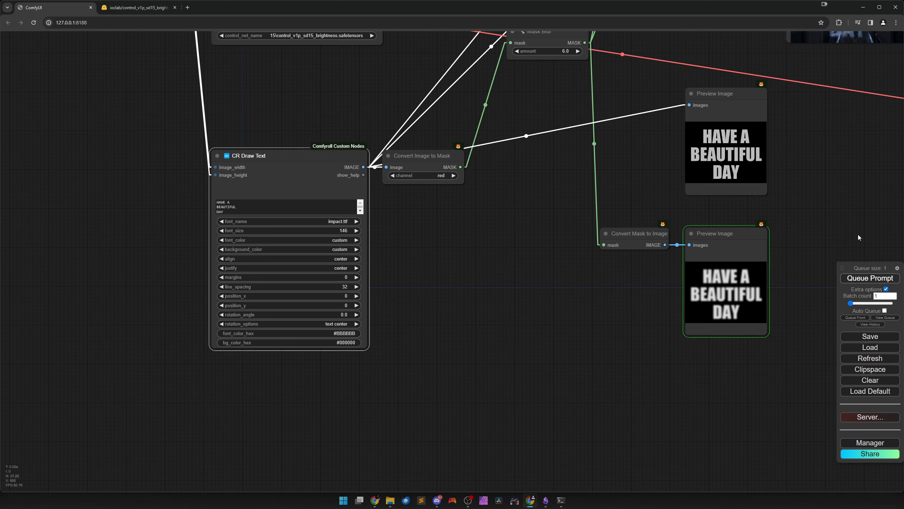
Check how readable the darker text is in the corridor's second-pass preview, enlarged and at thumbnail size.
drag(887, 168, 338, 342)
drag(492, 308, 250, 353)
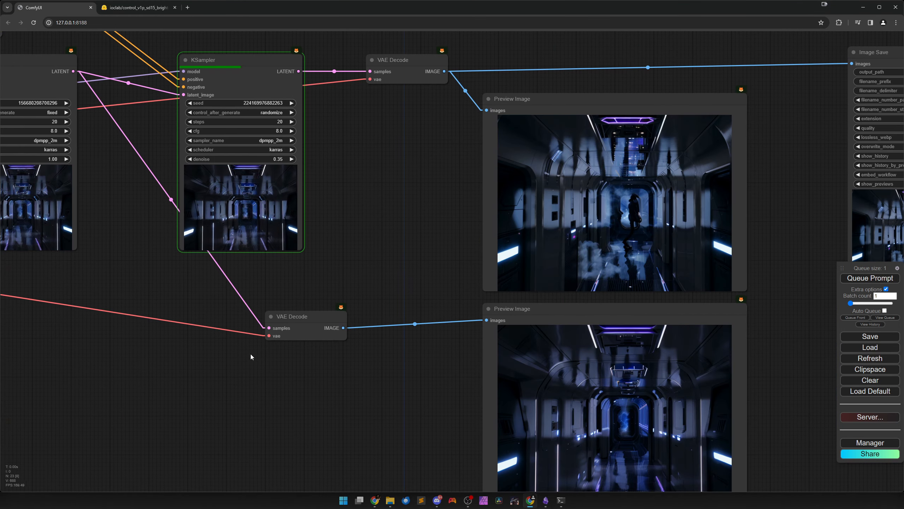
drag(379, 379, 279, 385)
scroll(486, 277, up, 6)
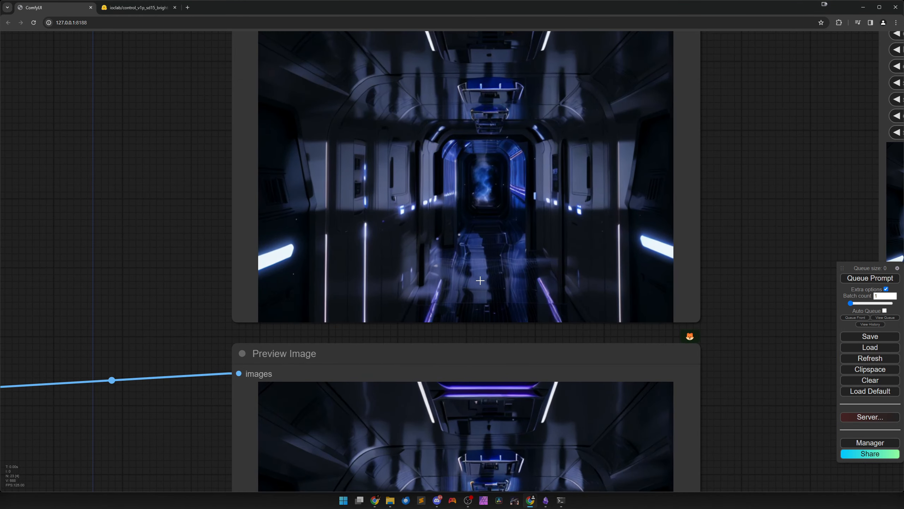
drag(486, 278, 477, 323)
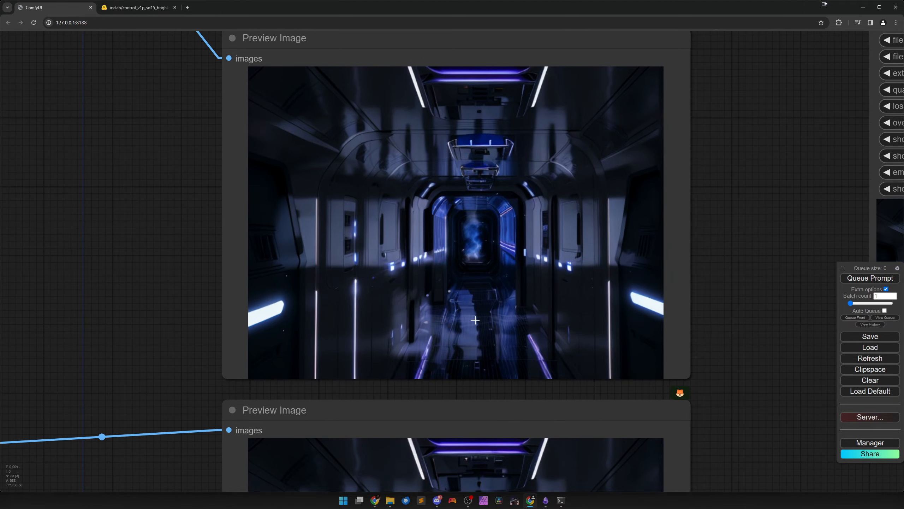
scroll(471, 316, up, 3)
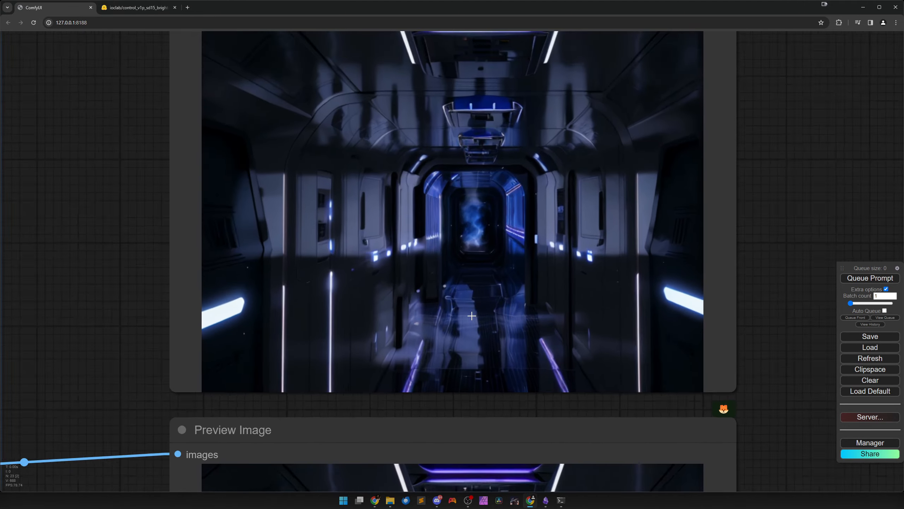
scroll(471, 317, down, 10)
scroll(462, 315, down, 2)
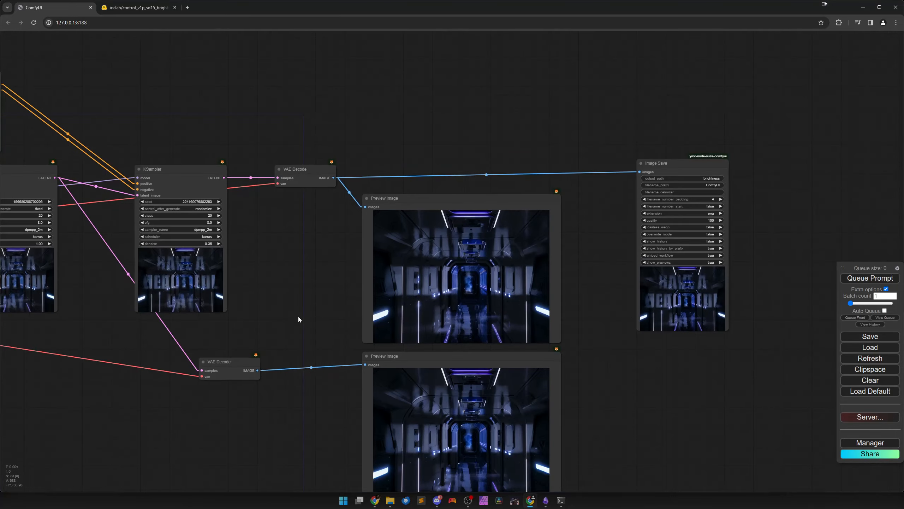
Switch the Load Checkpoint node to the absolutereality_v181 model and generate the corridor image.
drag(21, 323, 711, 304)
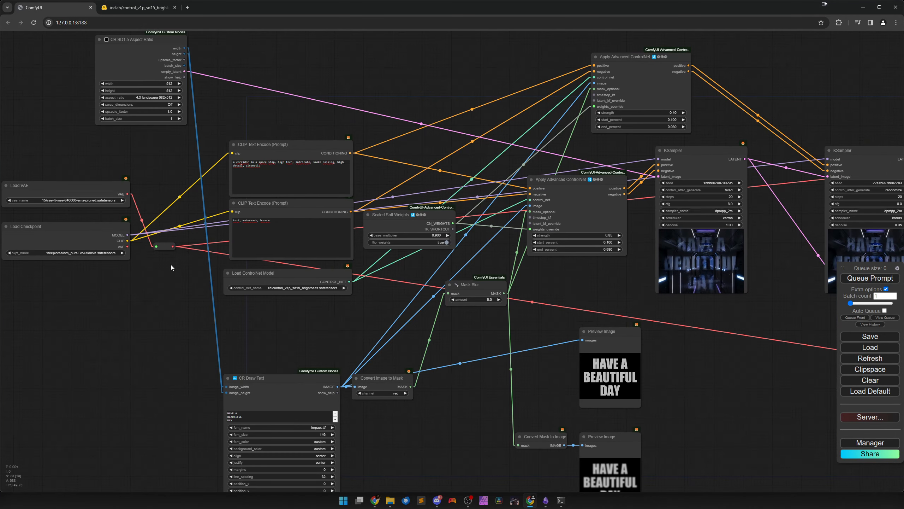
click(101, 253)
click(138, 187)
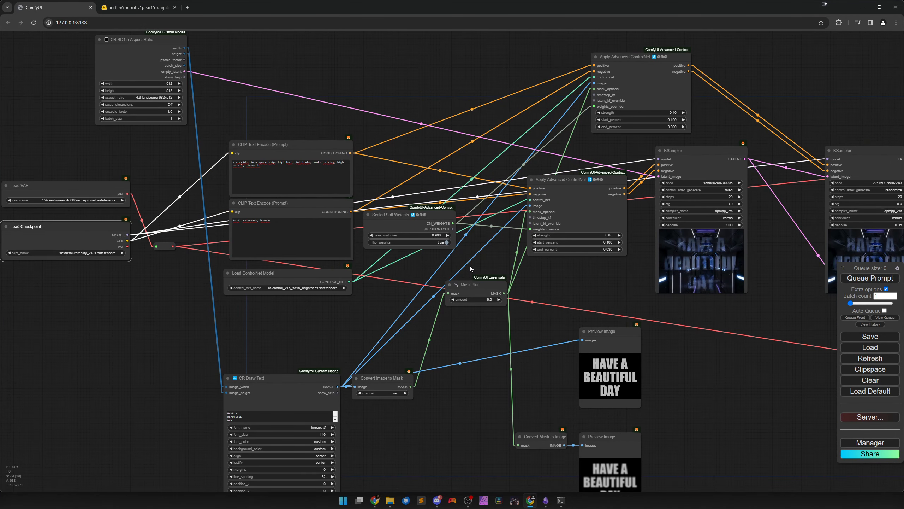
click(856, 278)
Compare the first-pass and second-pass corridor images from the new checkpoint, at thumbnail size and enlarged.
drag(775, 331, 409, 336)
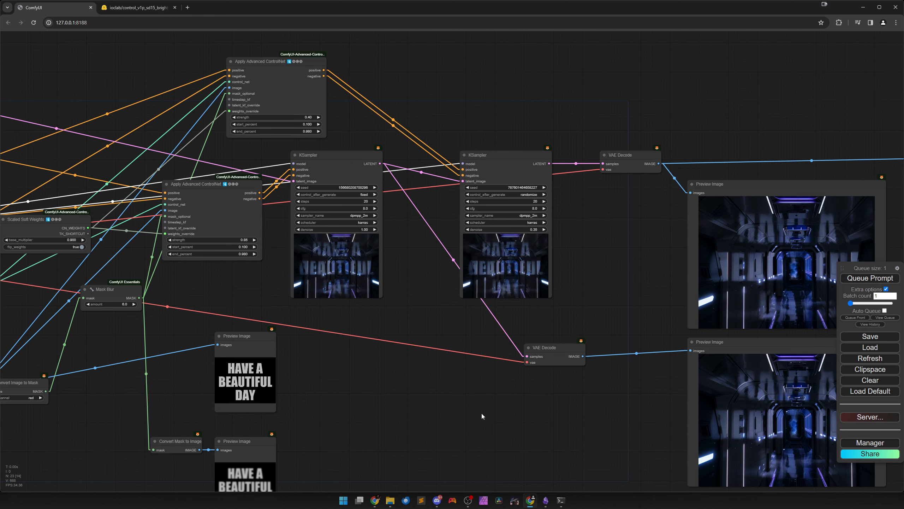
drag(463, 413, 526, 417)
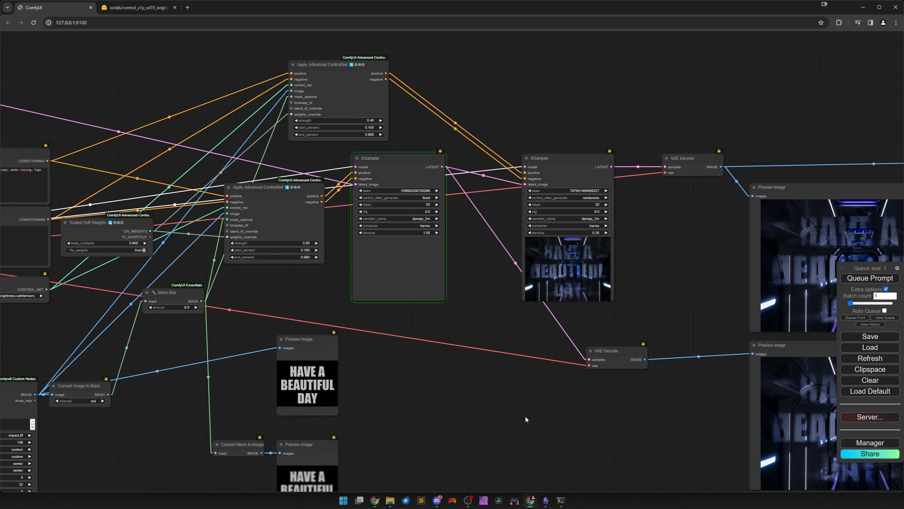
drag(451, 413, 458, 418)
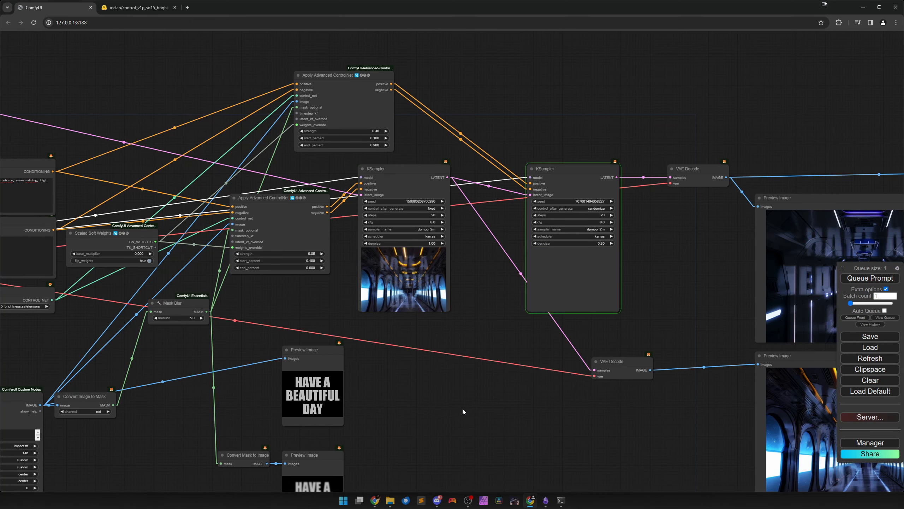
drag(554, 410, 485, 402)
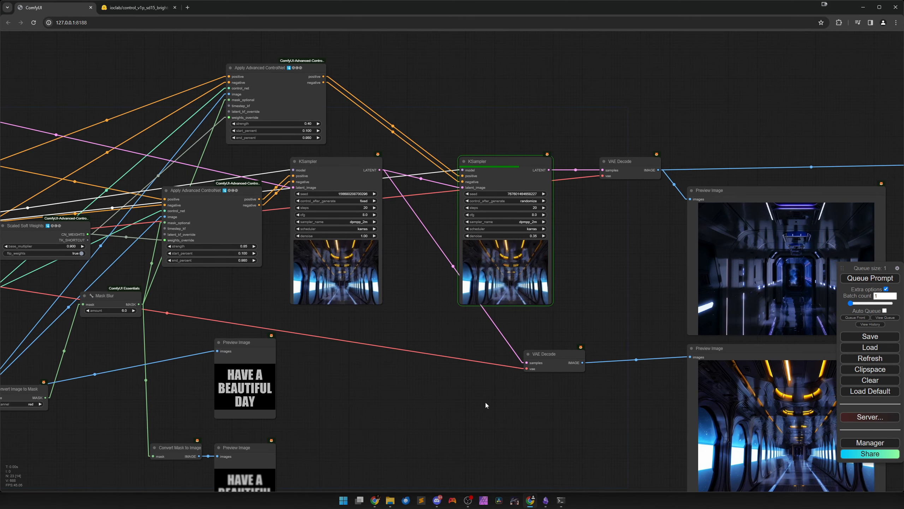
drag(547, 405, 279, 388)
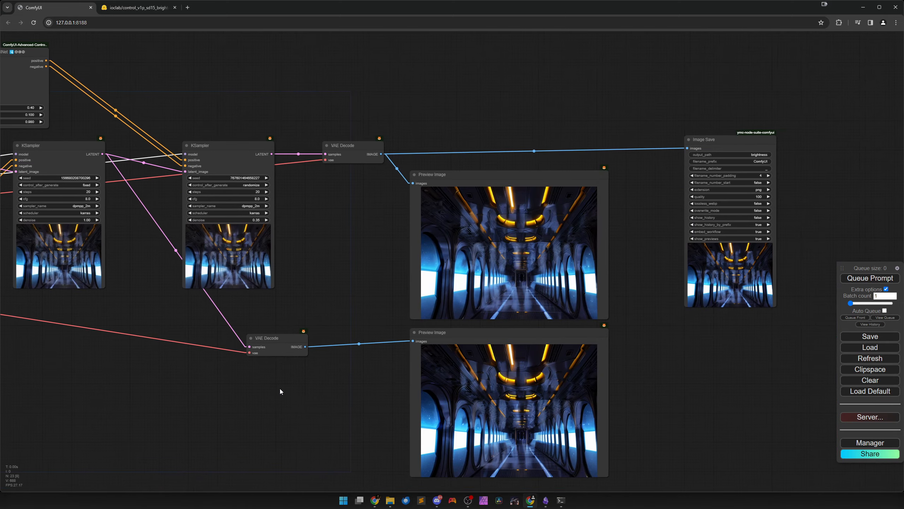
scroll(487, 367, down, 10)
scroll(487, 367, up, 12)
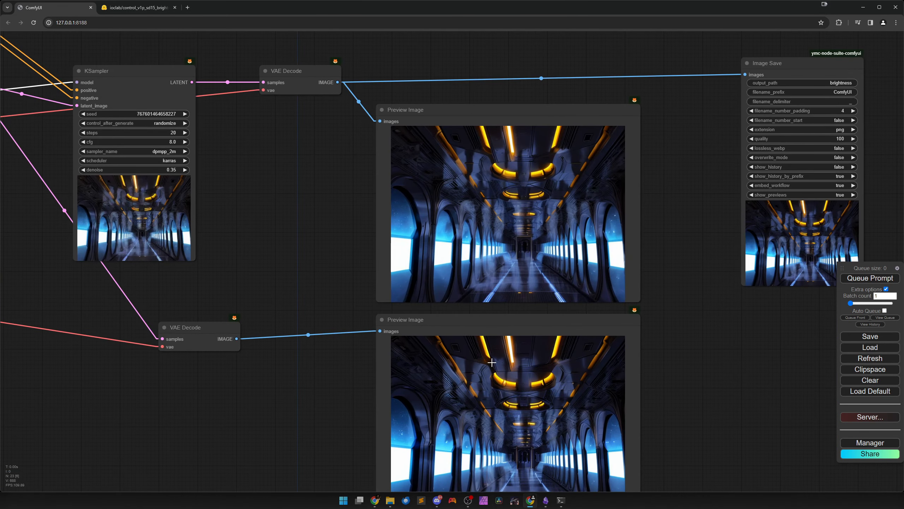
scroll(491, 364, up, 5)
scroll(507, 275, up, 2)
drag(521, 227, 489, 337)
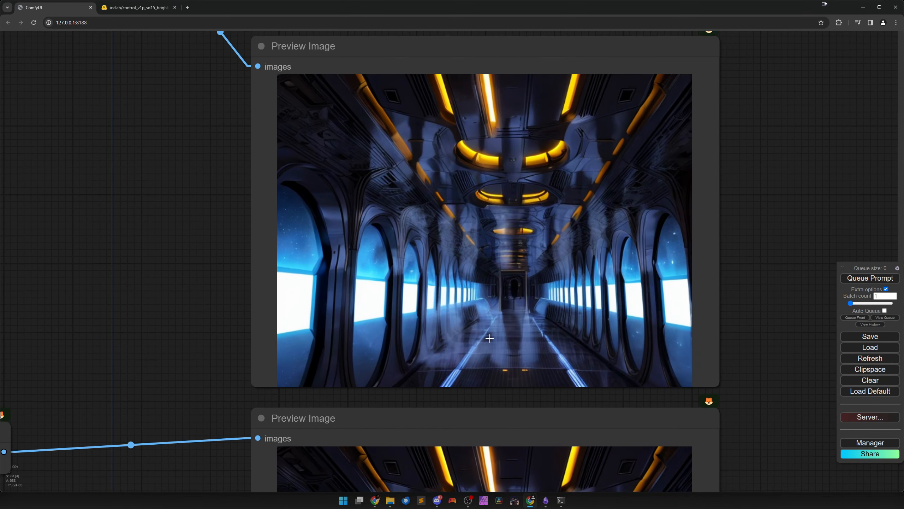
Set the font color of the CR Draw Text node to lightgray and generate the corridor image again.
scroll(490, 336, up, 1)
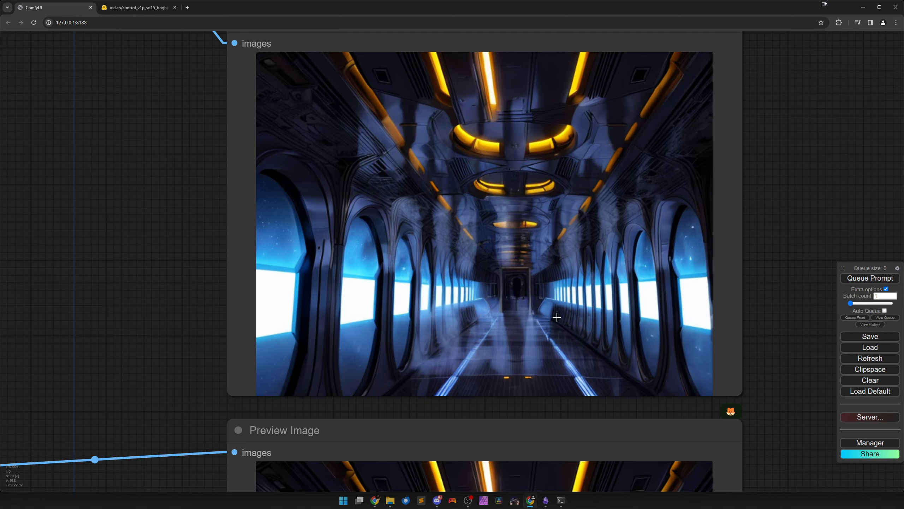
scroll(555, 316, down, 10)
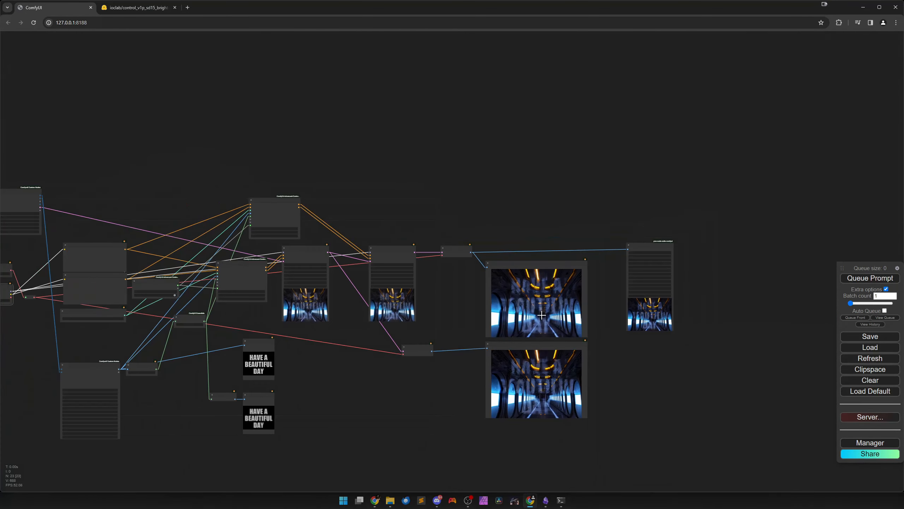
scroll(541, 315, down, 5)
scroll(539, 316, up, 8)
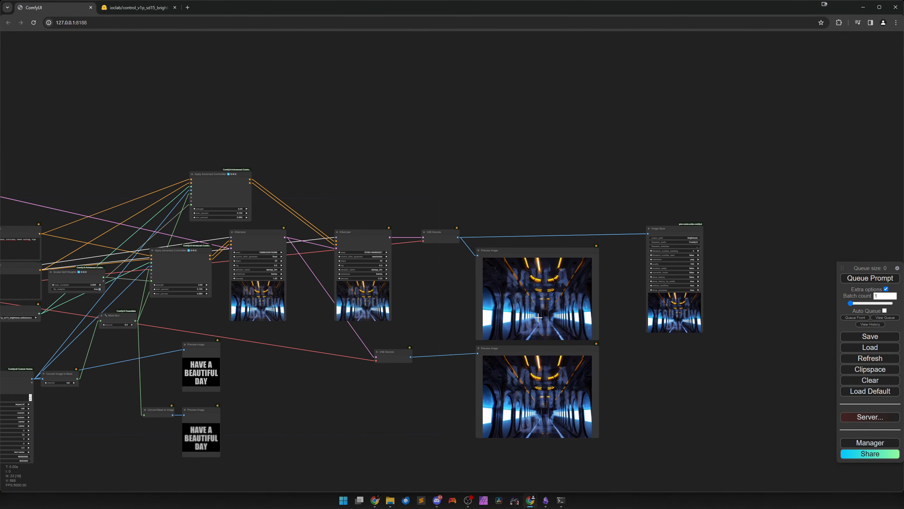
drag(415, 372, 686, 304)
scroll(351, 352, up, 4)
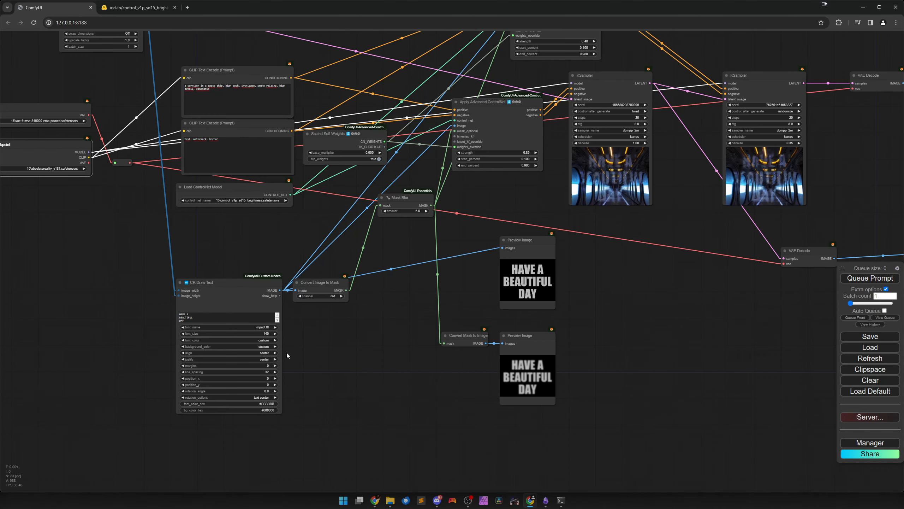
click(260, 341)
click(274, 391)
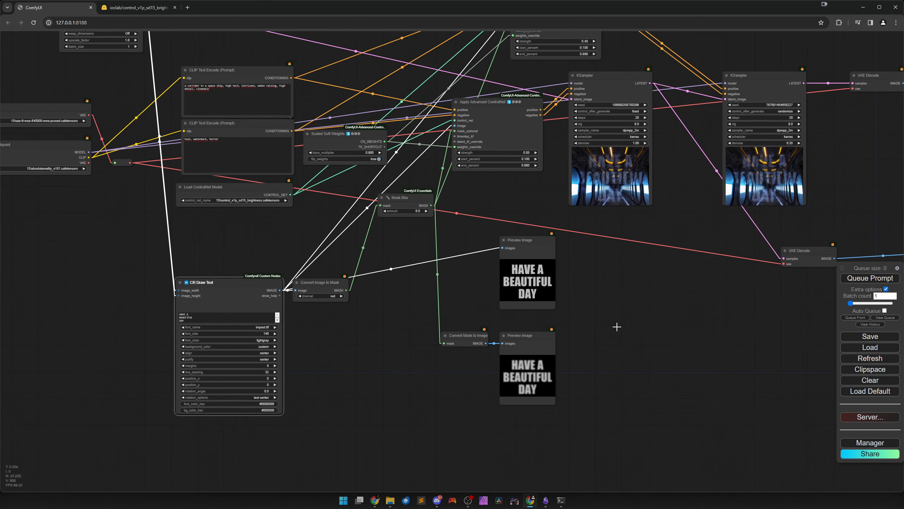
click(859, 280)
drag(763, 297, 260, 400)
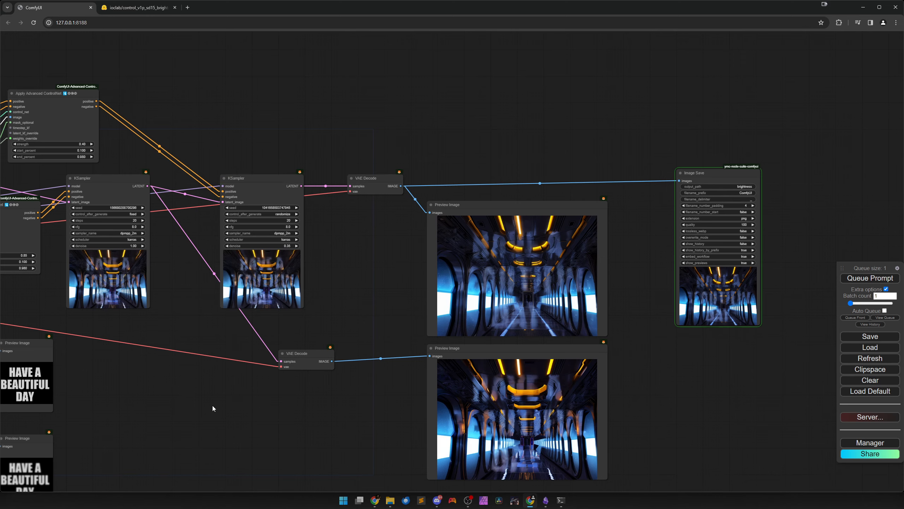
Raise the strength of the first-pass Apply Advanced ControlNet node to 0.95 and generate the corridor image.
drag(212, 406, 622, 374)
scroll(437, 354, up, 6)
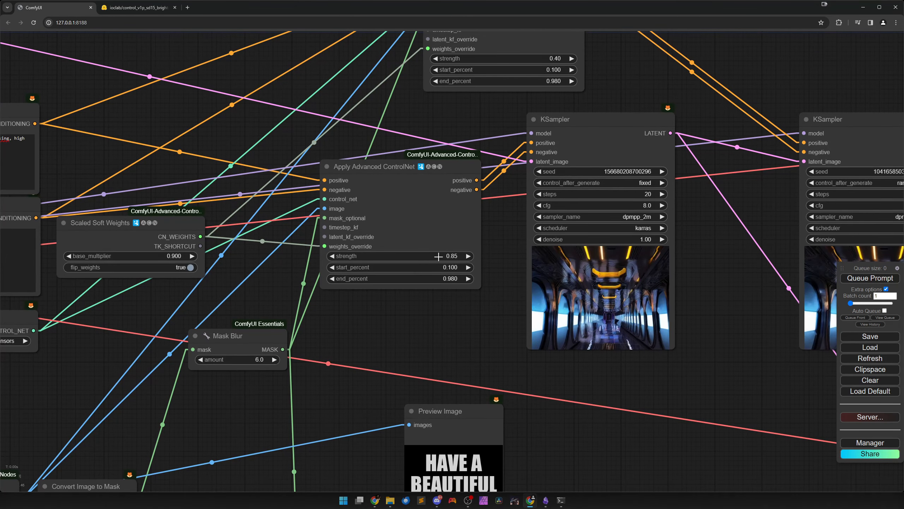
click(468, 256)
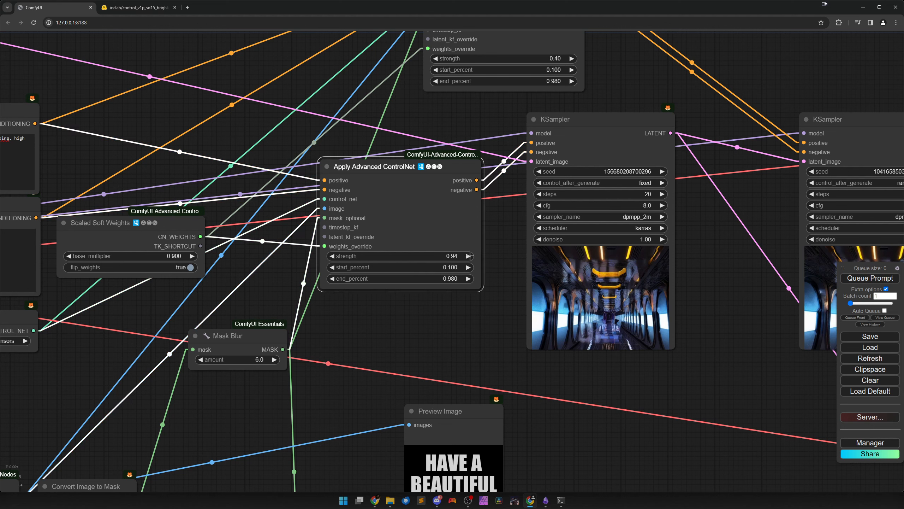
click(332, 256)
click(870, 278)
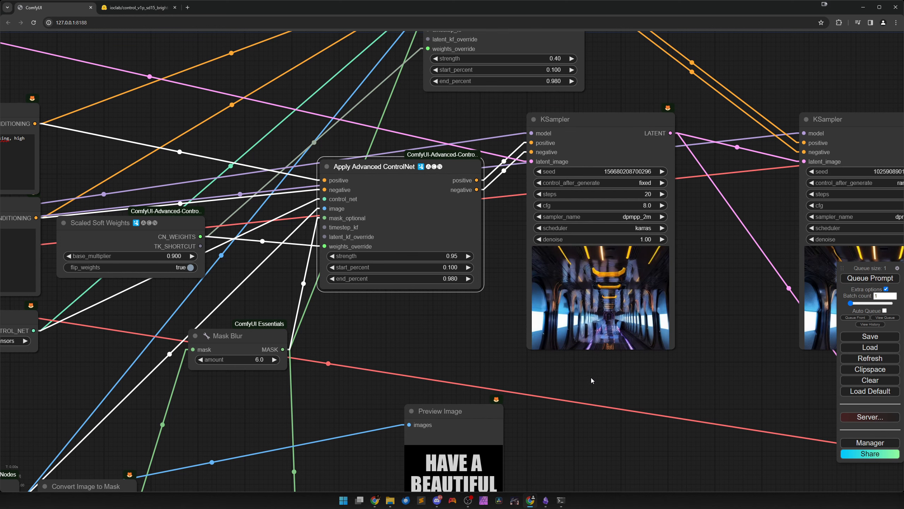
scroll(548, 372, down, 4)
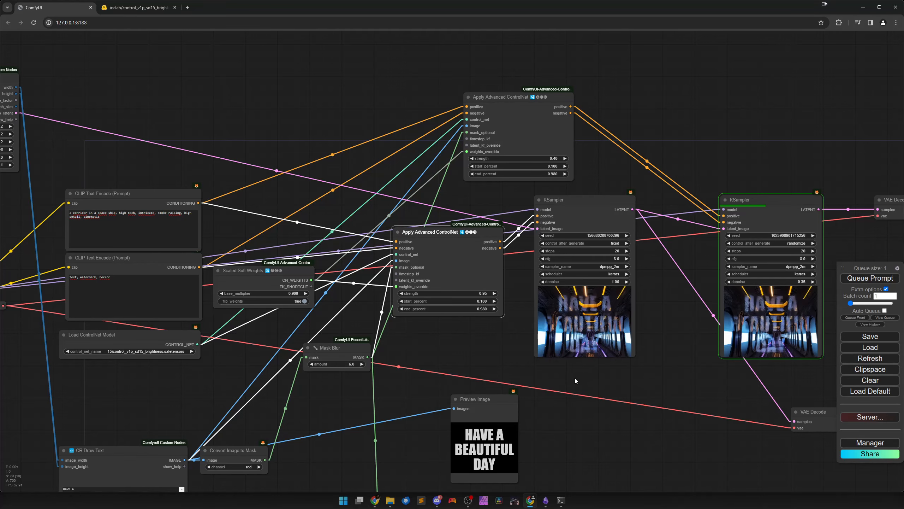
scroll(473, 377, up, 3)
scroll(445, 379, down, 1)
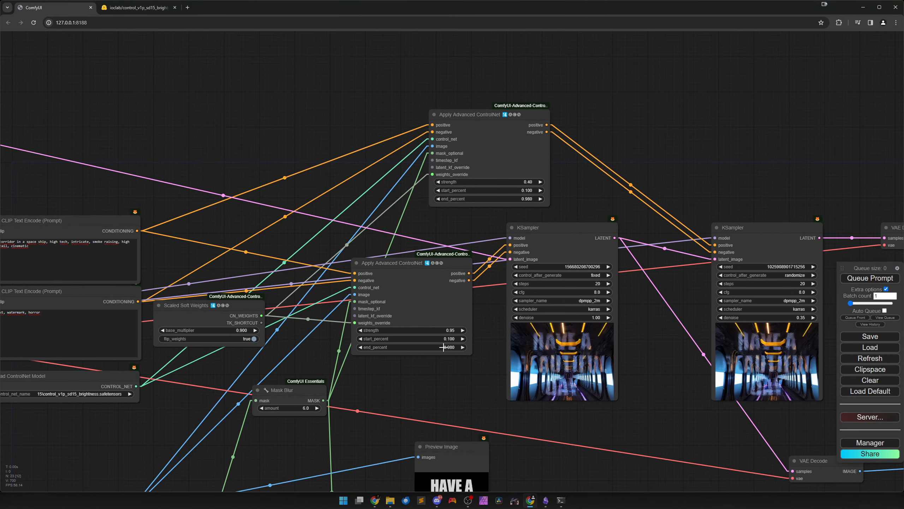
Review the Mask Blur, CR Draw Text and Apply Advanced ControlNet settings alongside the text previews and generated corridor images.
drag(463, 377, 564, 326)
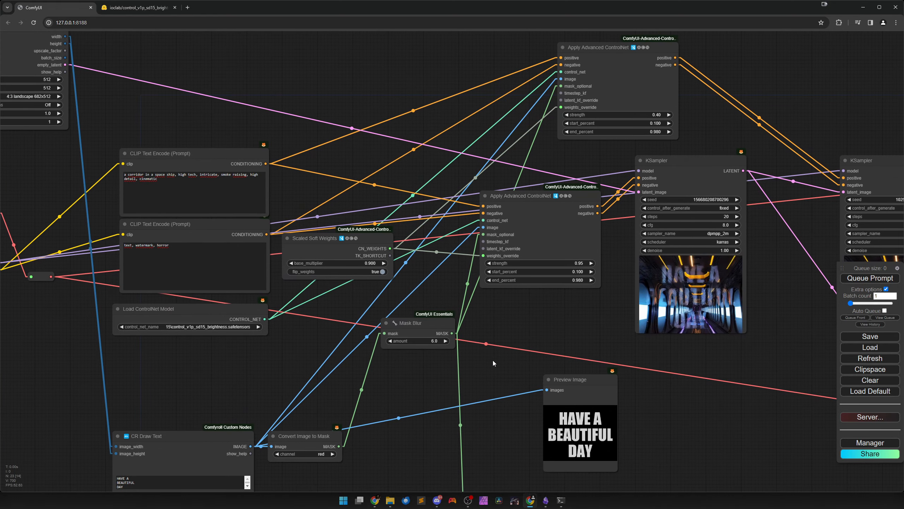
drag(430, 377, 419, 237)
scroll(434, 315, up, 2)
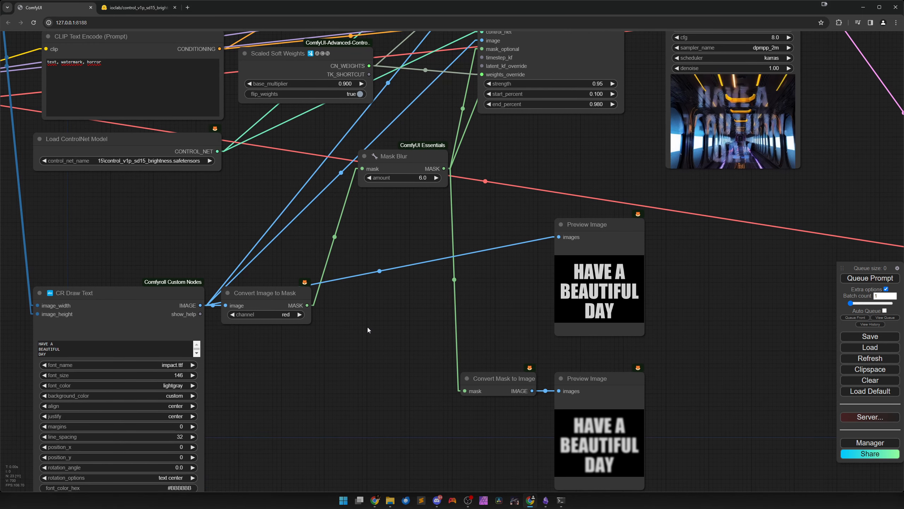
mouse_move(412, 375)
mouse_down()
mouse_move(377, 298)
mouse_move(410, 376)
mouse_up()
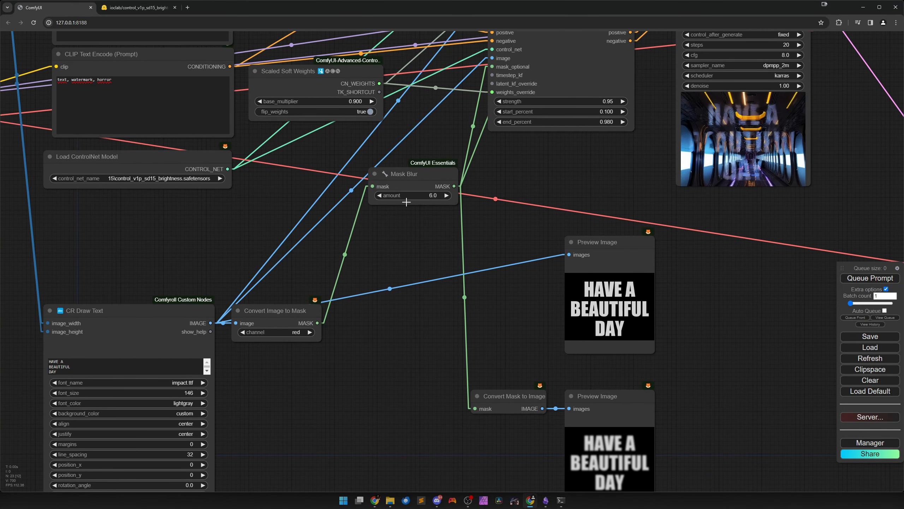
drag(355, 376, 492, 285)
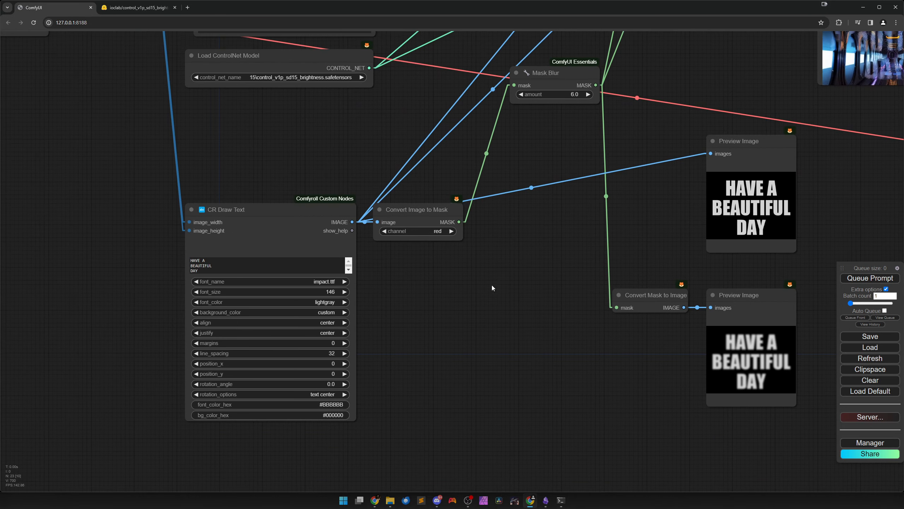
scroll(412, 323, up, 3)
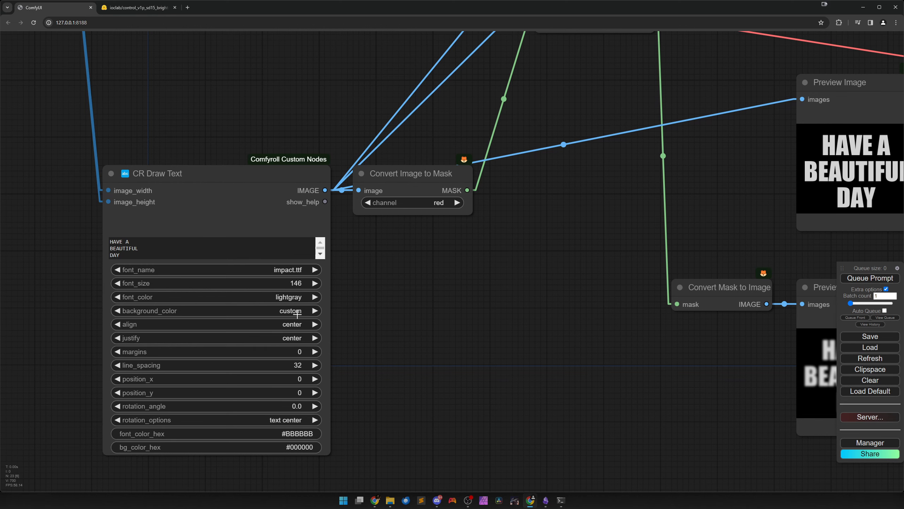
scroll(518, 302, down, 4)
scroll(518, 302, down, 1)
drag(539, 274, 369, 383)
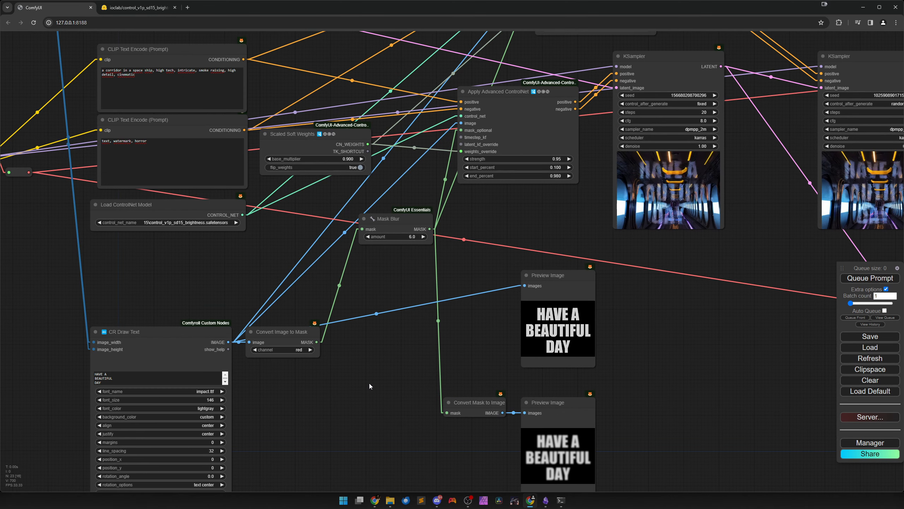
drag(556, 227, 413, 344)
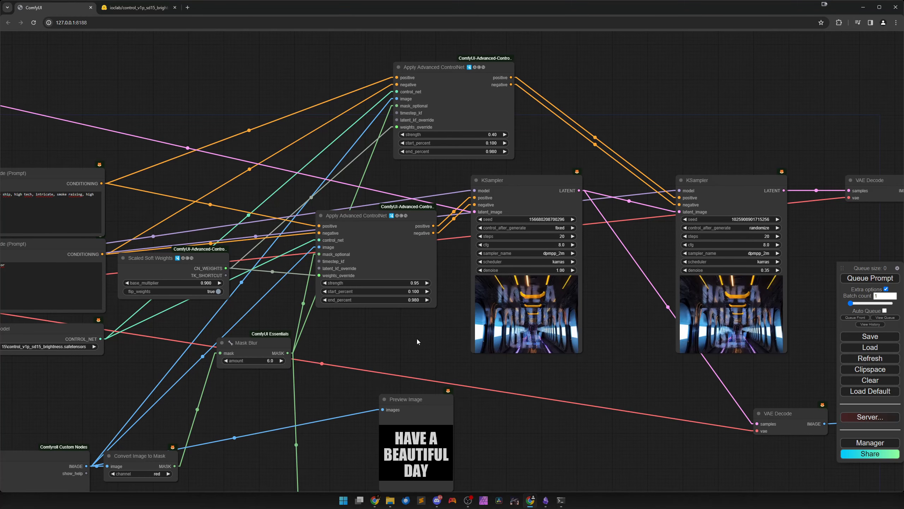
drag(576, 371, 206, 341)
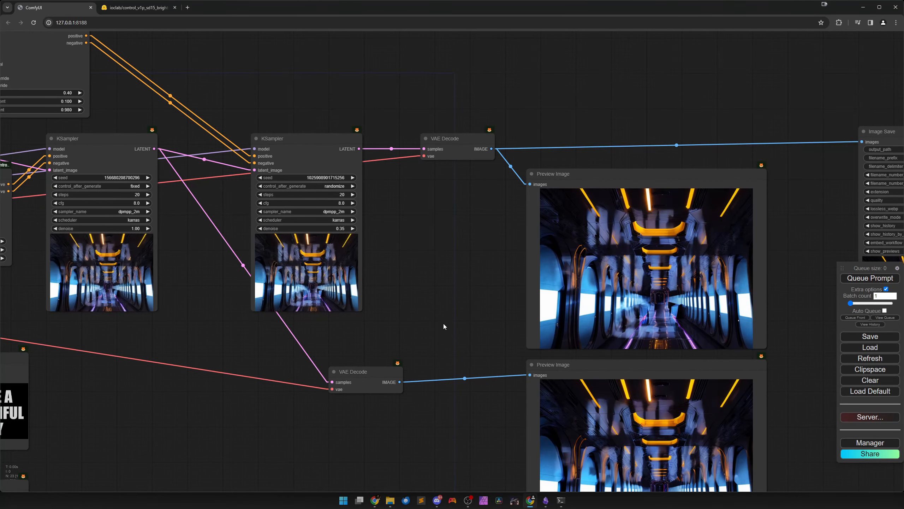
drag(444, 326, 534, 312)
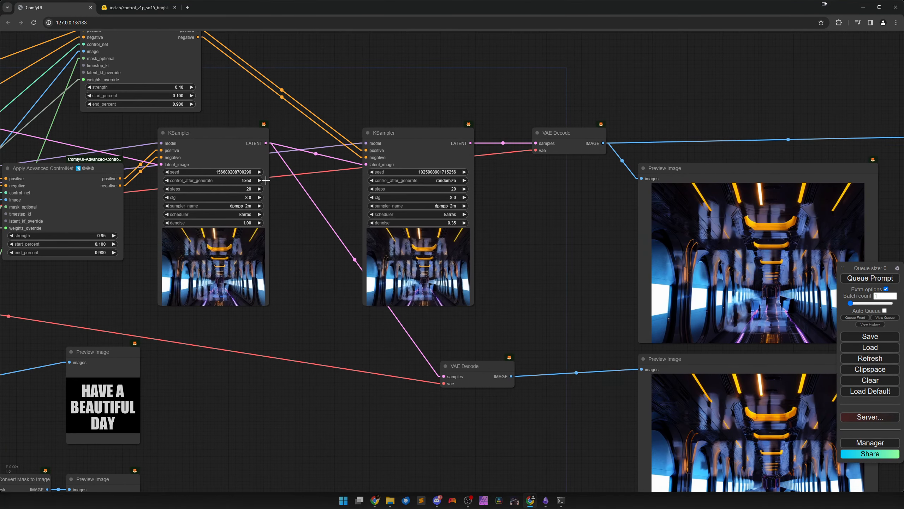
click(259, 171)
click(870, 278)
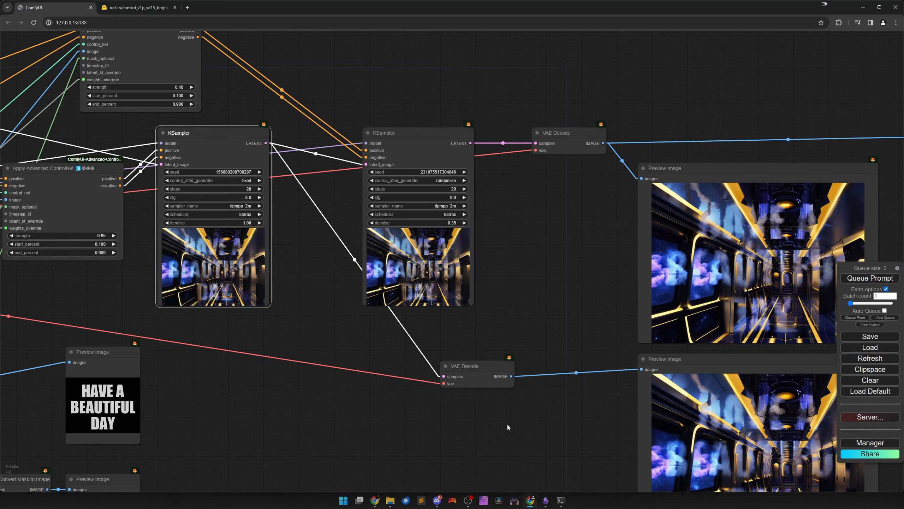
Examine how the text blends into the new corridor in both preview images, enlarged and at thumbnail size.
scroll(441, 433, down, 2)
drag(125, 445, 395, 337)
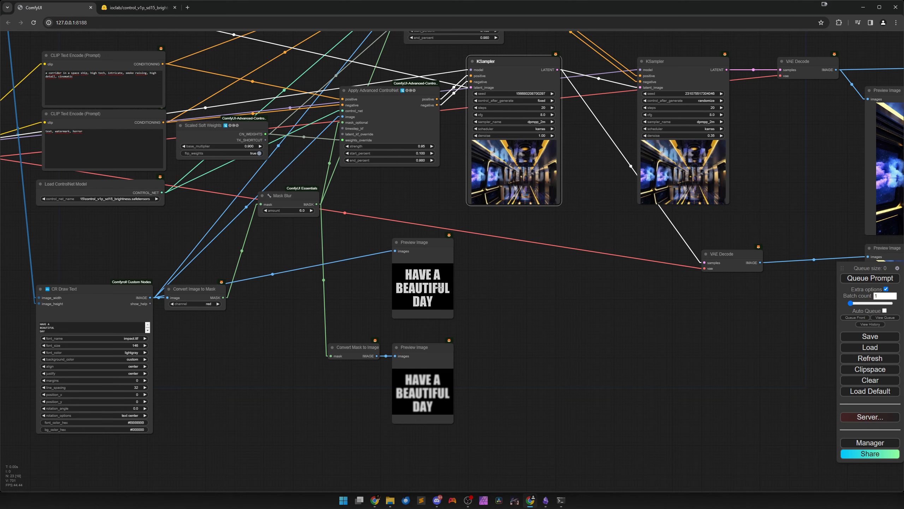
drag(575, 302, 479, 398)
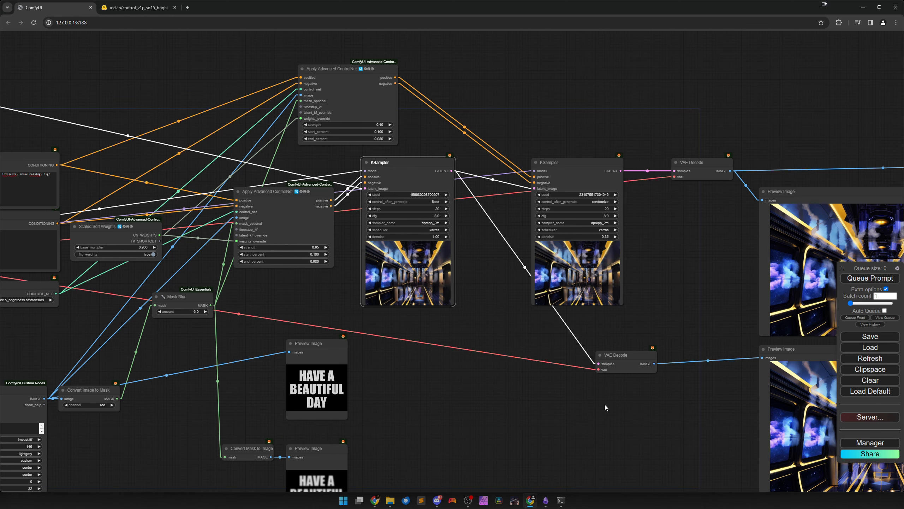
drag(594, 403, 314, 384)
scroll(541, 343, up, 8)
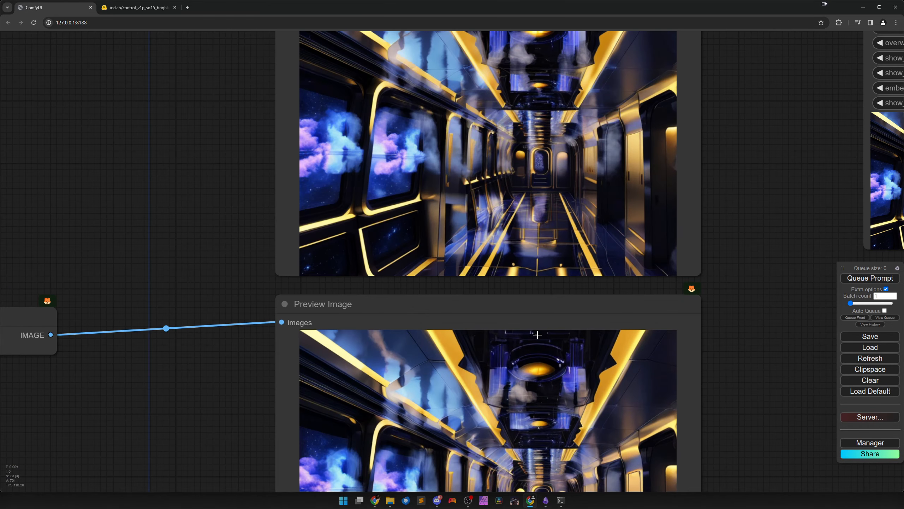
drag(528, 315, 509, 427)
scroll(511, 391, down, 1)
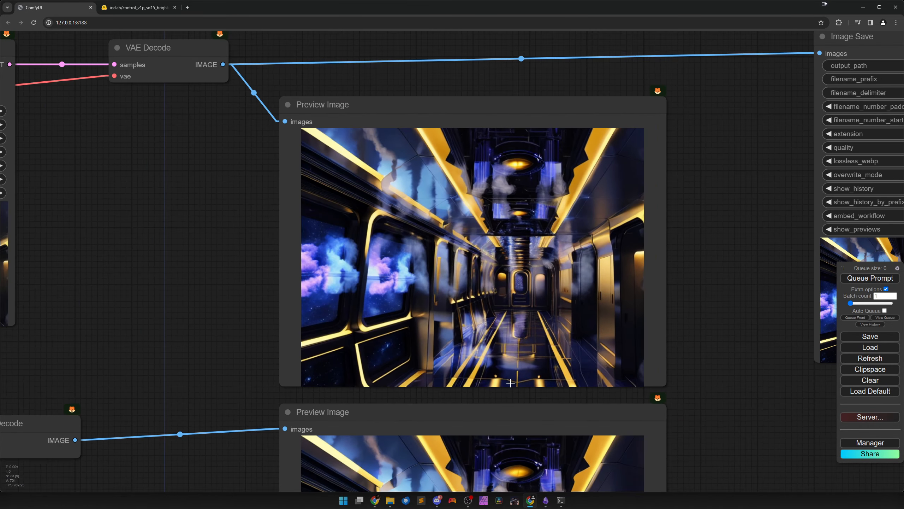
scroll(510, 381, up, 6)
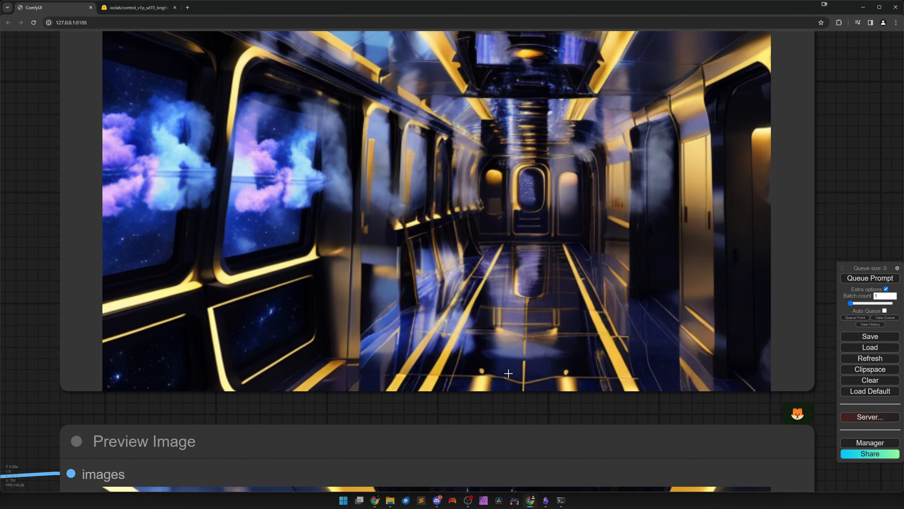
scroll(508, 374, down, 1)
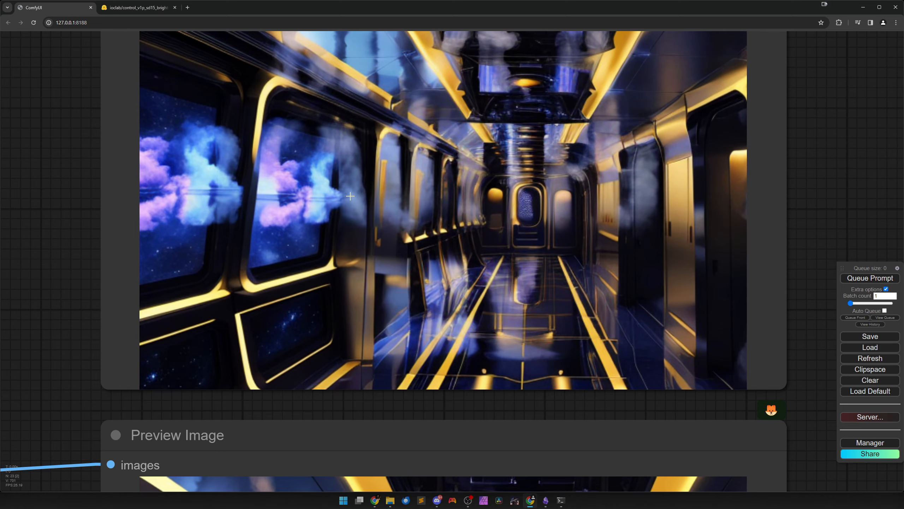
scroll(382, 241, down, 3)
scroll(381, 241, down, 10)
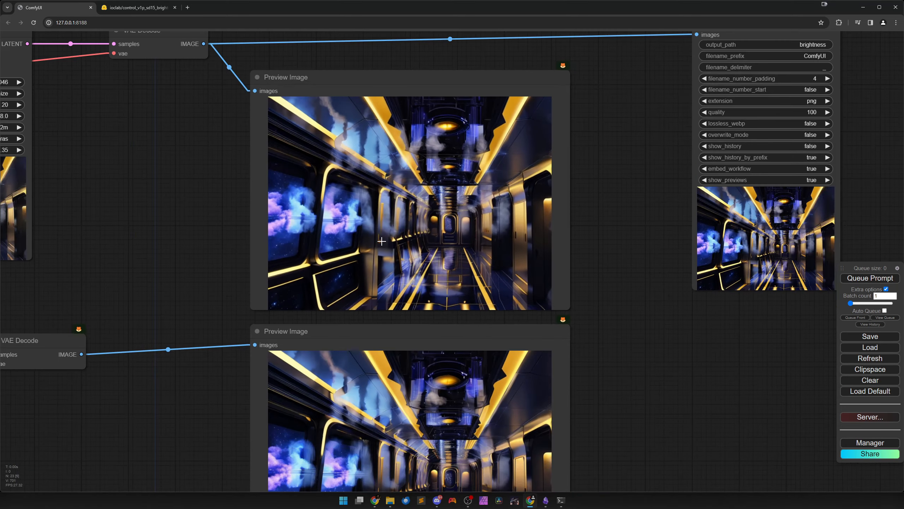
drag(223, 364, 525, 351)
scroll(439, 352, down, 5)
scroll(516, 352, up, 2)
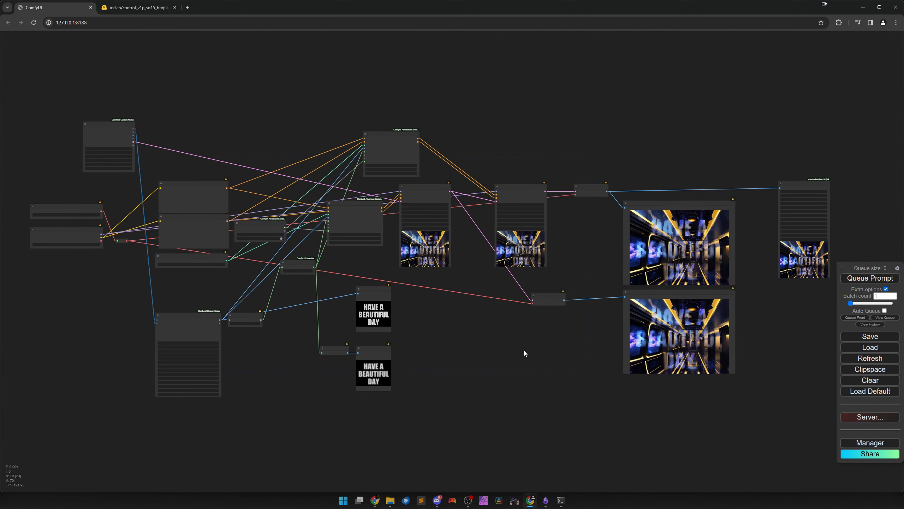